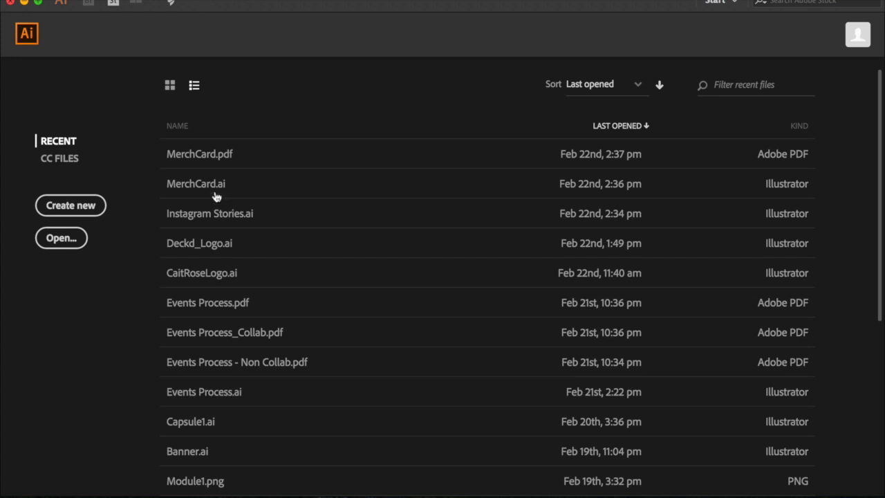
Start a new document from the recent 11 x 8.5 in print preset and switch it to portrait orientation
scroll(221, 207, down, 10)
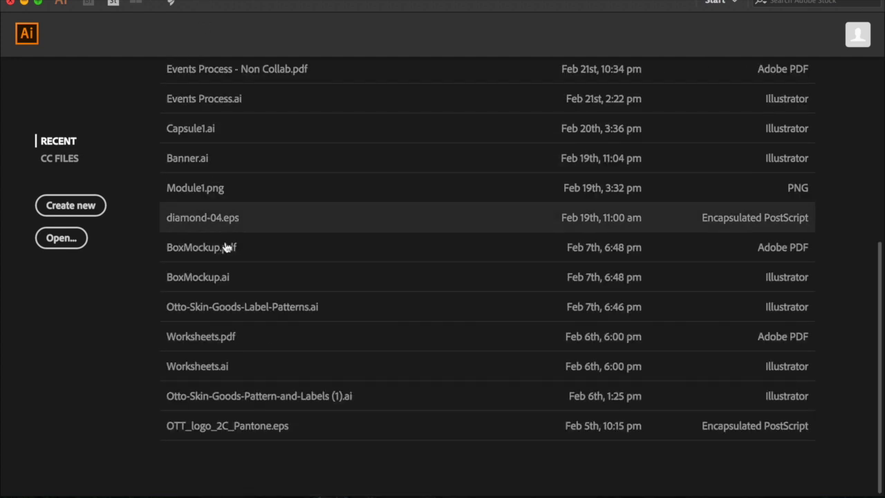
scroll(220, 325, up, 10)
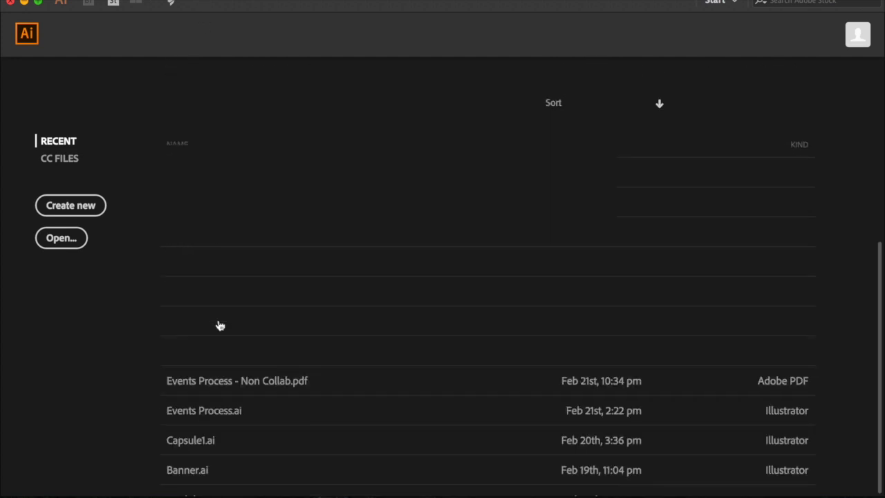
click(74, 204)
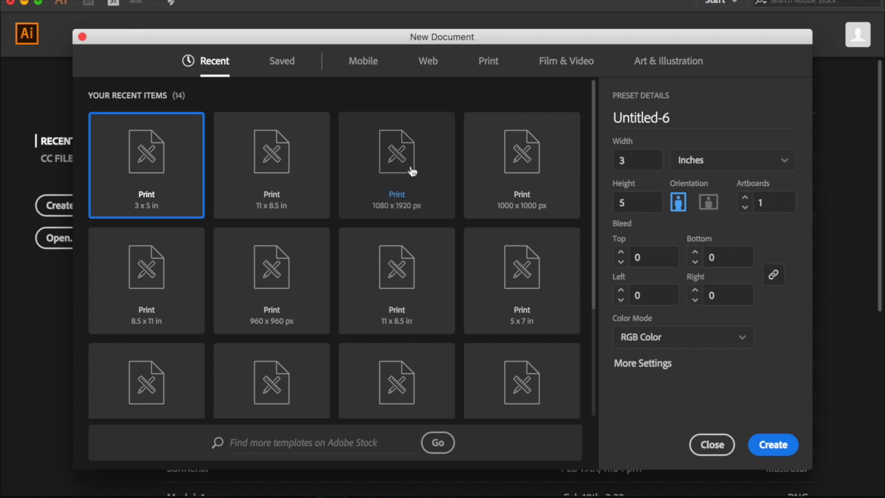
click(276, 160)
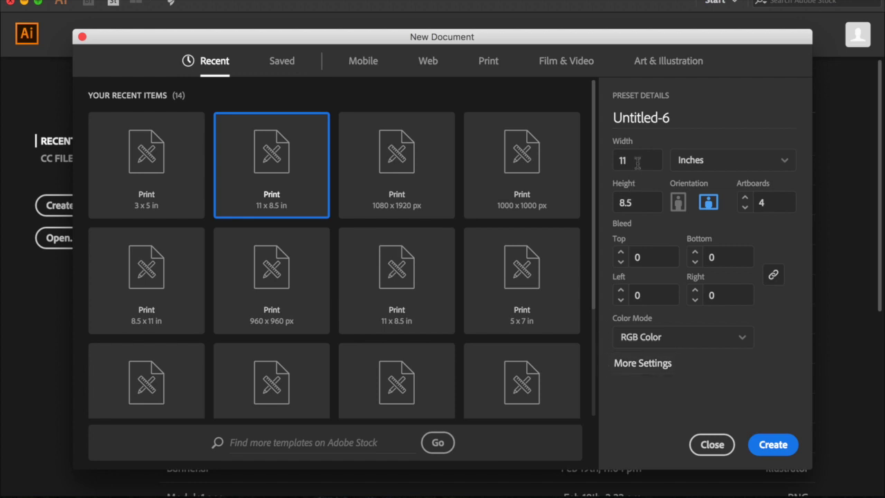
click(678, 203)
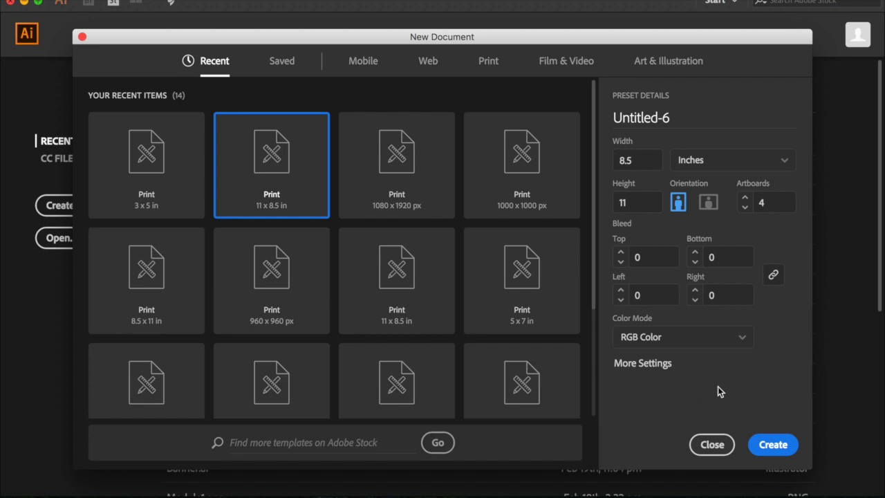
Reduce the new document's number of artboards to 1
click(745, 208)
click(744, 208)
click(744, 208)
click(744, 198)
click(745, 198)
click(744, 199)
click(745, 208)
click(745, 207)
click(745, 208)
Set the new document's color mode to CMYK Color
click(658, 339)
click(651, 387)
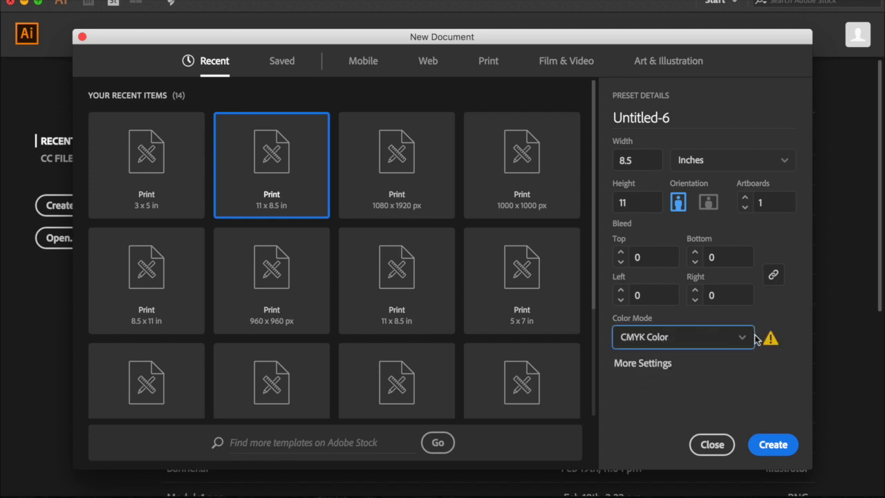
click(658, 341)
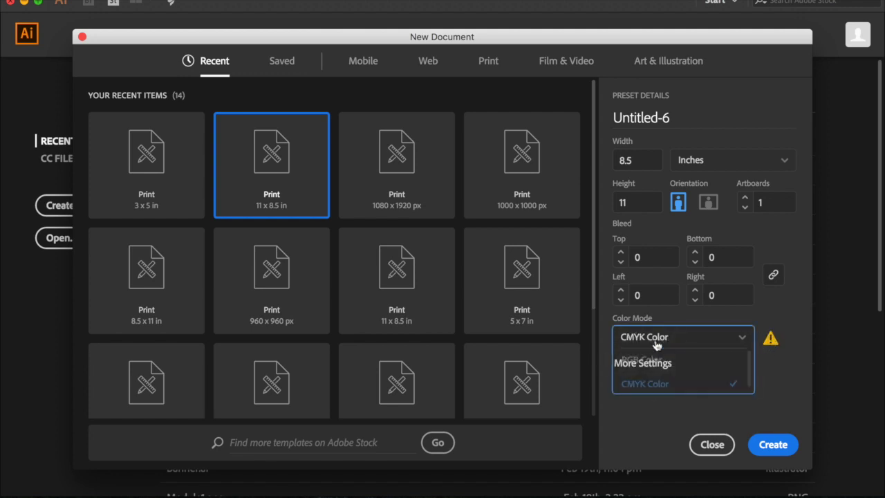
click(642, 440)
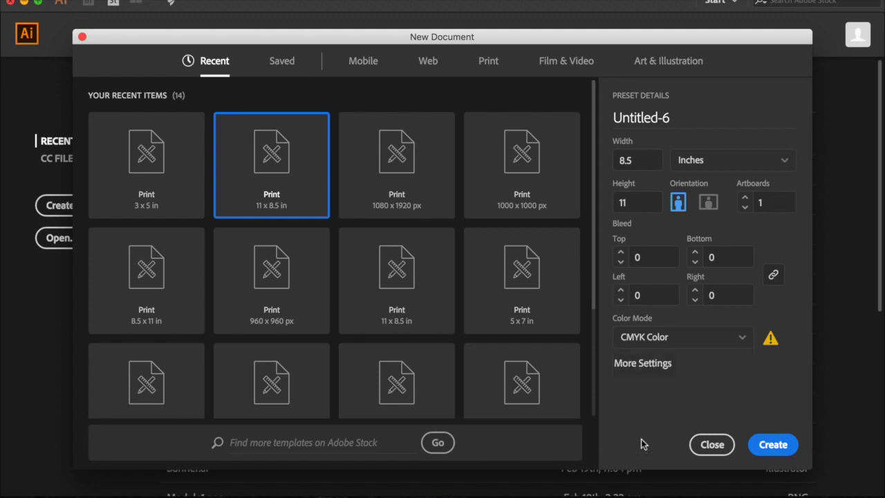
Name the document Diamond Membership and create it
click(657, 112)
text(Diamond Membership)
click(774, 446)
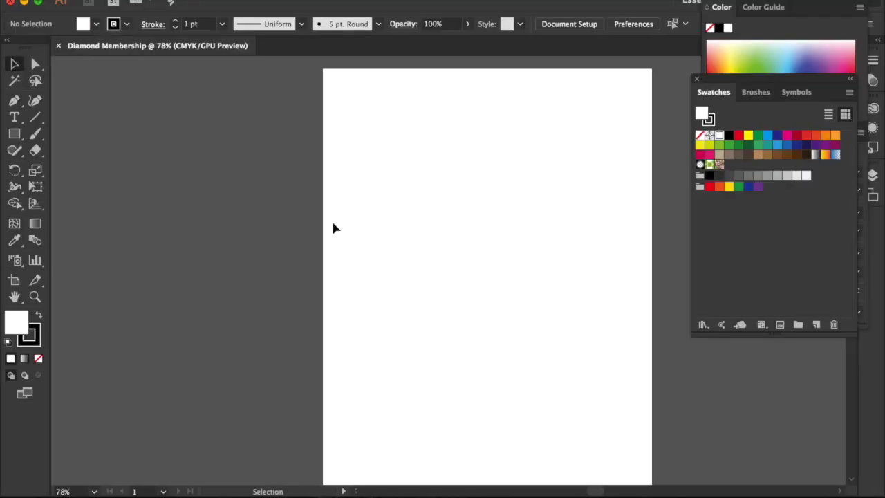
Save the document to the Desktop as Diamond Membership.ai in Adobe Illustrator format, accepting the Illustrator CC options
scroll(257, 213, right, 3)
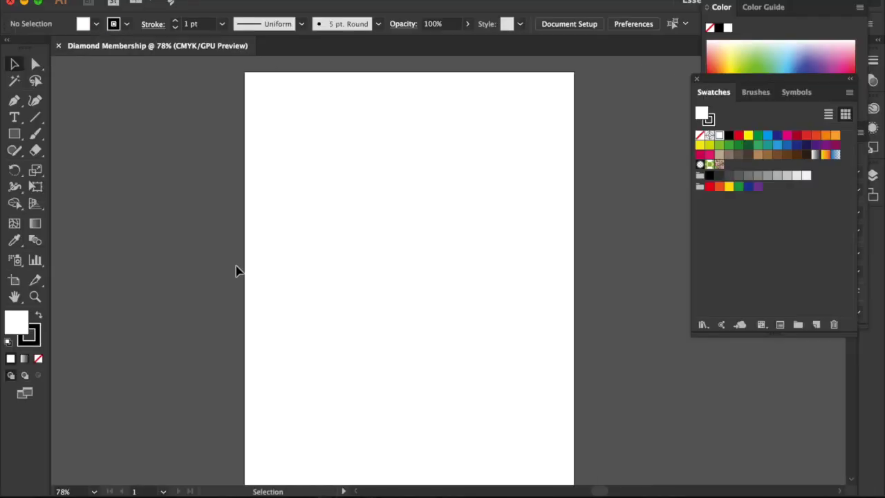
scroll(296, 217, down, 1)
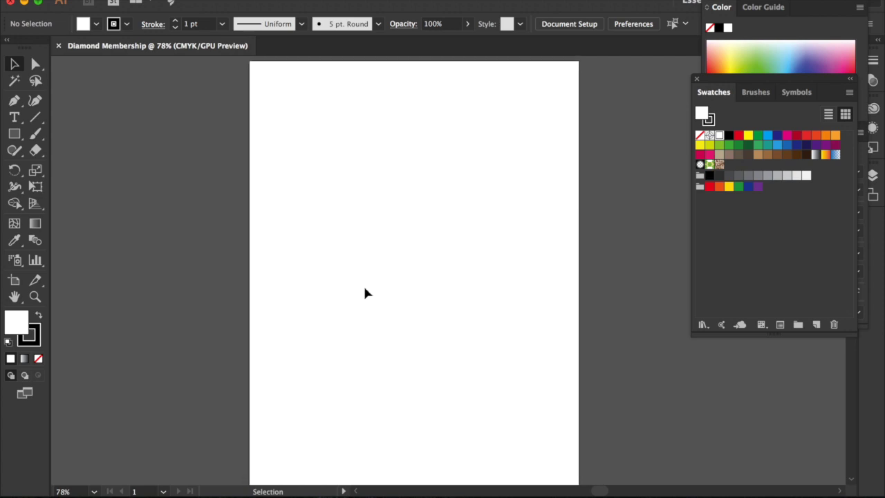
click(119, 0)
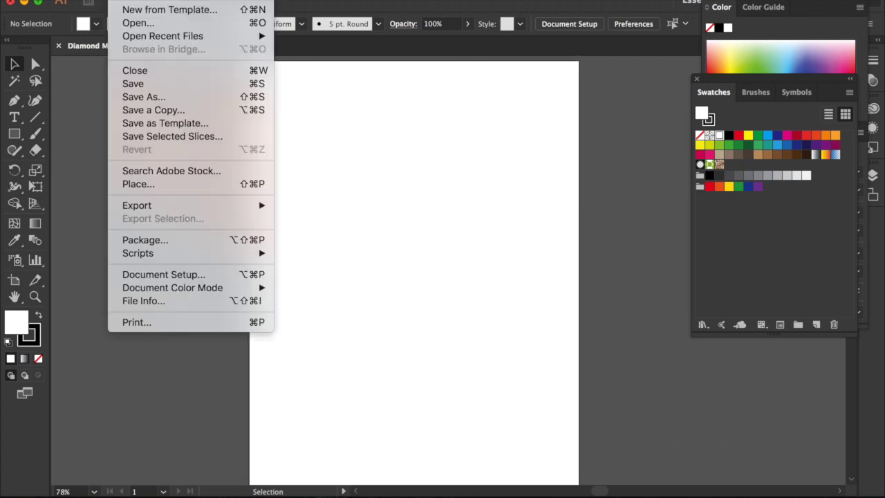
click(146, 98)
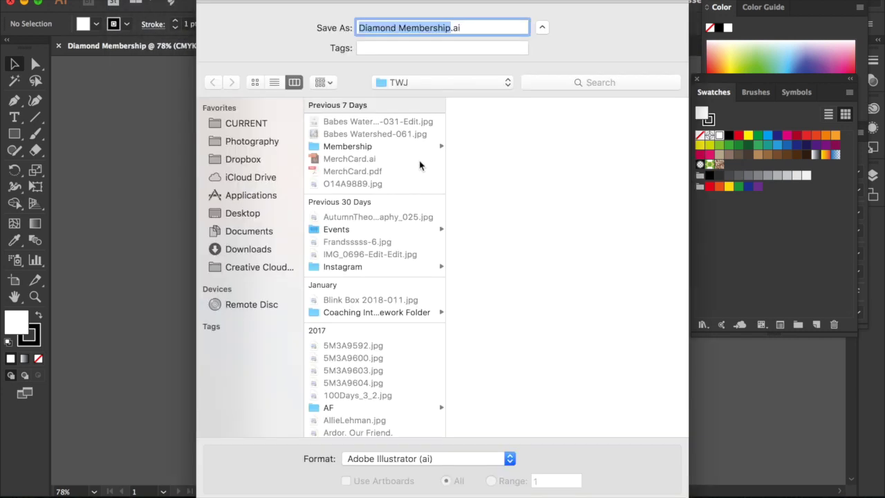
click(263, 161)
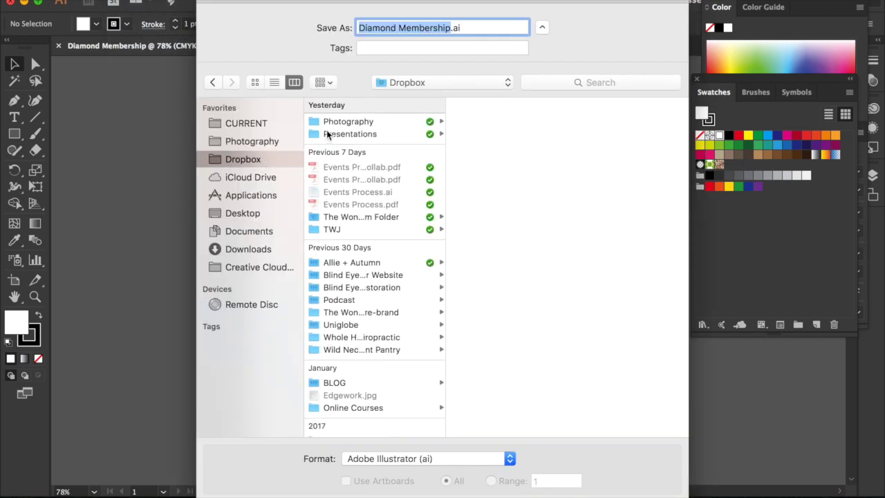
click(262, 215)
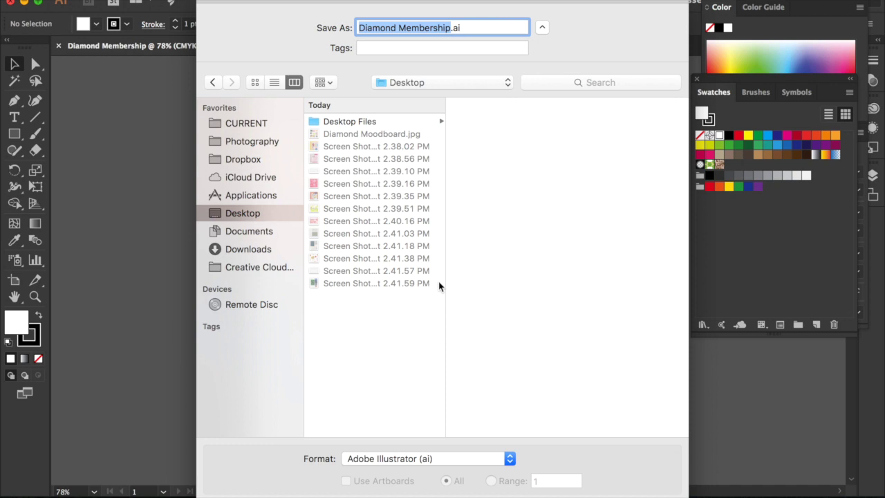
key(Return)
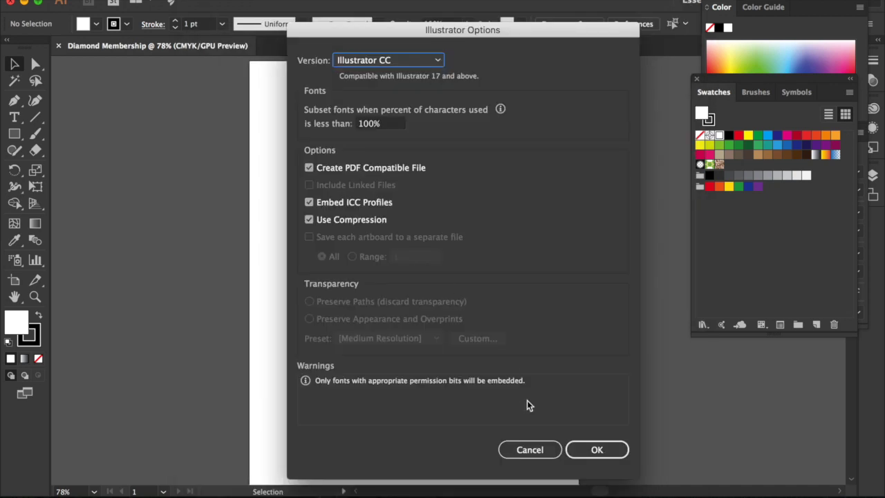
click(597, 448)
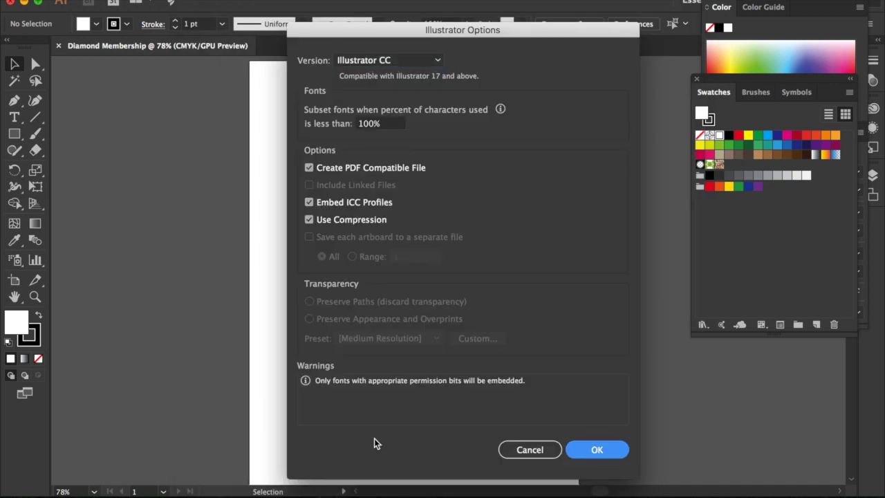
scroll(375, 440, up, 3)
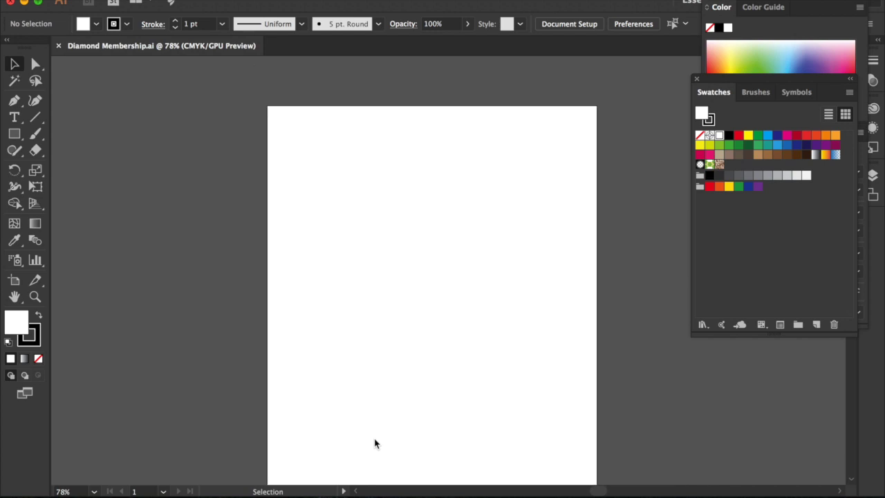
scroll(375, 440, down, 5)
scroll(375, 440, up, 7)
scroll(375, 443, left, 3)
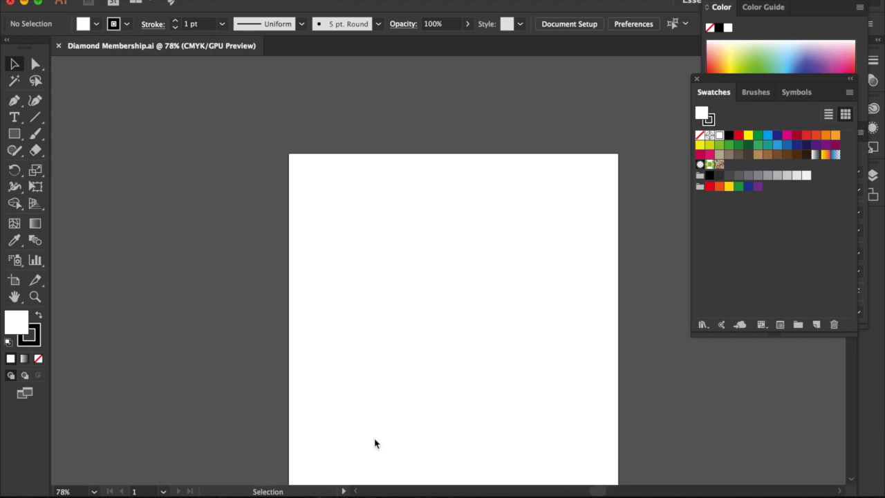
scroll(374, 443, down, 4)
scroll(375, 443, right, 3)
scroll(375, 440, left, 3)
scroll(374, 440, up, 5)
scroll(375, 439, down, 3)
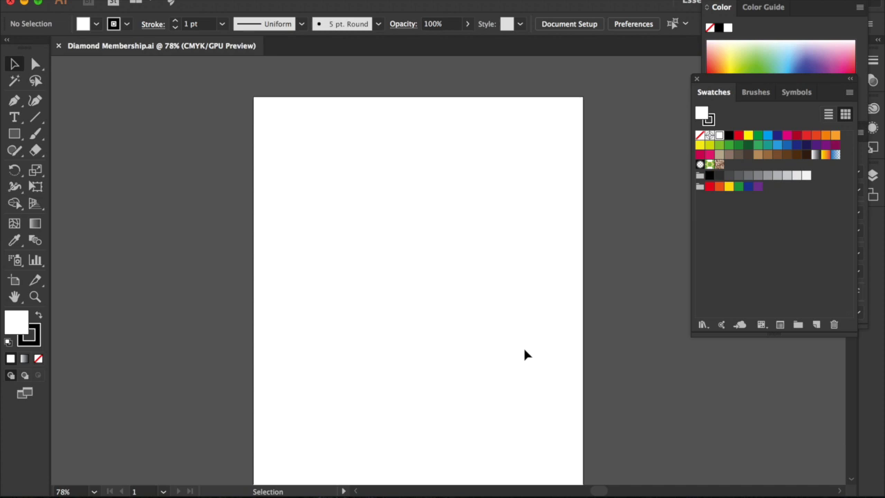
Try zooming the artboard out and in, and fit it on screen
key(super+minus)
key(super+minus)
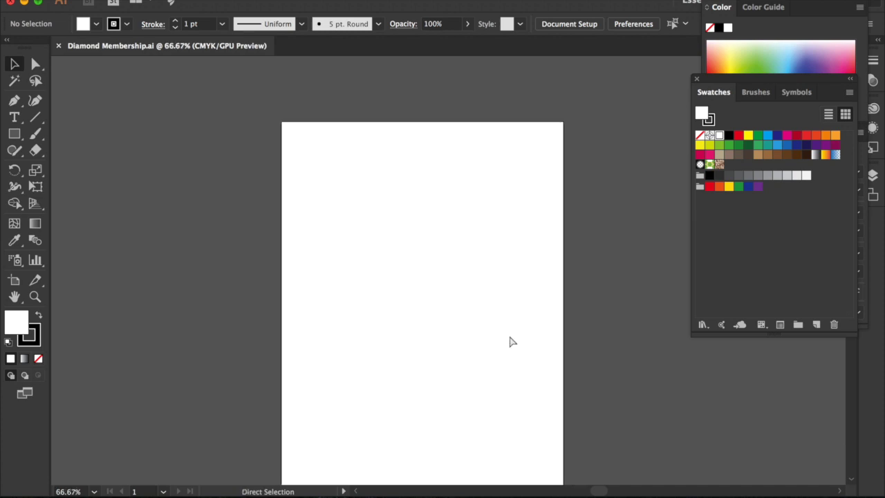
key(super+equal)
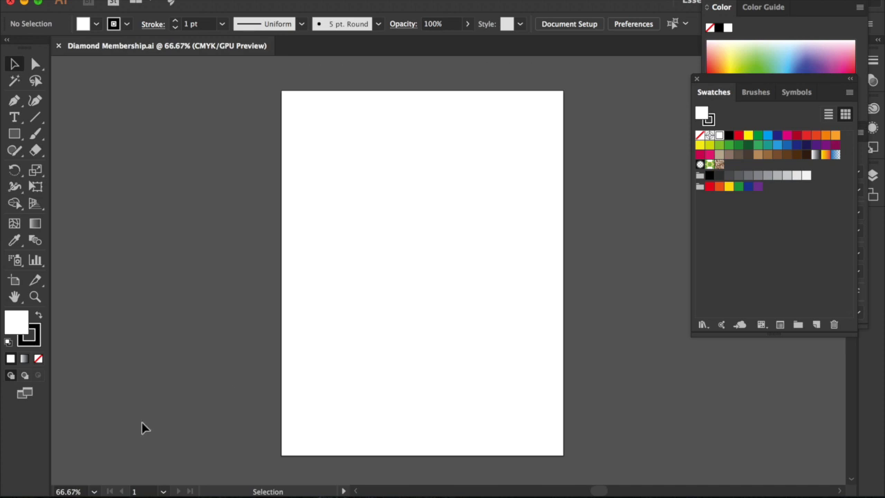
click(96, 491)
click(105, 480)
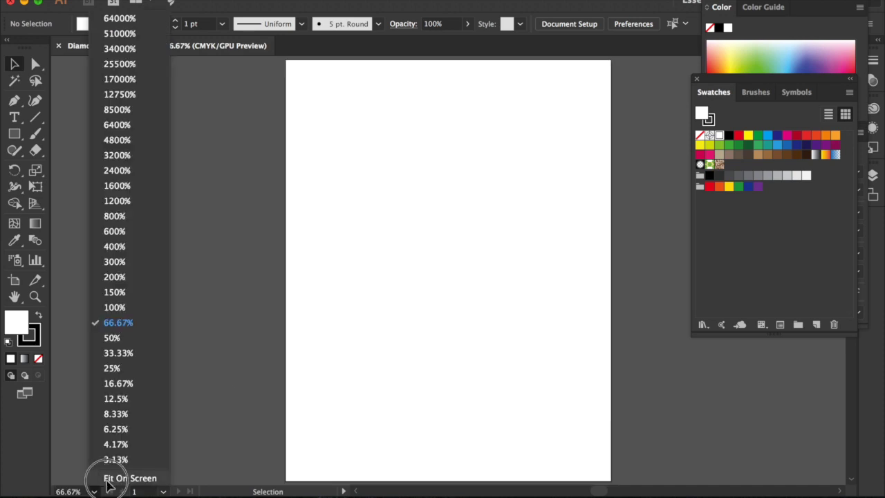
click(209, 354)
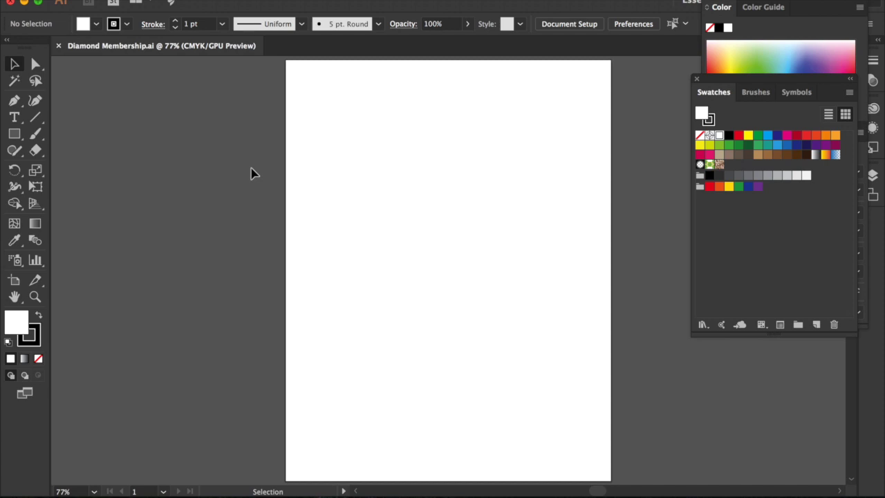
click(381, 0)
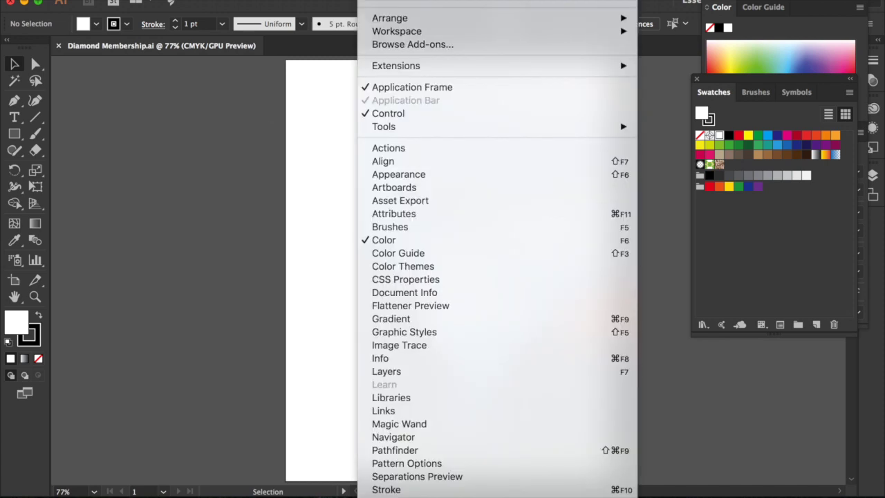
mouse_move(397, 31)
click(313, 174)
Close the floating Swatches panel and the floating Color and Character panel group to clear the workspace
drag(811, 83, 799, 185)
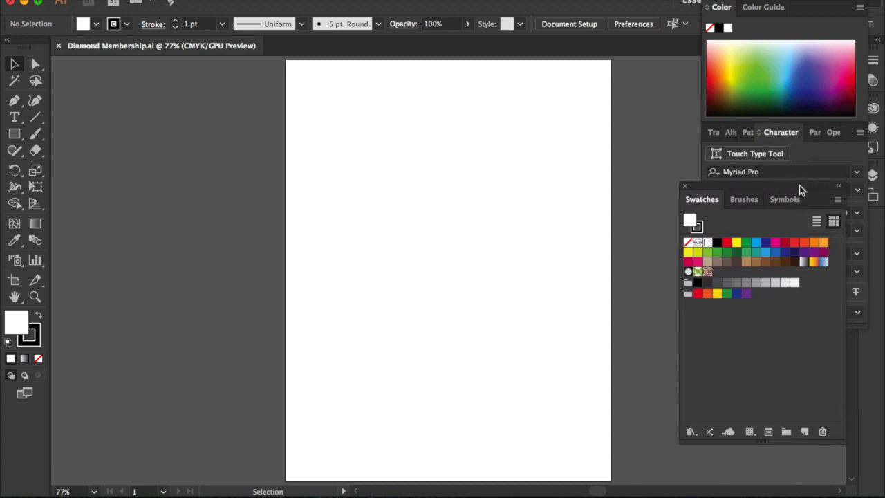
click(684, 185)
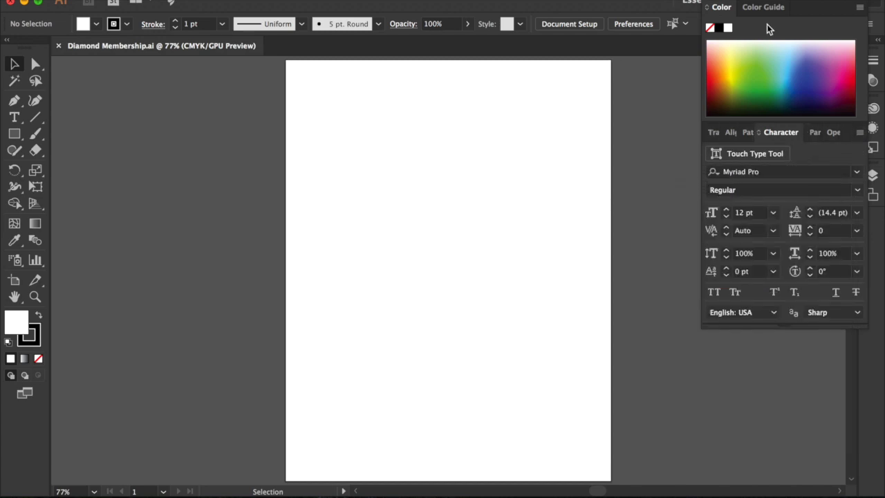
drag(815, 2, 812, 60)
click(702, 58)
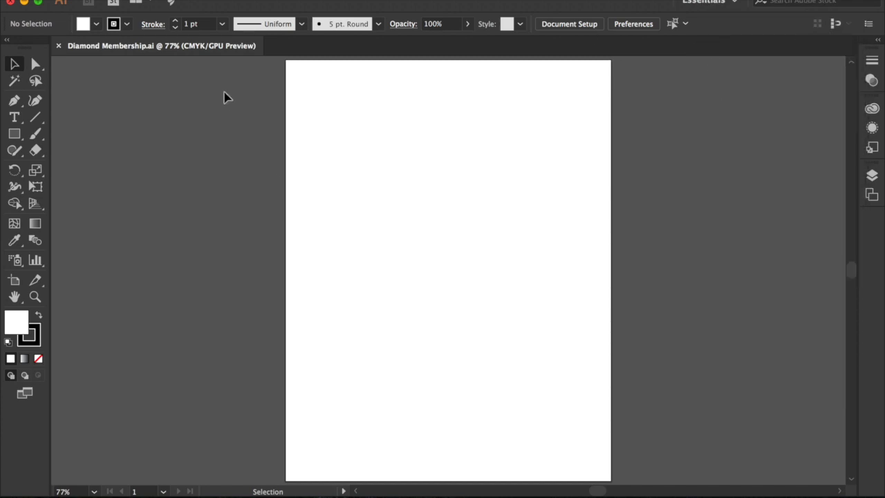
Switch to Finder and place Diamond Moodboard.jpg from the Desktop into the Illustrator document
mouse_move(211, 494)
click(123, 493)
drag(555, 107, 264, 221)
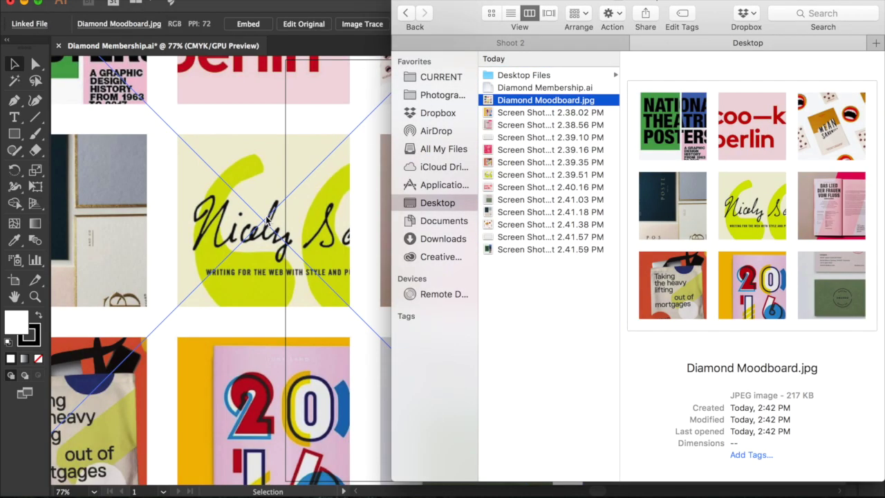
click(269, 214)
Scale the moodboard image down to slightly narrower than the artboard and move it beside the artboard's left edge
key(super+minus)
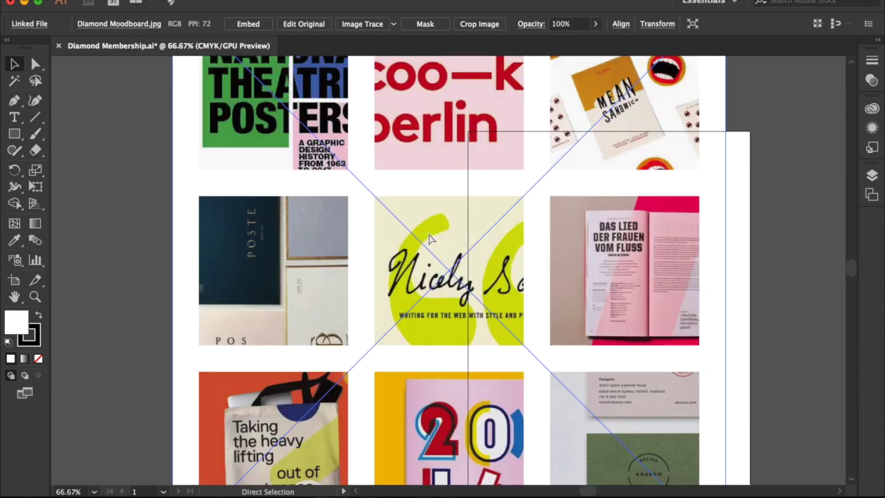
key(super+minus)
drag(240, 63, 458, 241)
drag(582, 340, 364, 263)
click(111, 196)
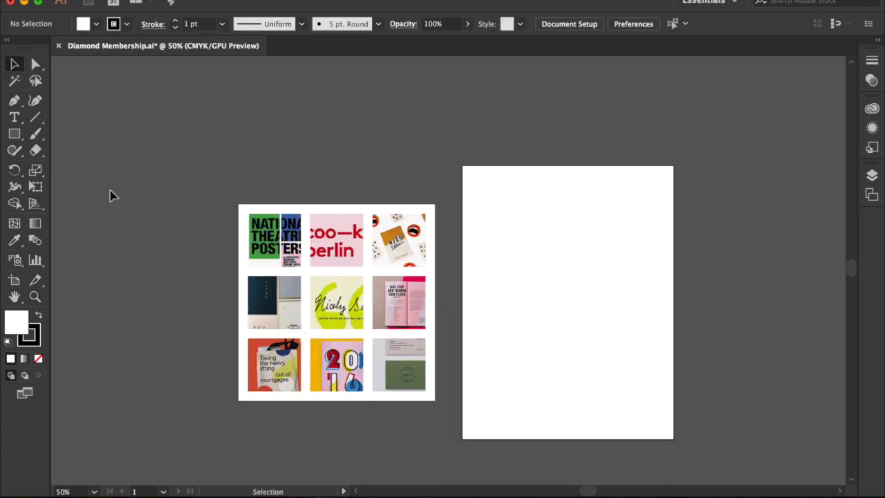
scroll(113, 197, right, 3)
key(super+plus)
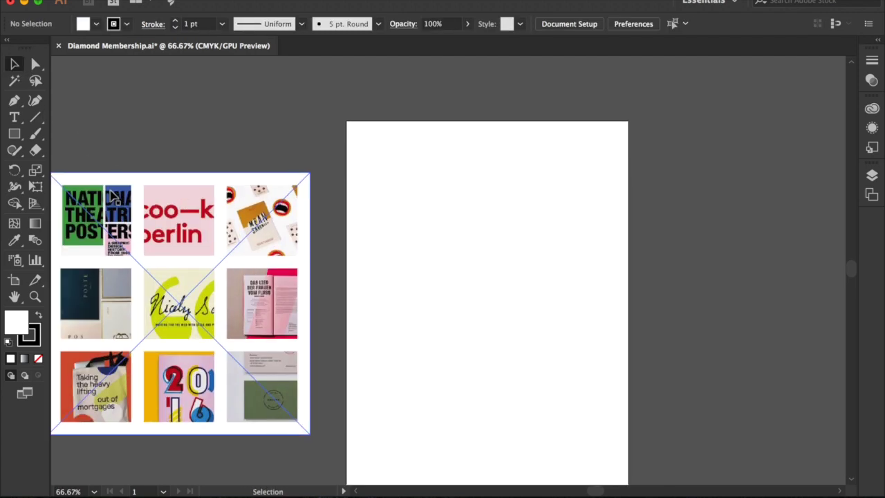
scroll(111, 191, left, 3)
scroll(111, 191, down, 2)
scroll(131, 90, up, 1)
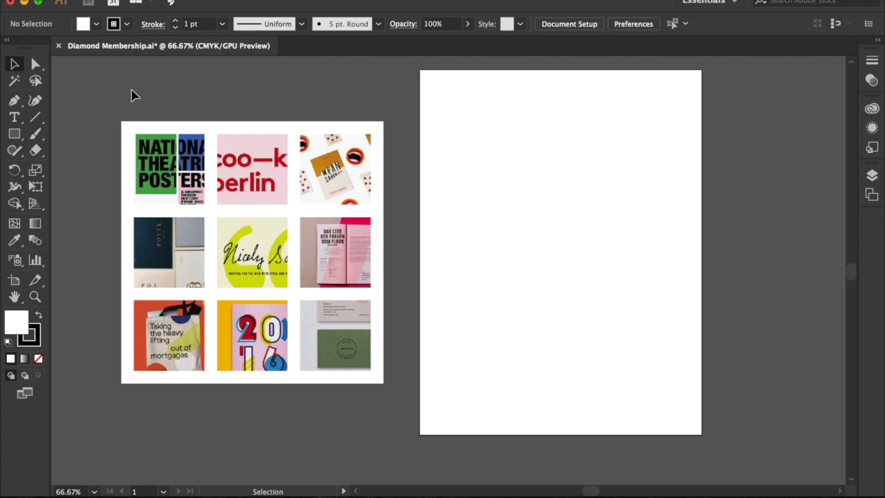
scroll(135, 201, up, 1)
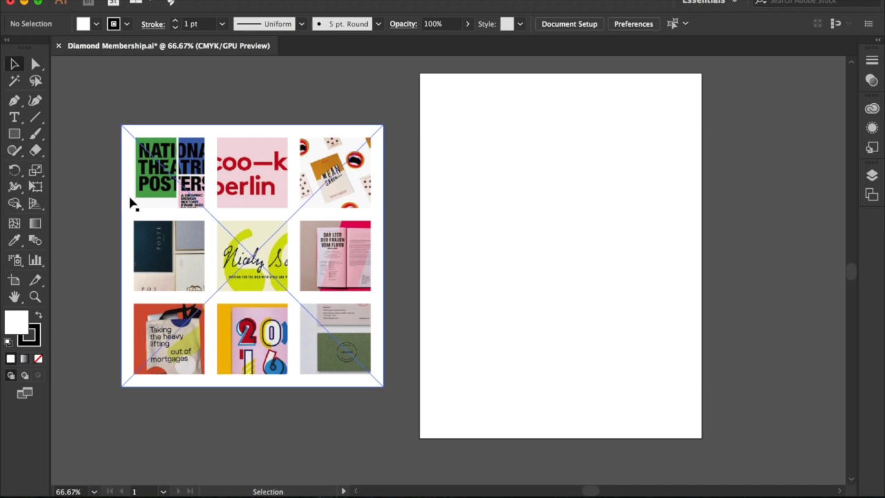
scroll(81, 217, up, 1)
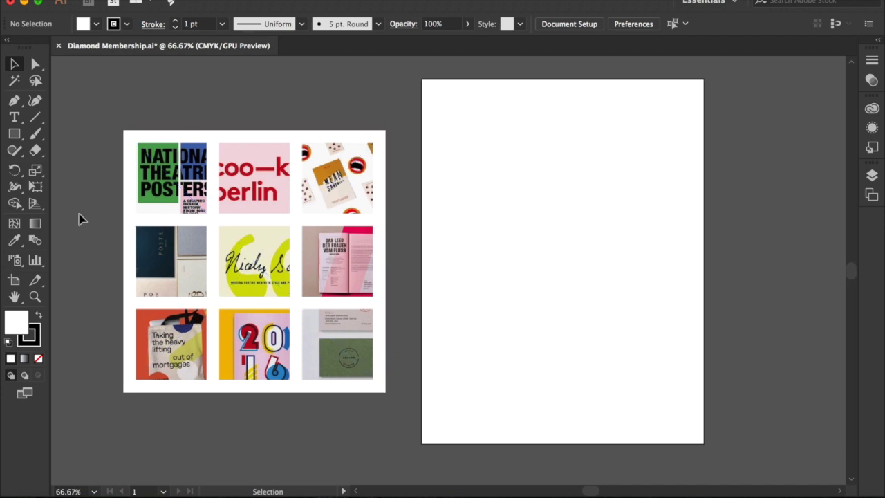
Swap the fill and stroke colors, then remove the stroke, leaving a black fill as the active color
click(38, 317)
click(32, 339)
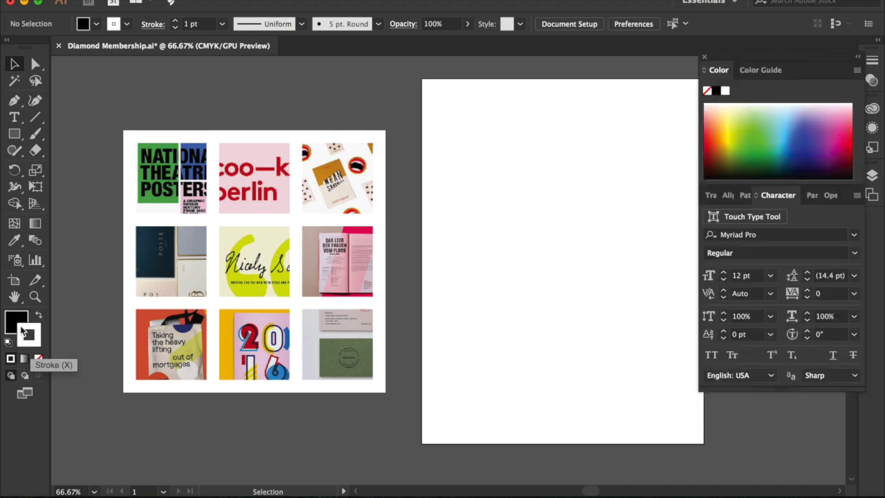
click(14, 329)
click(31, 338)
click(38, 359)
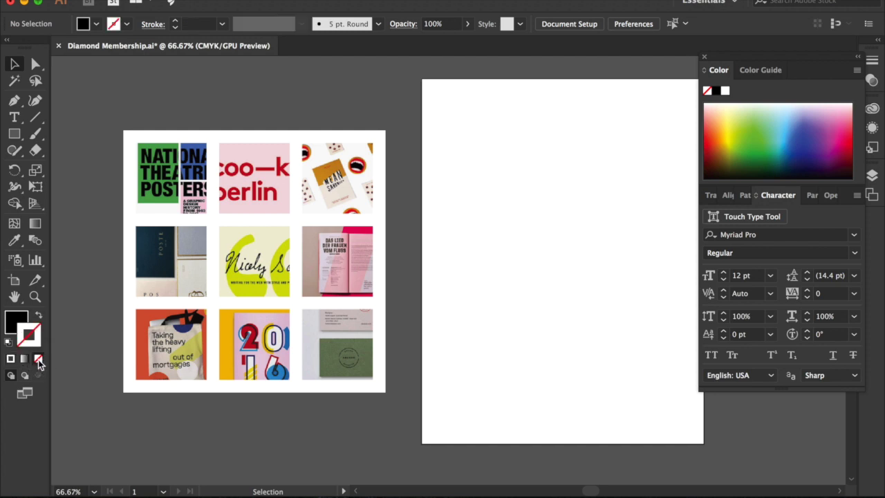
click(11, 323)
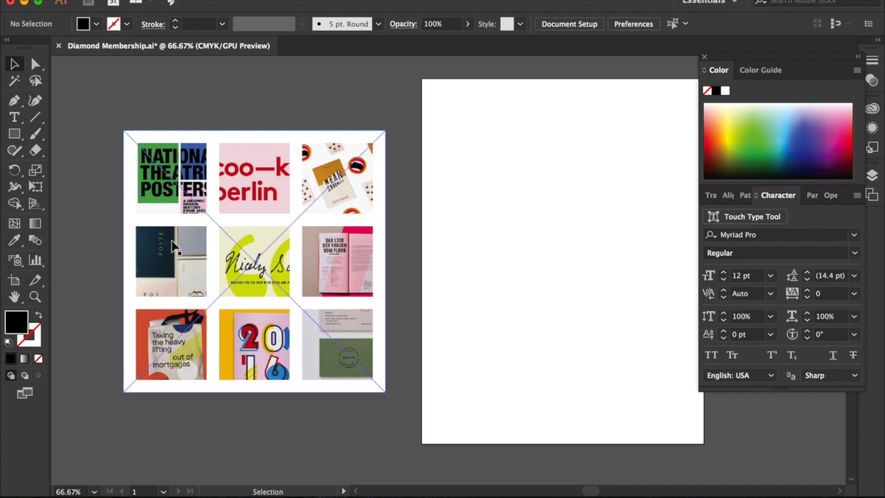
Sample the red of the coo-k berlin lettering in the moodboard as the fill color with the Eyedropper
scroll(171, 245, right, 4)
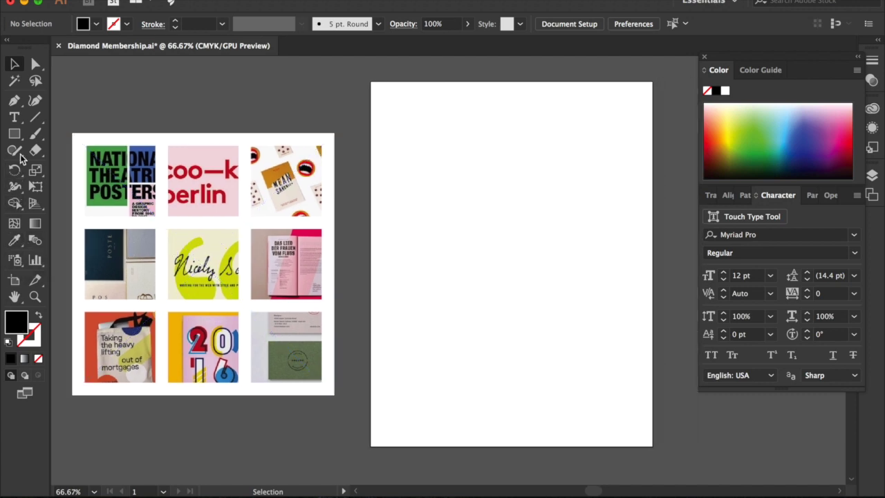
click(14, 240)
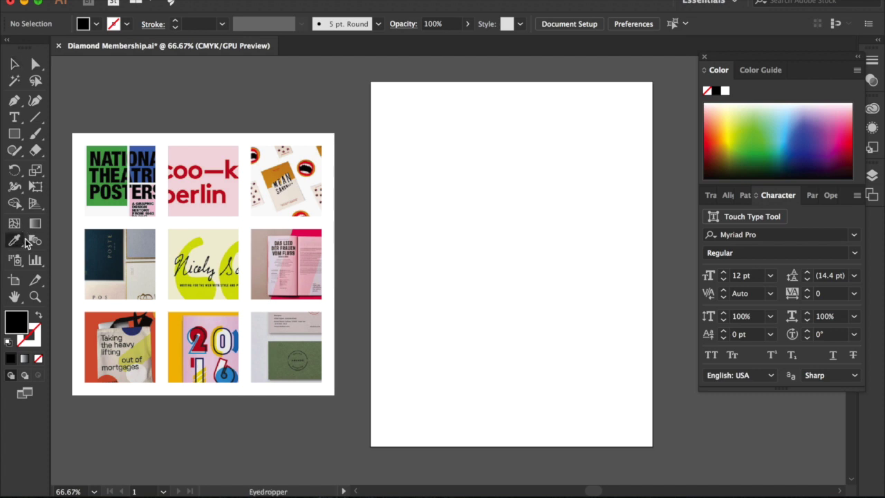
click(194, 196)
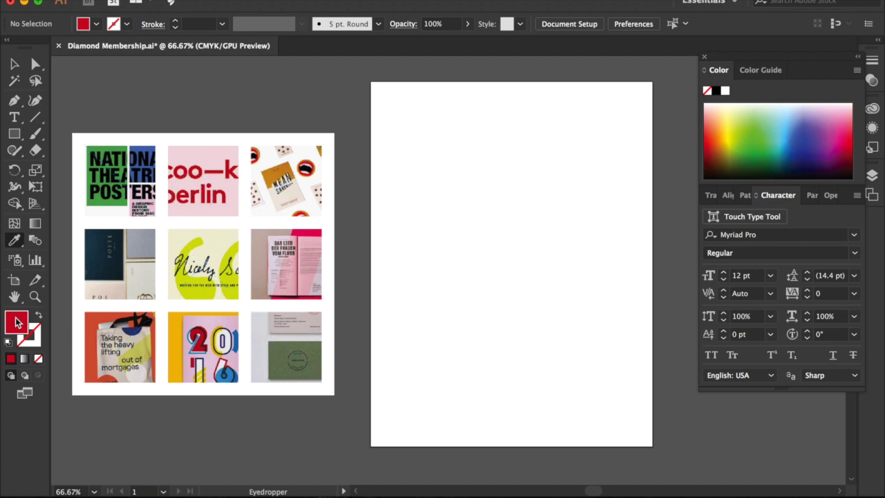
Draw a text frame across most of the artboard's width, enter "Learn How To Design" and select the text
click(14, 117)
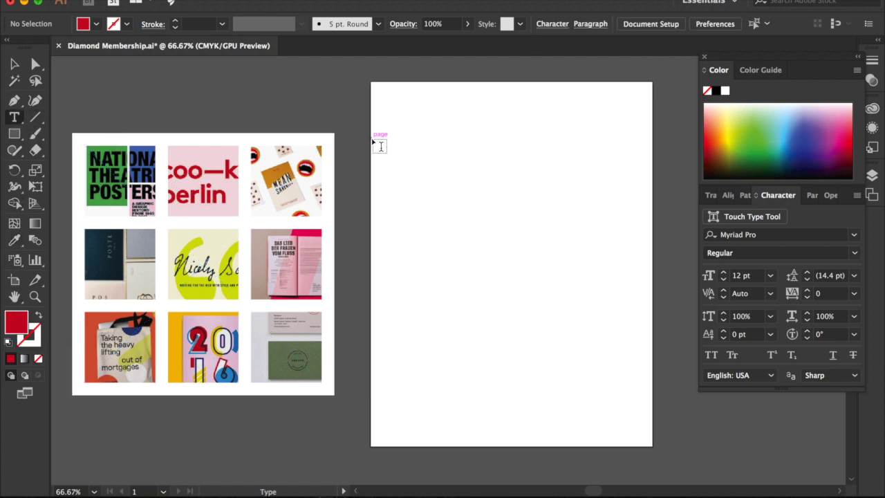
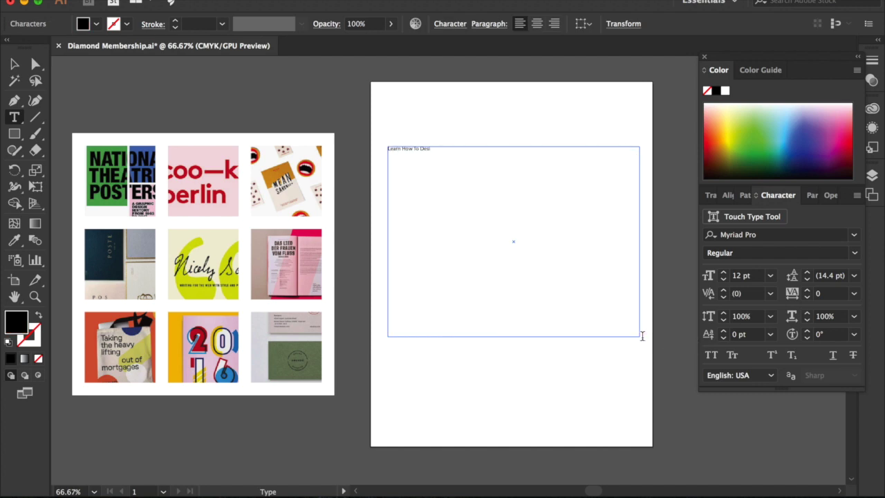
drag(473, 159, 373, 147)
key(super+equal)
key(super+equal)
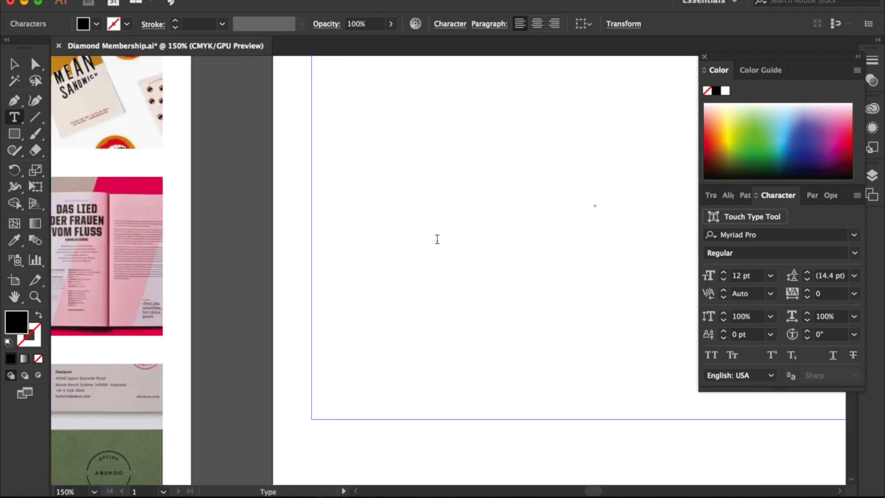
scroll(447, 243, up, 5)
scroll(449, 244, up, 1)
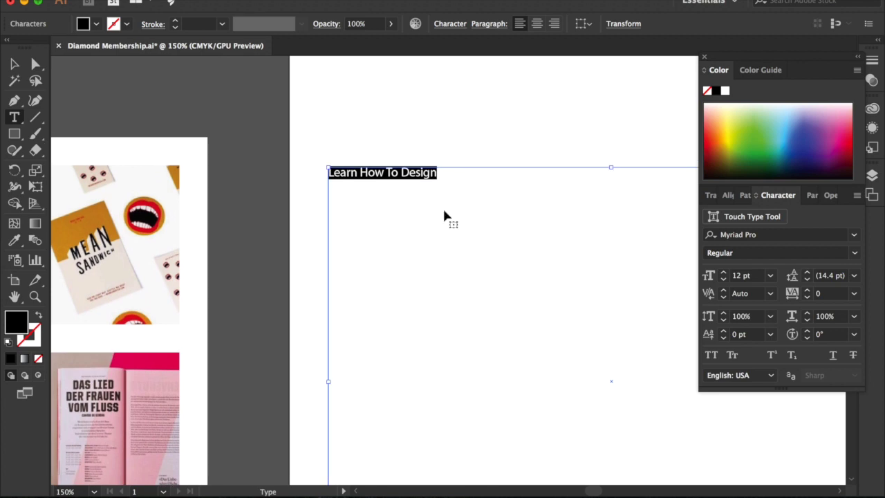
key(super+minus)
key(super+minus)
scroll(444, 208, down, 5)
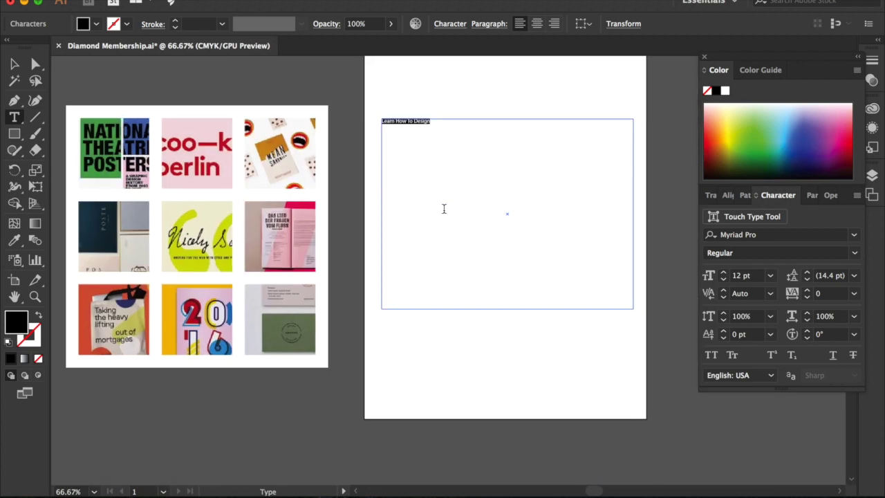
scroll(444, 208, up, 3)
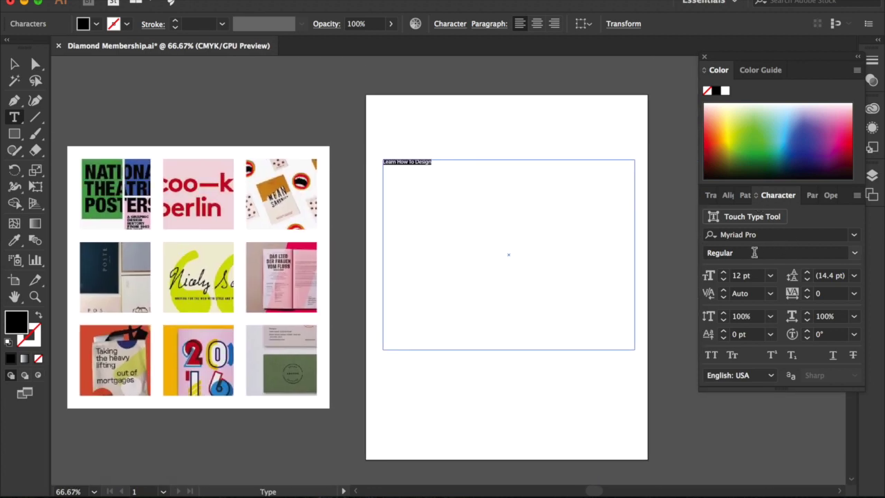
Show the Character panel and set the selected headline's font size to 60 pt
click(742, 277)
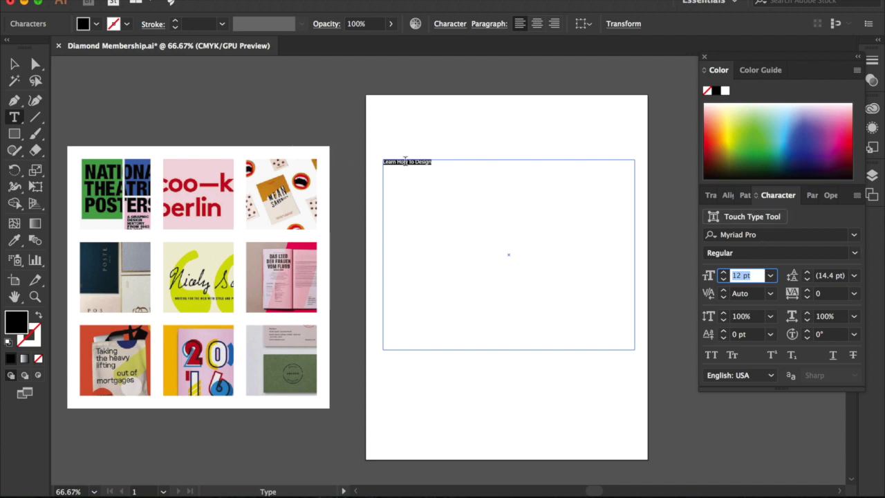
click(339, 0)
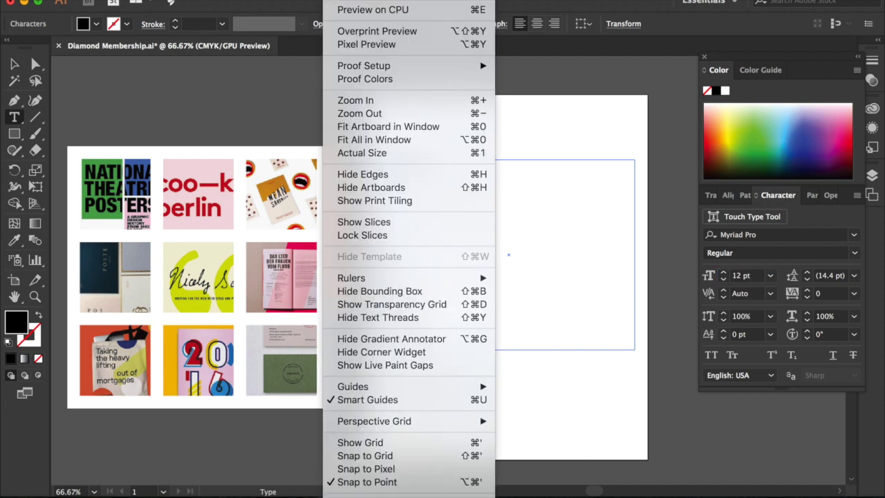
mouse_move(377, 0)
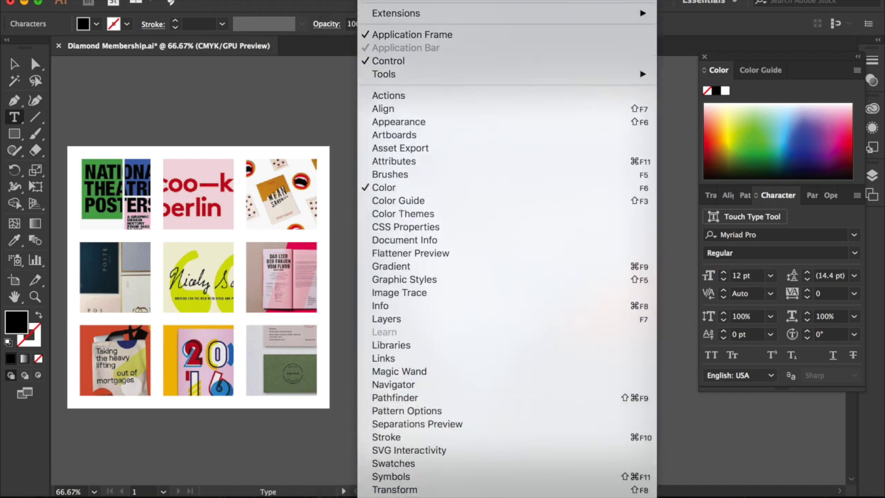
mouse_move(408, 438)
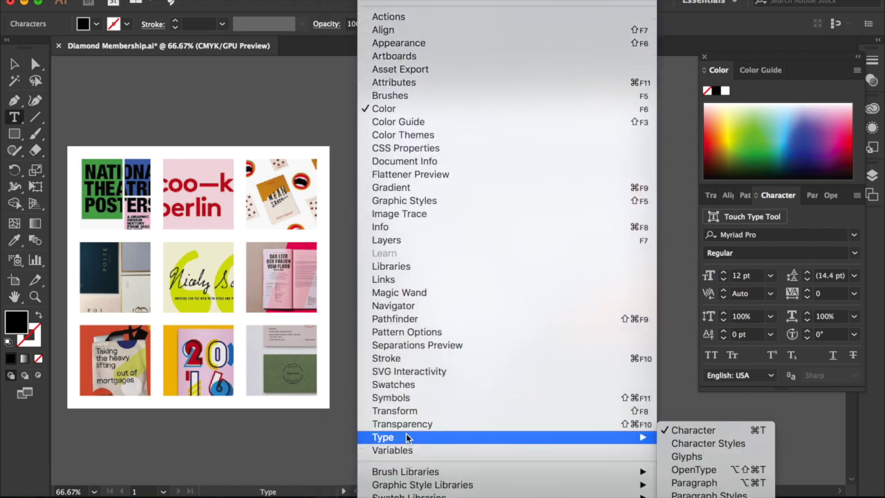
click(684, 432)
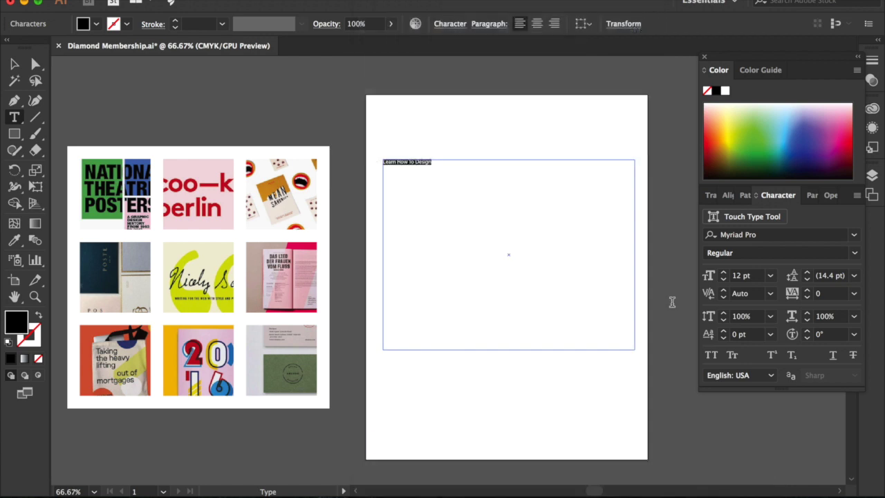
click(745, 277)
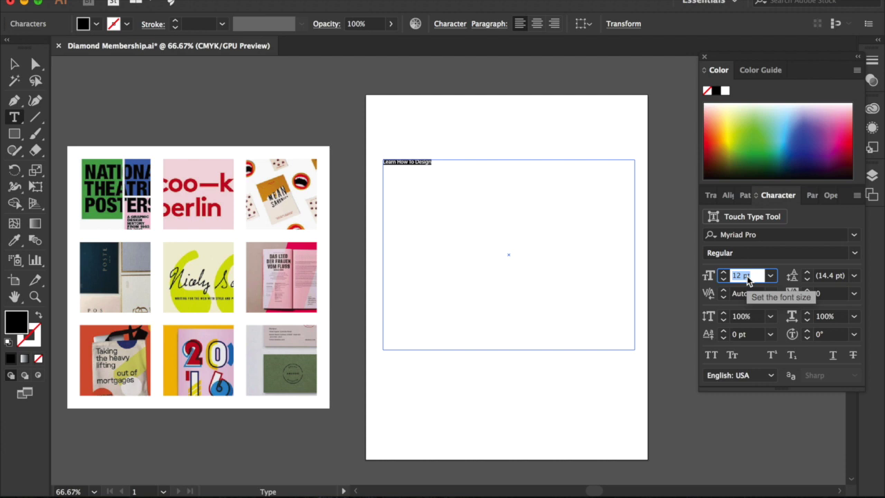
text(60)
key(Return)
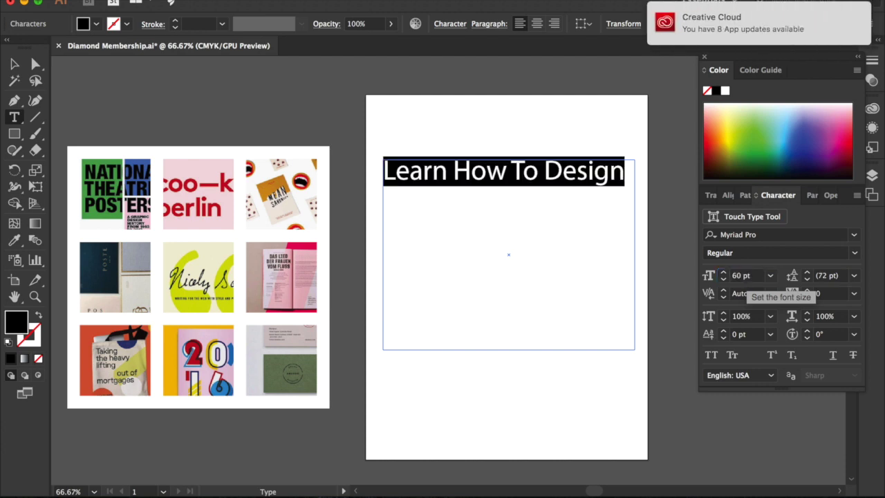
key(Escape)
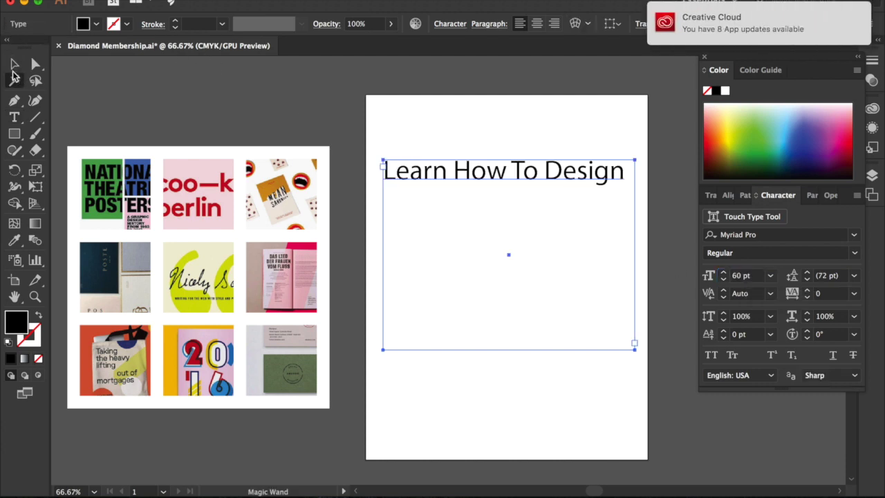
drag(668, 29, 882, 36)
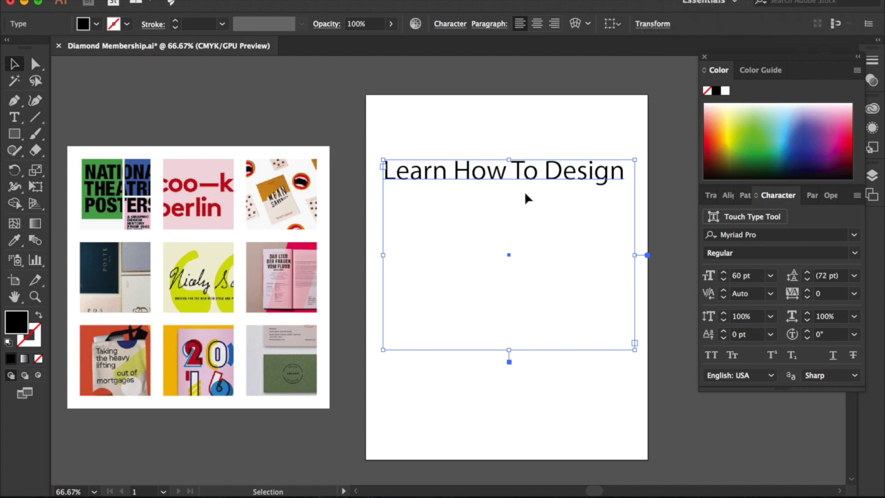
Break the headline into three lines reading "Learn", "How To" and "Design", and deselect the text frame
double_click(479, 177)
click(455, 170)
key(Return)
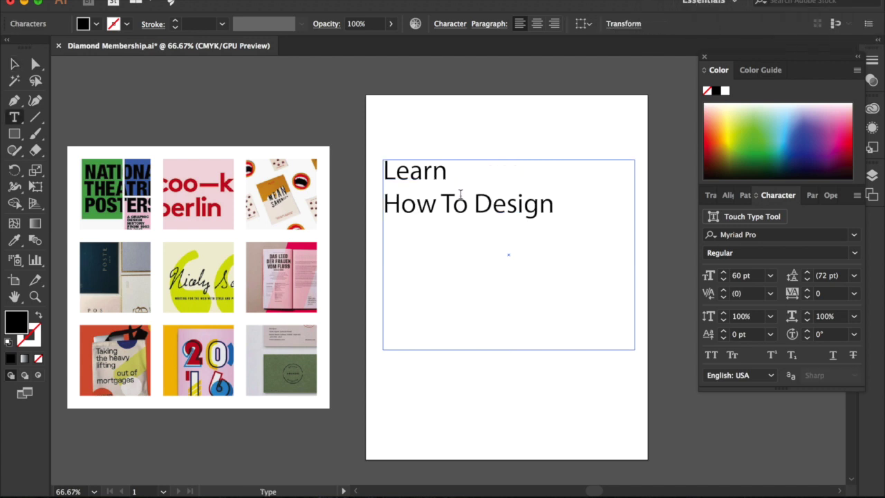
click(475, 205)
key(Return)
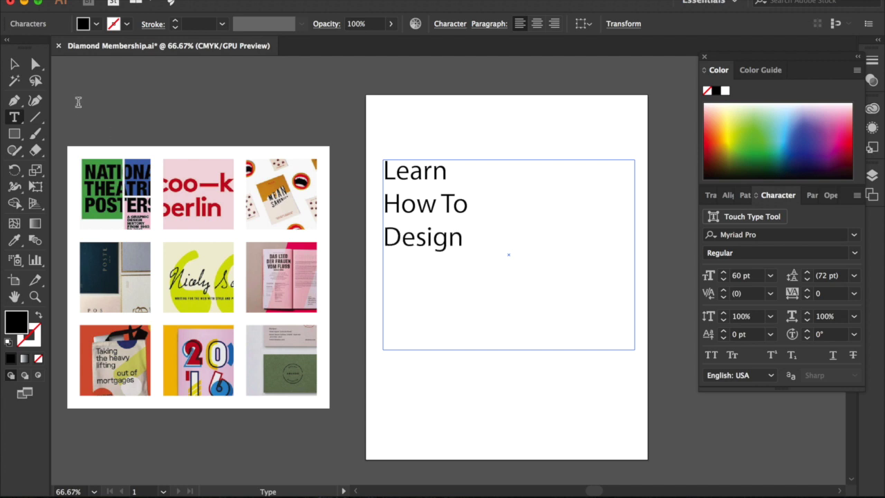
click(15, 65)
click(150, 78)
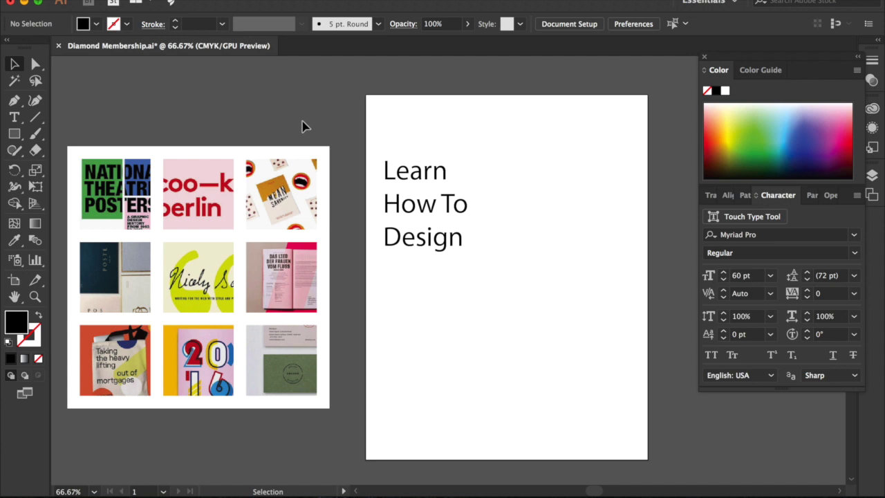
Reposition the headline in the artboard's upper half, away from its left edge, and shrink the text frame to fit inside the artboard
drag(406, 211, 395, 196)
click(434, 106)
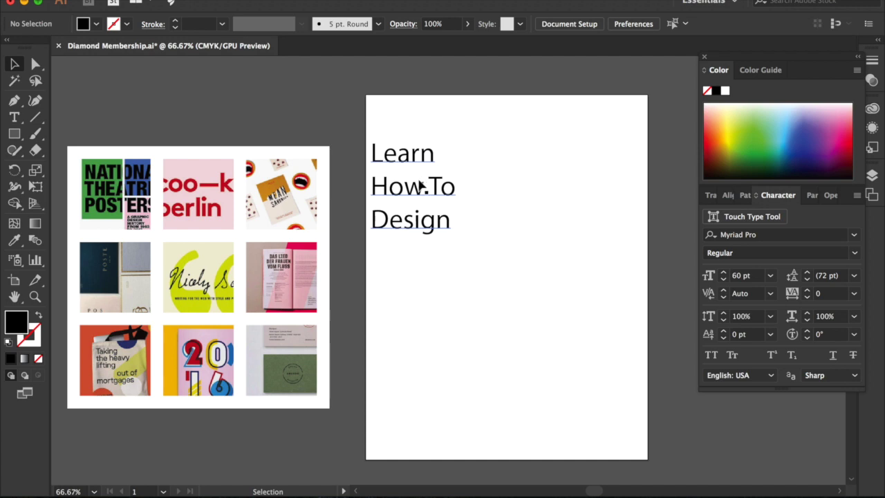
drag(420, 185, 451, 186)
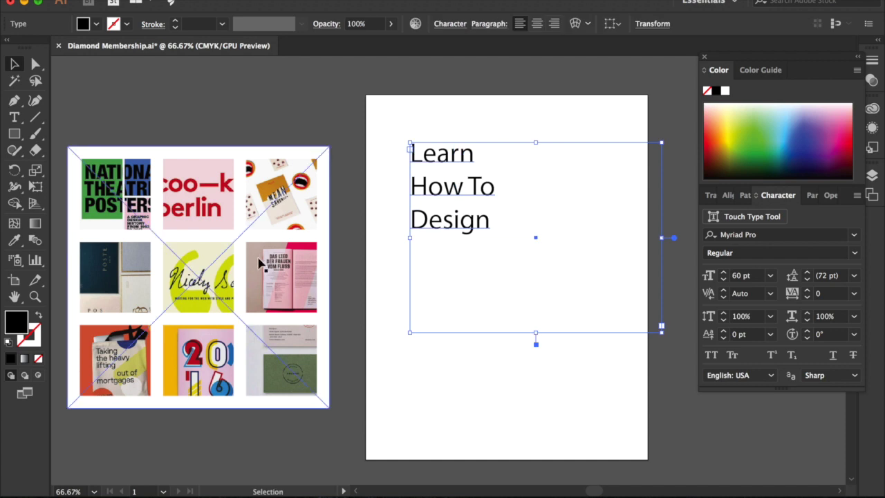
click(348, 220)
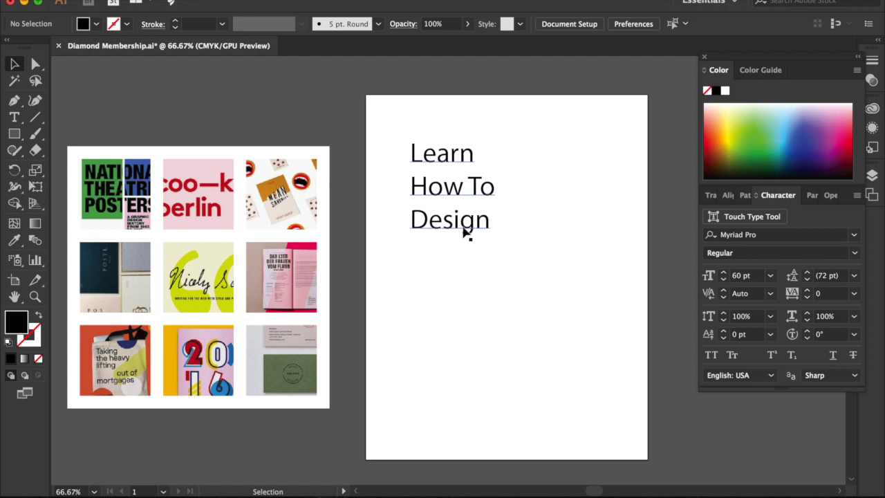
drag(468, 227, 465, 237)
click(535, 205)
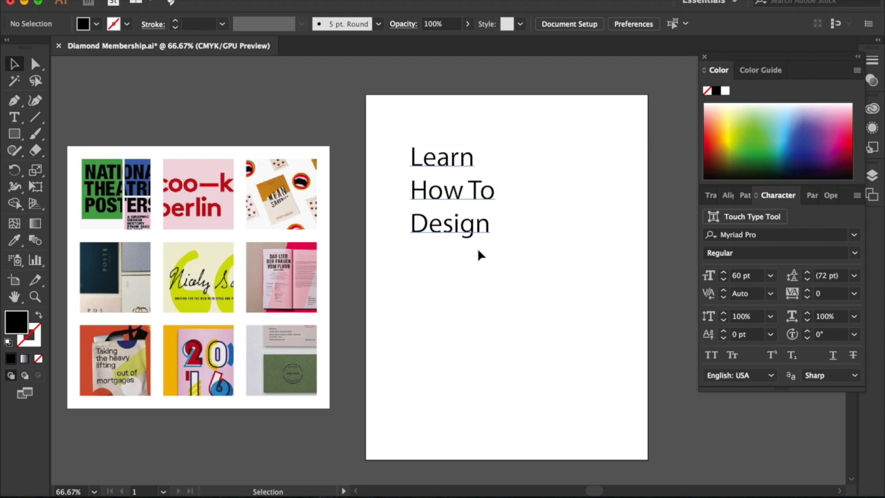
click(459, 230)
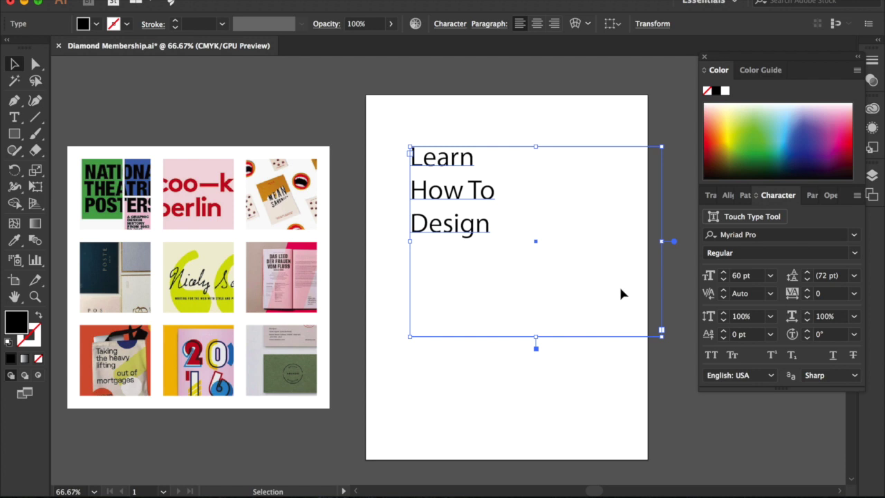
drag(662, 340, 592, 302)
Browse the available fonts, set the whole headline's font to MrsEavesRoman and deselect the text frame
double_click(469, 236)
key(ctrl+a)
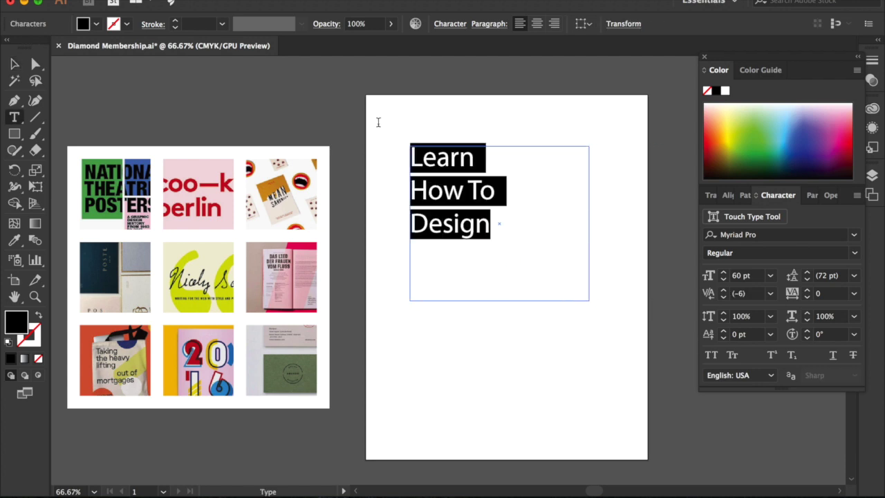
click(14, 63)
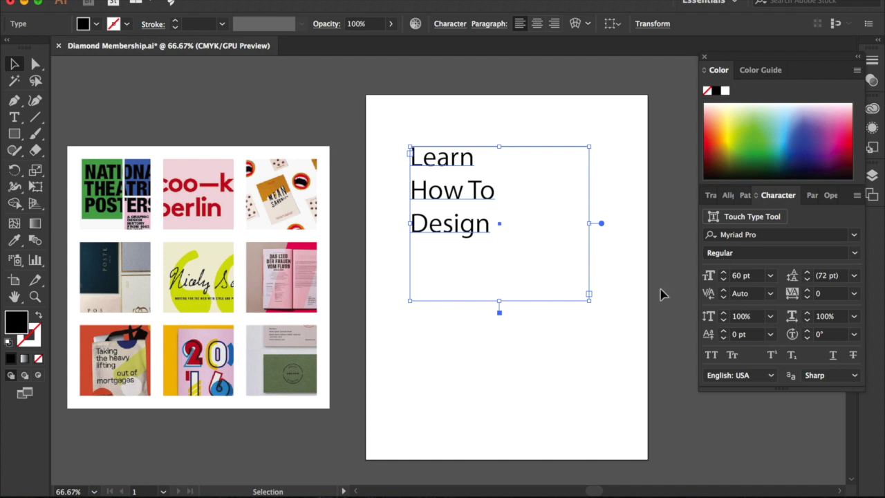
click(854, 236)
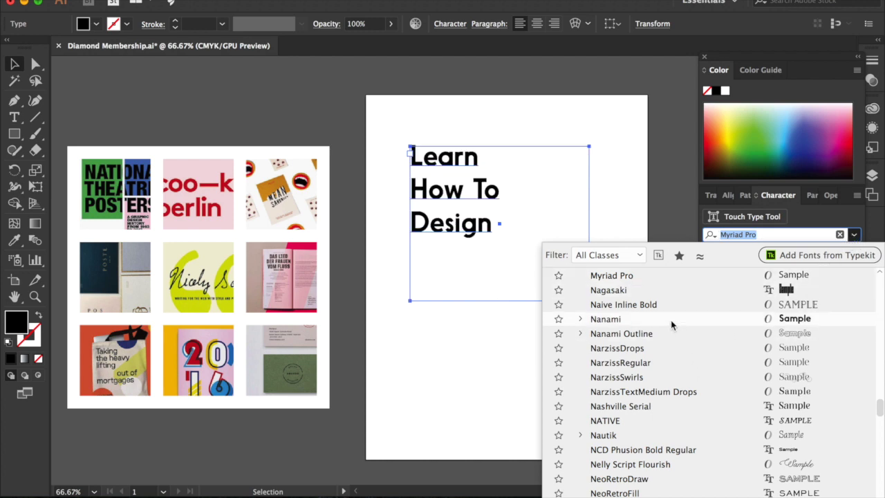
scroll(670, 323, down, 5)
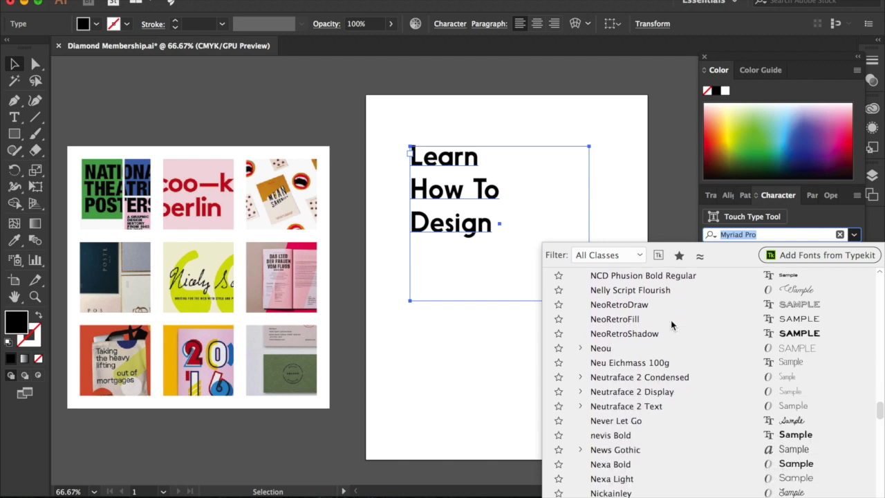
scroll(664, 339, down, 5)
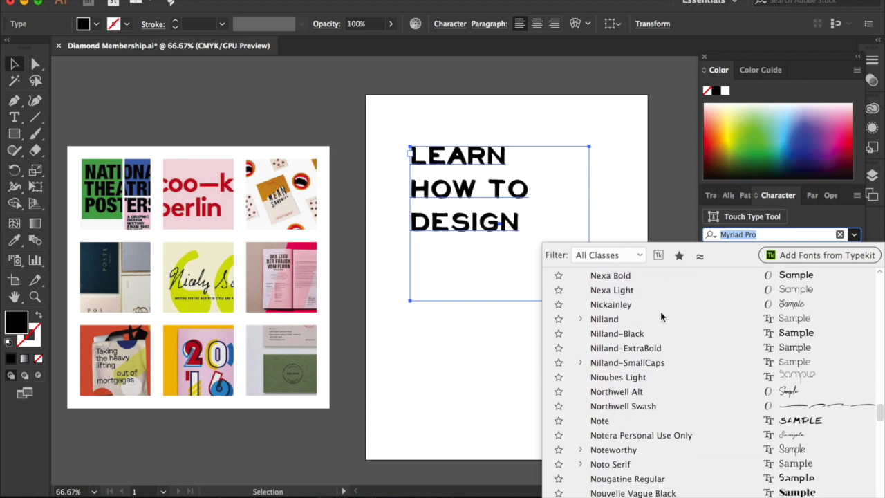
scroll(661, 317, up, 3)
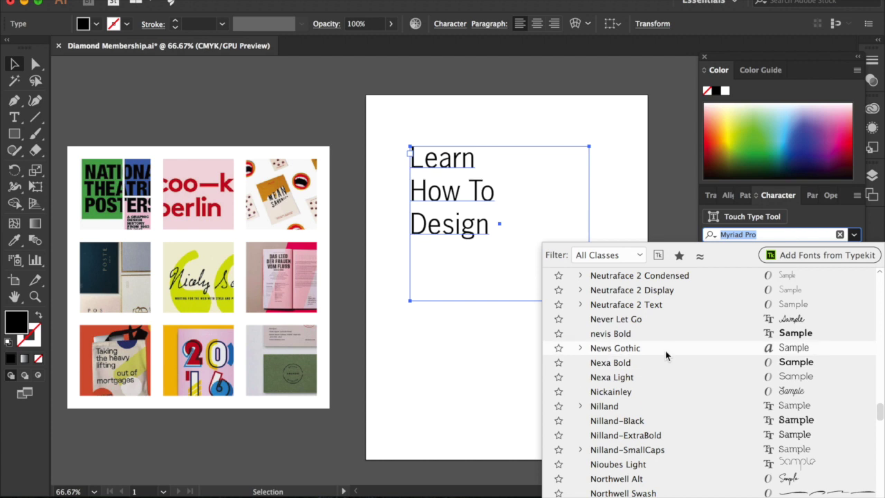
scroll(664, 349, up, 5)
scroll(662, 338, up, 3)
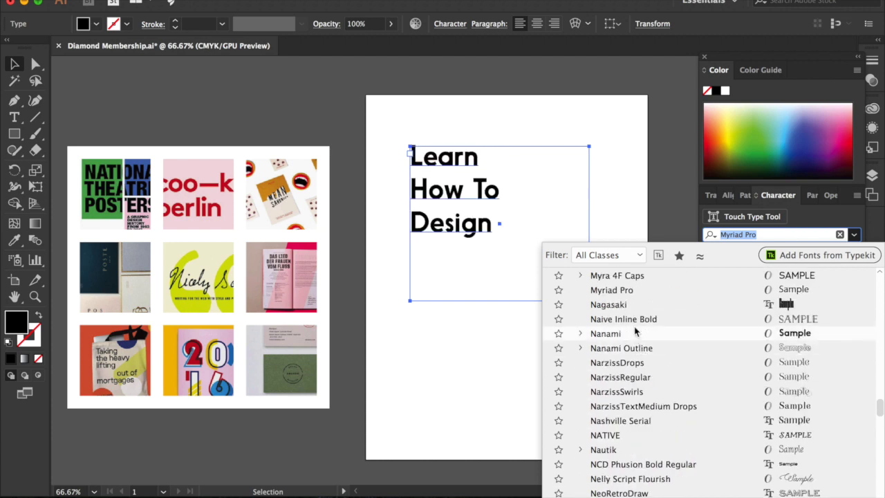
scroll(636, 332, up, 2)
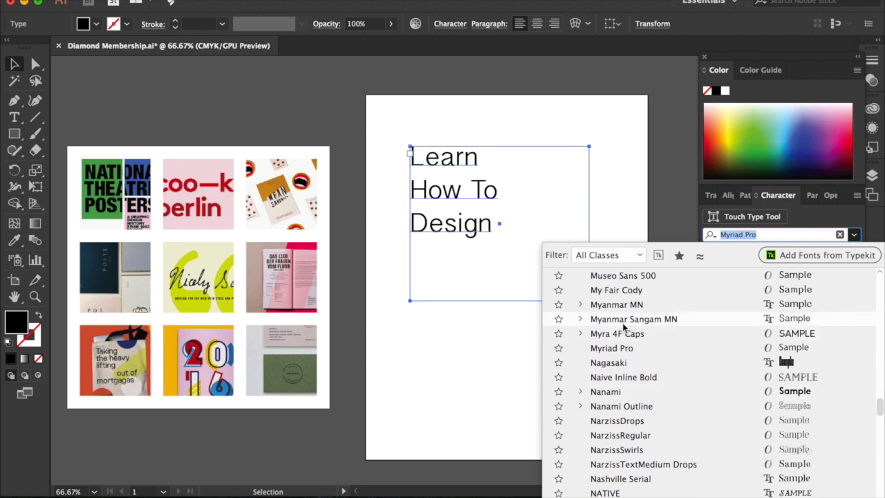
scroll(623, 328, up, 8)
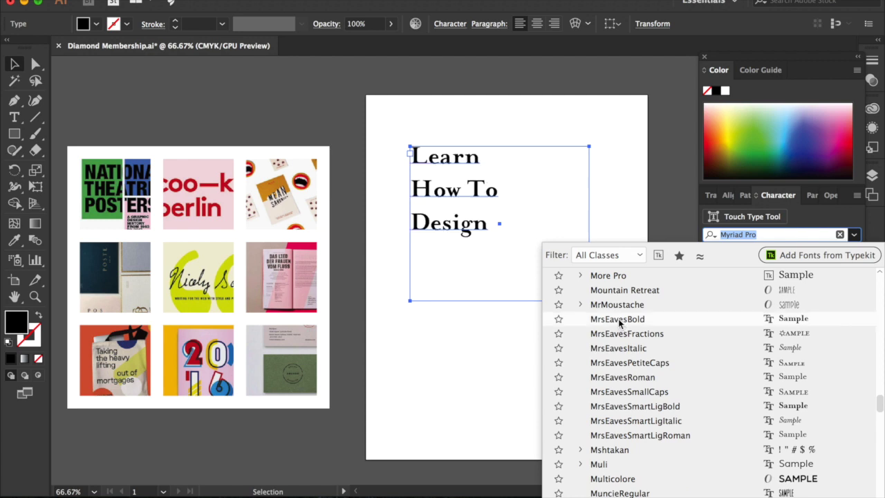
click(610, 377)
click(501, 370)
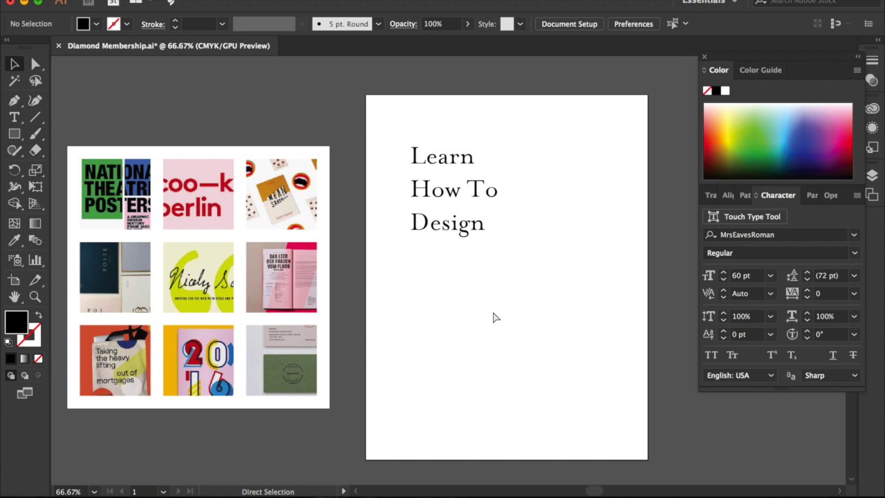
Select only the word "How" in the headline and change its font to Modern Sans
key(super+plus)
key(super+plus)
key(super+plus)
key(super+plus)
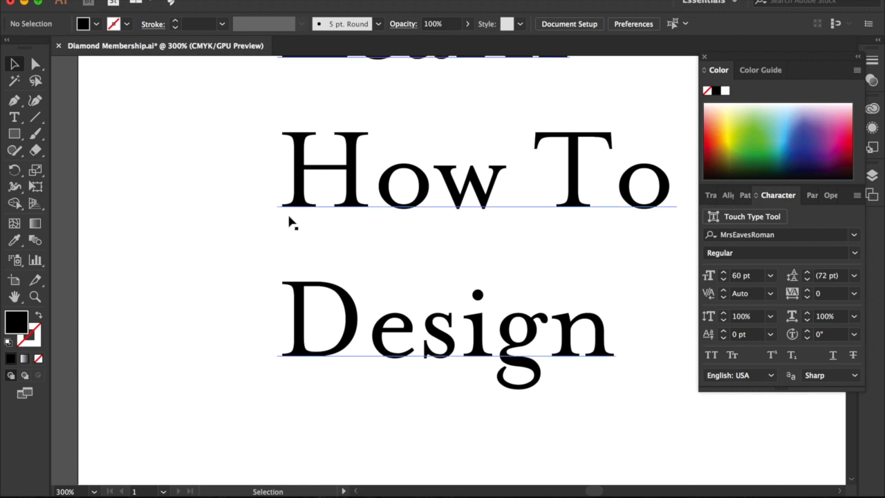
scroll(280, 239, up, 3)
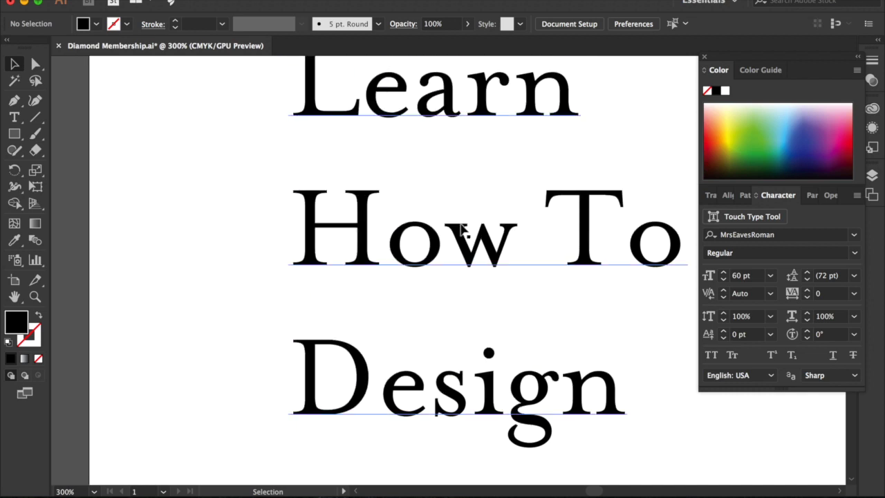
double_click(430, 256)
drag(490, 249, 313, 249)
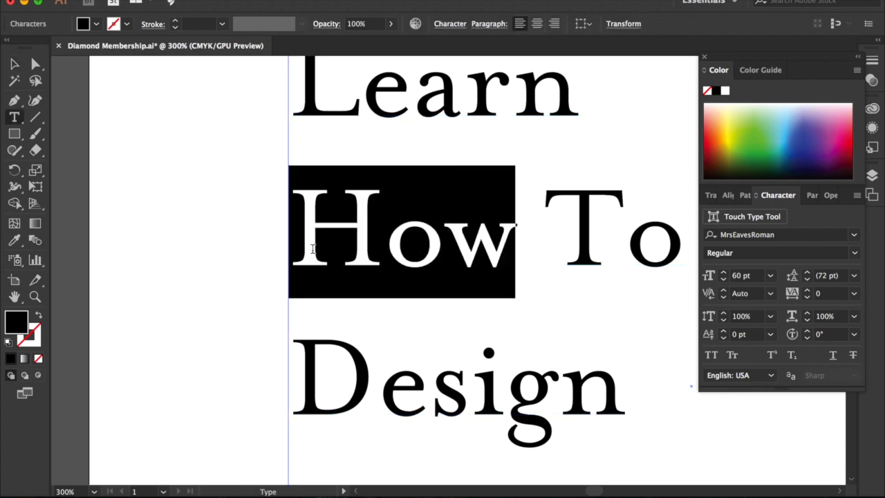
click(854, 235)
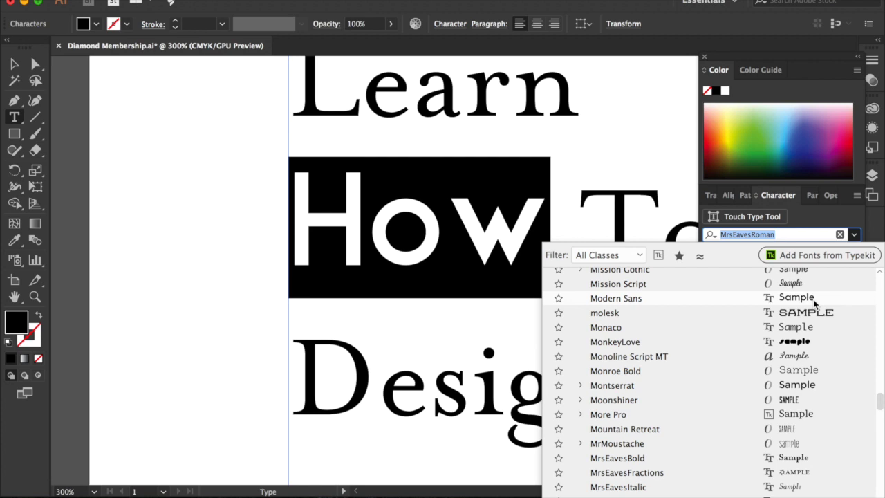
click(813, 301)
click(489, 253)
drag(507, 215, 487, 225)
click(488, 226)
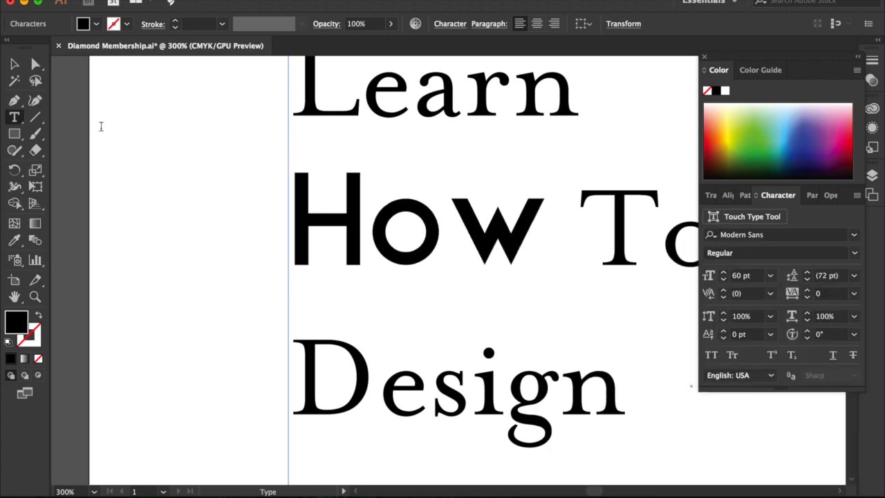
Set the font of the entire headline to nevis Bold and deselect the text frame
click(15, 65)
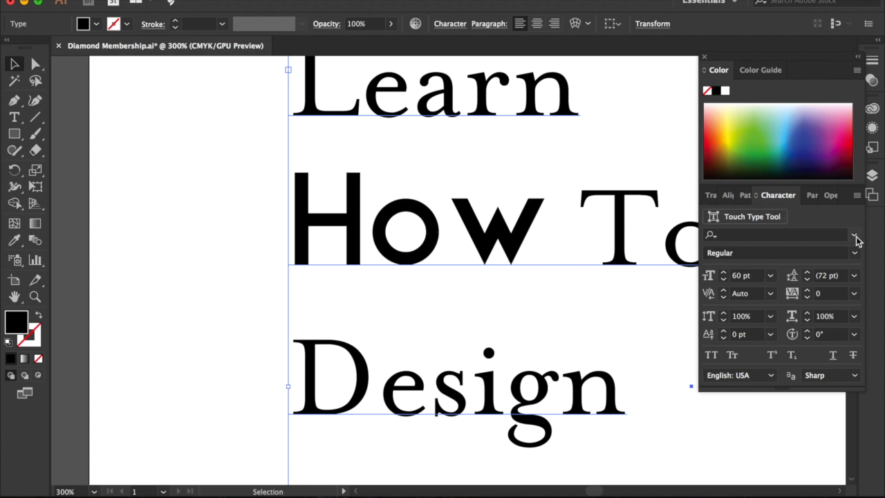
click(854, 235)
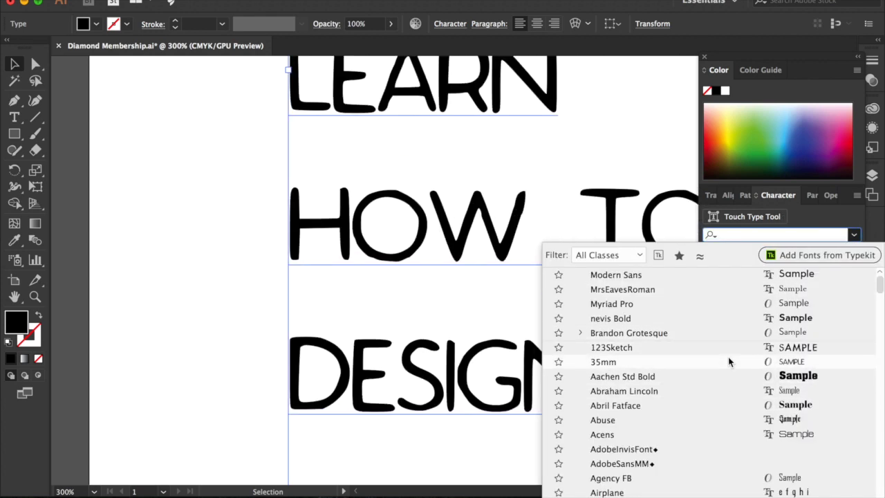
click(720, 318)
click(240, 328)
key(super+minus)
key(super+minus)
key(super+minus)
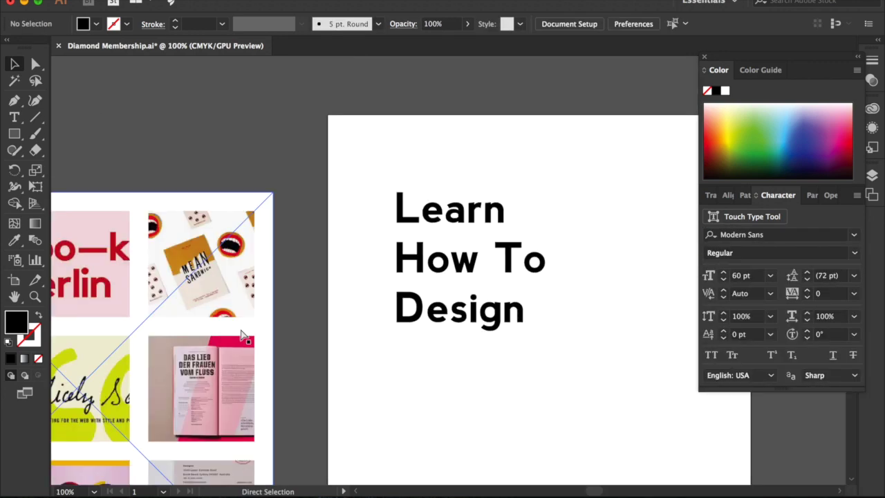
scroll(242, 335, left, 2)
scroll(242, 336, down, 1)
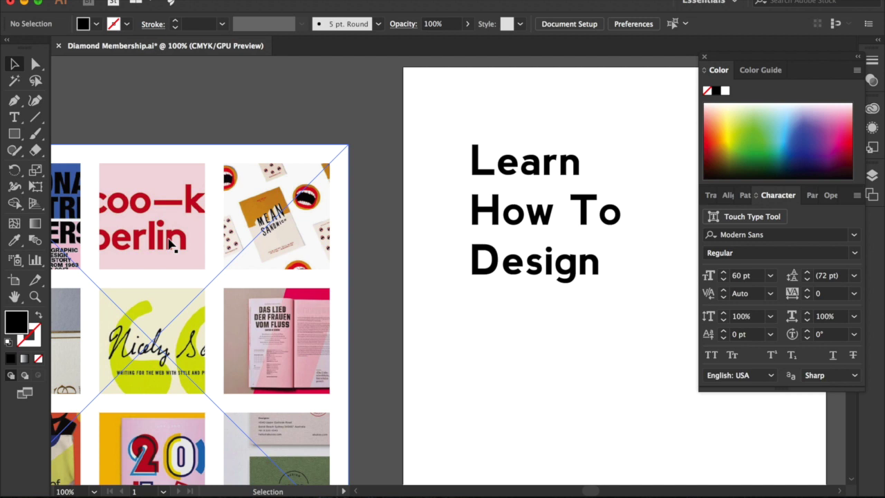
key(super+minus)
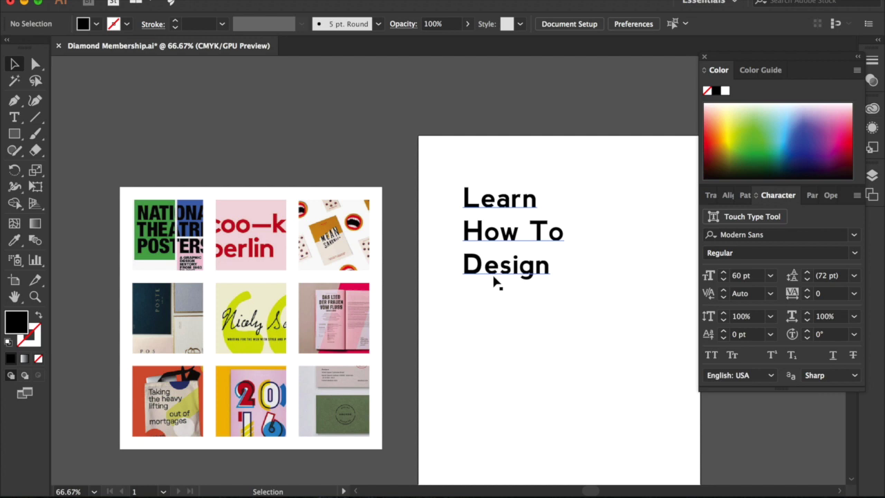
Apply All Caps to the headline and deselect the text frame
click(525, 264)
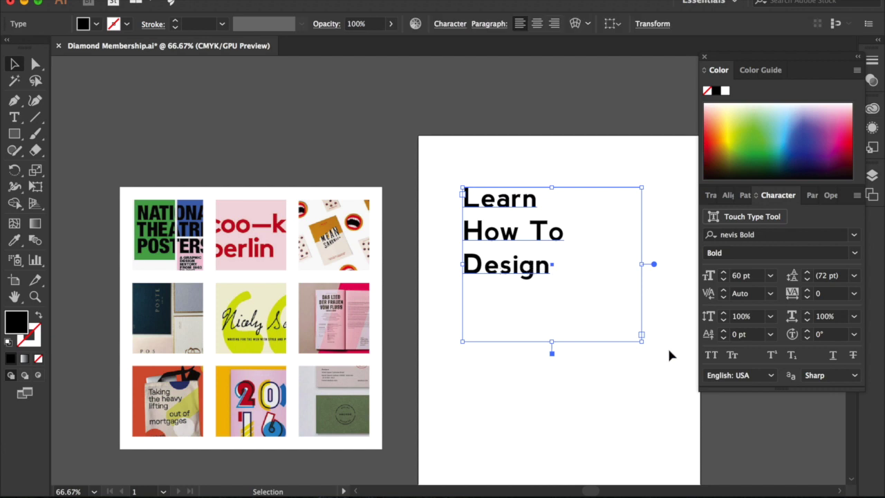
click(711, 355)
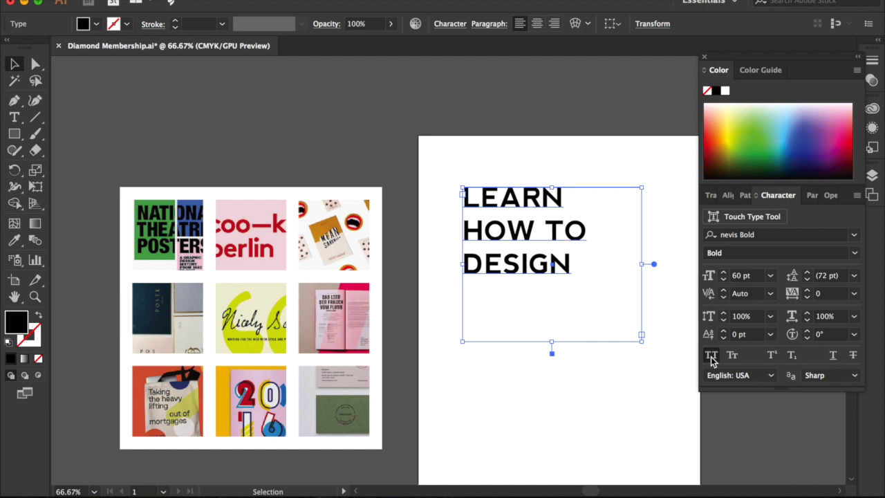
click(577, 404)
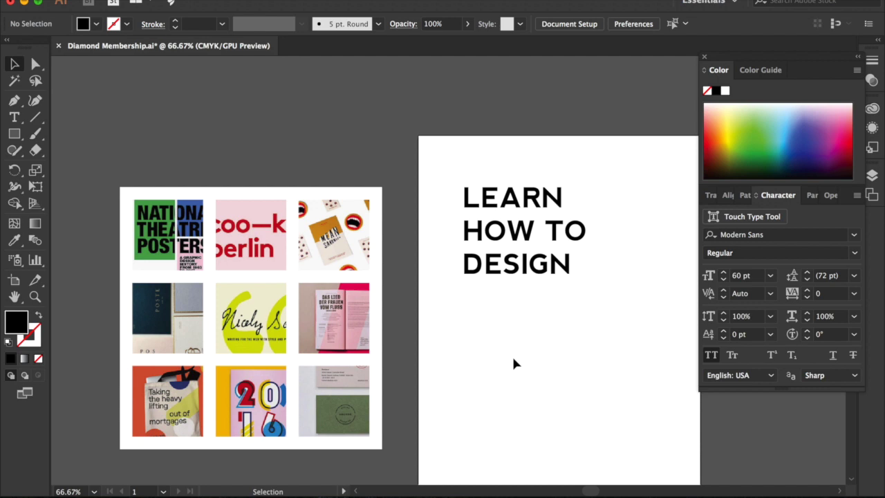
Tighten the line spacing of the three-line headline by setting its leading to 58 pt
click(557, 265)
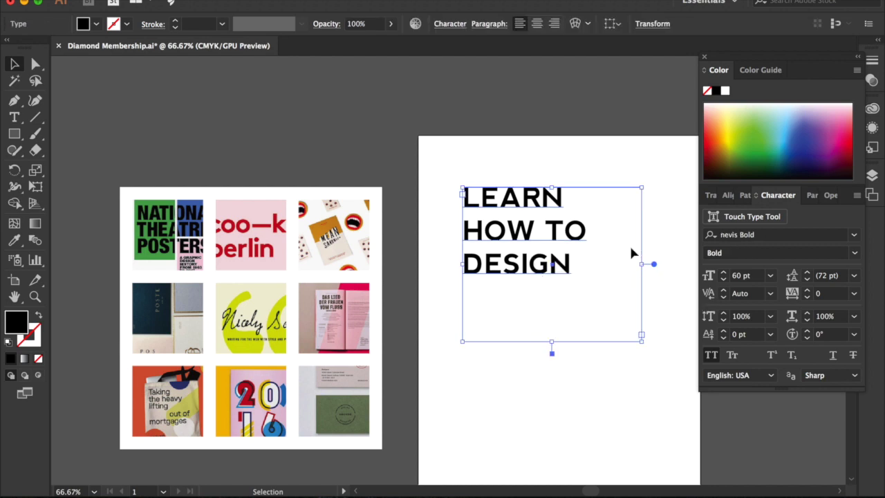
click(808, 280)
click(807, 280)
click(807, 280)
click(808, 280)
click(808, 280)
click(807, 280)
click(807, 280)
click(807, 280)
click(807, 280)
click(807, 280)
click(807, 280)
click(807, 280)
click(807, 280)
click(808, 280)
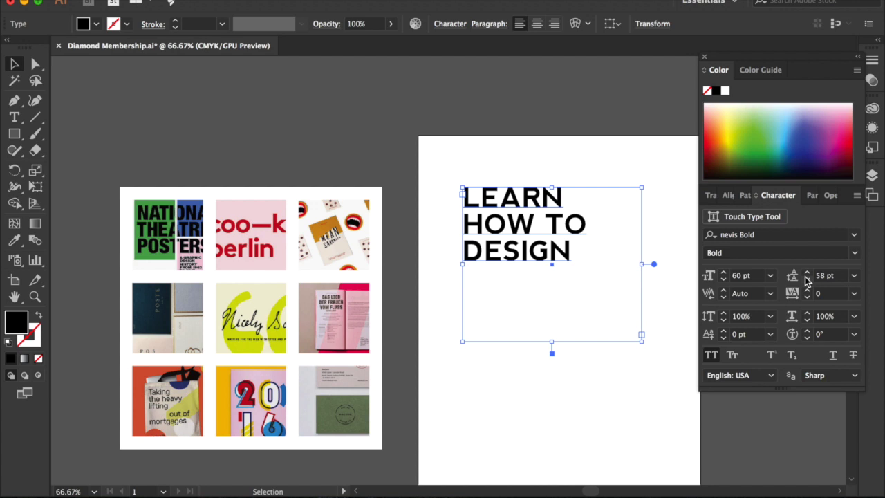
Widen the headline's letter spacing by setting its tracking to 50 and raising it to 59, and deselect the frame
double_click(570, 257)
drag(584, 250, 441, 206)
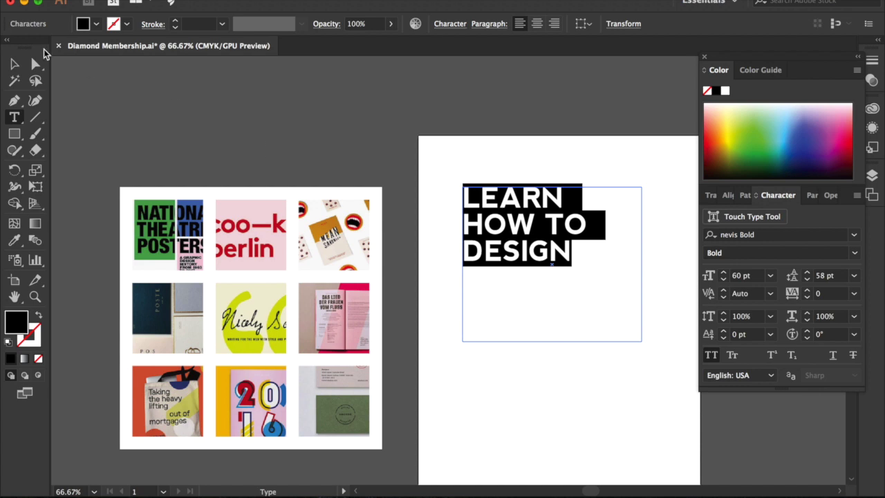
click(12, 64)
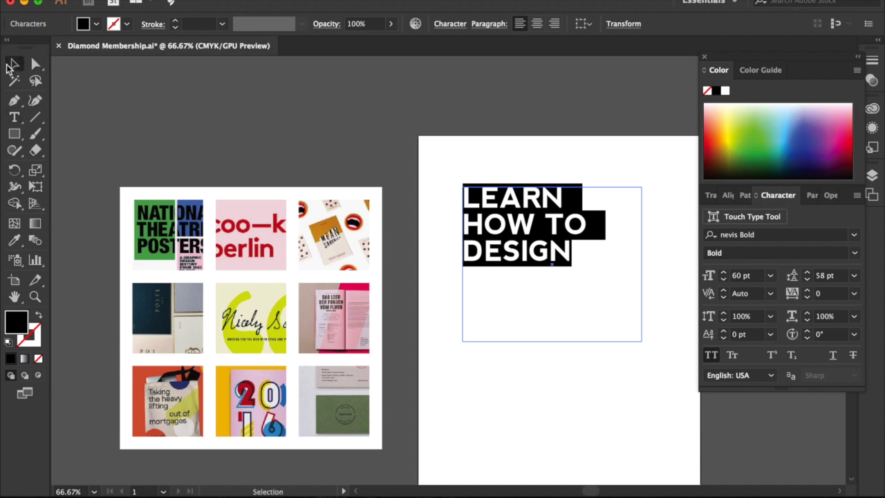
click(854, 293)
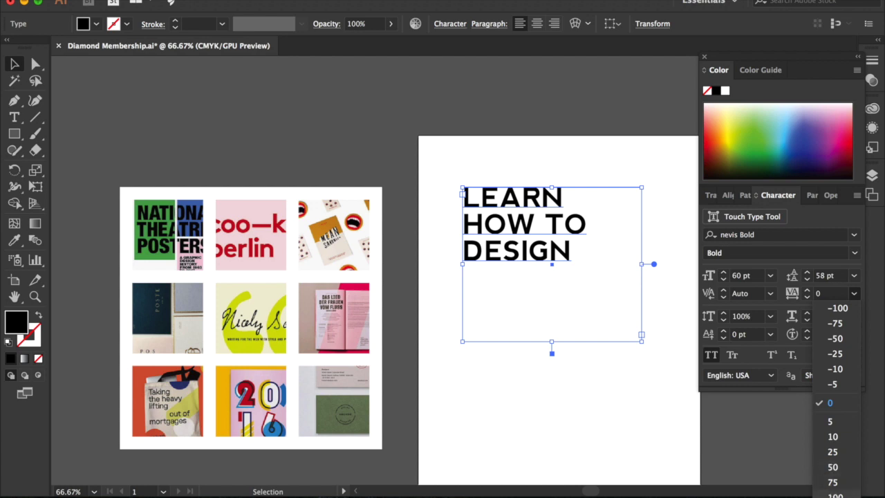
click(832, 467)
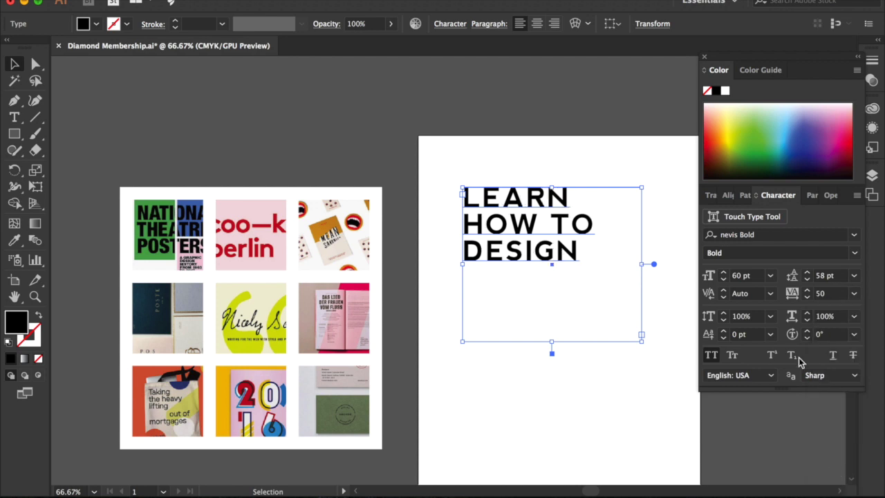
click(807, 291)
click(807, 291)
click(807, 291)
click(807, 291)
click(807, 291)
click(806, 291)
click(807, 291)
click(806, 291)
click(806, 291)
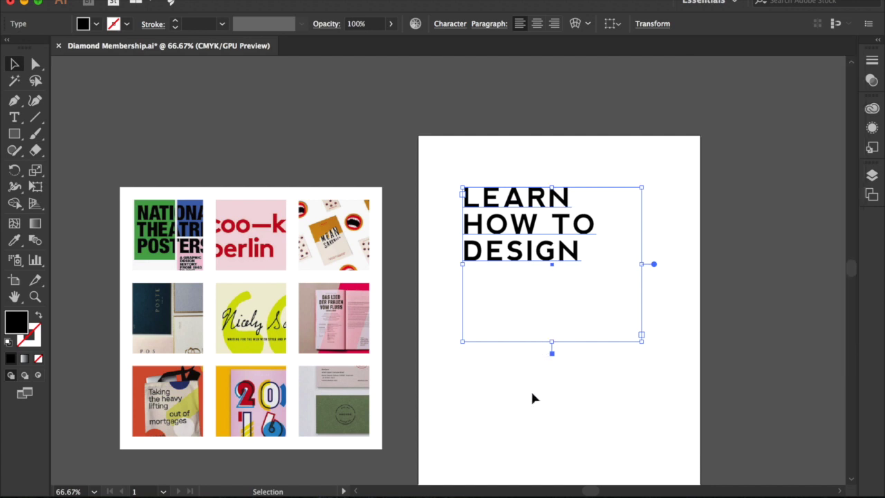
click(532, 393)
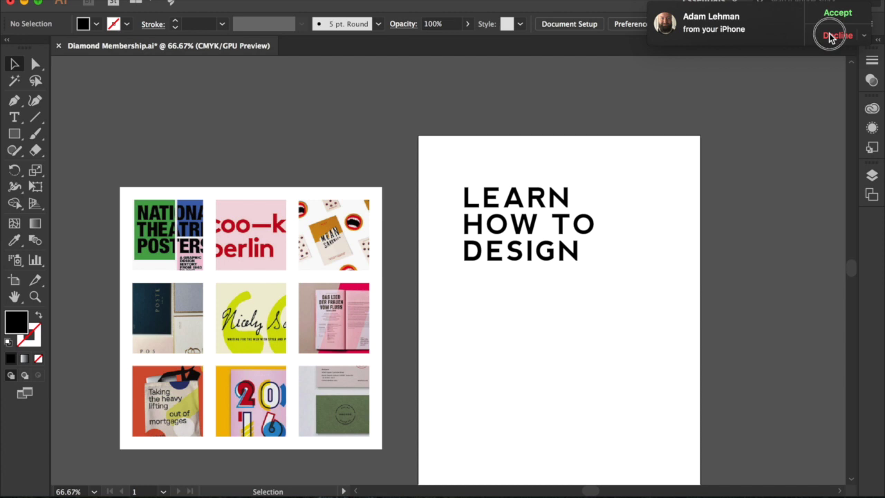
Decline the incoming phone call notification
click(828, 33)
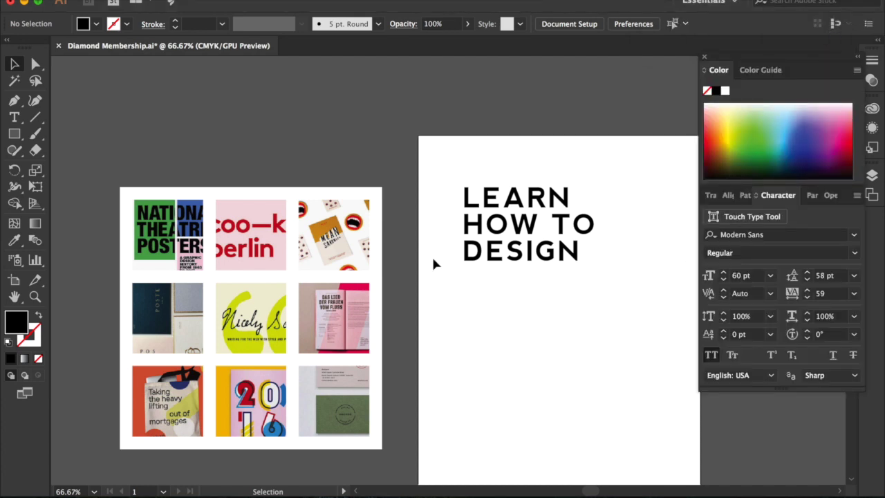
Try wider letter spacing on the headline by setting its tracking to 100 and raising it to 200
click(500, 256)
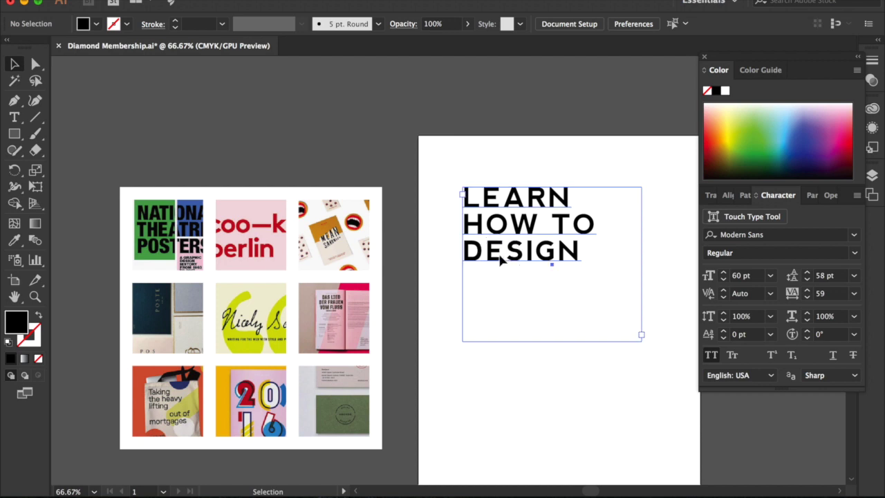
double_click(500, 256)
drag(594, 251, 448, 185)
click(854, 294)
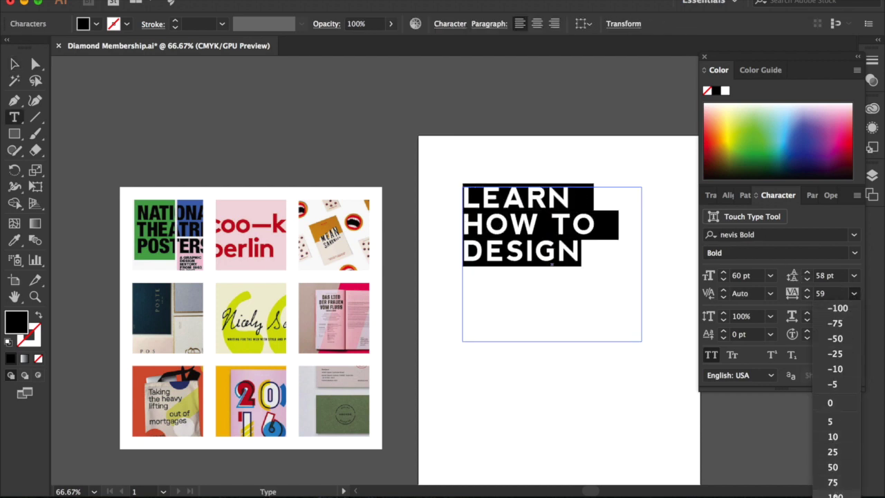
click(835, 495)
click(854, 295)
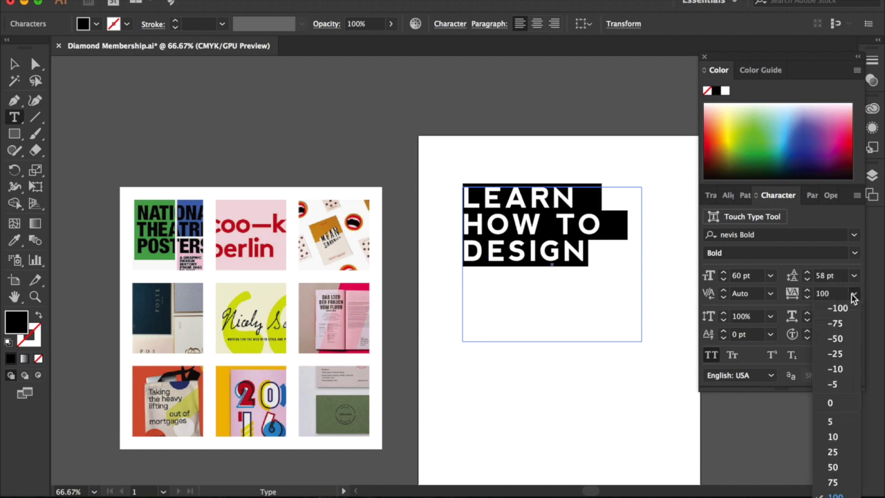
click(837, 496)
click(576, 236)
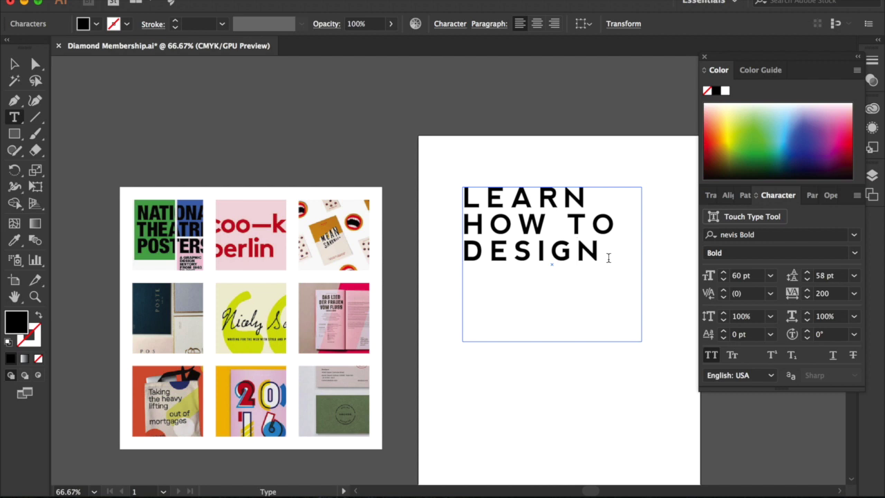
Undo the last two tracking changes on the headline and deselect its text frame
key(super+a)
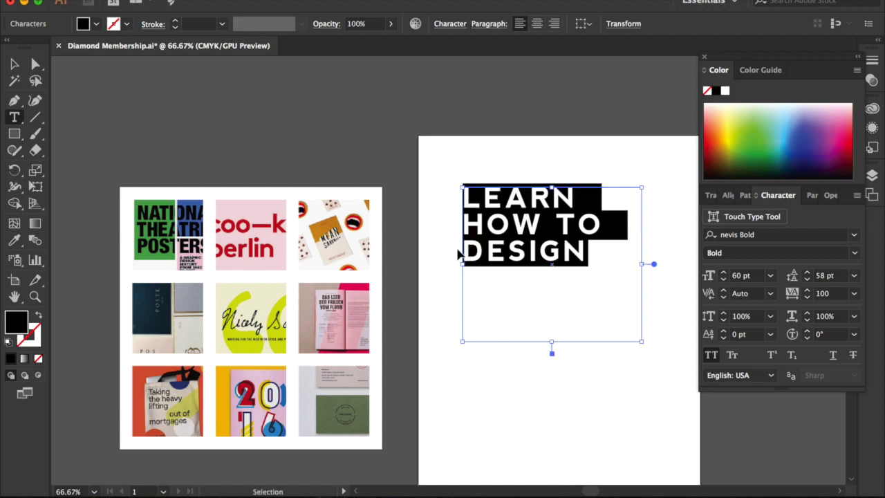
key(alt+Left)
key(alt+Left)
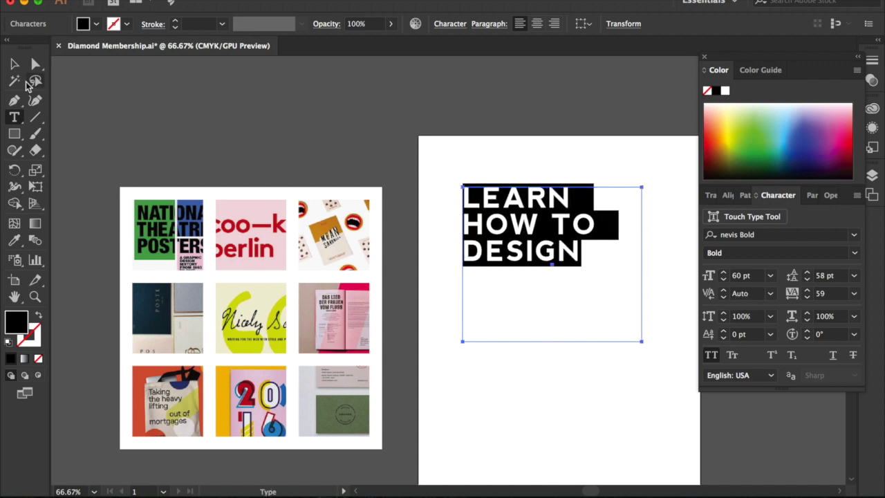
click(13, 66)
key(shift+super+a)
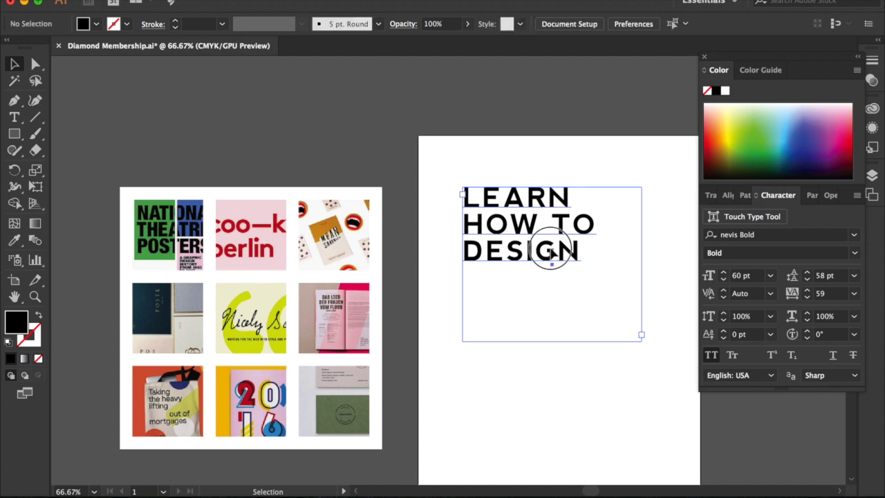
Recolour the headline with the red sampled from the moodboard's "coo—k berlin" tile using the Eyedropper, and deselect it
double_click(579, 251)
drag(581, 250, 449, 182)
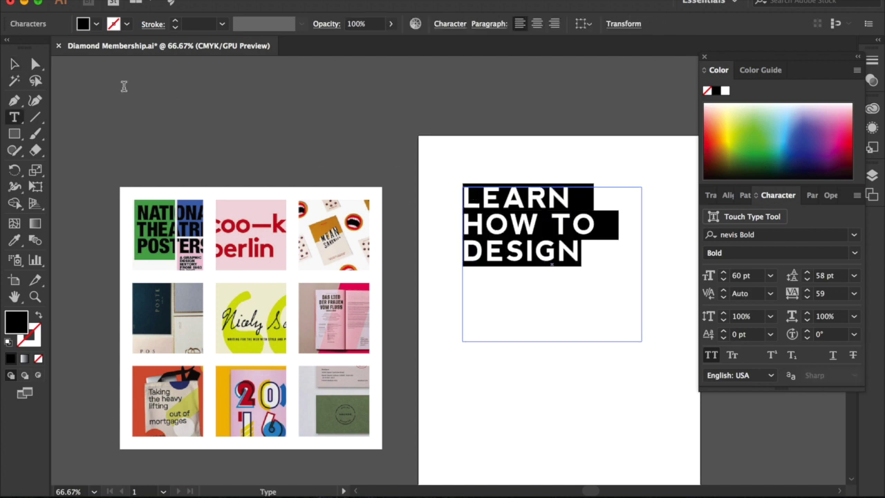
click(15, 66)
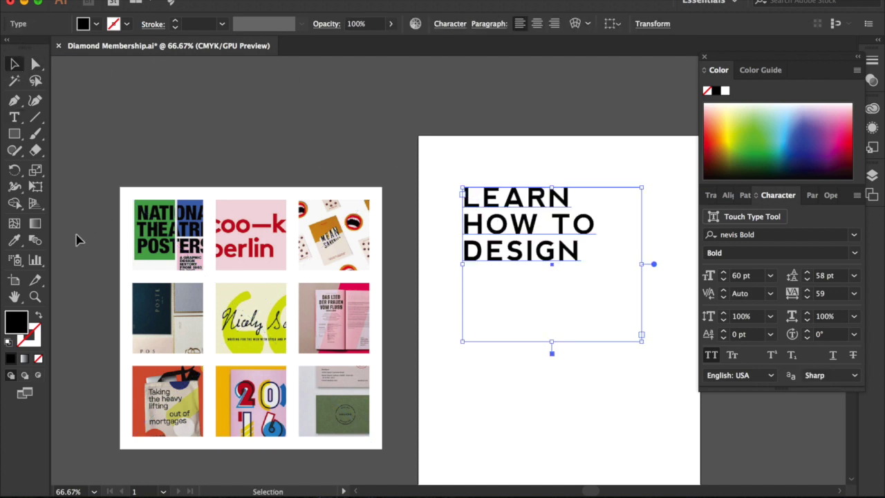
click(14, 240)
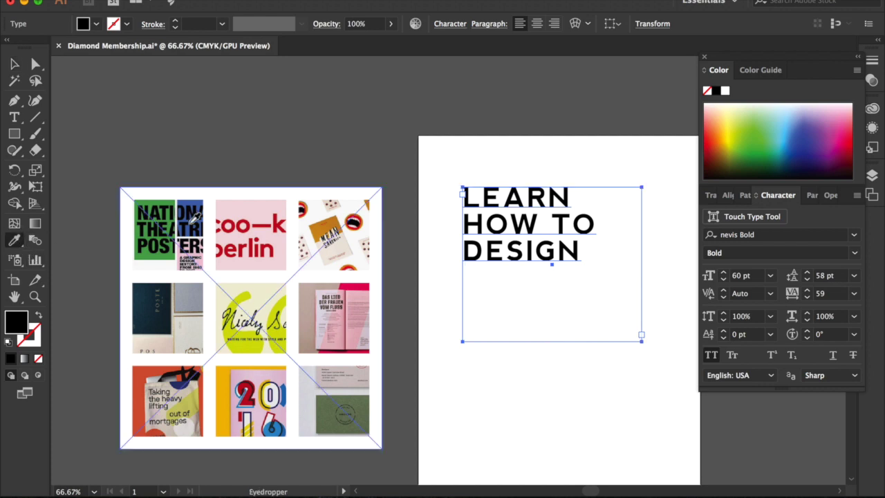
click(237, 226)
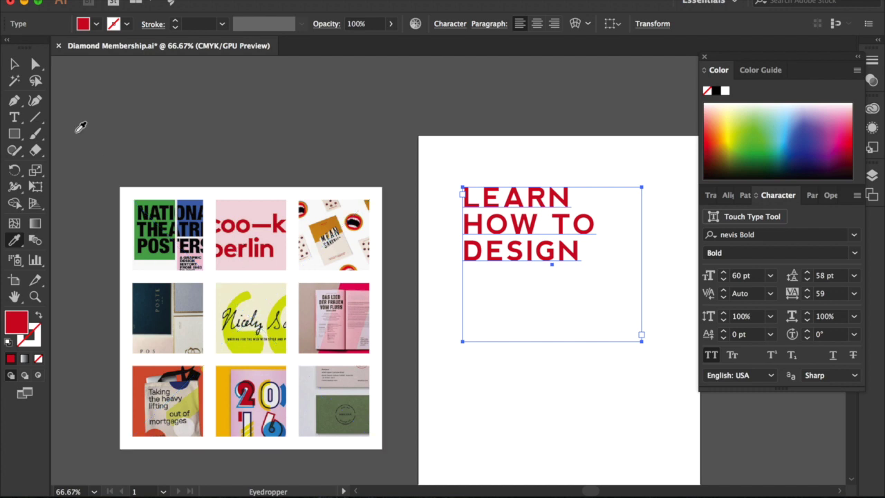
click(33, 67)
click(15, 64)
click(182, 123)
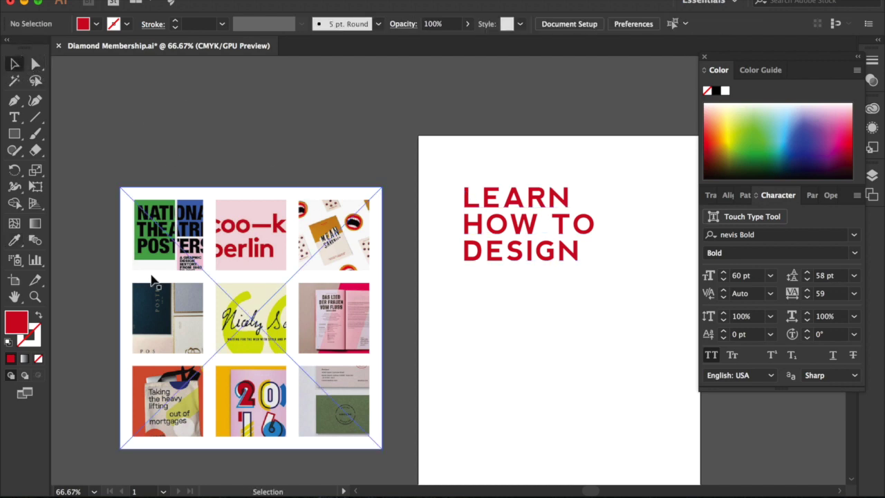
click(15, 136)
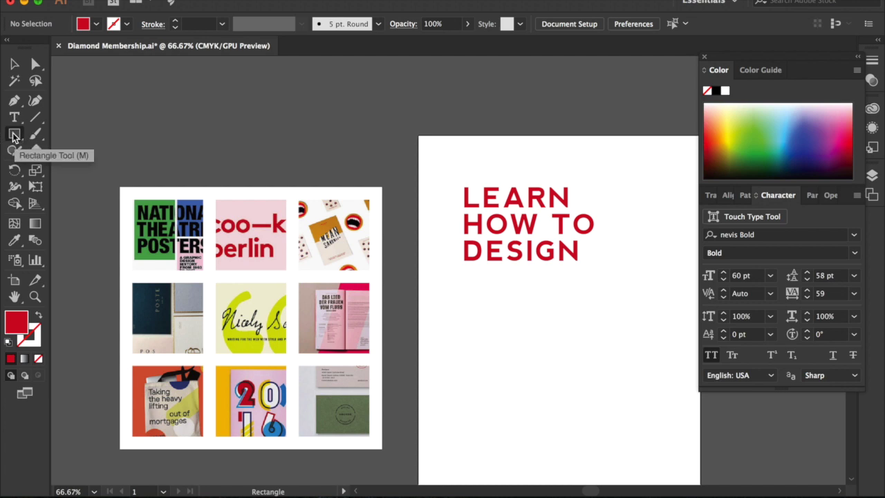
double_click(18, 323)
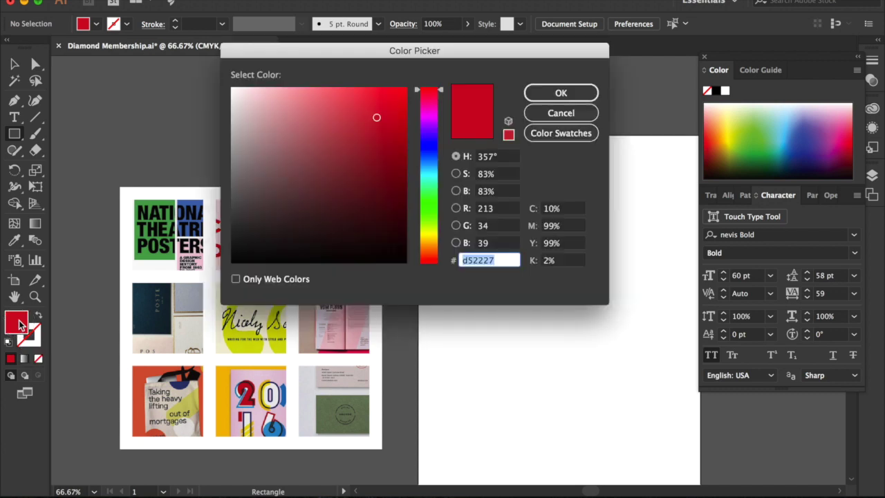
drag(273, 55, 451, 59)
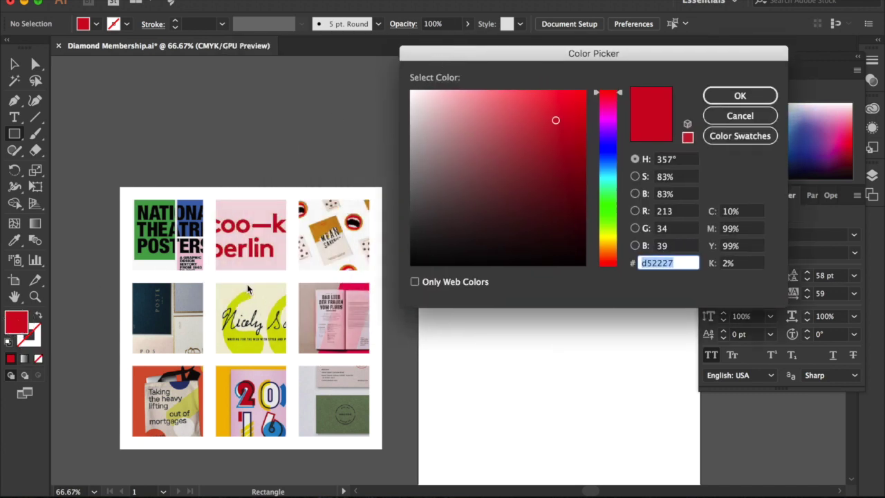
click(739, 115)
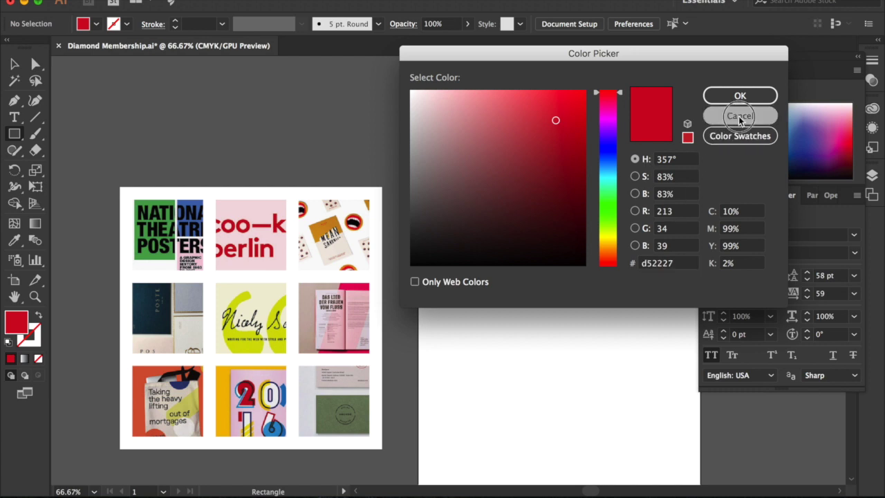
Sample the pale pink from the "coo—k berlin" tile and draw a rectangle about 8.5 x 2.67 in across the artboard's upper edge
click(14, 240)
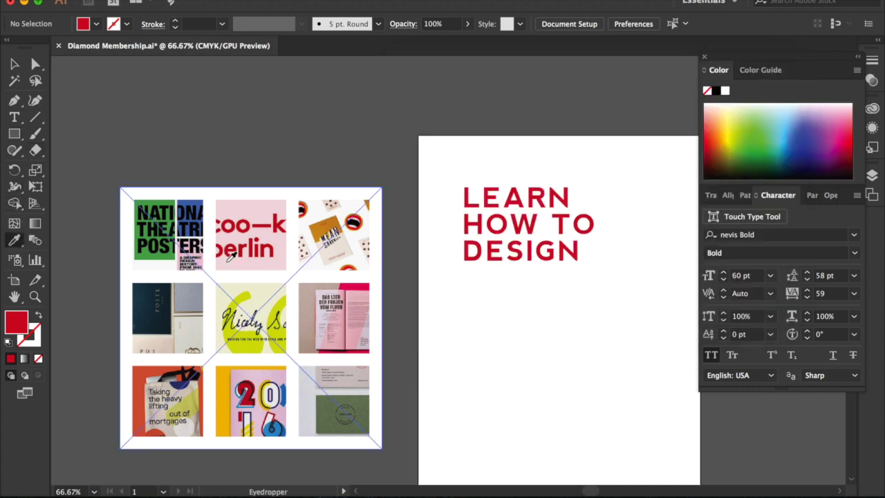
click(226, 265)
click(17, 134)
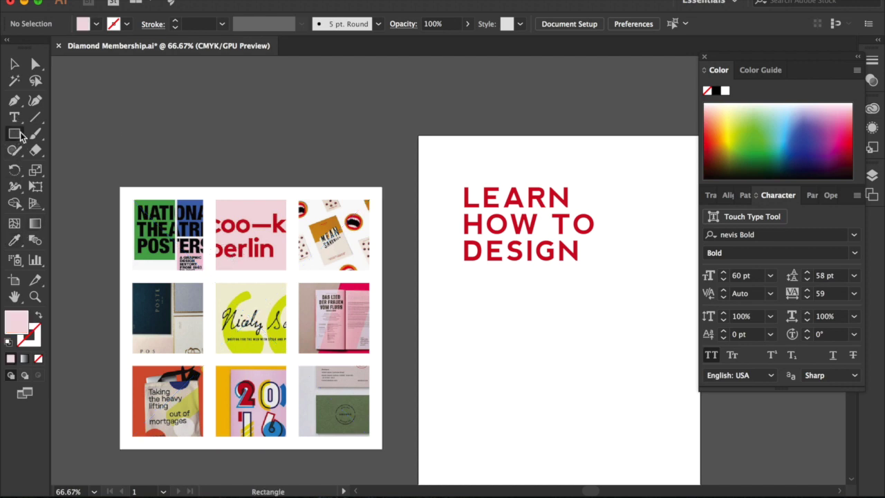
scroll(449, 203, right, 3)
scroll(350, 154, down, 3)
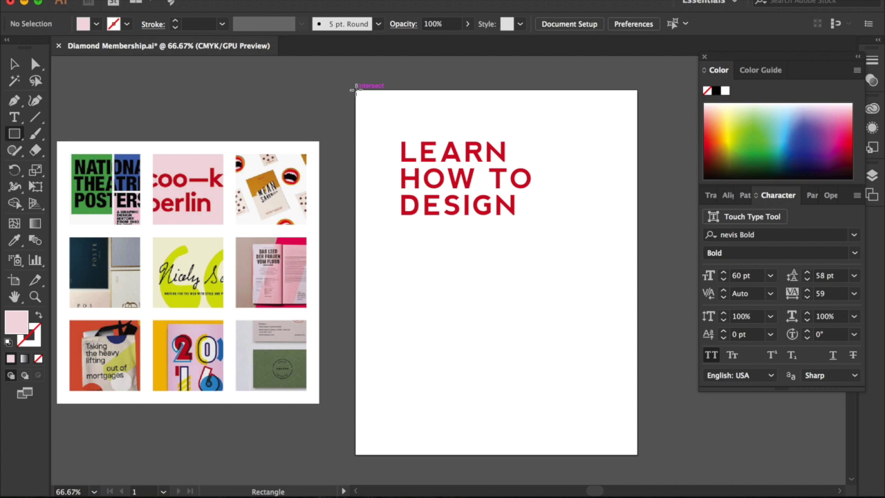
mouse_move(355, 90)
mouse_down()
mouse_move(598, 186)
mouse_move(636, 179)
mouse_up()
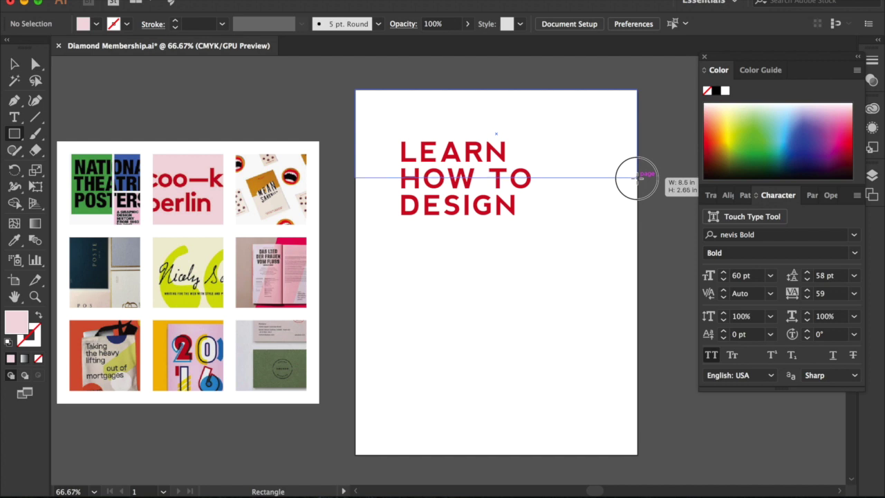
drag(637, 178, 636, 179)
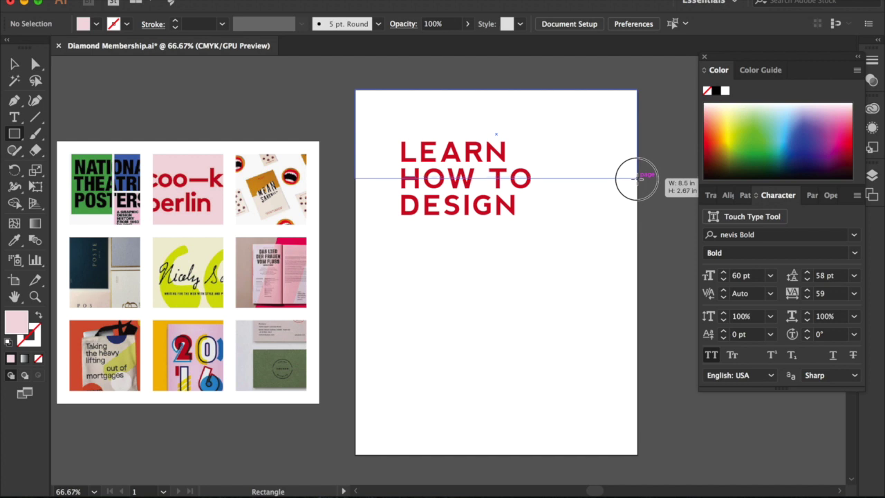
drag(637, 178, 636, 178)
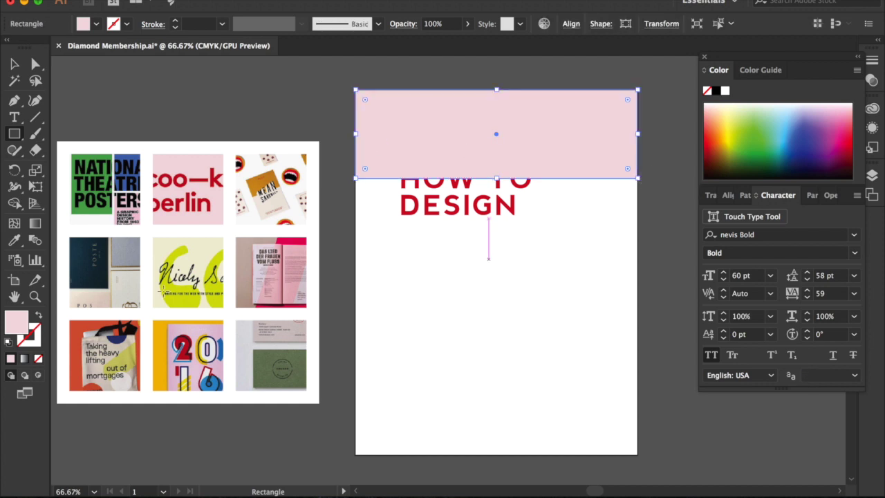
Send the pink rectangle to the back, behind the headline
click(14, 64)
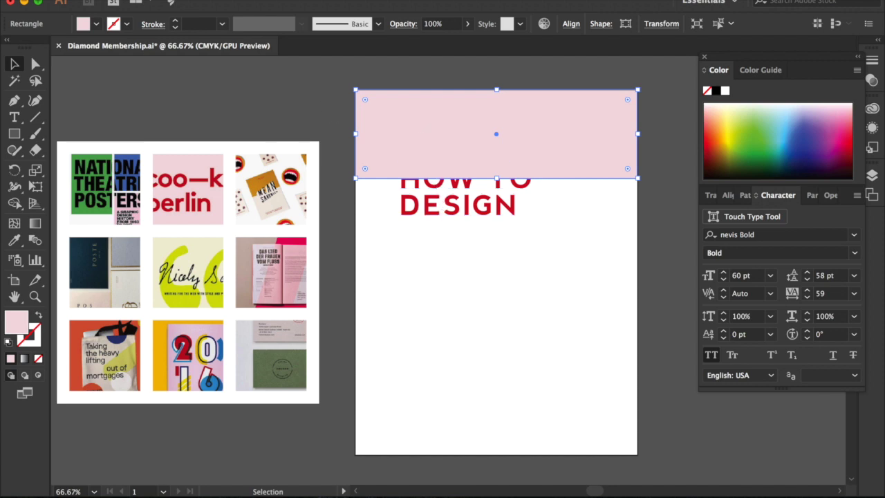
click(183, 1)
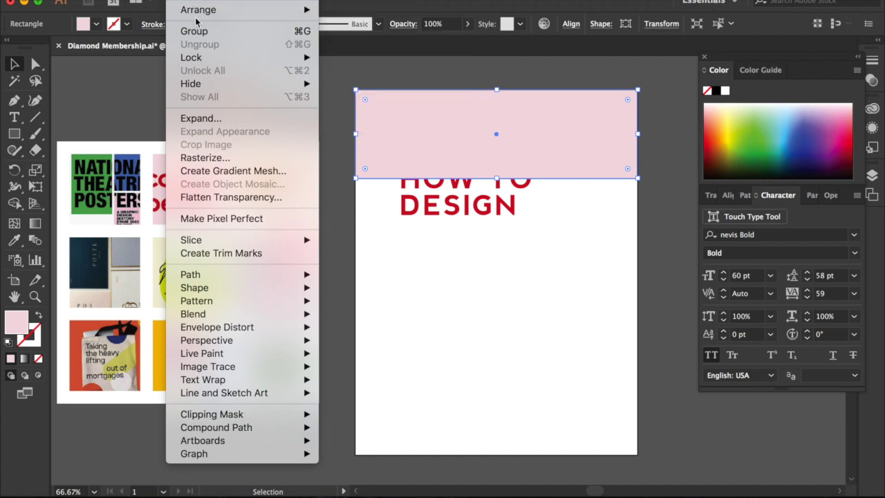
mouse_move(195, 13)
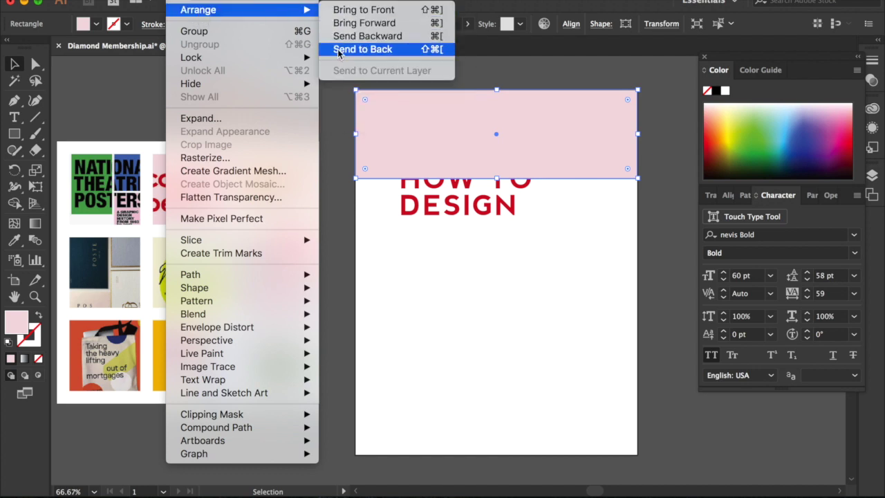
click(362, 49)
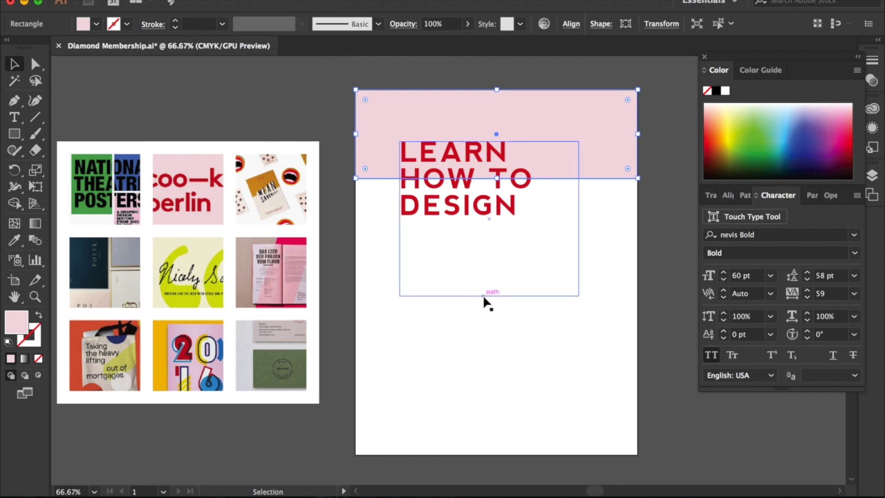
click(488, 297)
click(477, 365)
click(588, 158)
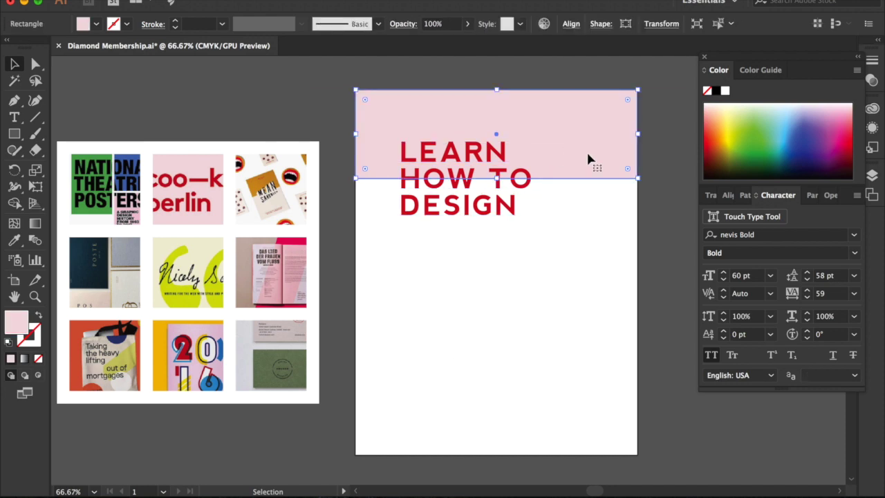
Bring the pink rectangle forward and send it backward twice in the stacking order, and deselect it
key(super+bracketright)
key(super+bracketleft)
key(super+bracketright)
key(super+bracketleft)
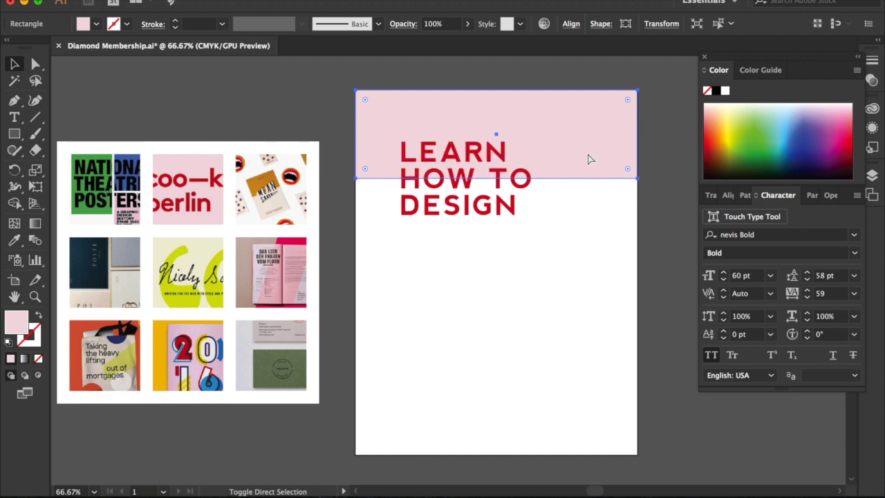
click(556, 251)
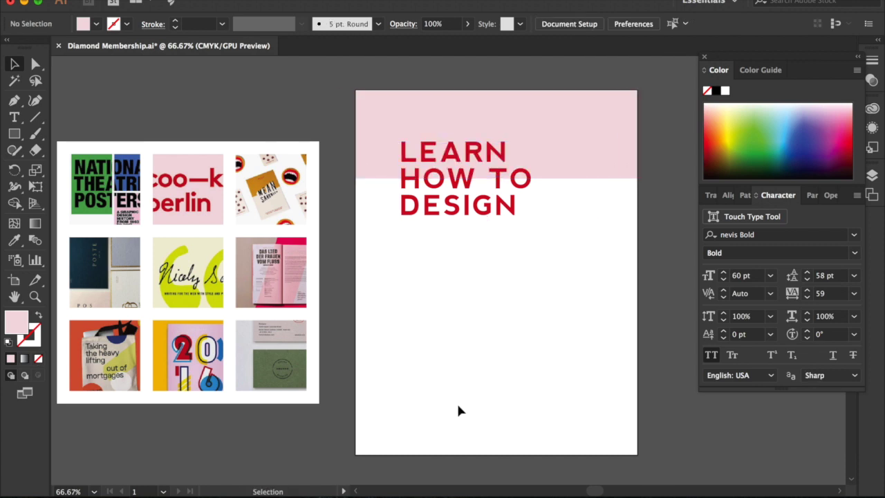
Try lime, muted green, bright green and blue sampled from the moodboard as the headline's colour
click(446, 207)
click(17, 241)
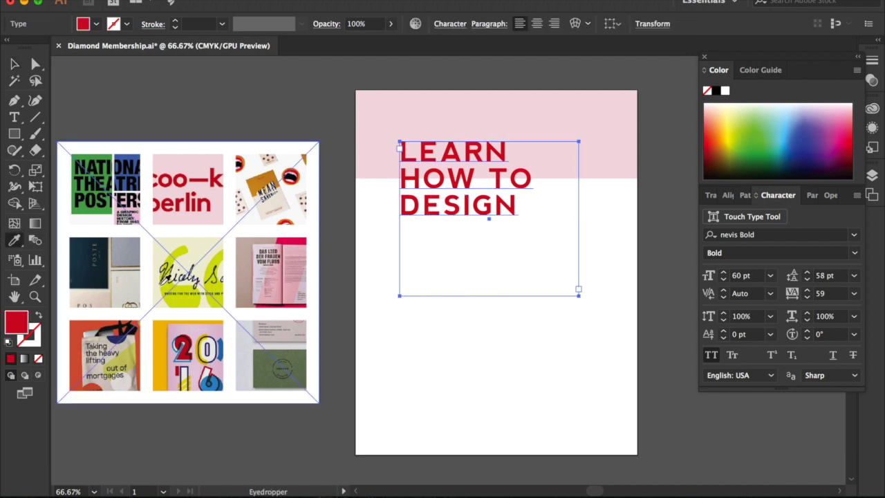
click(166, 284)
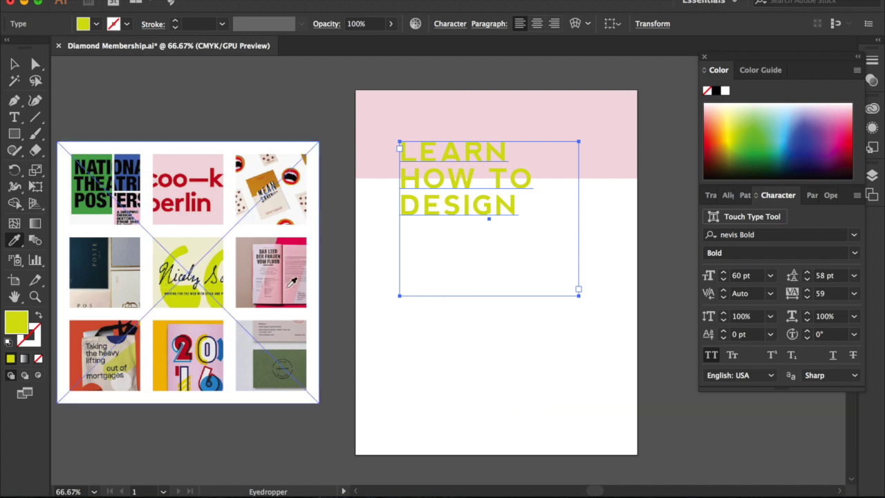
click(267, 362)
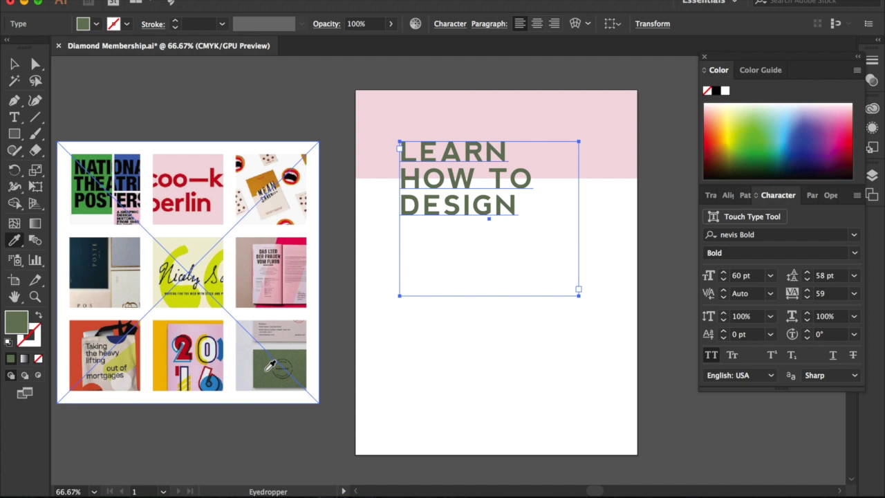
click(90, 154)
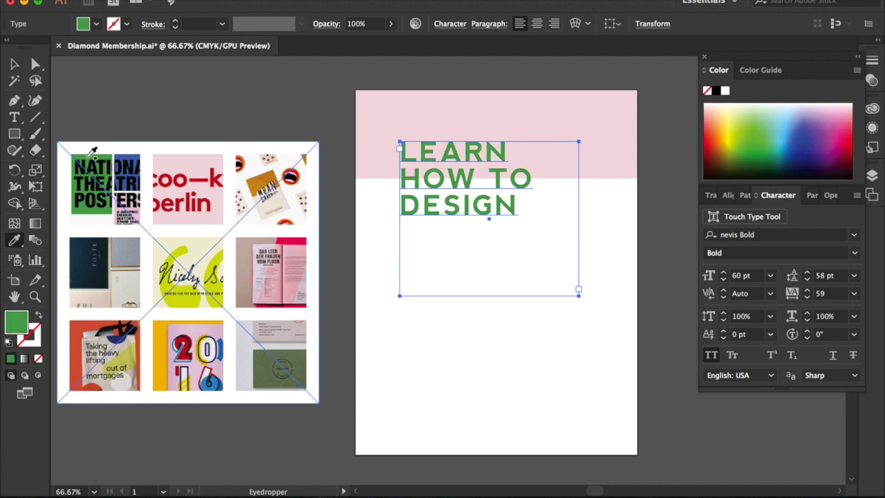
click(123, 155)
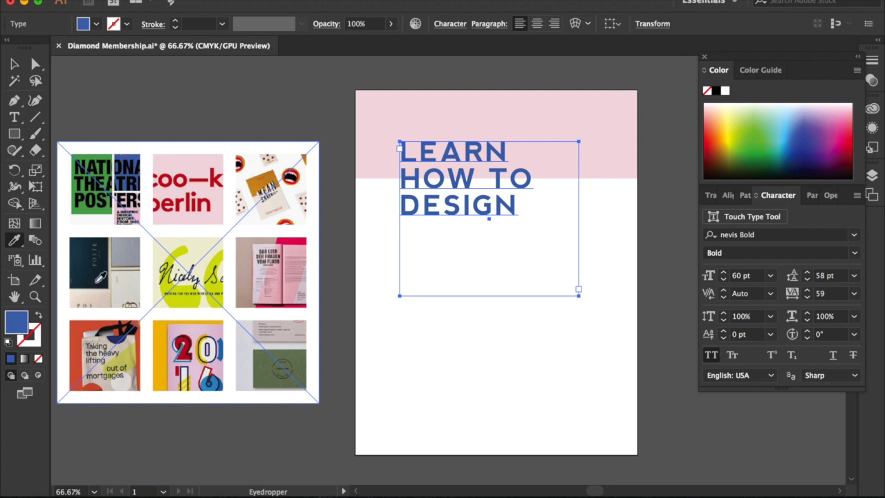
Recolour the headline with the muted green sampled from the moodboard's green card, and deselect it
click(268, 365)
click(14, 65)
click(127, 103)
scroll(441, 342, up, 2)
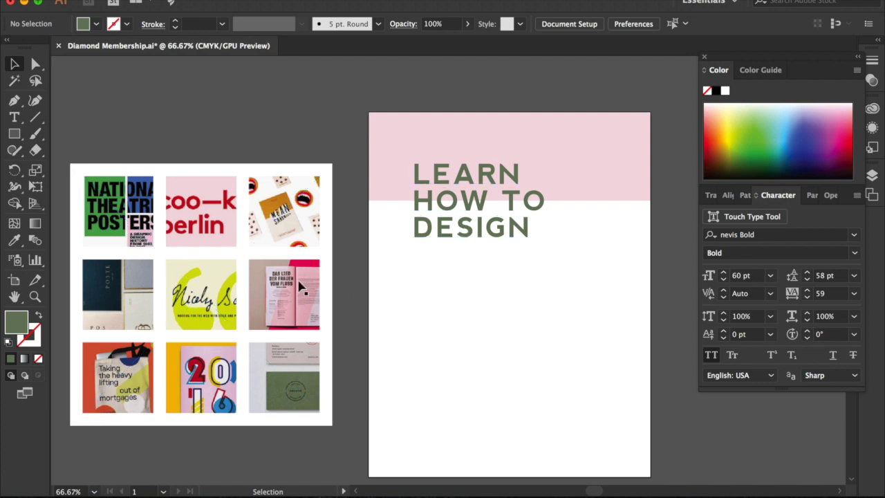
Add a text box below the headline reading "USING CANVA, ILLUSTRATOR, INDESIGN AND PHOTOSHOP" and lengthen it to fit all the text
click(14, 116)
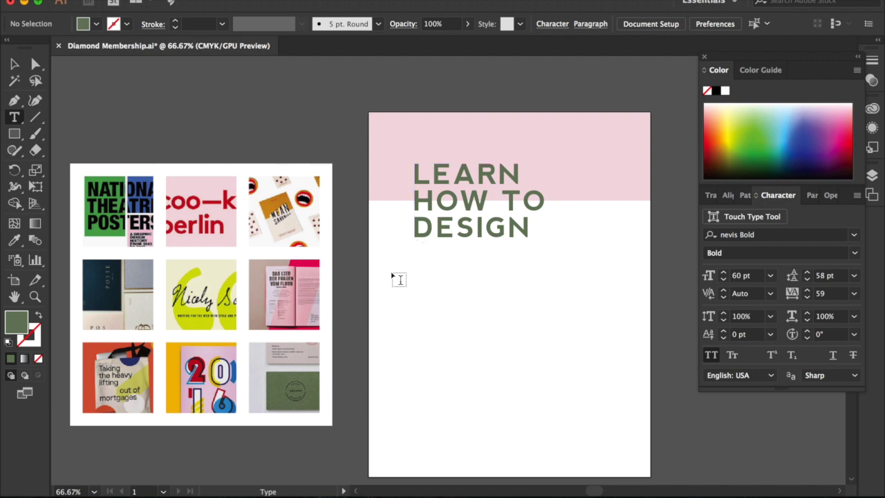
drag(394, 261, 549, 370)
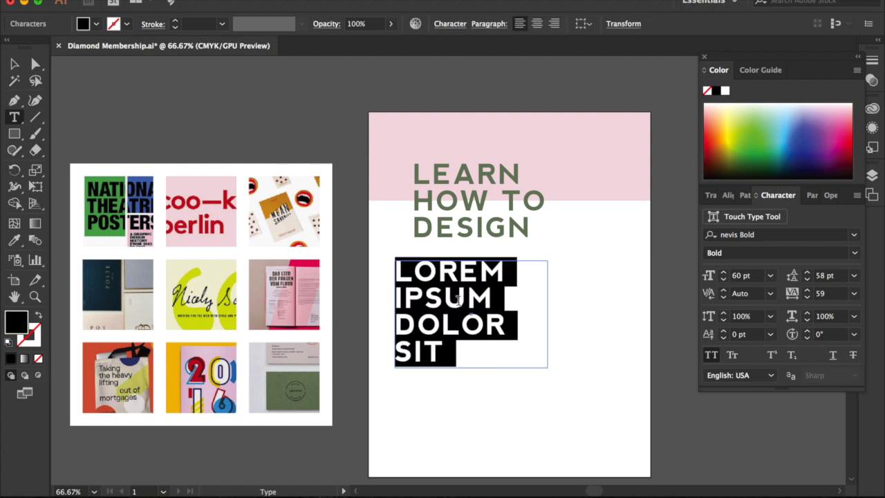
text(USING)
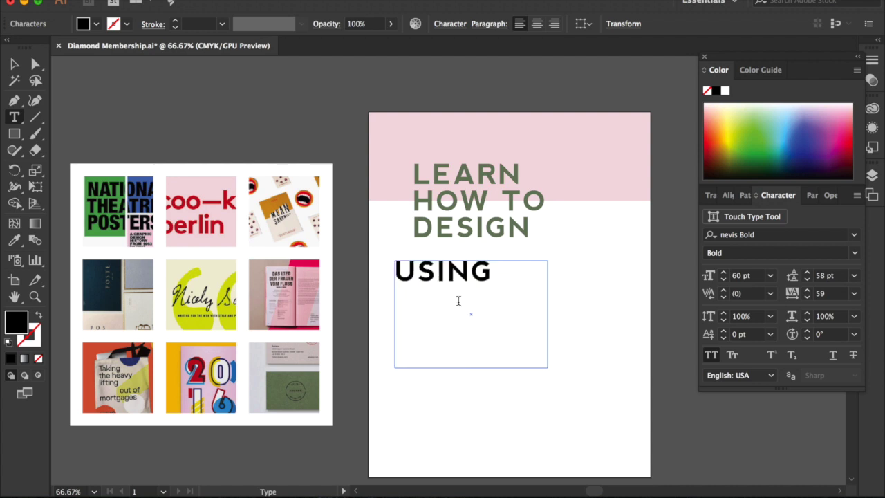
text( CANVA,)
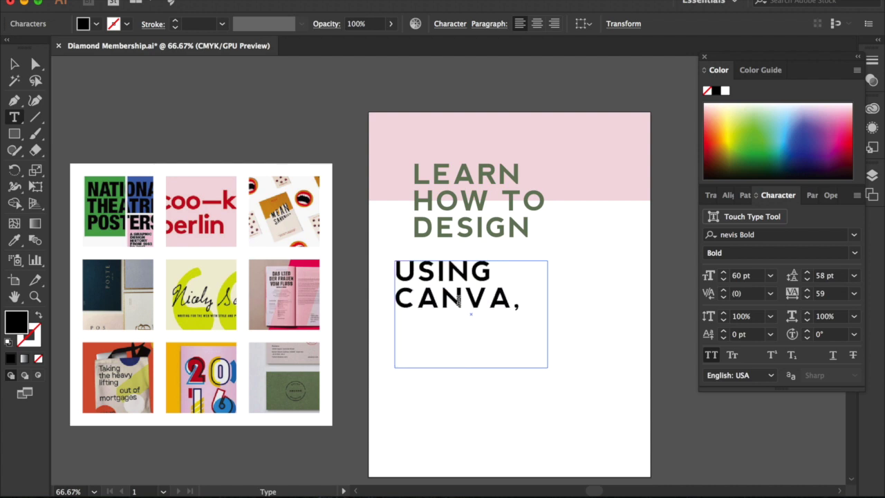
text( ILLUSTRATOR,)
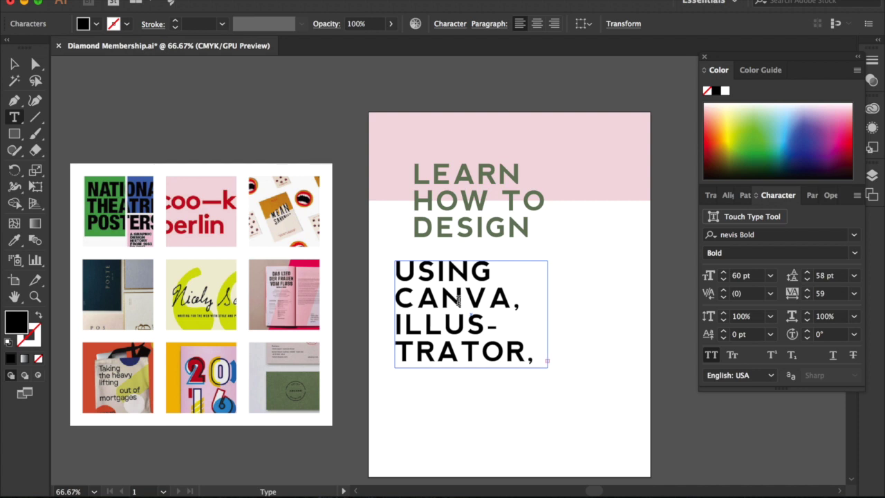
click(14, 64)
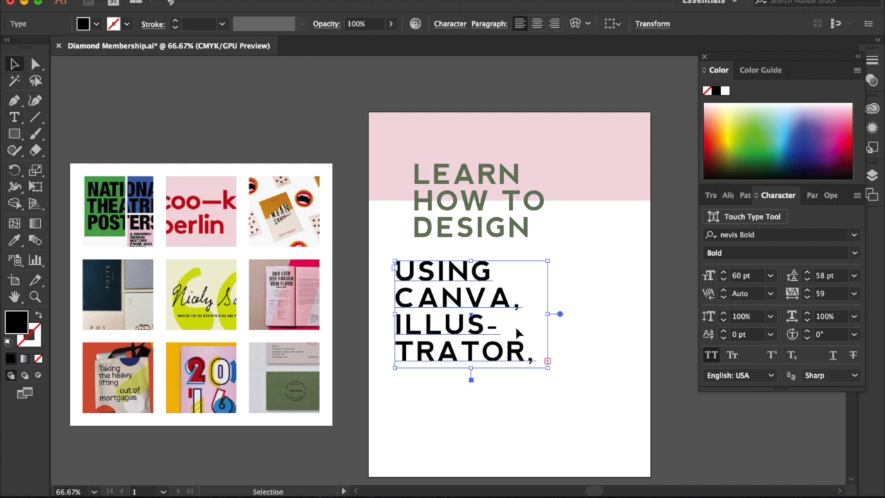
drag(470, 379, 473, 470)
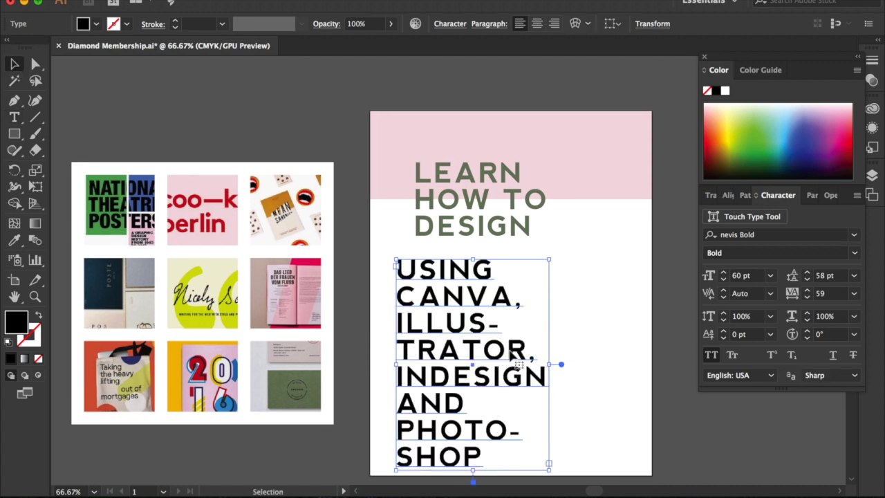
Set the font size of the software list text below the headline to 30 pt
click(741, 276)
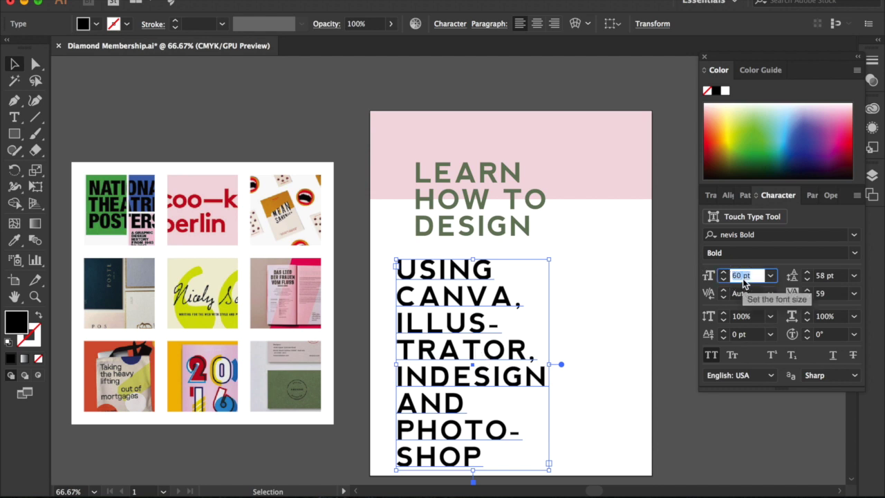
text(30)
key(Return)
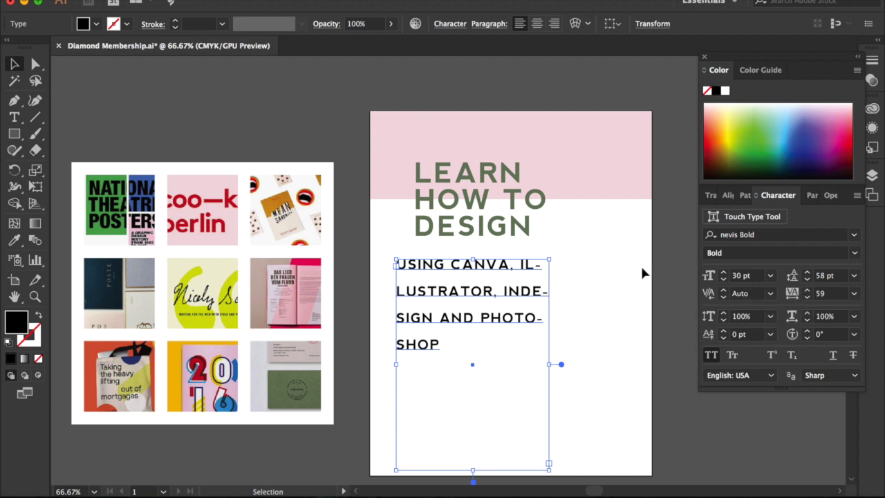
Turn off hyphenation for the text box below the headline so its words stay whole
double_click(539, 294)
click(508, 293)
drag(510, 292, 558, 292)
click(526, 292)
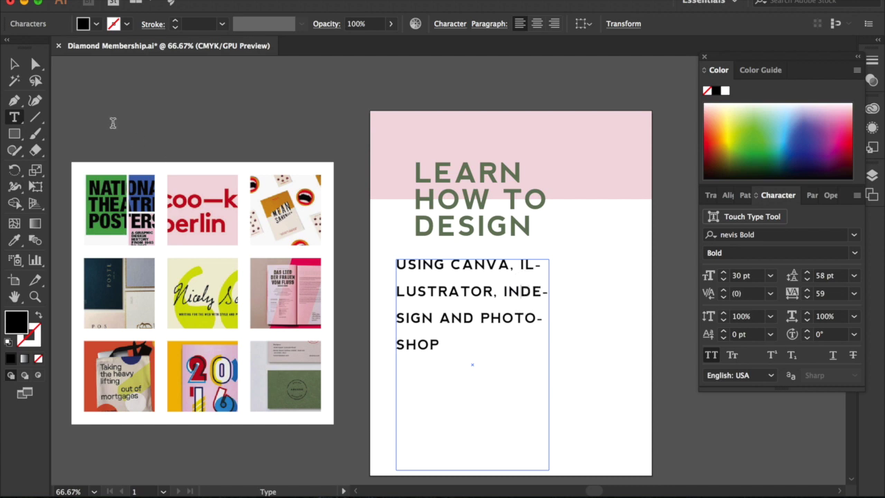
click(17, 66)
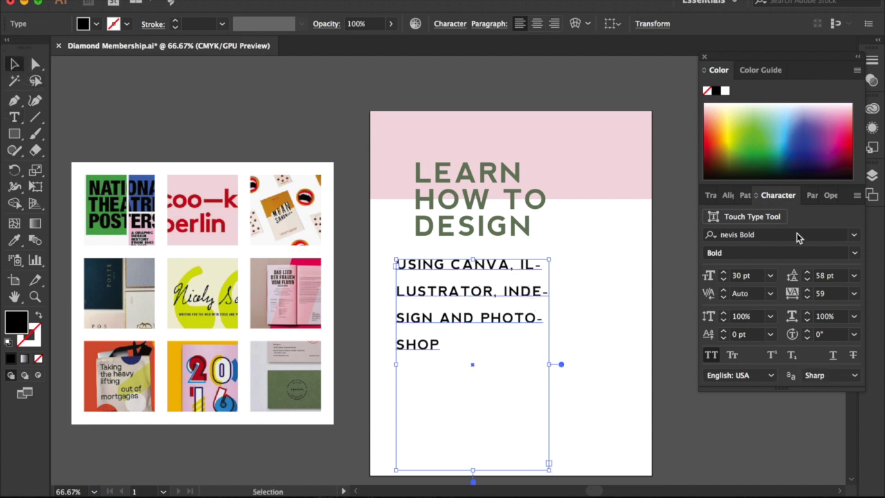
click(812, 197)
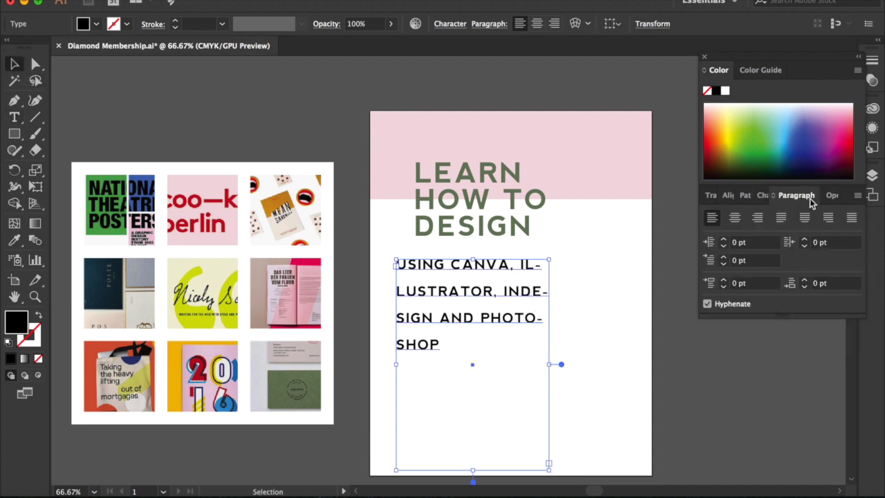
click(378, 0)
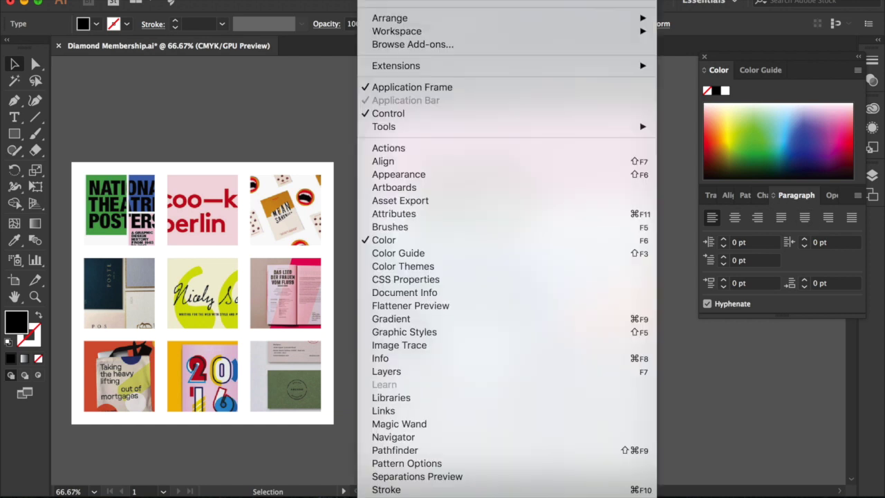
scroll(457, 464, down, 5)
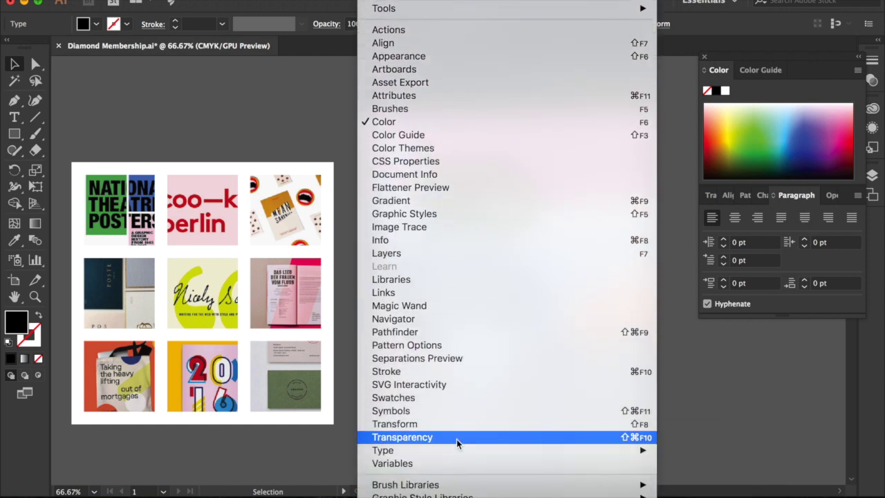
mouse_move(458, 449)
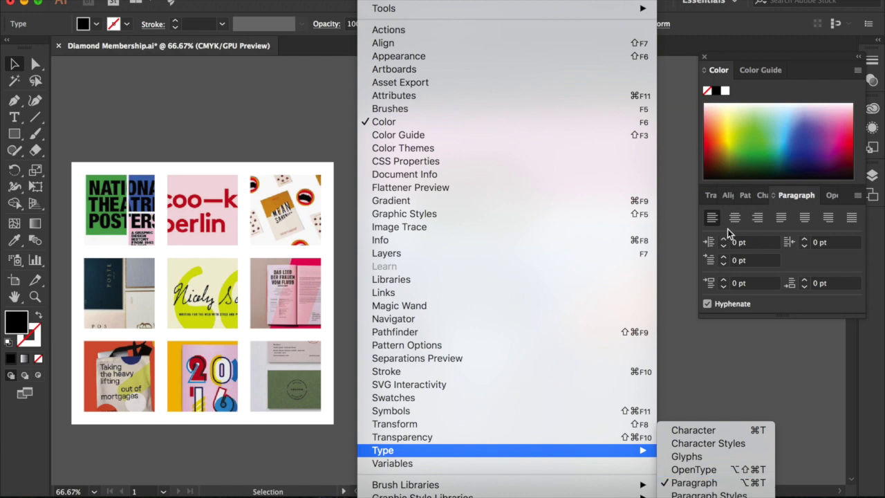
click(725, 305)
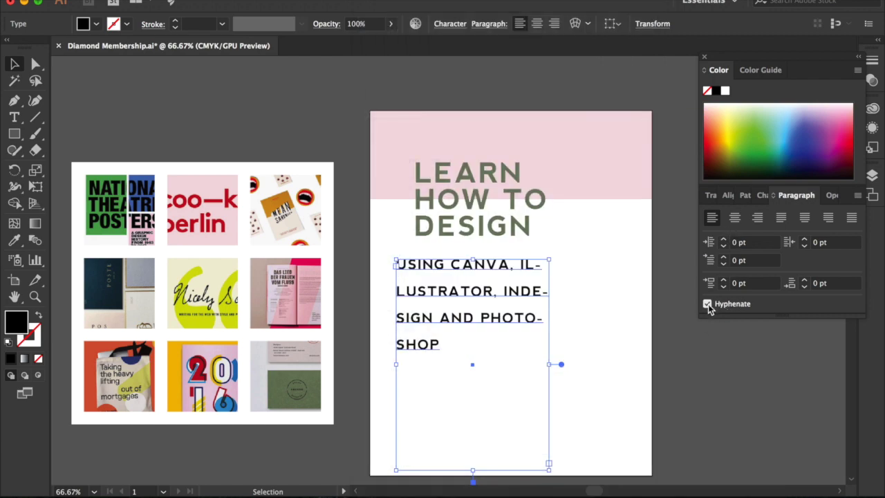
click(707, 305)
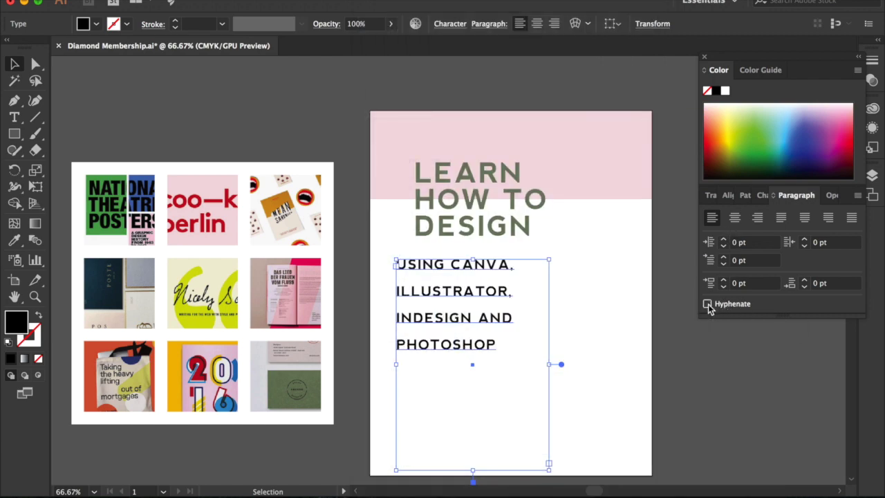
Browse the installed fonts and try Phosphorus Bromide on the text below the headline
click(762, 198)
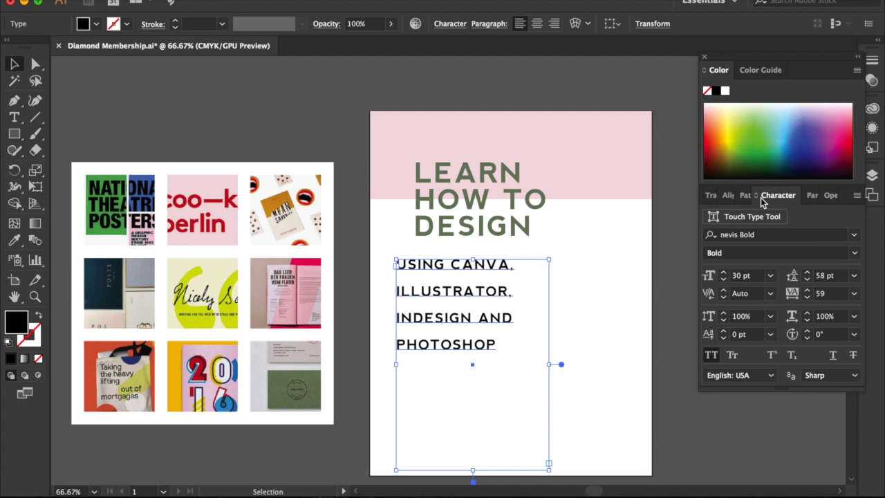
click(854, 235)
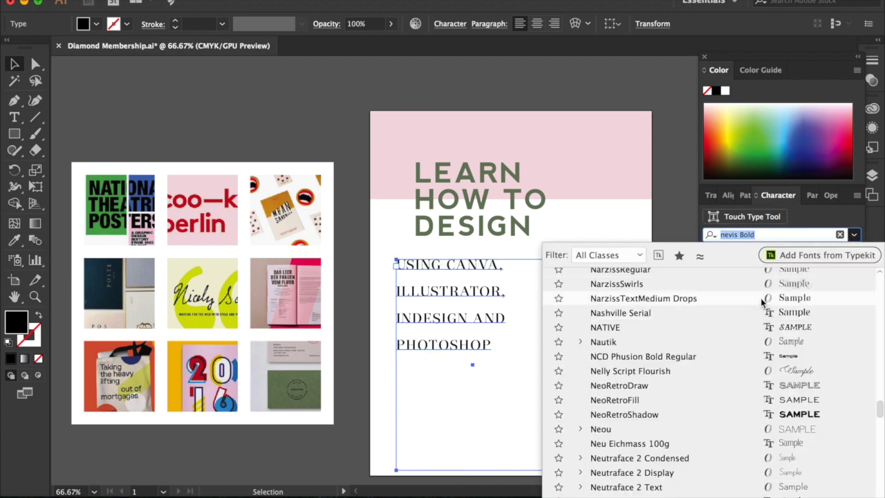
scroll(735, 334, down, 5)
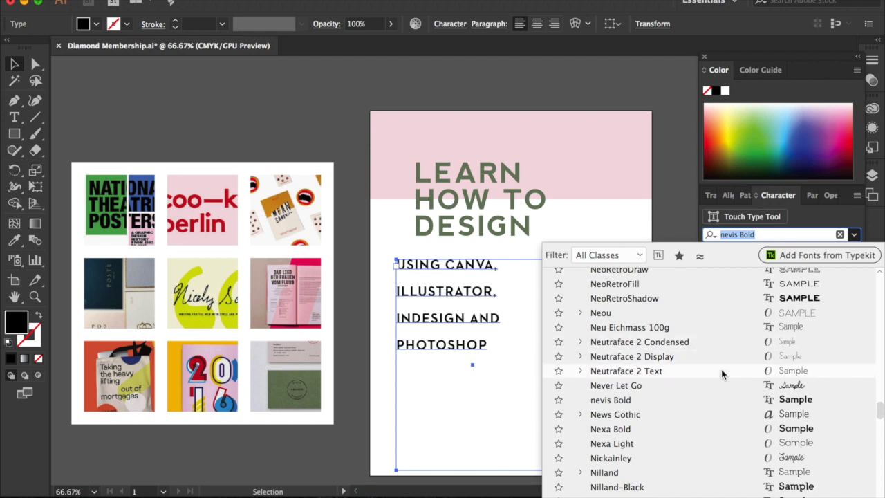
scroll(721, 373, down, 5)
scroll(721, 369, down, 10)
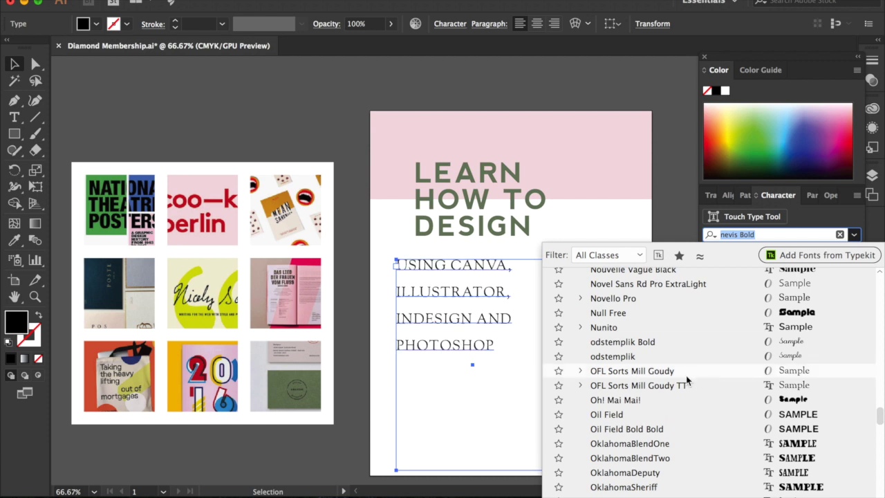
scroll(686, 379, down, 6)
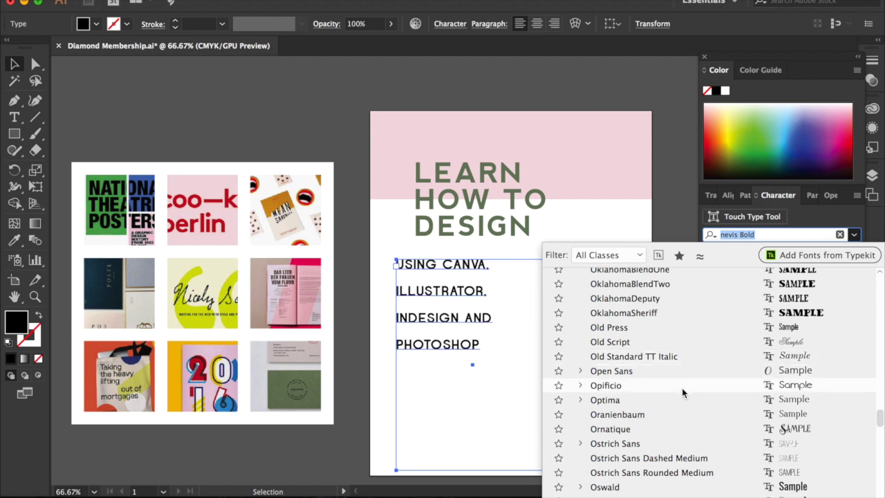
scroll(680, 405, down, 9)
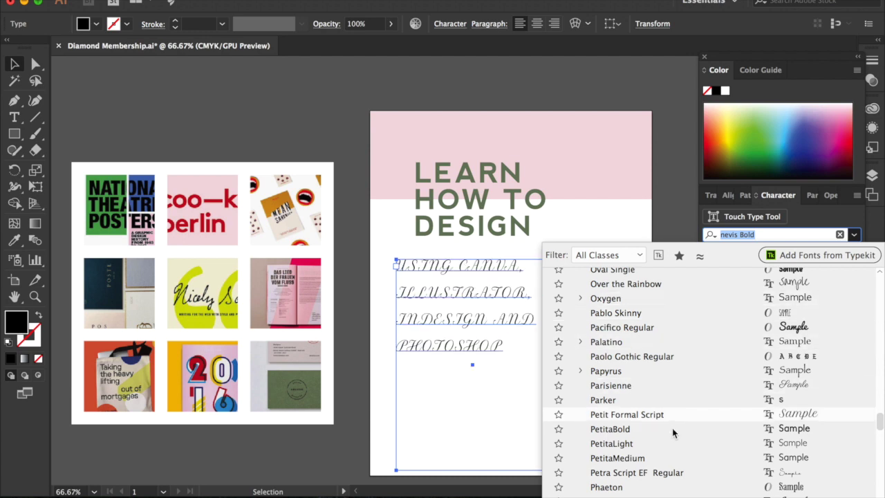
scroll(664, 392, down, 5)
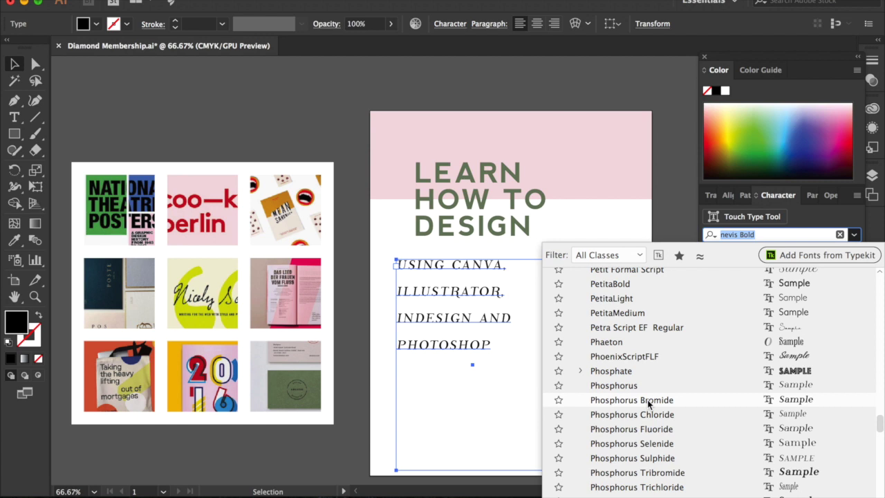
click(648, 401)
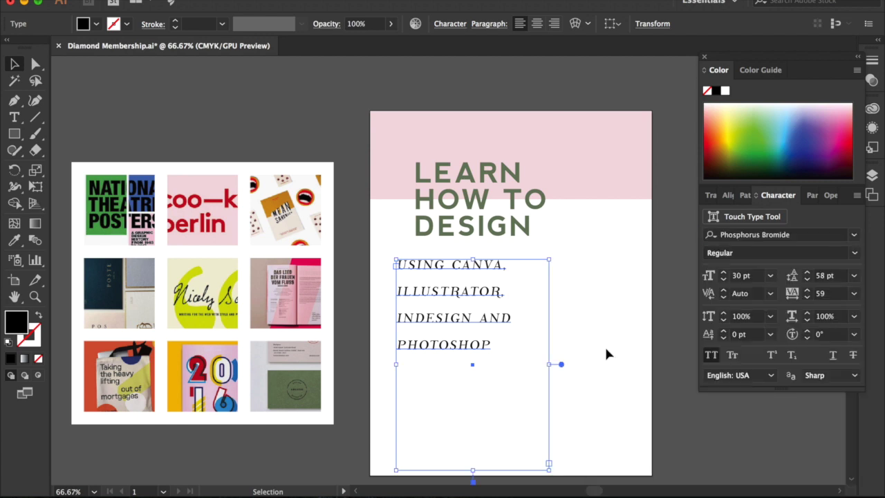
Turn off All Caps for the text below the headline, set its font to Museo 300, and deselect it
click(712, 356)
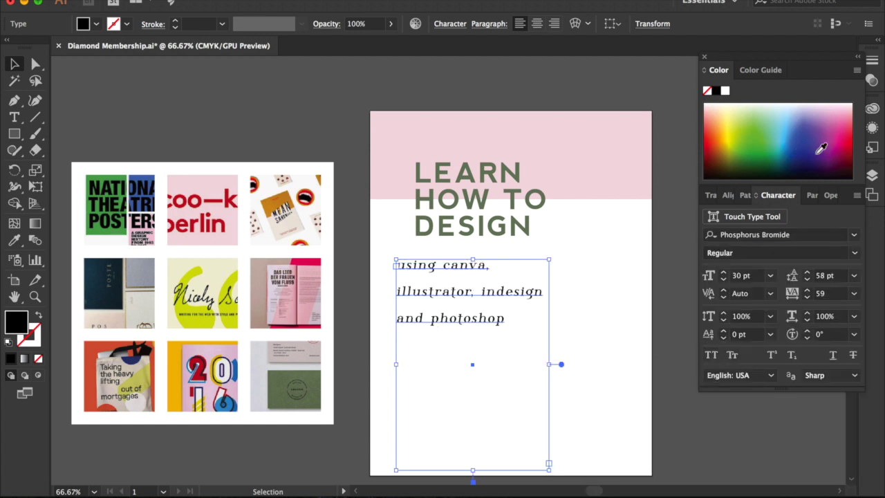
click(853, 235)
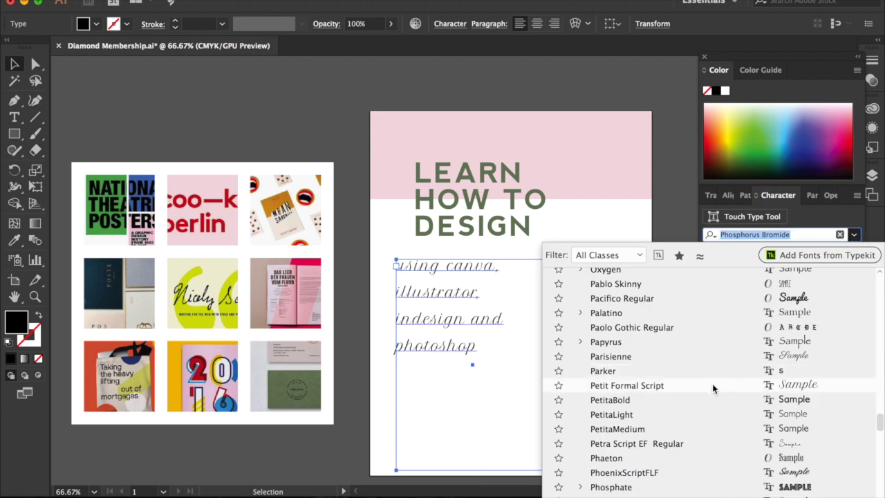
scroll(704, 399, up, 5)
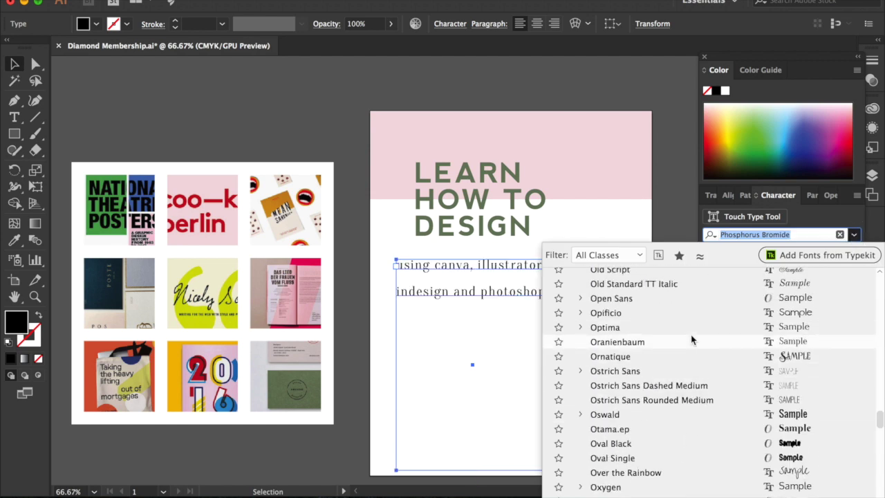
scroll(691, 336, up, 5)
scroll(674, 387, up, 3)
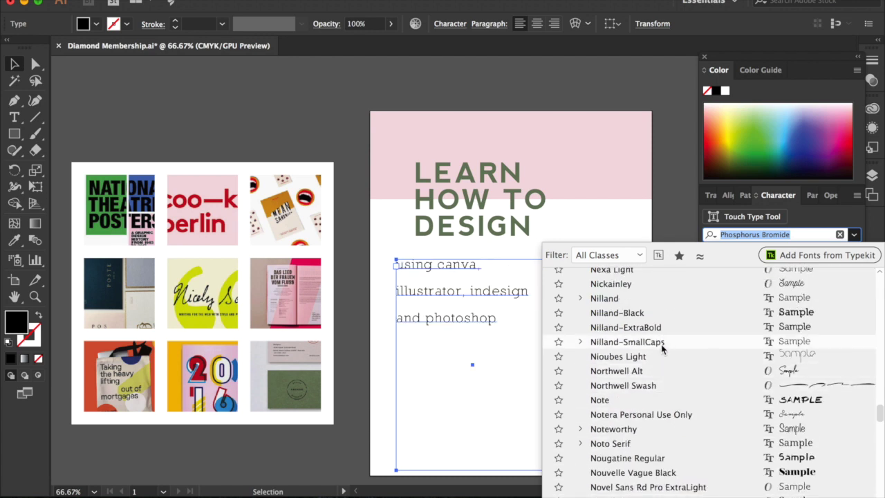
scroll(662, 349, up, 4)
scroll(661, 348, up, 5)
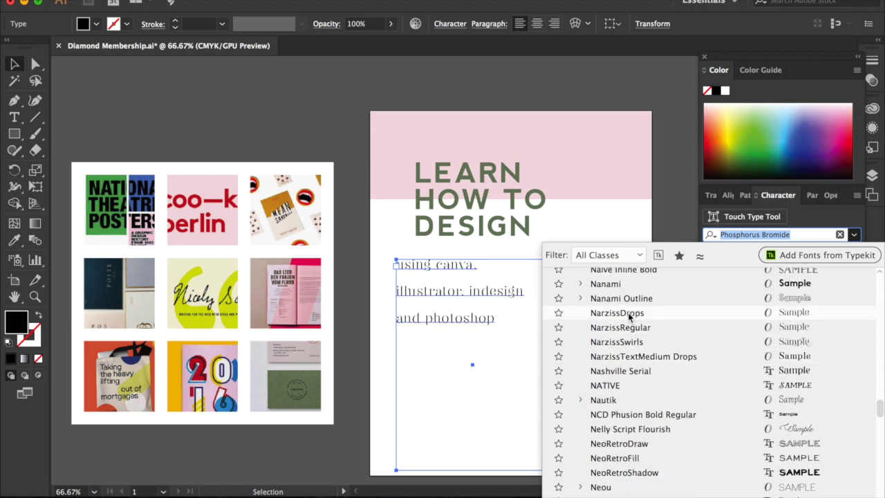
scroll(630, 316, up, 4)
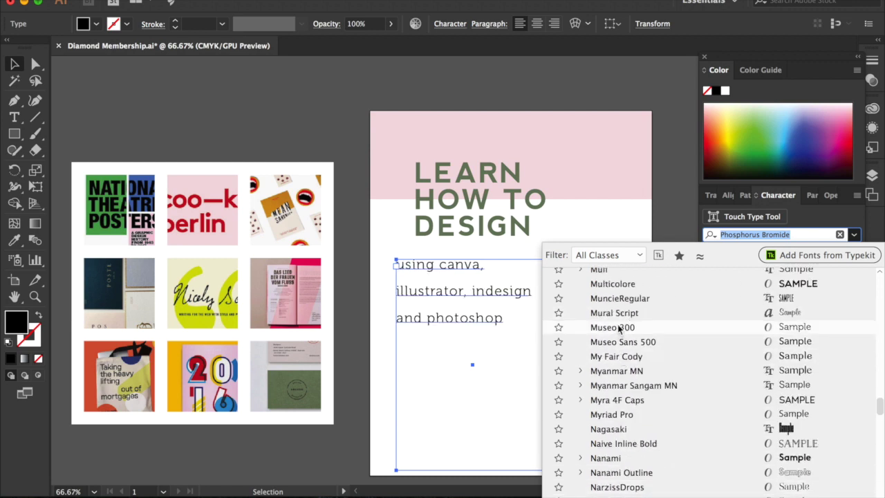
click(619, 328)
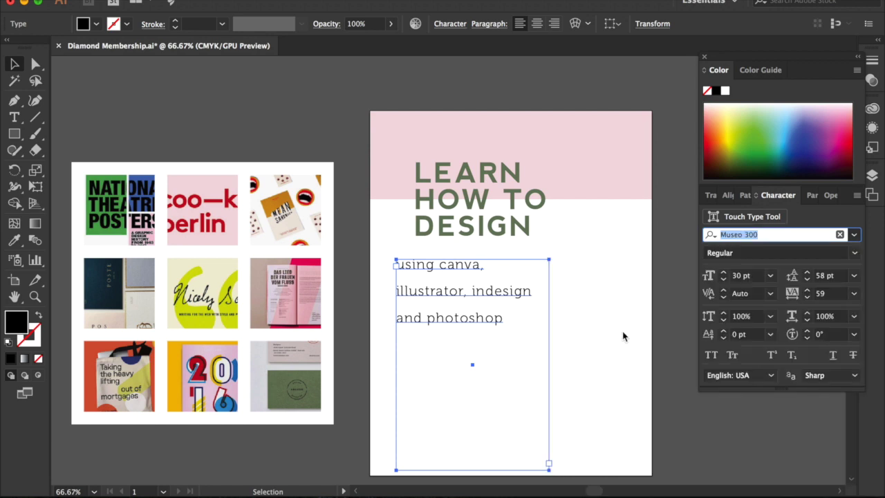
click(578, 350)
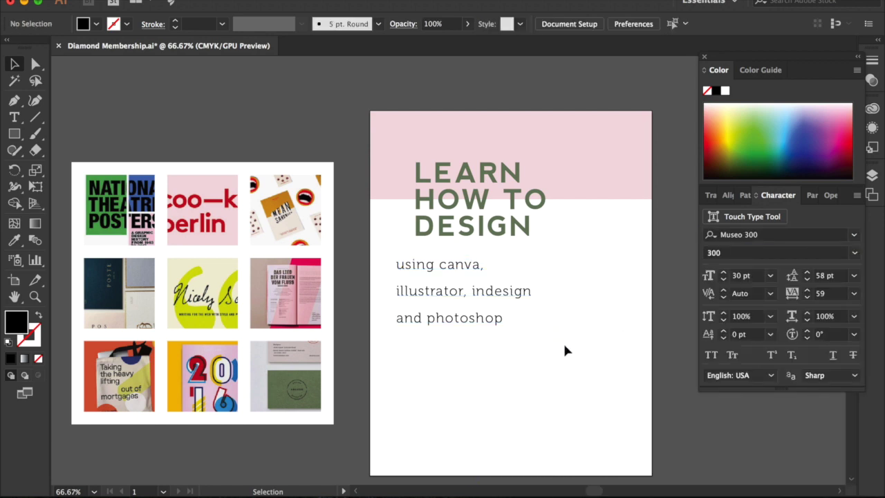
Align the subtitle text box with the headline's left edge and set its text to 28 pt with 37 pt leading
drag(462, 326, 483, 318)
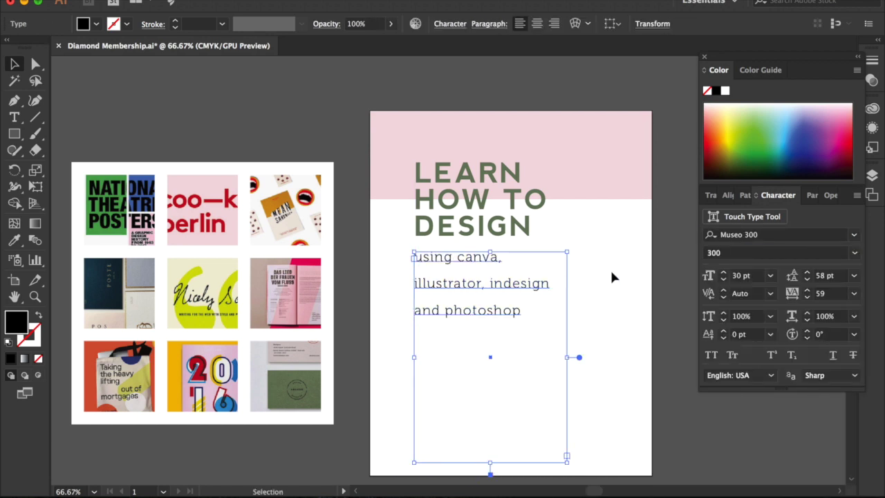
click(807, 279)
click(806, 278)
click(807, 279)
click(807, 279)
click(807, 279)
click(723, 279)
click(723, 279)
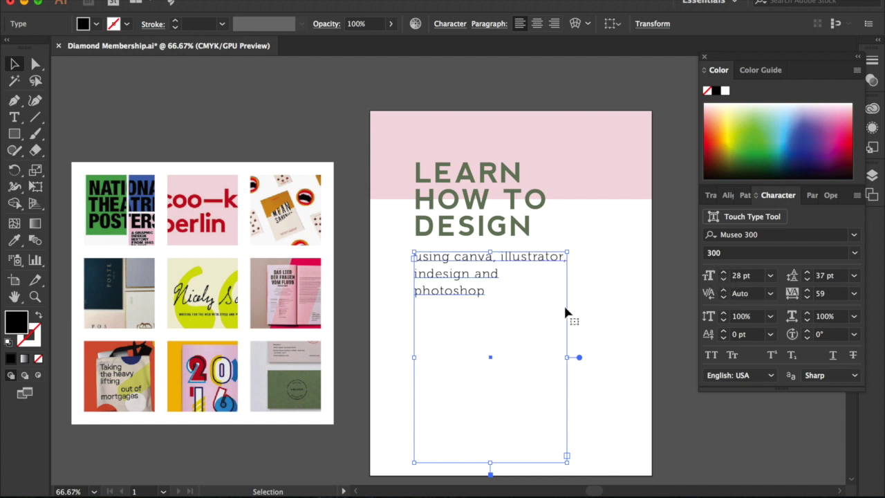
Edit the subtitle to read "using Canva, Adobe Illustrator, InDesign and Photoshop", with Adobe Illustrator starting on its own line
double_click(501, 256)
key(Return)
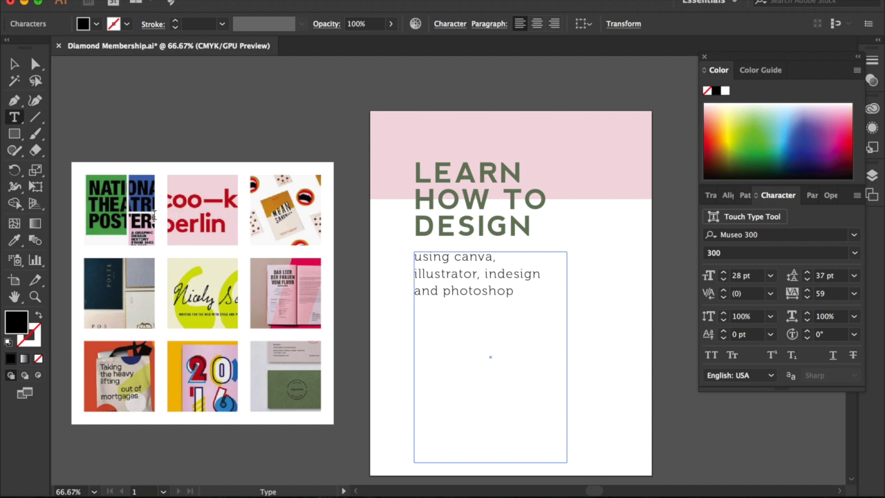
text(Adobe)
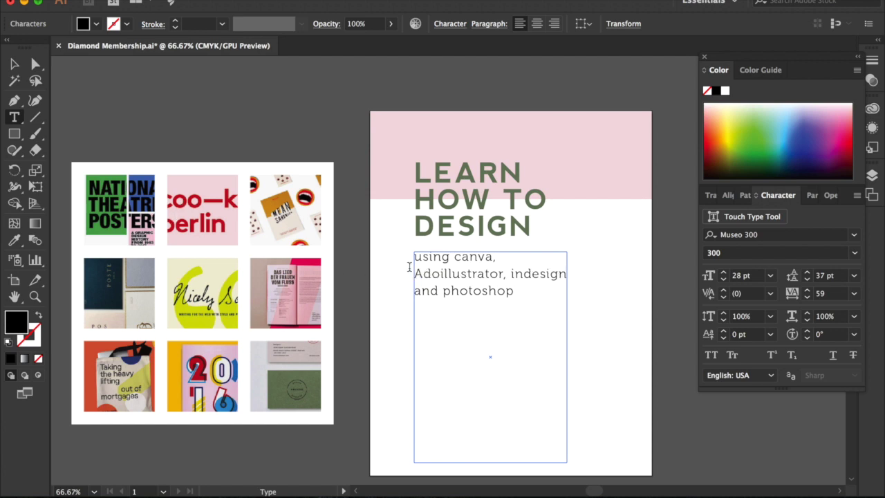
key(BackSpace)
text(I)
drag(461, 259, 456, 260)
text(C)
mouse_move(419, 299)
mouse_down()
mouse_move(413, 291)
mouse_move(423, 293)
mouse_move(410, 312)
mouse_up()
text(In)
text(D)
text(P)
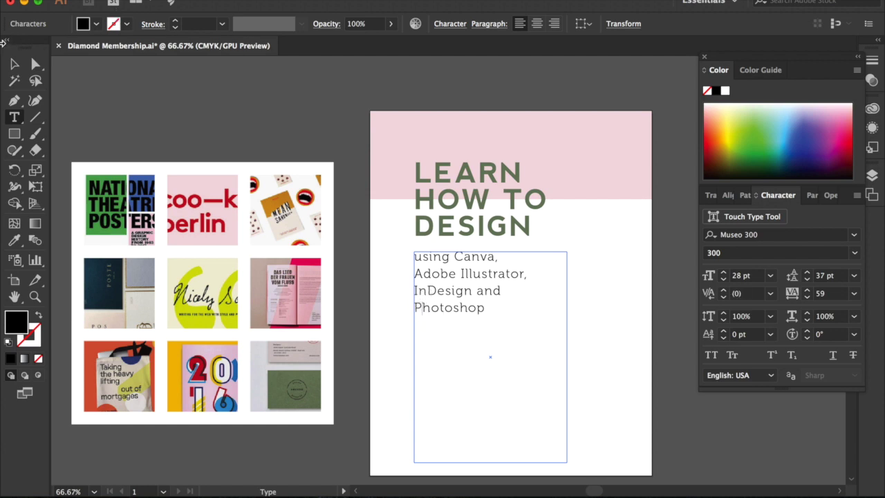
click(14, 64)
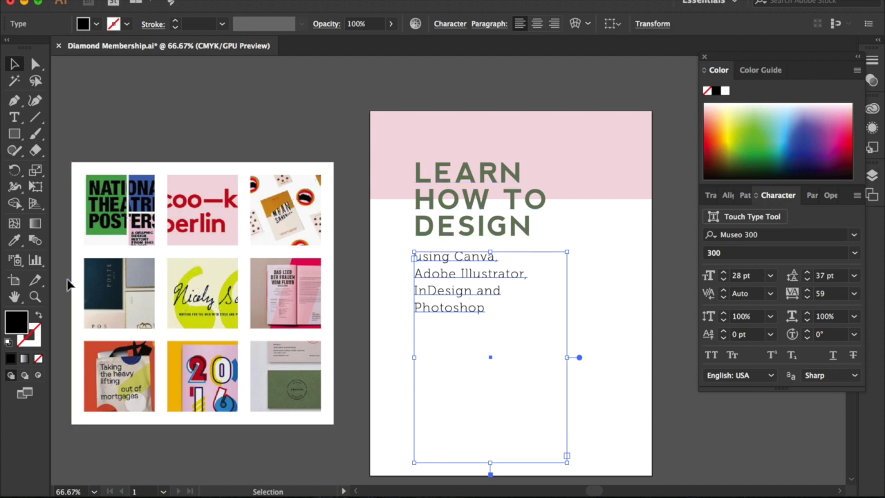
Colour the subtitle red by sampling the lettering of the "coo-k berlin" moodboard image, and deselect the text
click(15, 240)
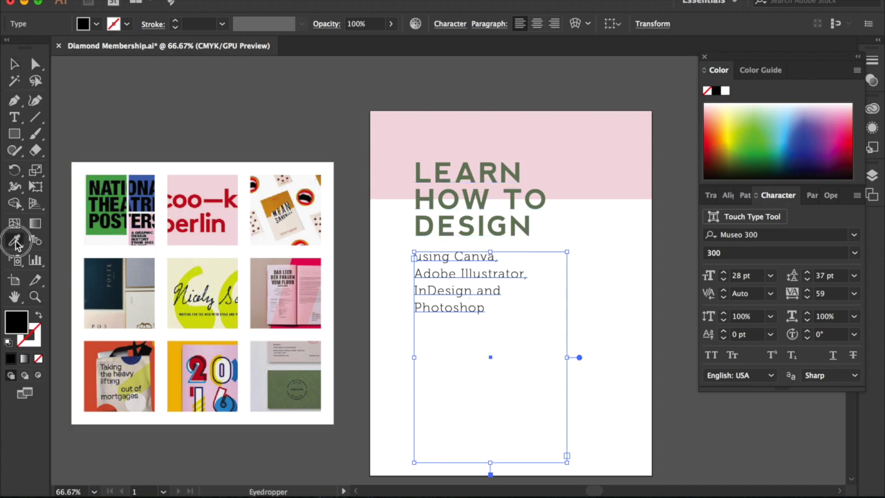
click(202, 223)
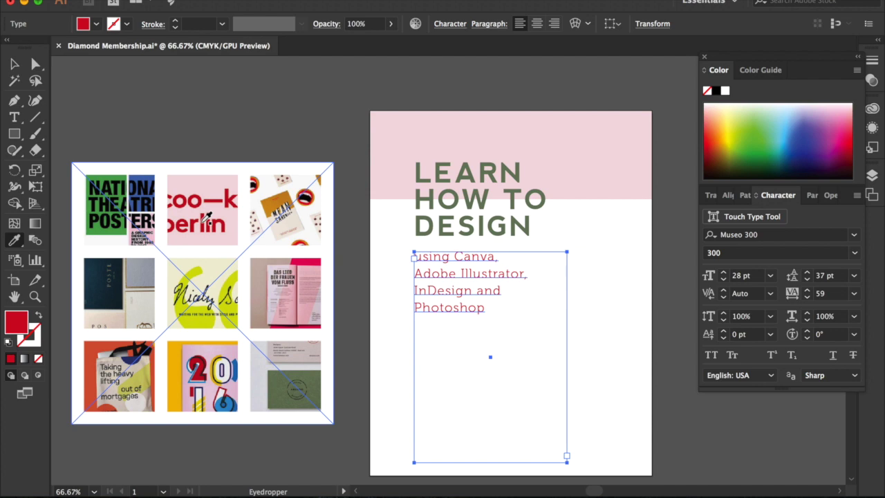
click(13, 69)
click(108, 96)
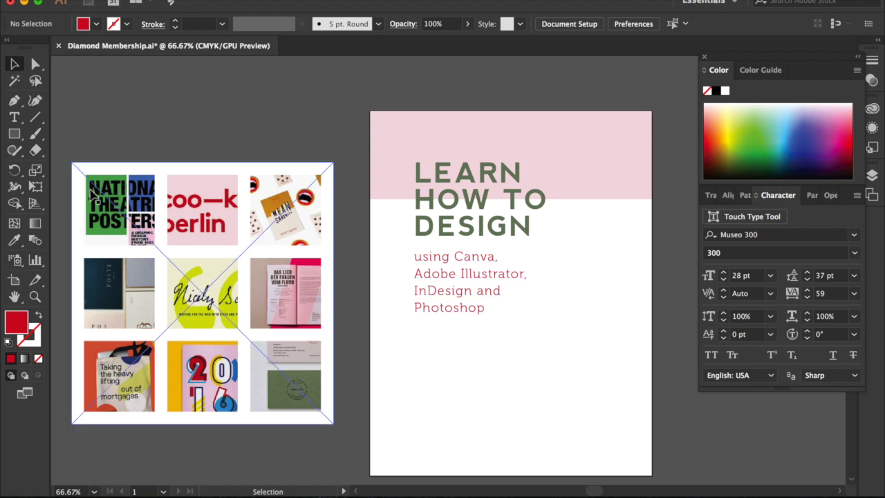
Set the default drawing colours to a dark grey stroke with no fill
double_click(18, 325)
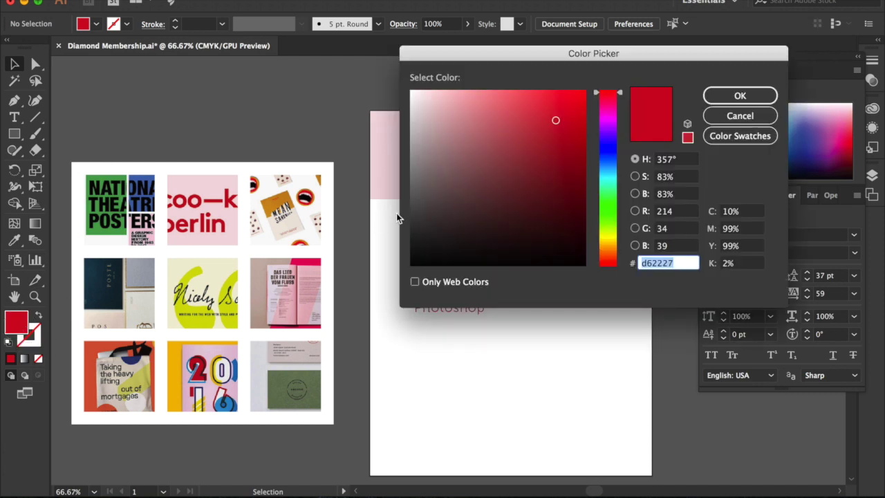
drag(423, 205, 401, 204)
key(Return)
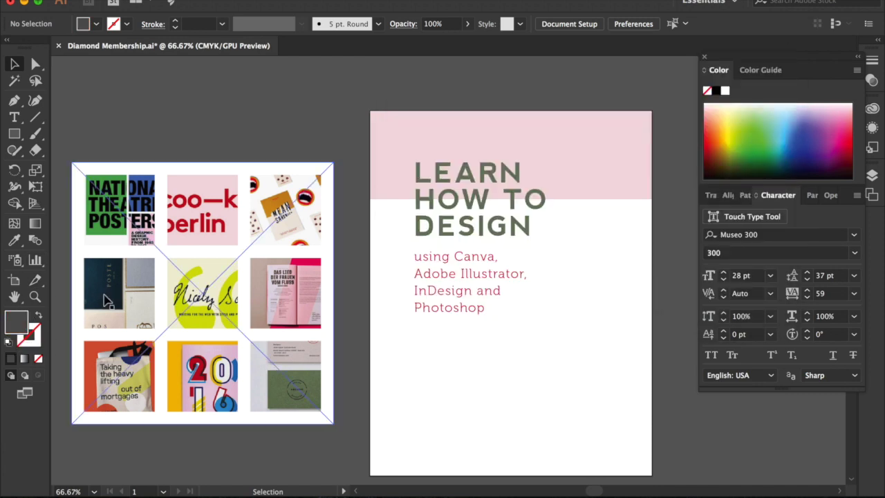
click(38, 317)
Draw an outlined circle, move it beside the headline across the pink block's lower edge, and shrink it slightly
click(15, 134)
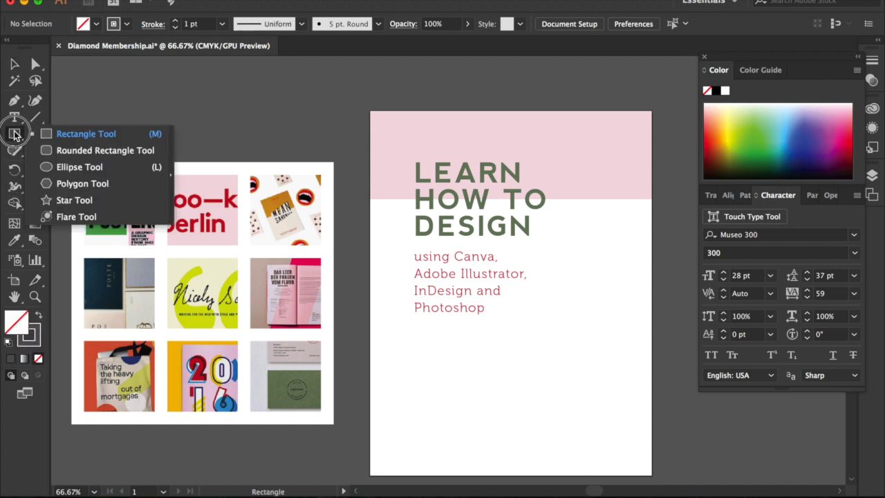
click(65, 165)
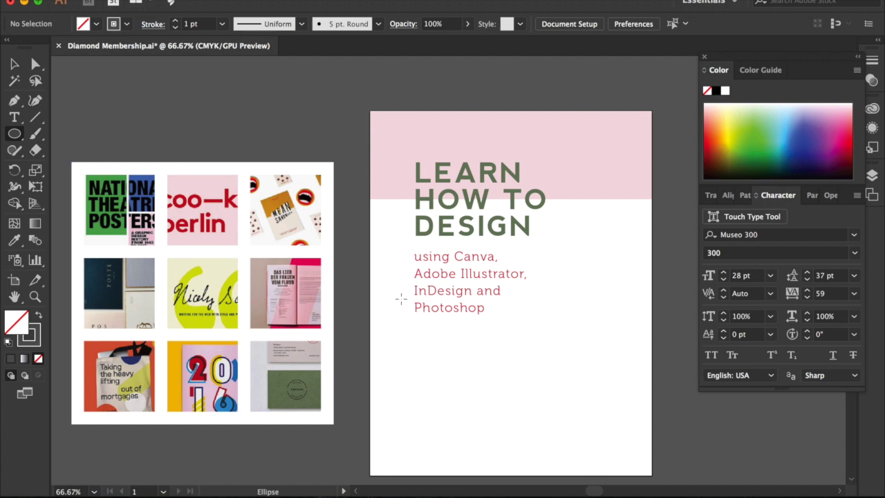
drag(521, 340, 580, 403)
click(15, 63)
click(105, 88)
drag(581, 364, 630, 186)
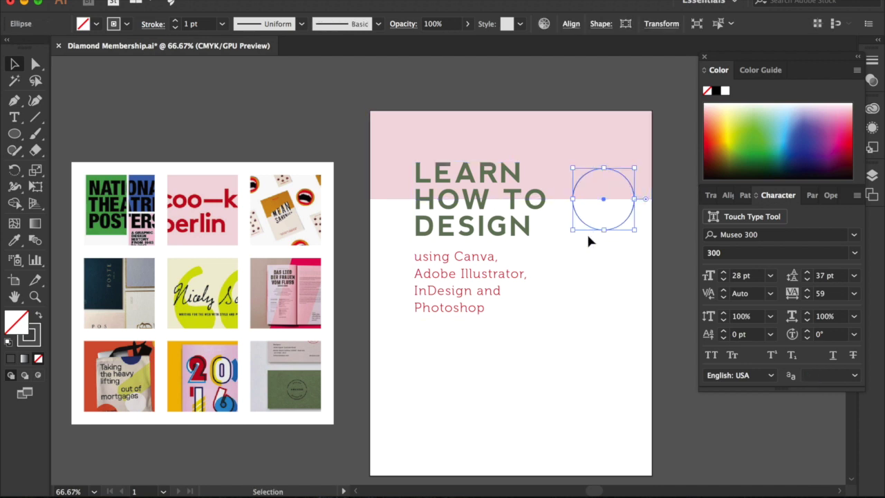
drag(572, 230, 579, 223)
click(577, 264)
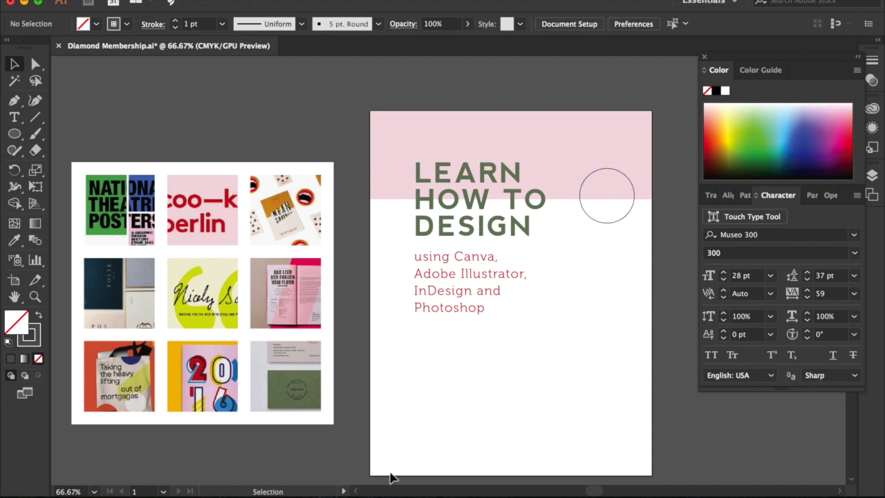
Reposition the circle vertically so its centre sits on the pink block's lower edge beside the headline
key(super+1)
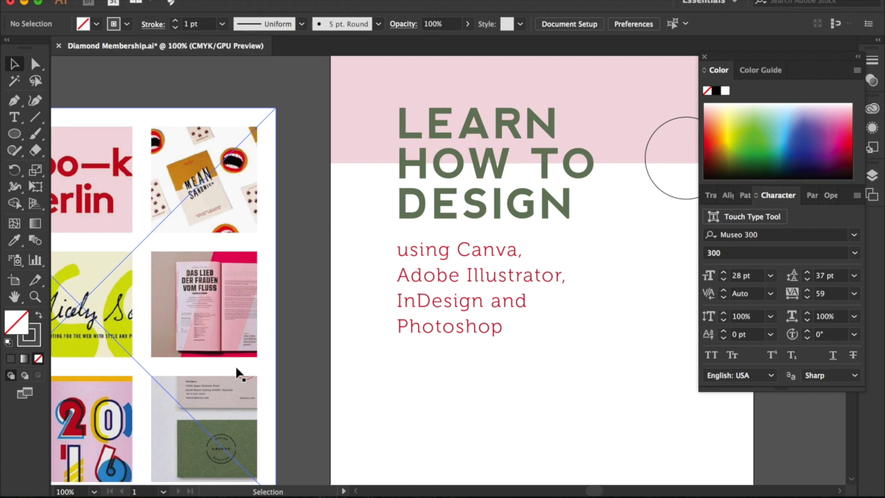
scroll(259, 368, down, 3)
scroll(258, 368, left, 2)
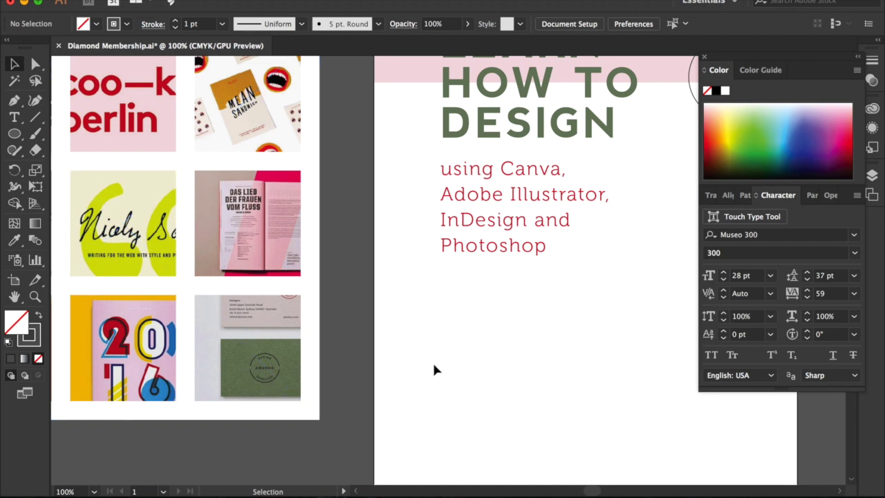
scroll(451, 368, right, 5)
scroll(452, 368, up, 2)
key(super+minus)
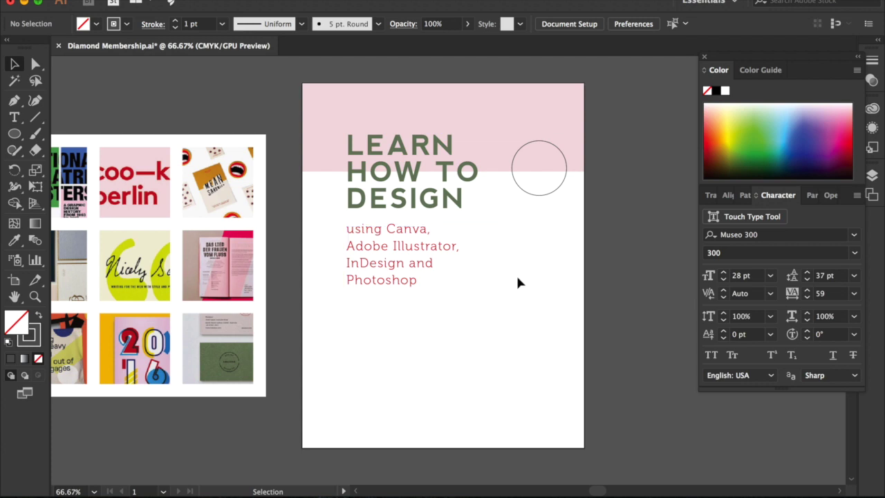
drag(561, 196, 561, 282)
click(560, 326)
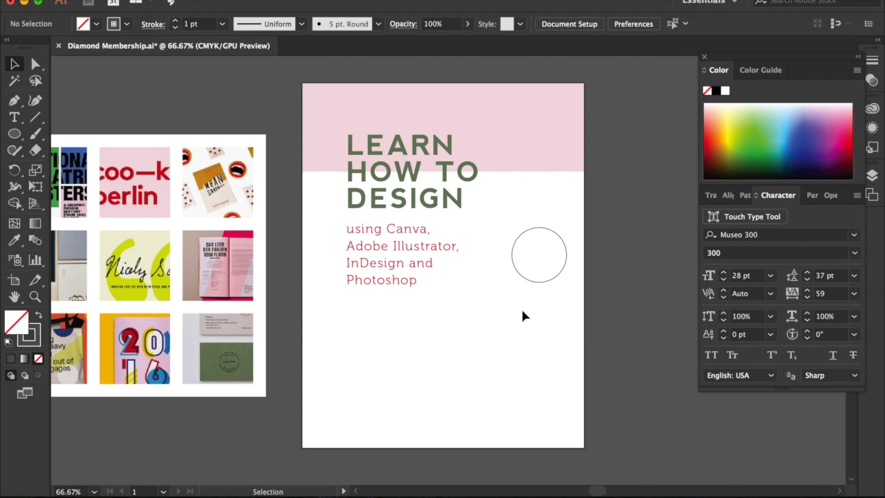
drag(545, 282, 545, 192)
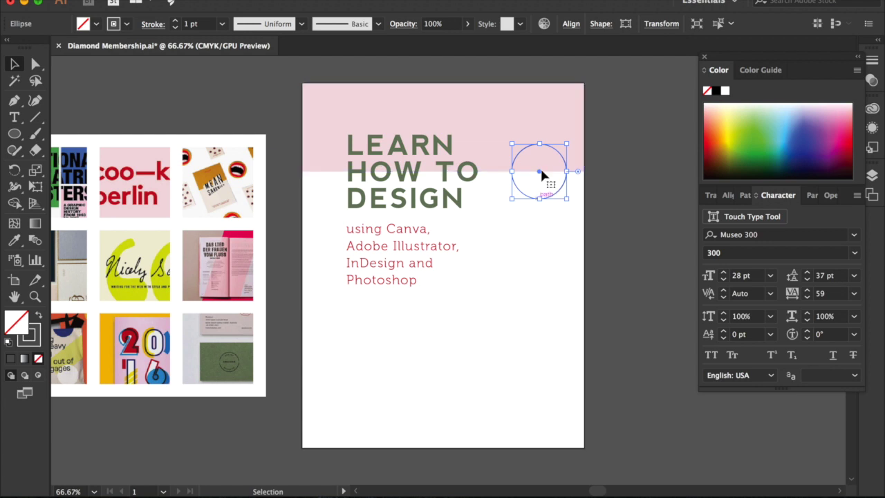
click(533, 224)
Draw a thin rectangle in the block's pink across the circle's middle, just above the block's lower edge, to break the outline
key(super+plus)
key(super+plus)
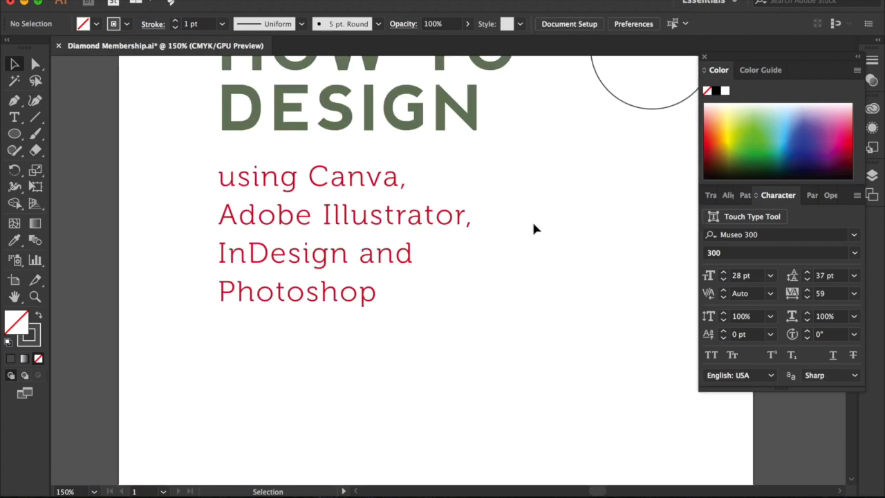
scroll(533, 229, up, 5)
scroll(533, 229, right, 5)
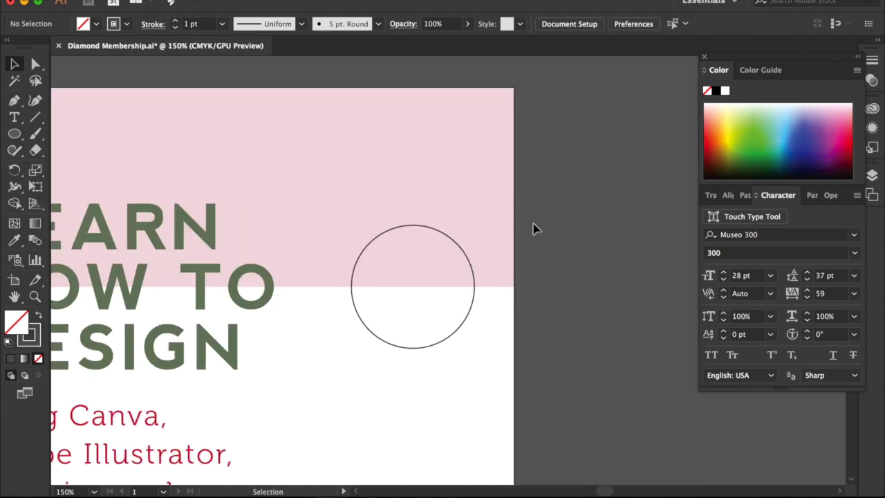
click(289, 160)
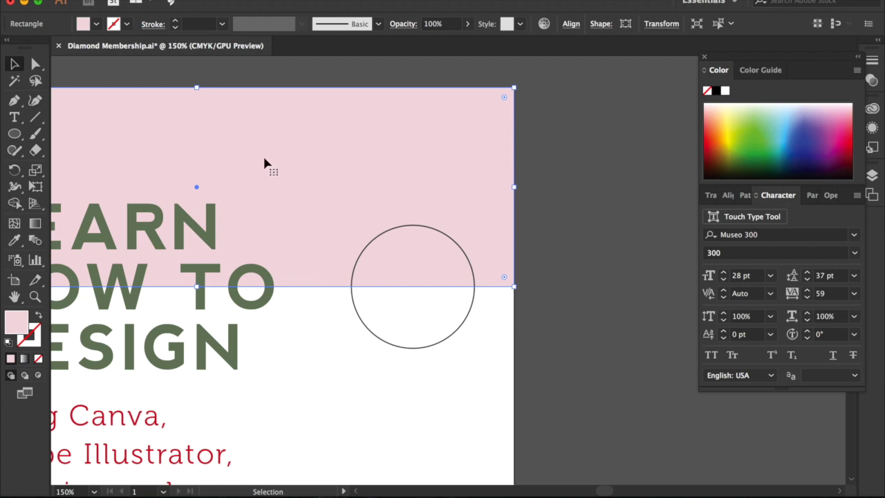
click(318, 367)
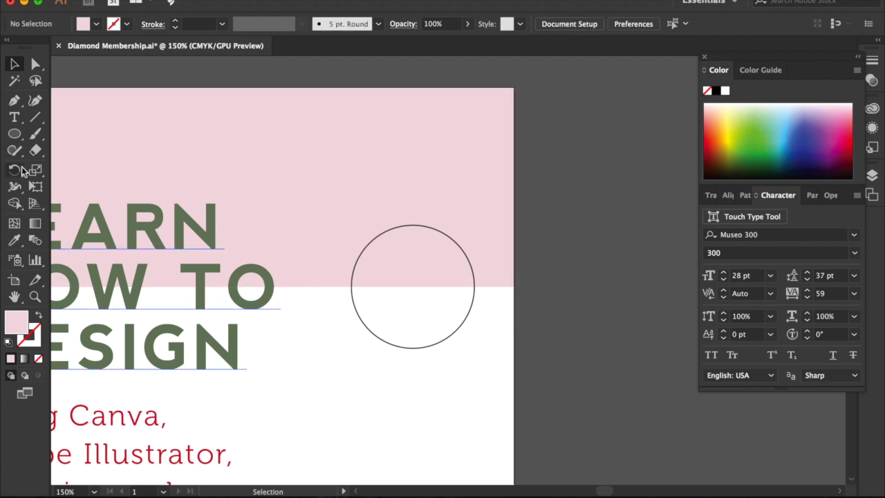
click(16, 136)
click(46, 134)
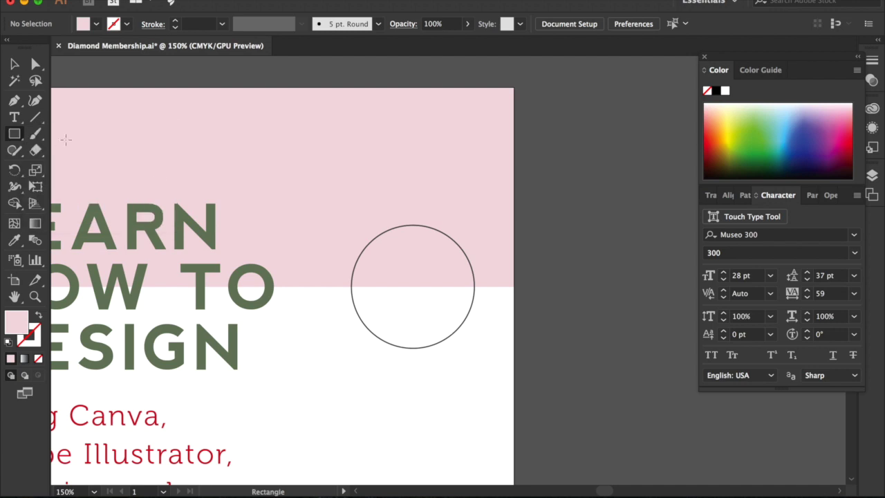
drag(344, 282, 482, 284)
click(14, 63)
Set the default fill colour to white, ffffff, with no object selected
click(322, 428)
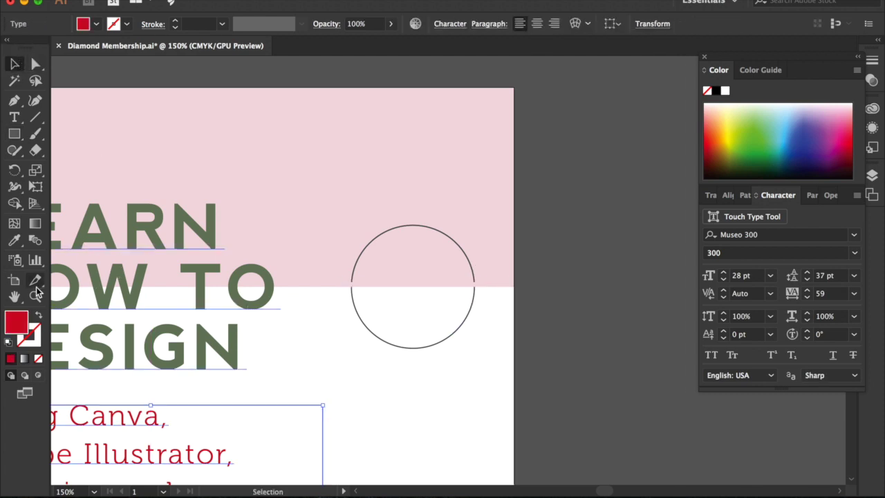
click(476, 402)
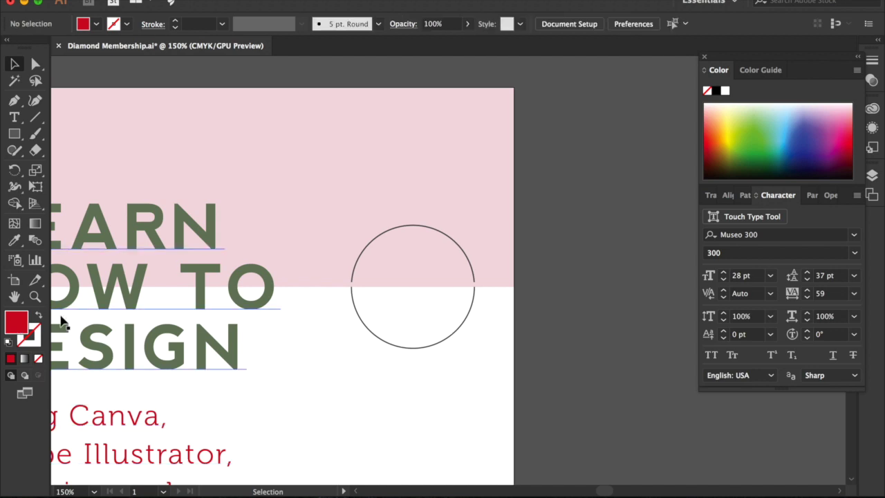
double_click(16, 324)
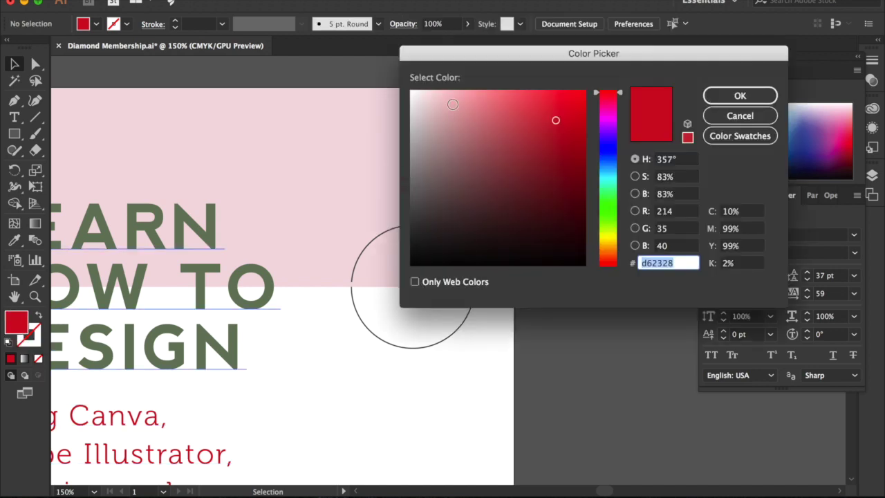
drag(434, 101, 401, 87)
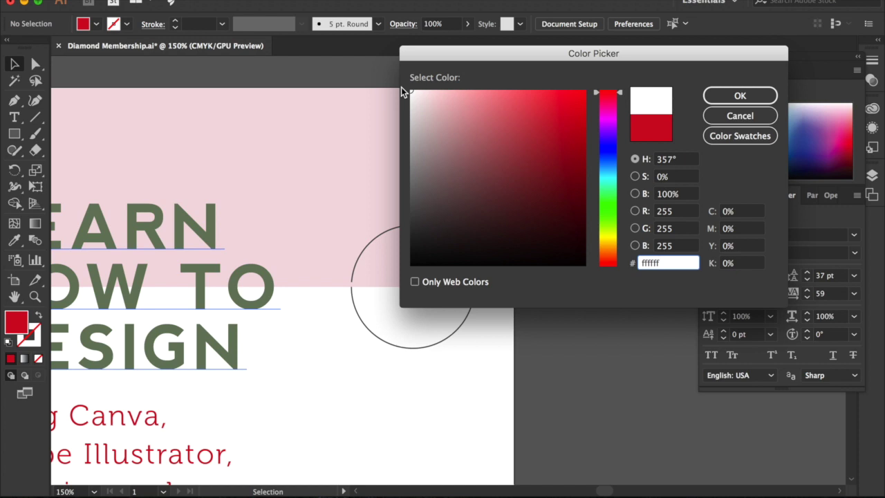
key(Return)
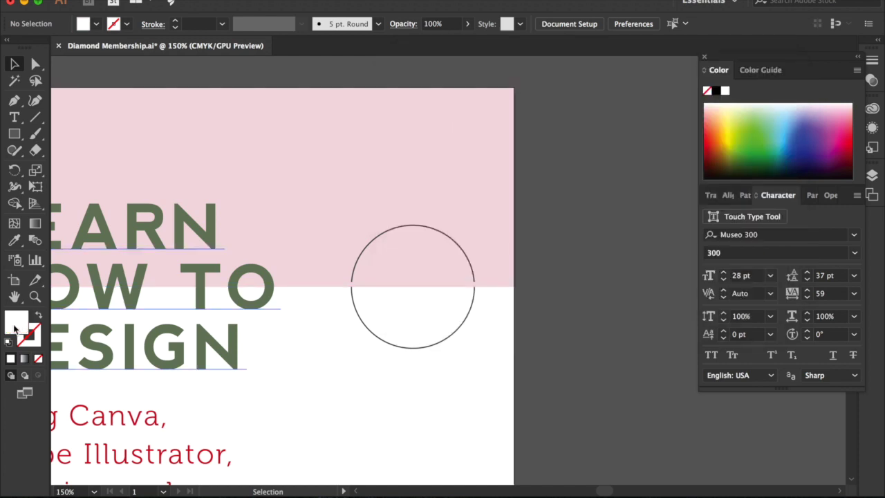
Duplicate the thin pink rectangle directly below the pink block's edge and fill the copy with white
click(374, 284)
drag(374, 283, 375, 290)
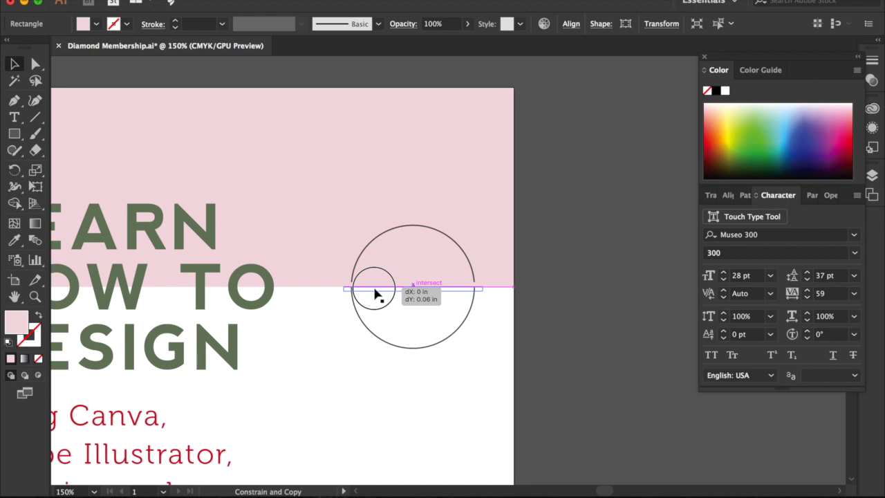
drag(375, 289, 375, 289)
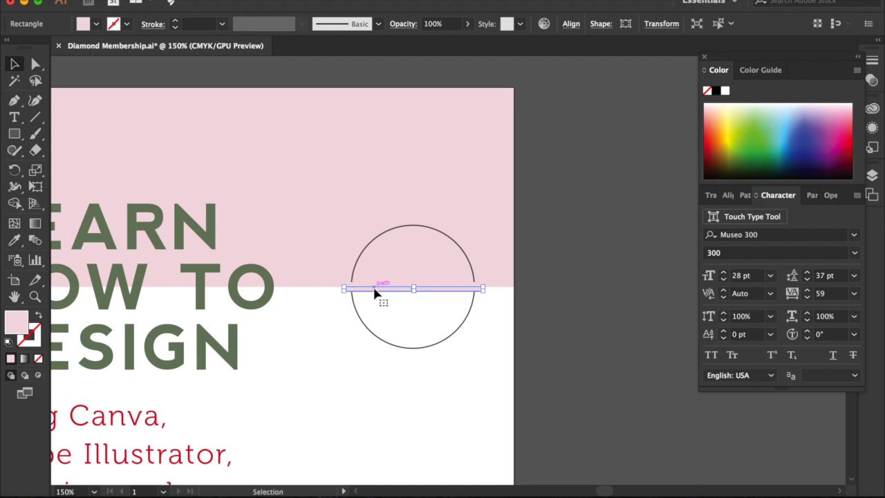
click(724, 92)
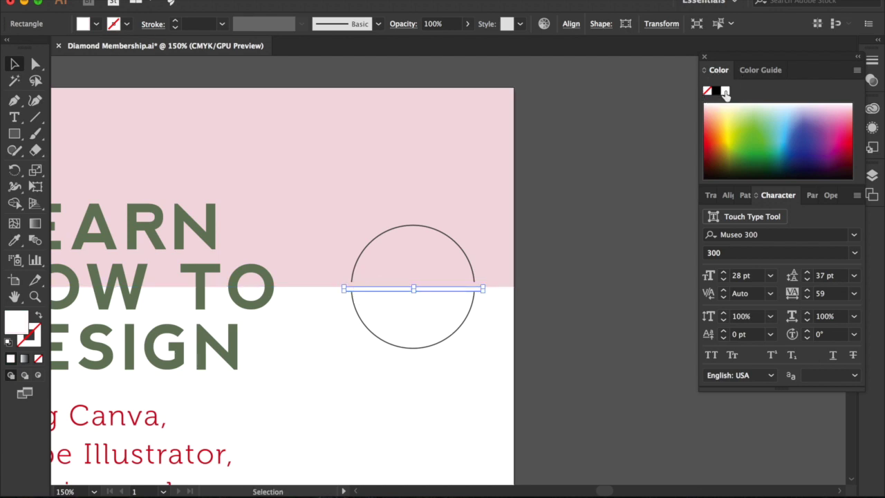
click(504, 355)
Duplicate the circle straight down so the copy sits beside the subtitle text
key(super+minus)
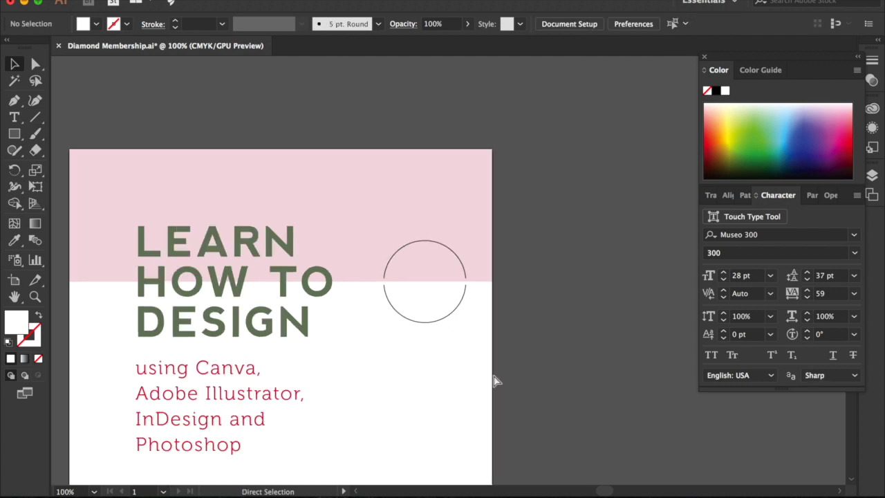
key(super+minus)
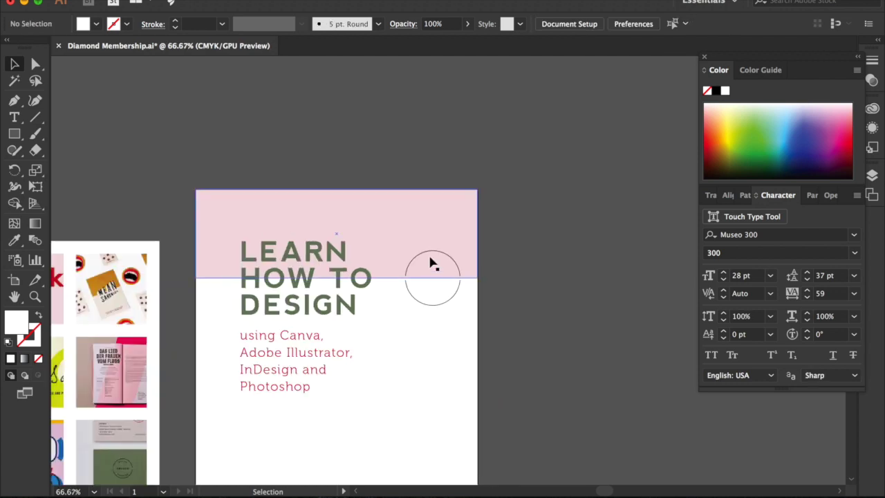
click(435, 306)
drag(449, 302, 445, 385)
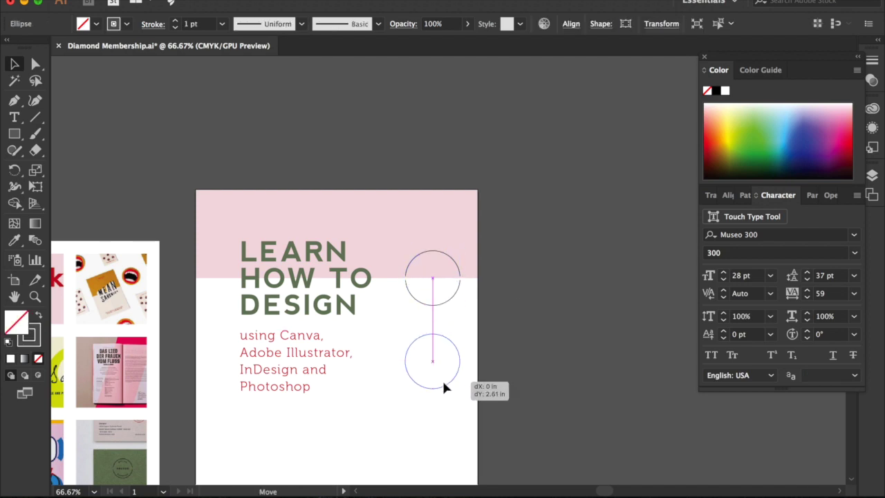
click(391, 416)
key(super+plus)
scroll(367, 264, right, 5)
scroll(367, 264, up, 3)
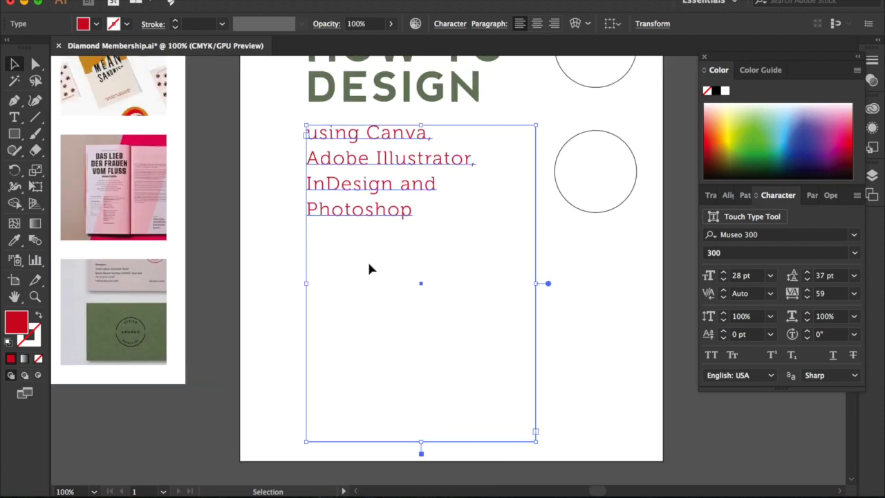
Expand the fill and stroke of the circle copy beside the subtitle text
click(453, 294)
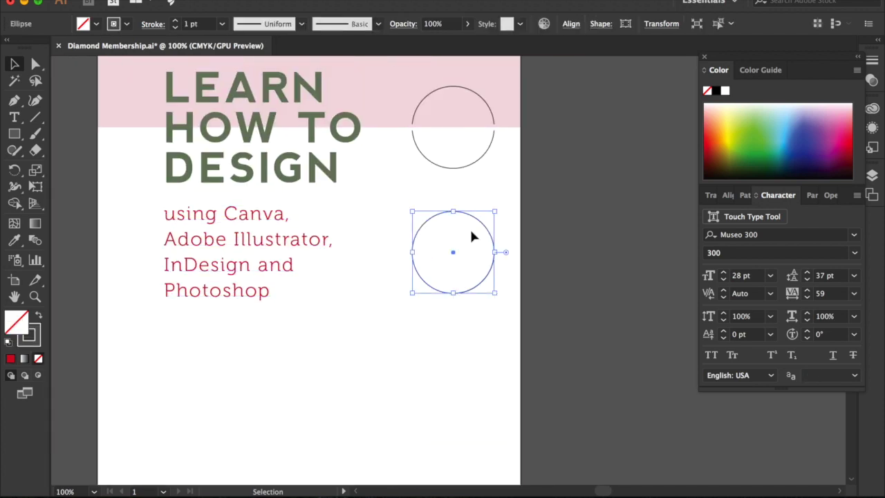
right_click(166, 173)
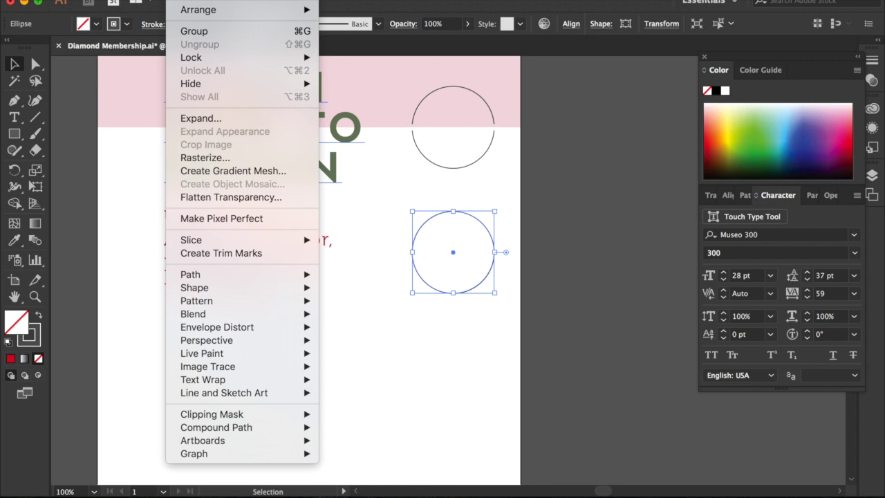
click(207, 119)
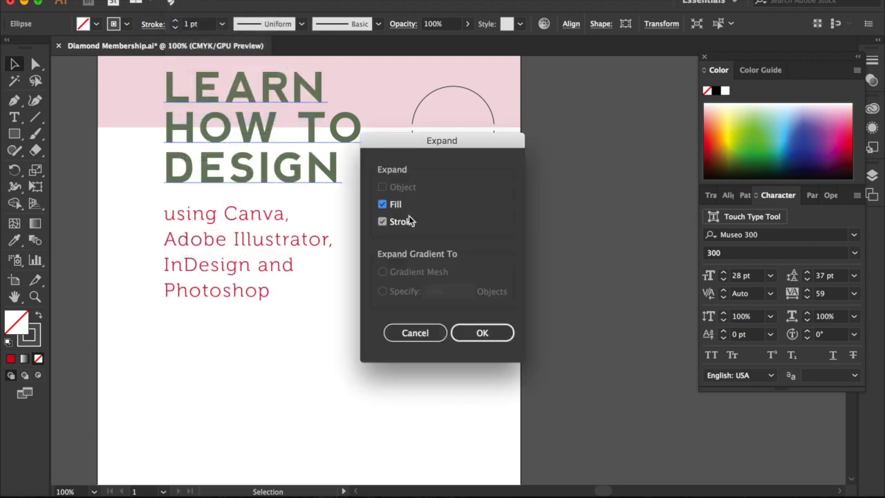
click(477, 333)
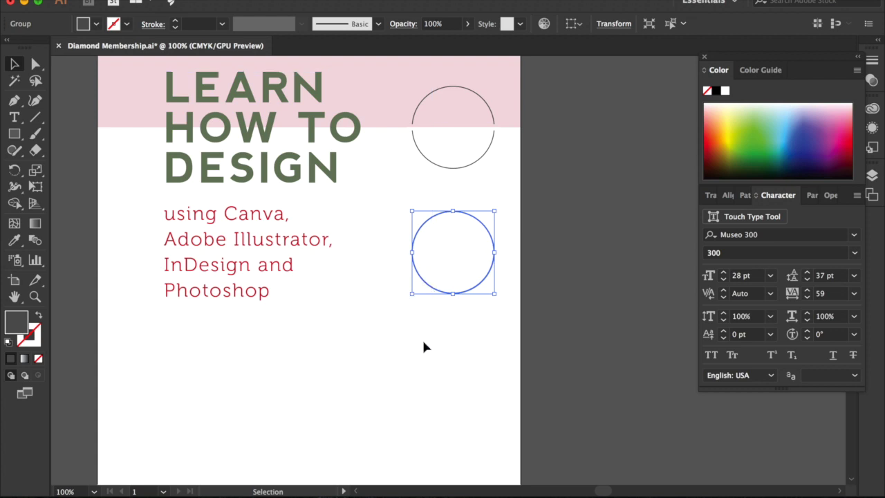
click(466, 331)
click(476, 288)
key(super+equal)
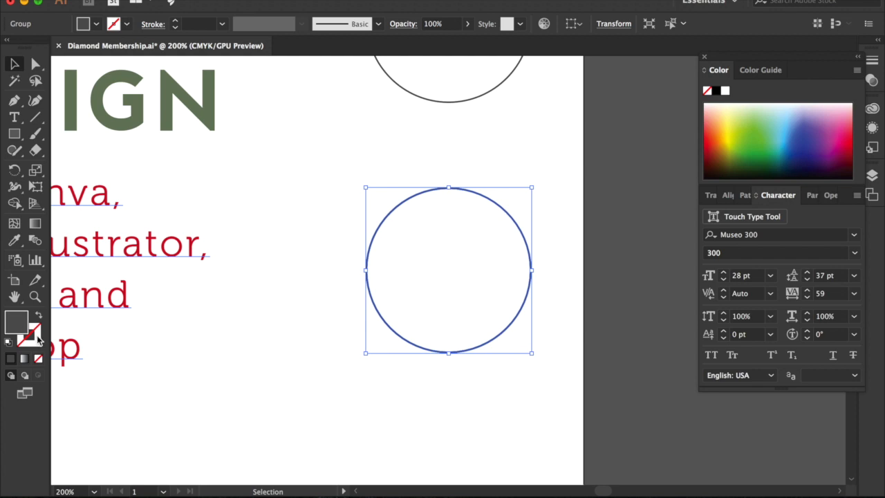
Try an orange stroke on the expanded circle and reduce its weight to 0.25 pt
click(427, 103)
scroll(525, 166, up, 3)
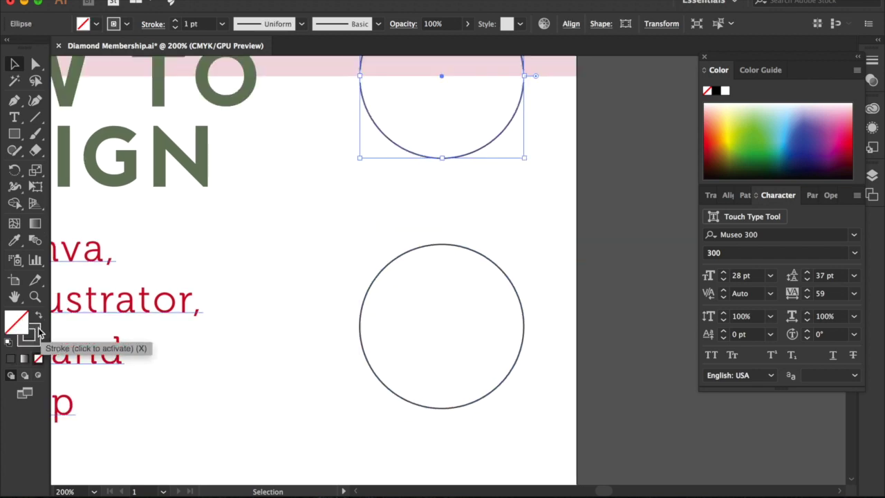
click(397, 259)
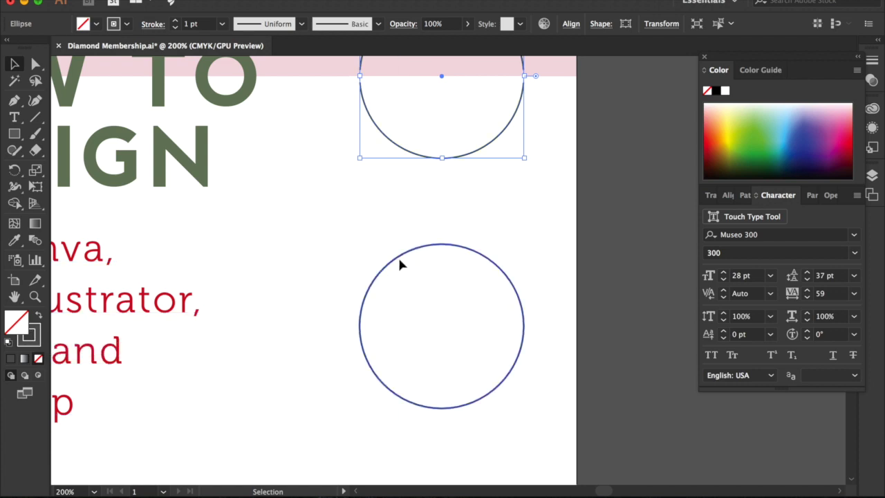
click(29, 335)
click(714, 134)
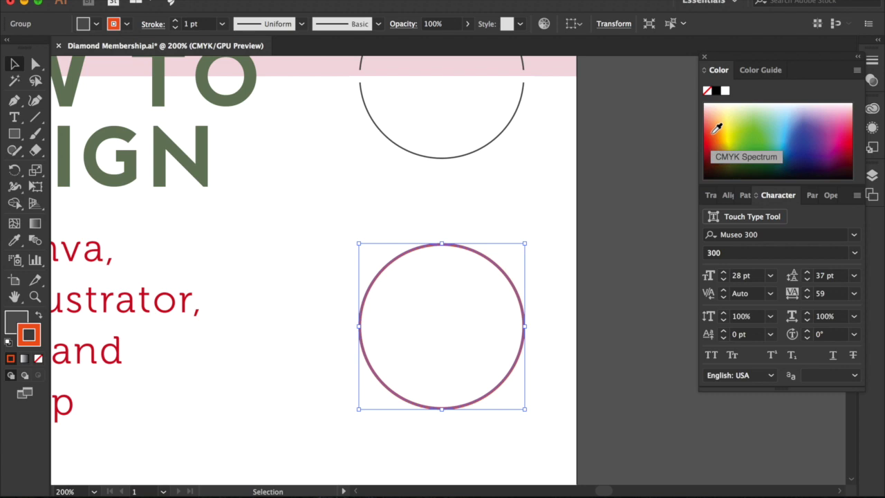
click(175, 28)
key(super+plus)
key(super+plus)
key(super+plus)
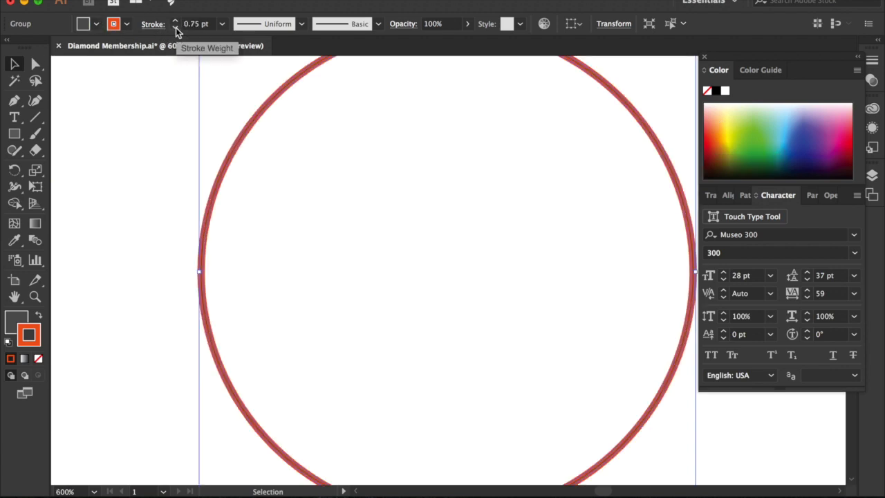
click(176, 27)
click(175, 28)
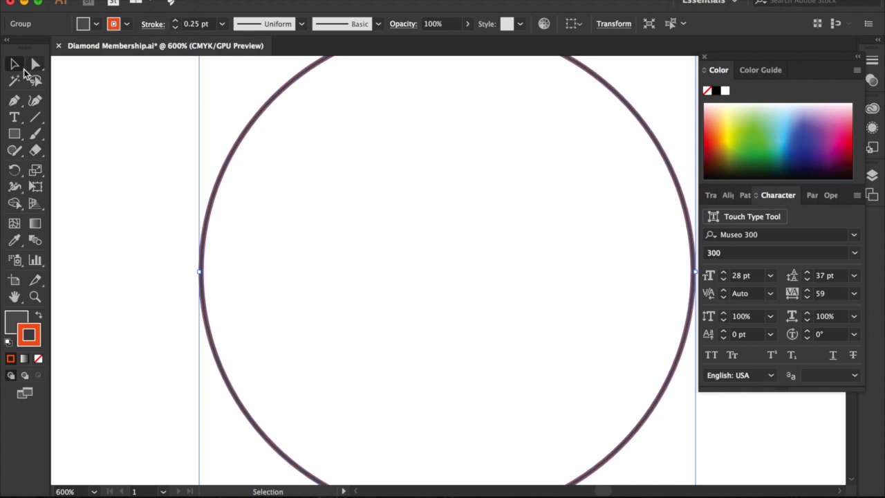
click(268, 211)
scroll(267, 211, up, 3)
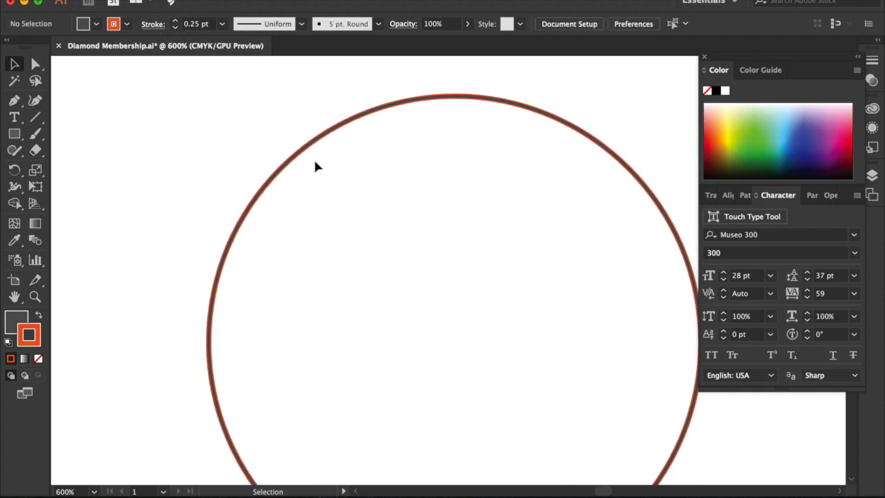
Undo the orange stroke and its weight changes on the expanded circle
key(super+z)
key(super+z)
key(super+z)
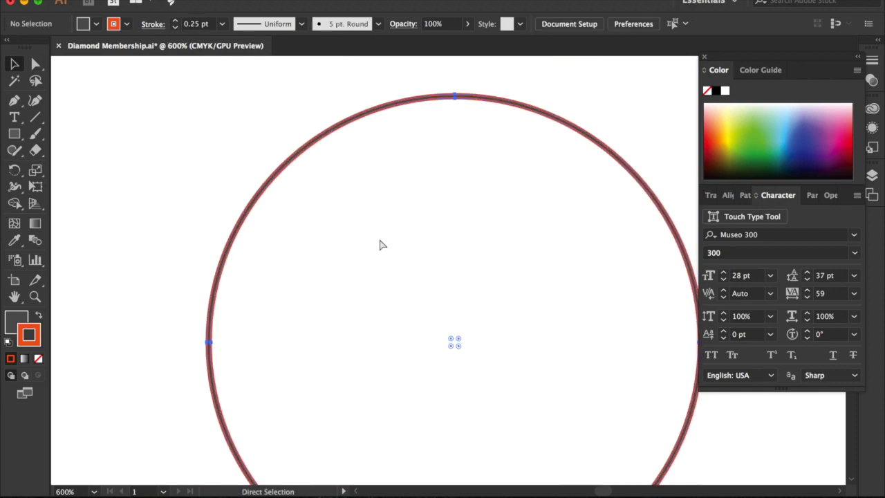
key(super+z)
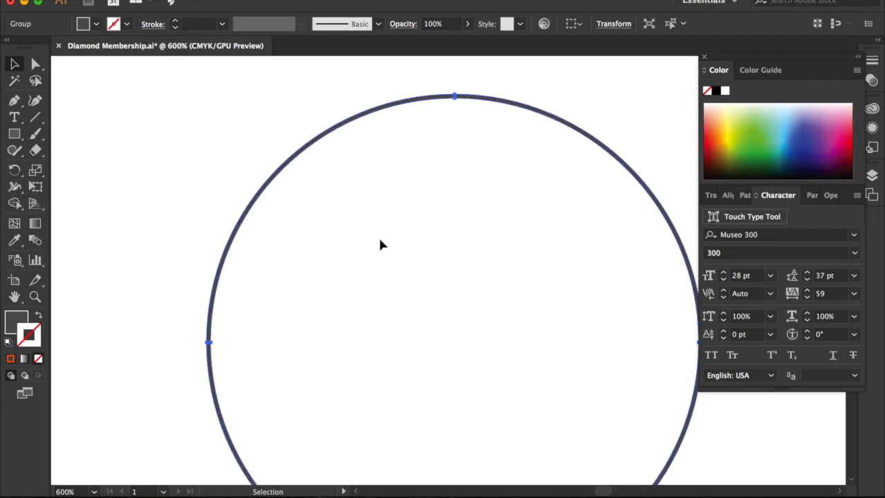
Copy the thin pink rectangle across the middle of the expanded circle as a bar matching the height of the upper circle's gap
key(super+minus)
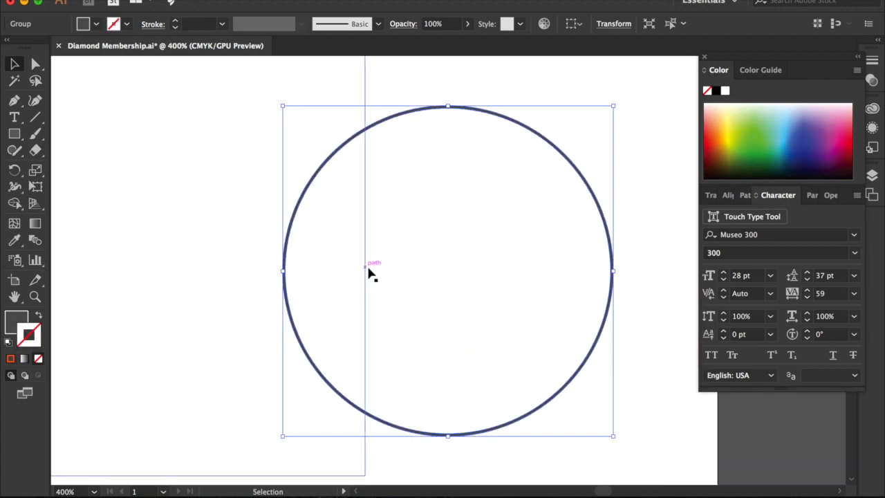
key(super+minus)
key(super+minus)
scroll(368, 275, up, 3)
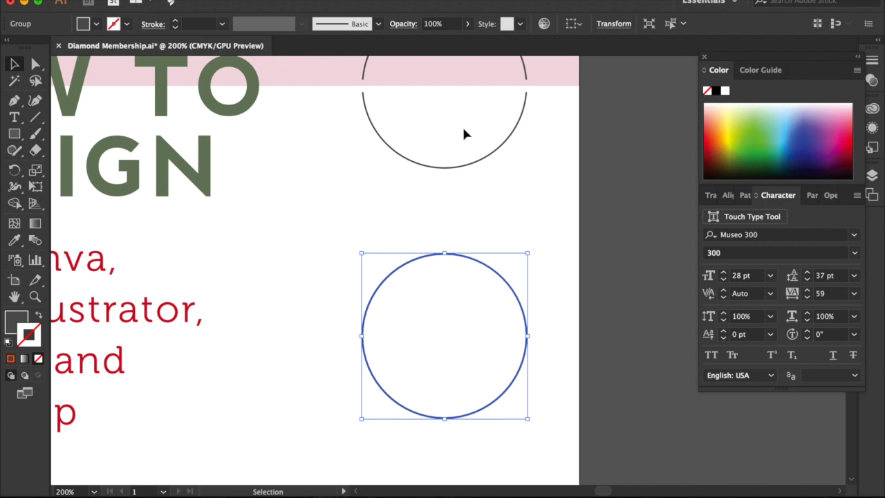
click(464, 82)
drag(464, 82, 446, 342)
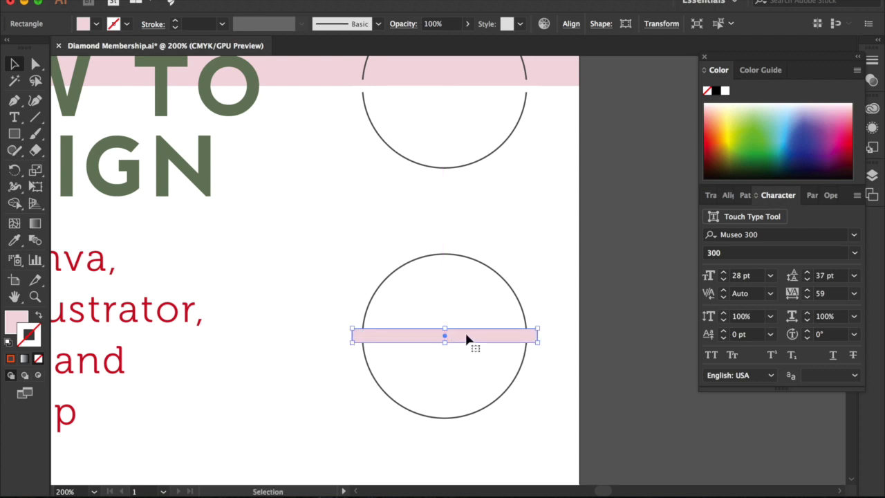
Align the pink bar and the expanded circle to each other's horizontal and vertical centres
shift+click(459, 256)
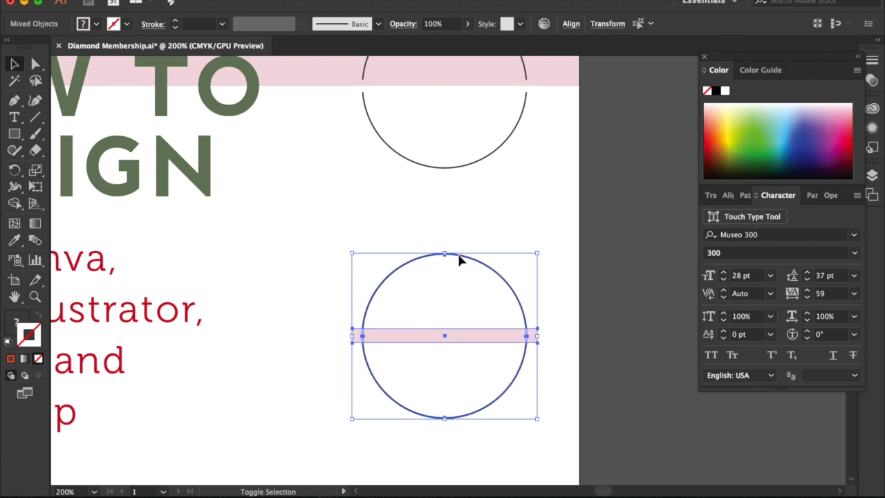
click(570, 25)
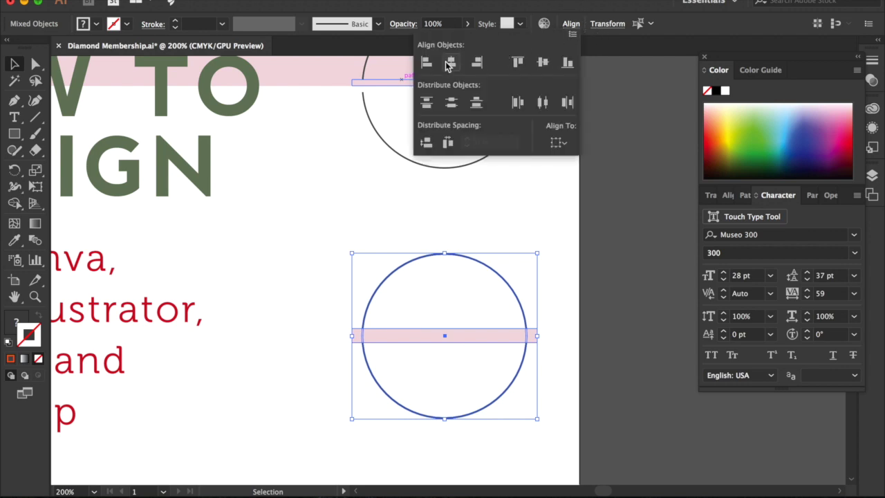
click(451, 66)
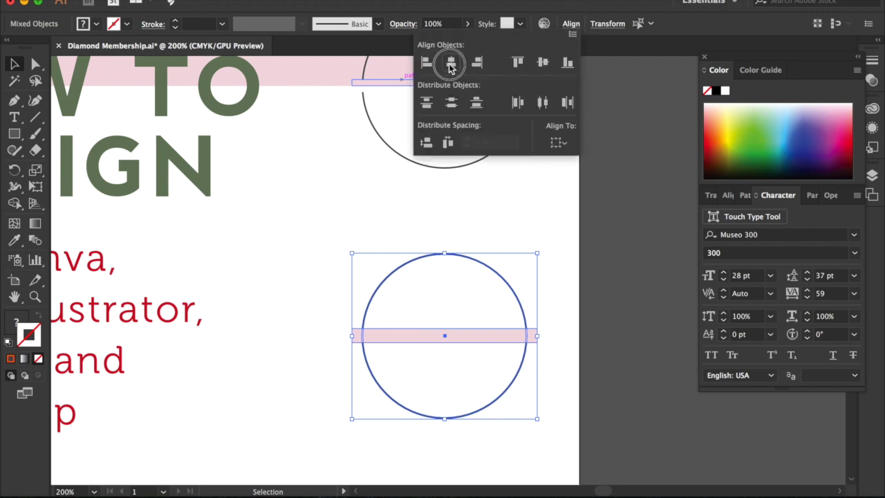
click(543, 64)
click(451, 67)
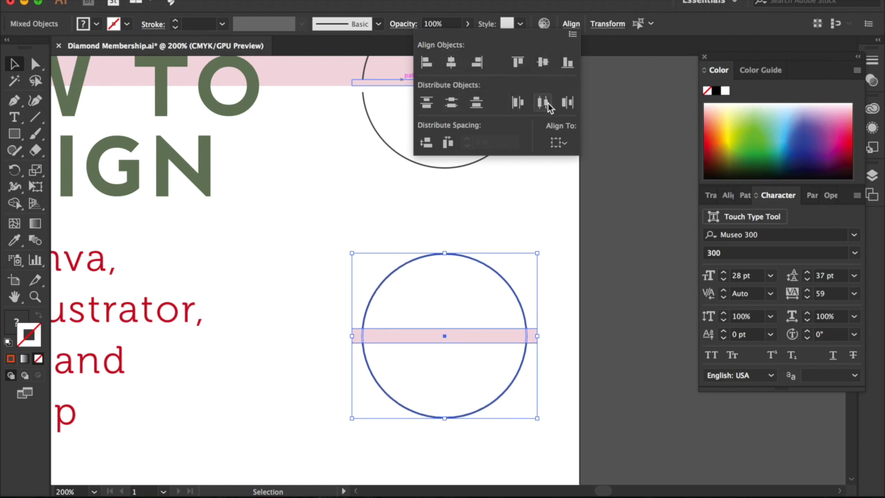
click(571, 228)
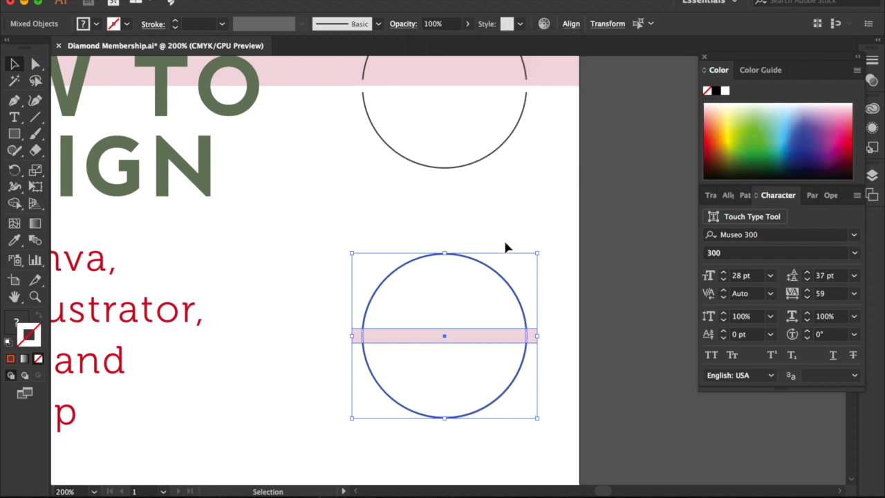
Cut the pink bar out of the expanded circle with the Pathfinder's Minus Front
click(745, 197)
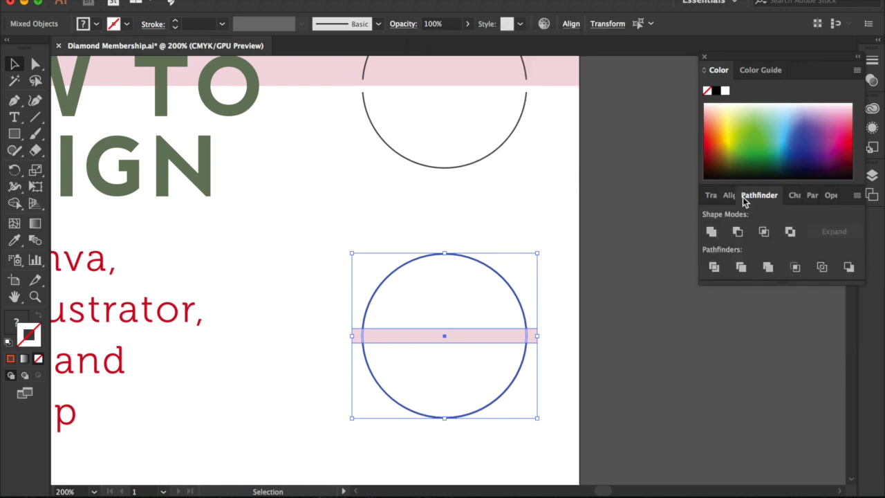
click(378, 0)
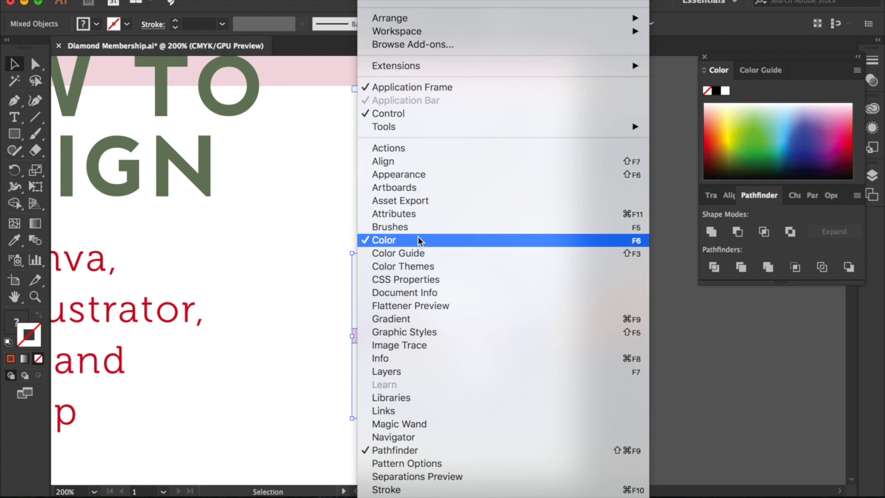
scroll(415, 332, down, 3)
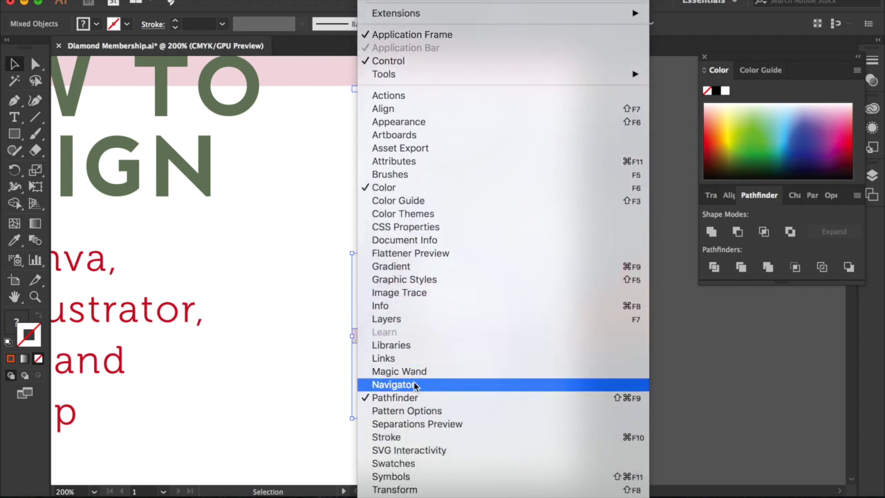
click(292, 391)
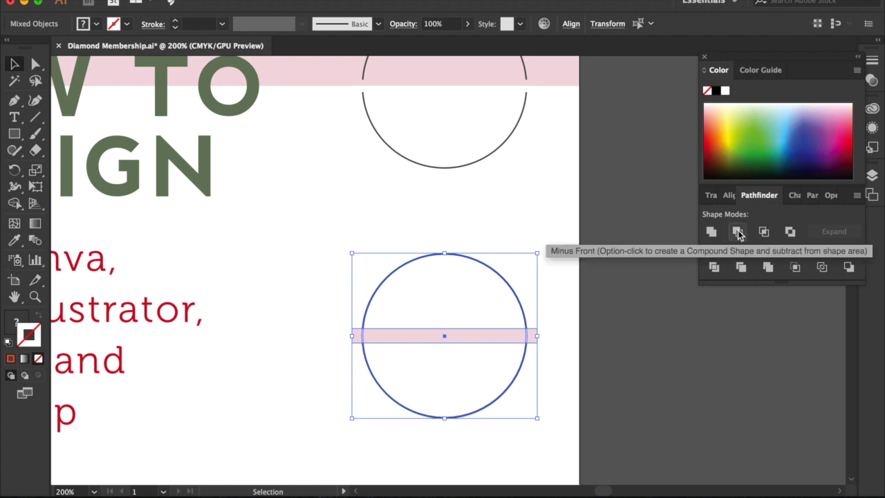
click(610, 403)
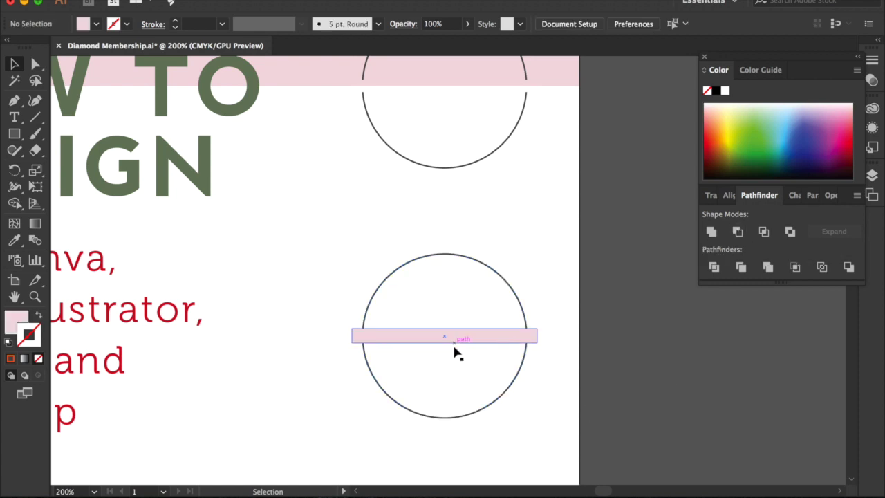
click(494, 336)
shift+click(519, 297)
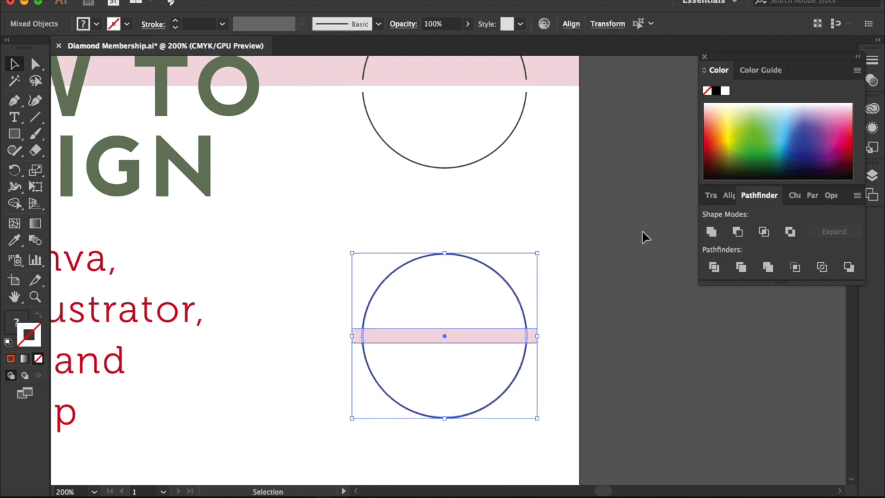
click(737, 231)
click(620, 323)
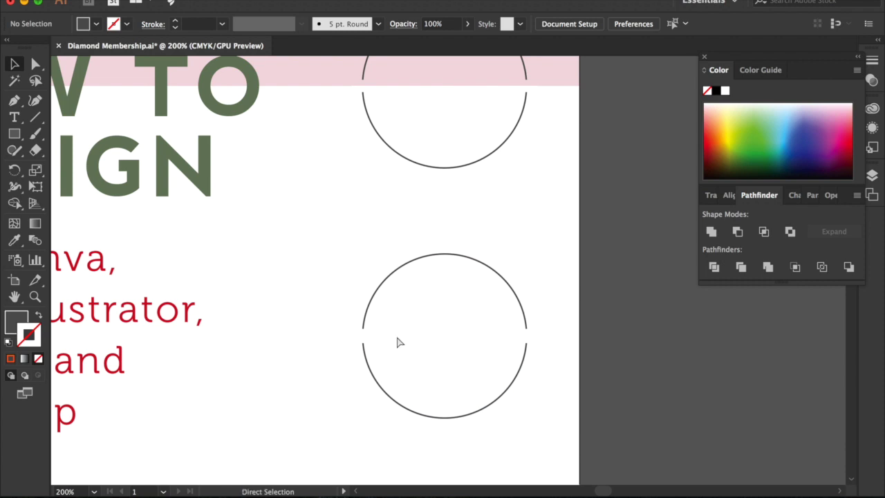
Move the upper circle with its covering rectangles, without the pink block behind it, up so it lies fully on the pink block
key(super+minus)
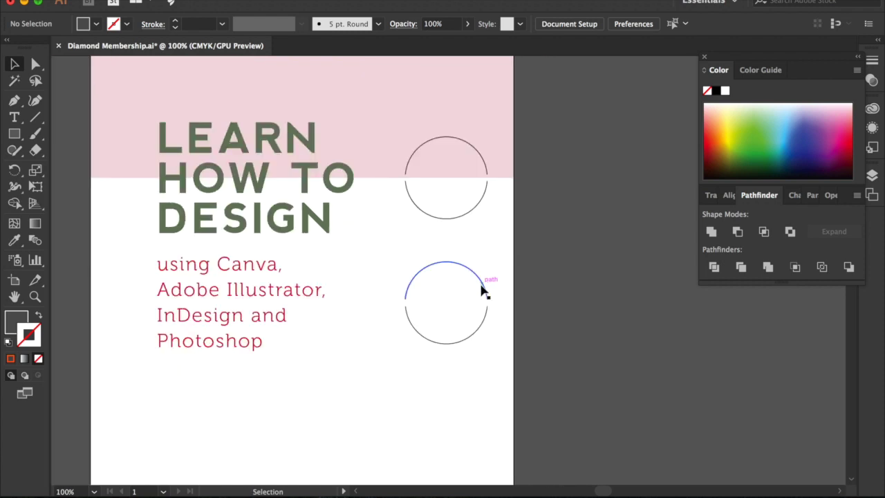
scroll(470, 310, up, 2)
drag(509, 272, 444, 167)
shift+click(447, 132)
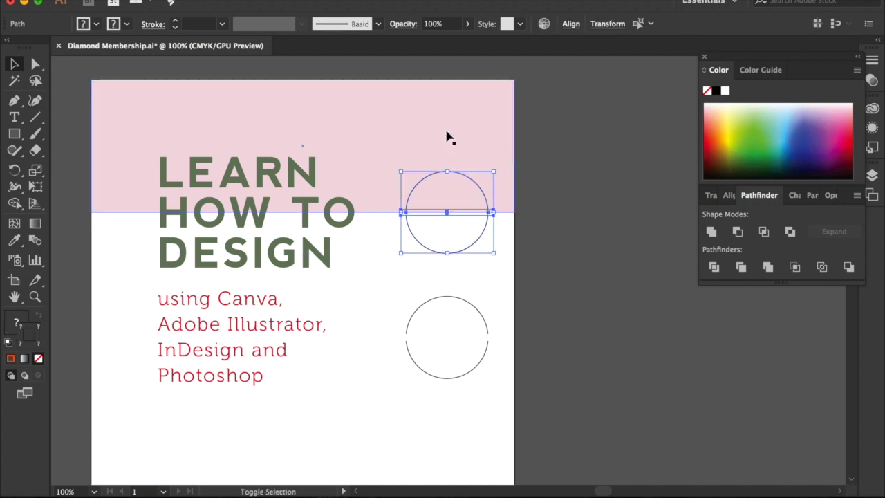
click(458, 196)
drag(459, 196, 407, 158)
key(super+z)
click(494, 247)
drag(493, 253, 439, 165)
shift+click(441, 140)
drag(463, 255, 439, 188)
click(552, 170)
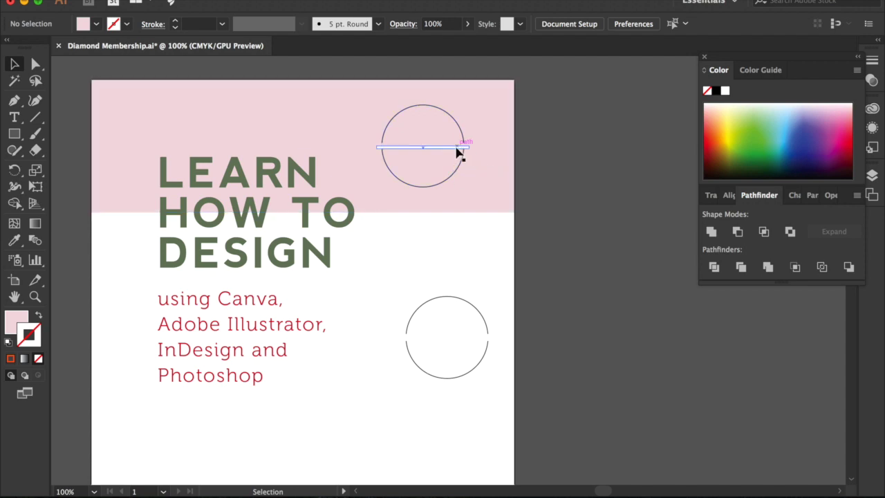
Delete the covering rectangle and the uncut circle from the pink block
click(456, 147)
key(Delete)
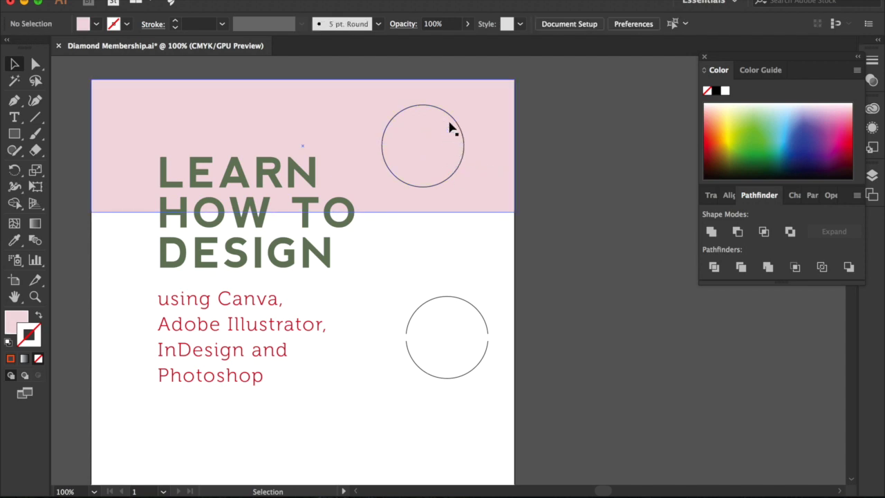
click(452, 121)
key(Delete)
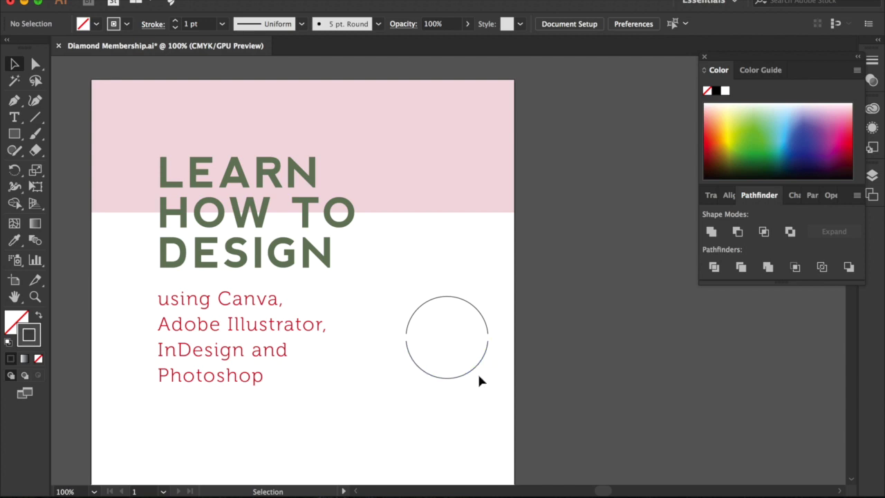
Move the cut circle up onto the pink block, and back down to the white area beside the subtitle
drag(476, 368, 460, 188)
click(538, 197)
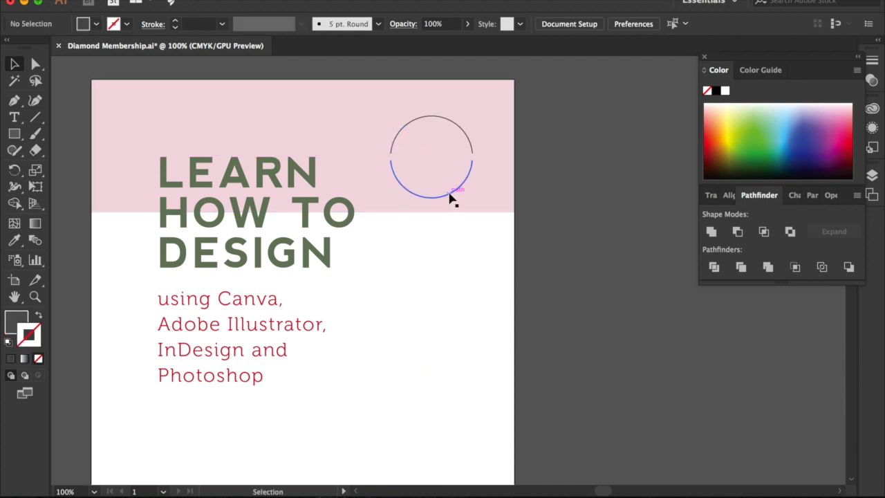
drag(454, 201, 439, 403)
click(509, 371)
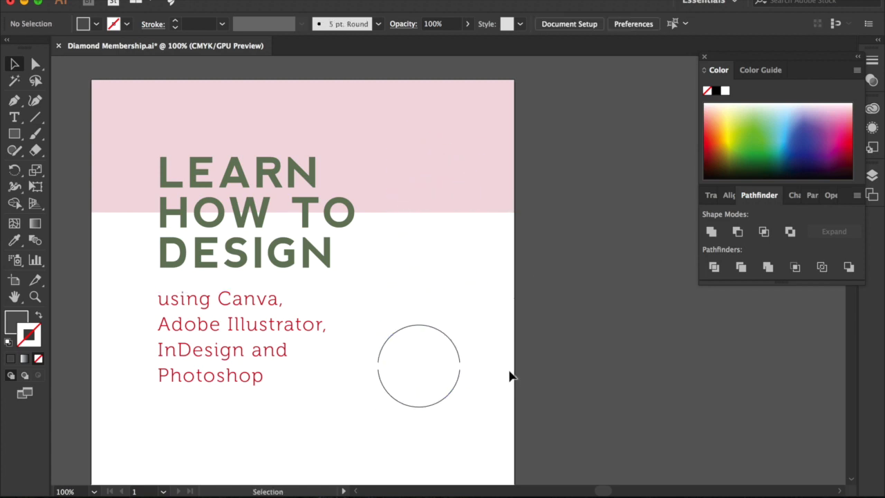
Duplicate the LEARN HOW TO DESIGN headline straight down into the white area below the subtitle
scroll(369, 262, left, 3)
click(9, 326)
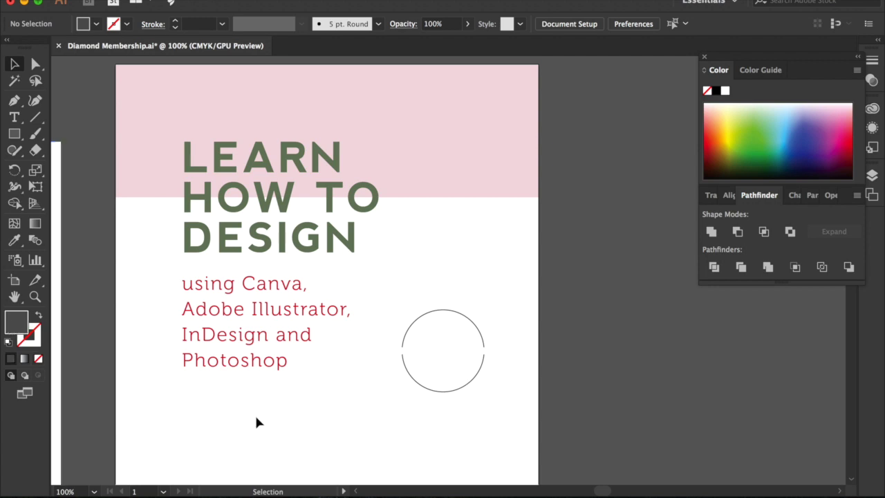
scroll(387, 287, left, 5)
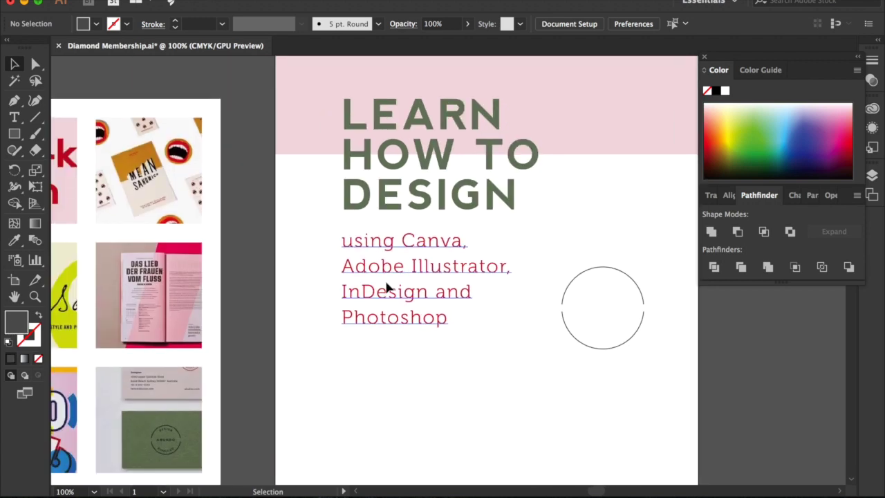
scroll(387, 287, down, 2)
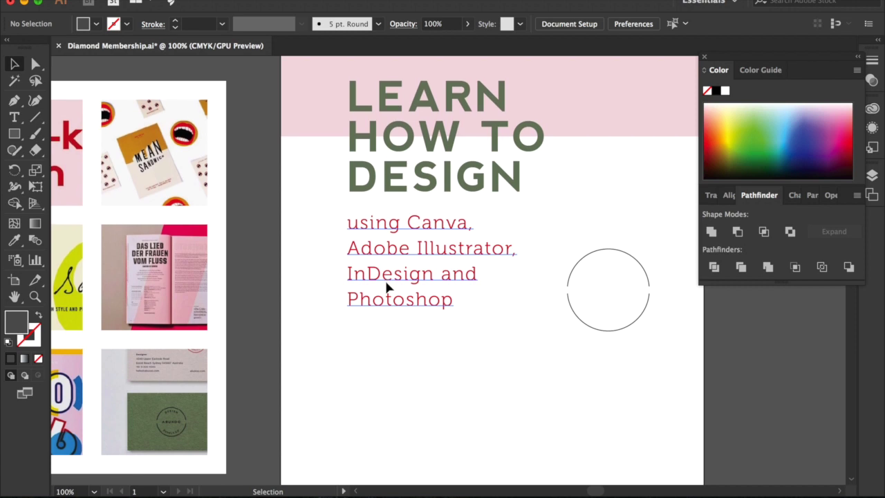
scroll(389, 283, down, 2)
scroll(389, 283, right, 2)
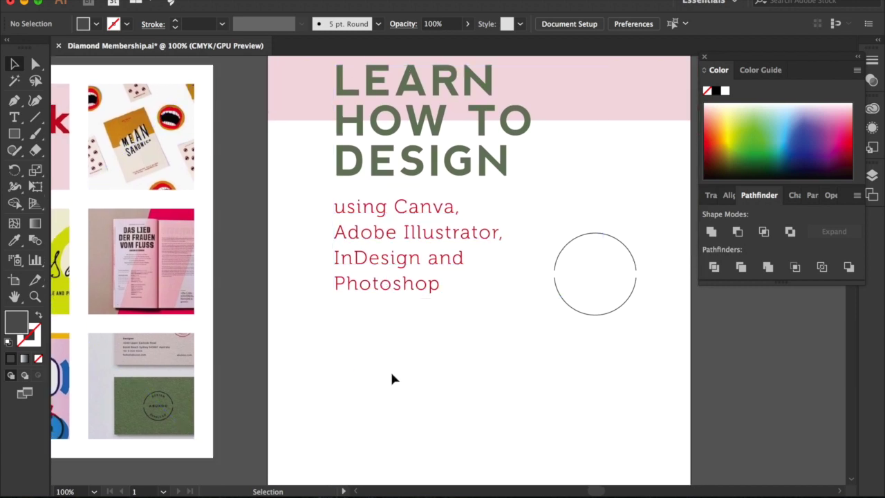
click(401, 179)
drag(405, 168, 409, 424)
Replace all the text in the lower headline copy with "FOR ALL LEVELS"
key(t)
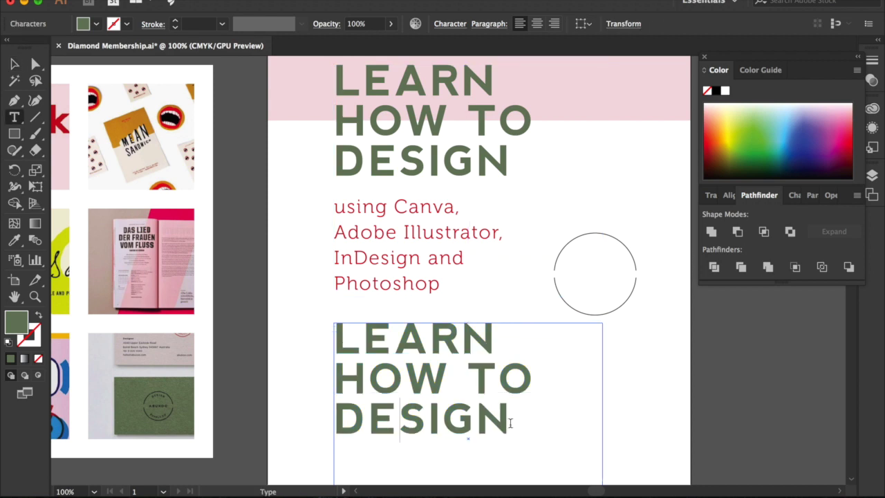
key(super+a)
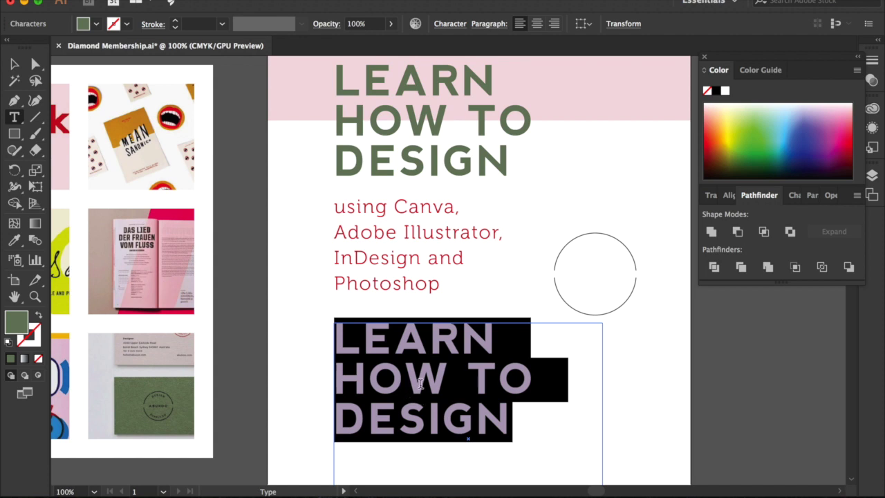
text(FOR ALL LA)
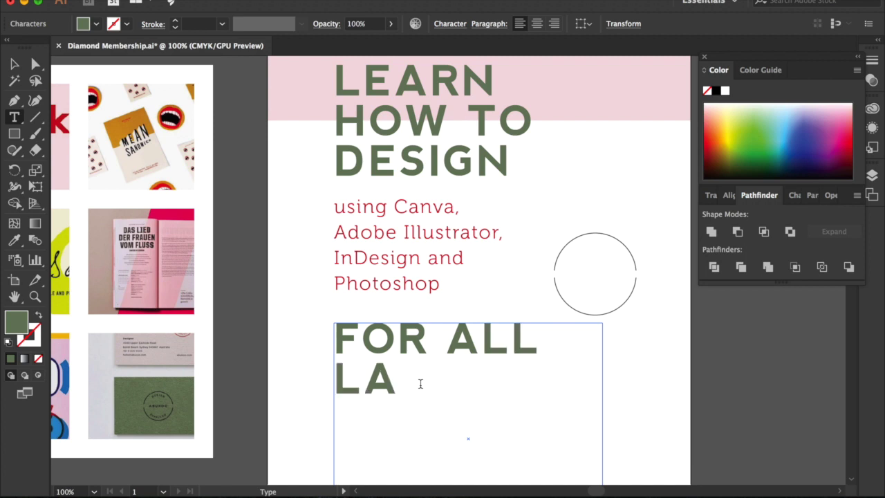
key(BackSpace)
text(EVELS)
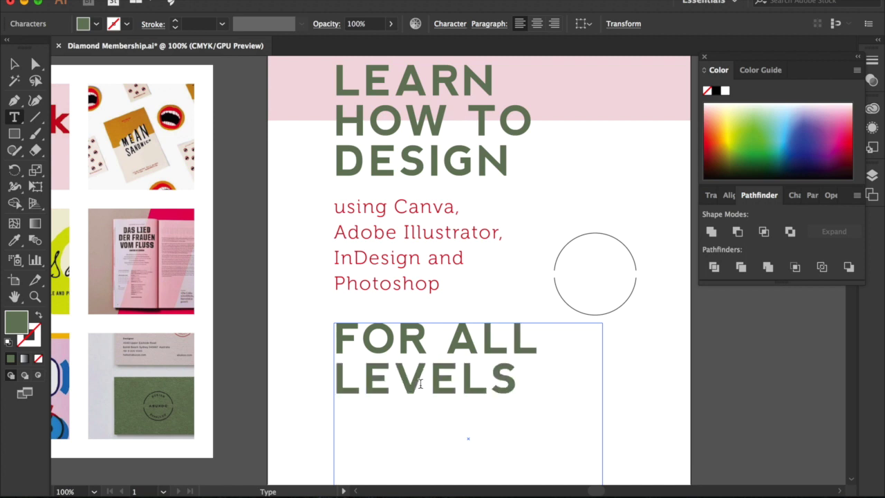
key(Escape)
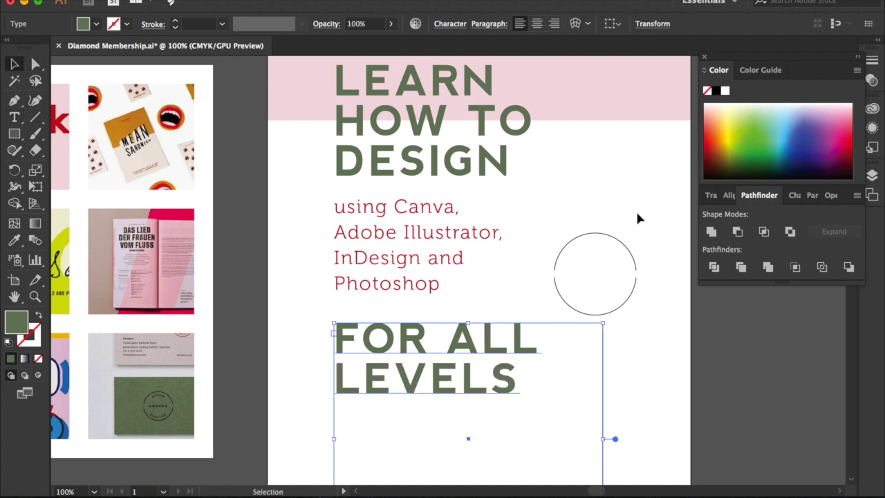
Set the FOR ALL LEVELS text to a 15 pt font size with 17 pt leading
click(792, 197)
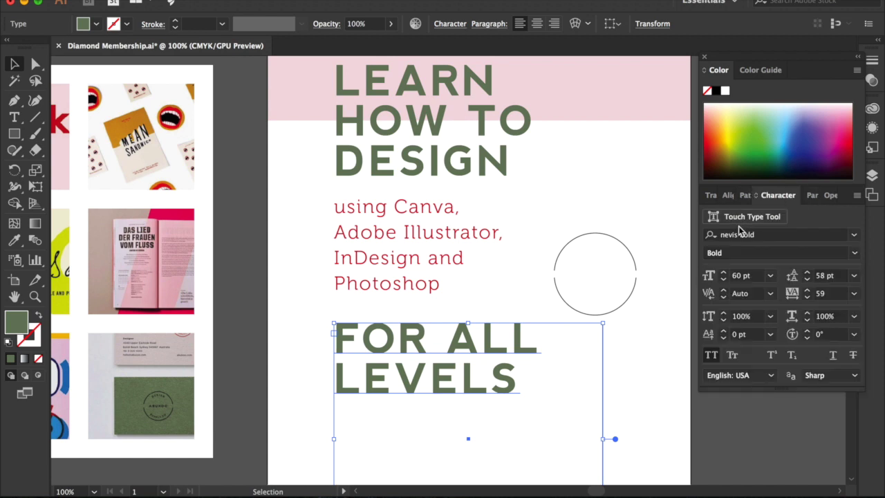
click(723, 279)
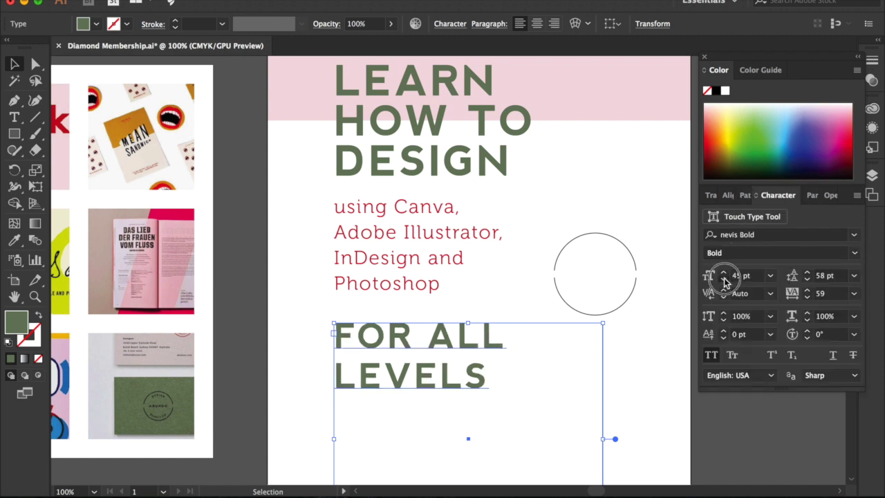
click(724, 280)
click(723, 280)
click(724, 280)
click(806, 281)
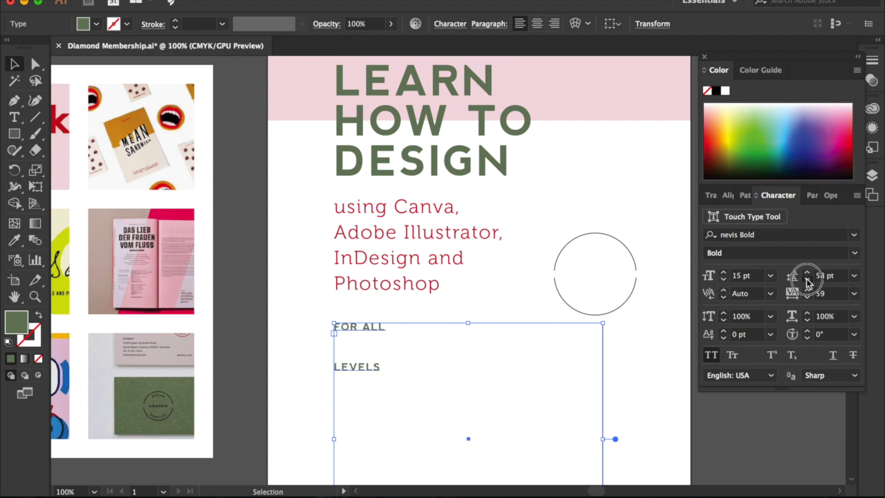
click(807, 280)
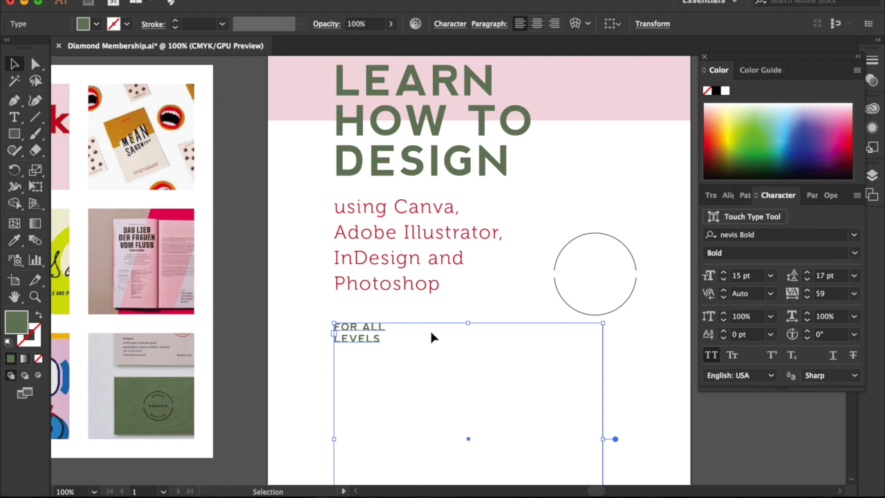
Centre-align the FOR ALL LEVELS text, shrink its frame around the words and place it inside the split circle
click(536, 24)
scroll(587, 370, down, 3)
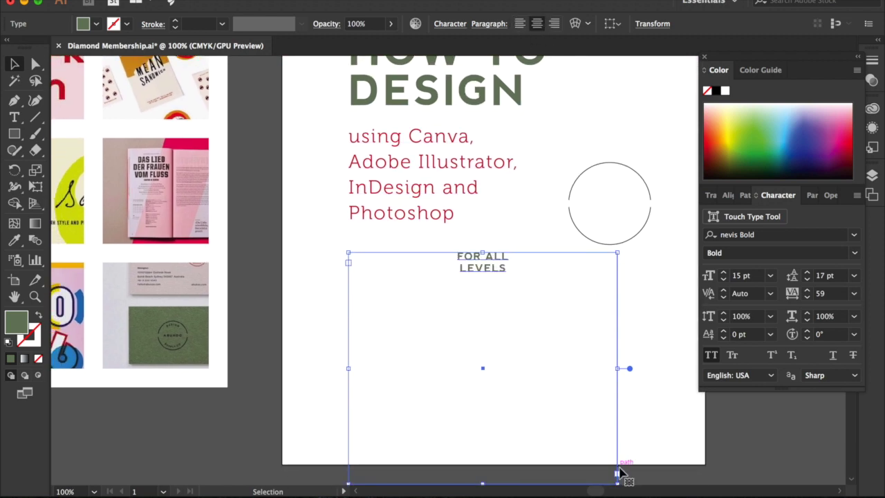
drag(618, 481, 604, 209)
key(super+shift+a)
click(551, 259)
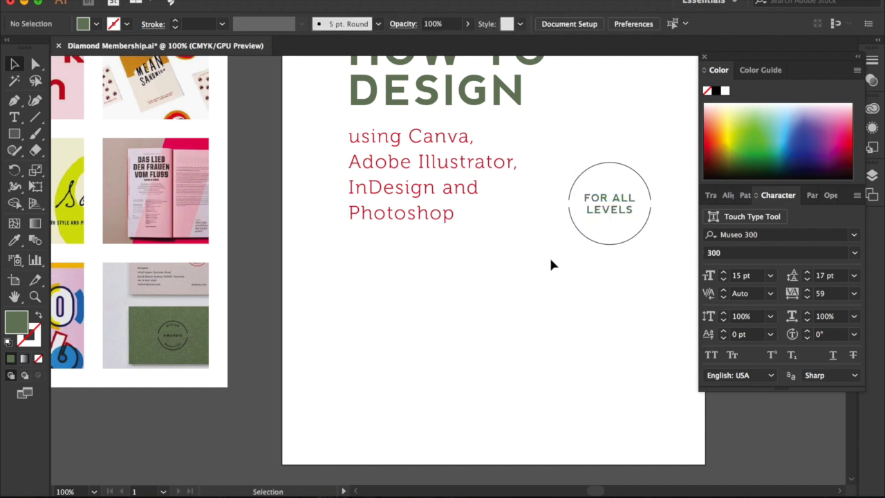
Shrink the headline's text frame to fit closely around its three lines, clear of the circular badge
scroll(551, 259, right, 5)
drag(597, 252, 550, 143)
scroll(456, 130, up, 3)
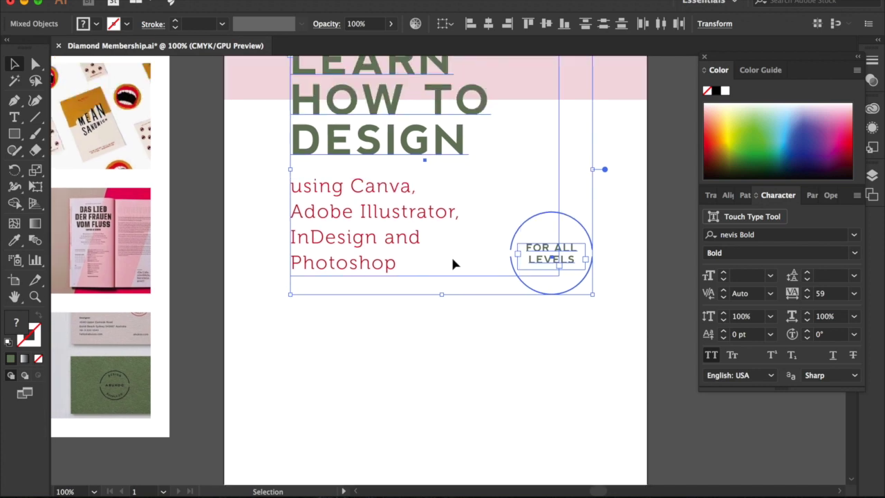
click(451, 365)
click(408, 140)
scroll(527, 249, up, 3)
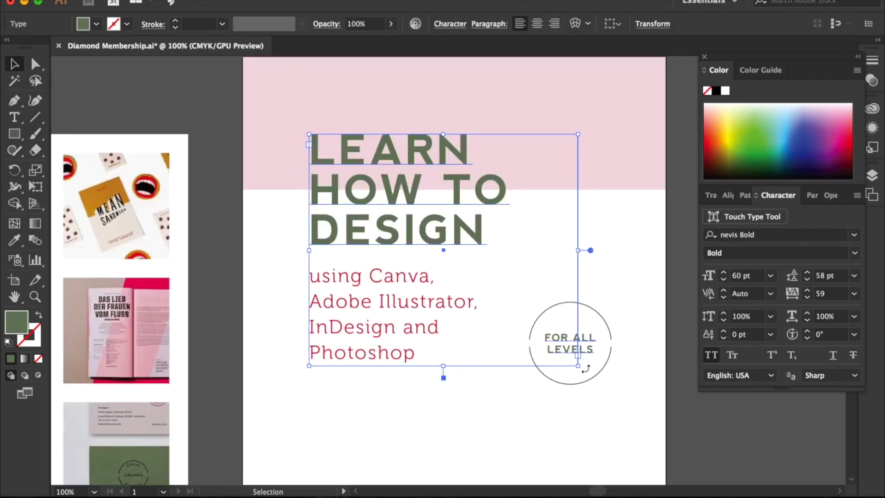
drag(578, 366, 520, 248)
click(425, 345)
Shrink the subtitle's text frame to fit closely around its four lines
click(402, 328)
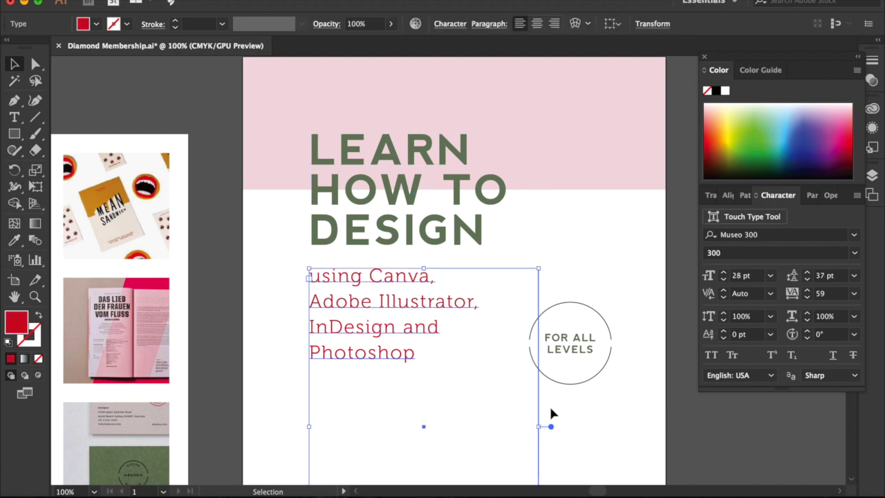
scroll(551, 408, down, 5)
drag(553, 409, 502, 204)
click(546, 240)
Select the split circle together with its text and align them on their vertical centres
drag(614, 259, 566, 126)
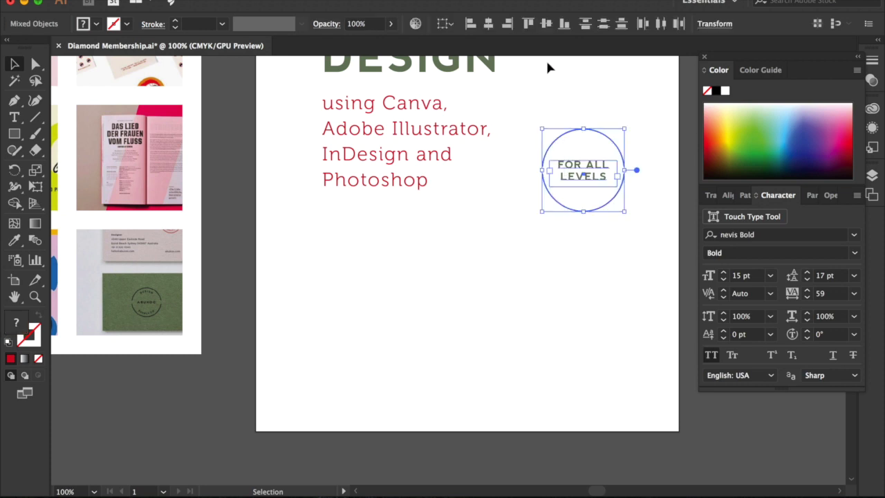
key(super+equal)
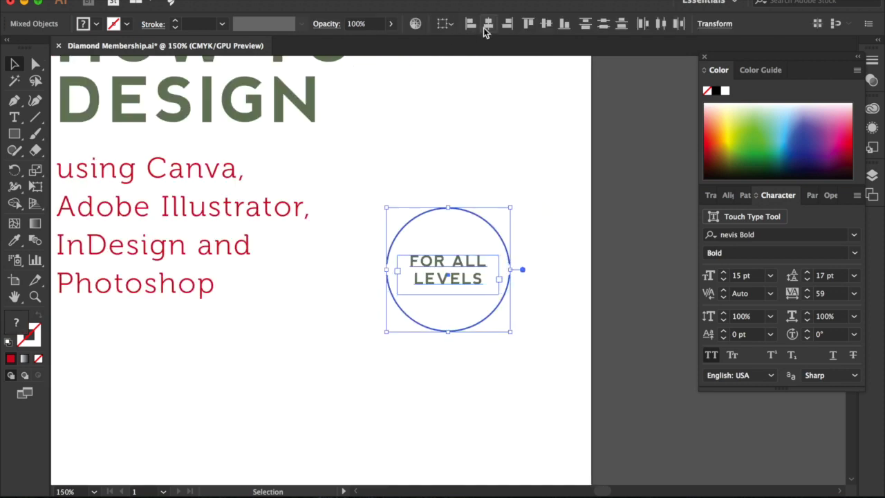
click(546, 24)
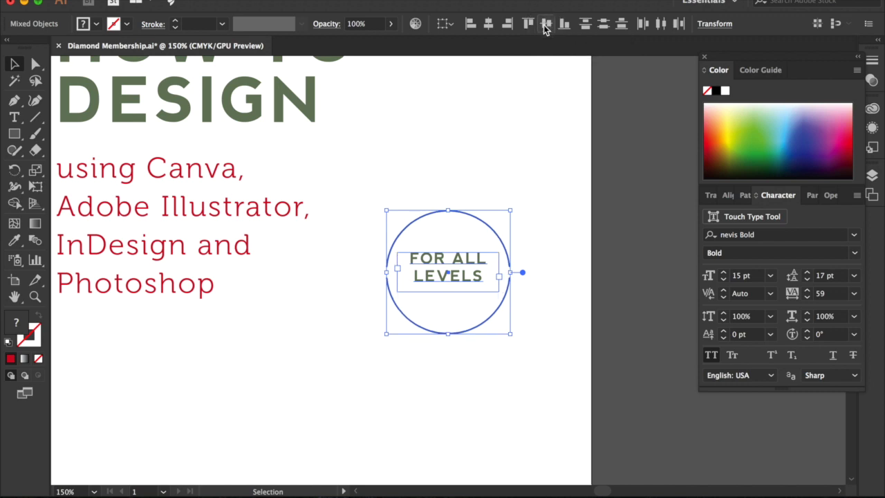
click(523, 219)
Move the FOR ALL LEVELS text slightly down within the circle and nudge it to the right
click(457, 280)
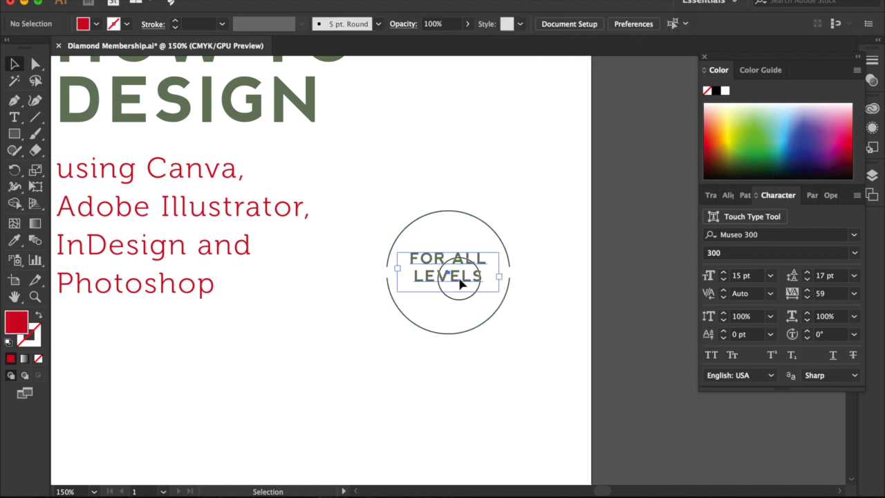
drag(461, 266, 465, 275)
click(551, 281)
click(474, 284)
key(Right)
key(Right)
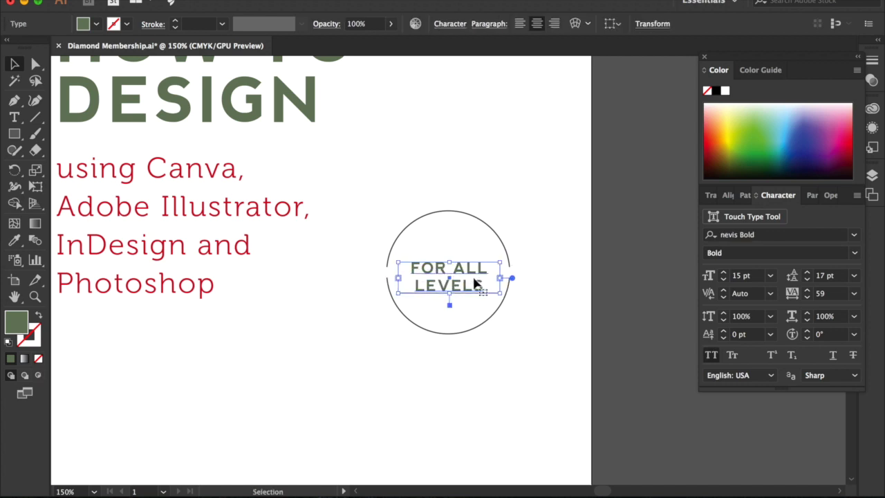
Nudge the FOR ALL LEVELS text up three steps and left two steps to centre it visually in the circle
key(Left)
key(Up)
key(Up)
key(Up)
click(577, 312)
click(464, 286)
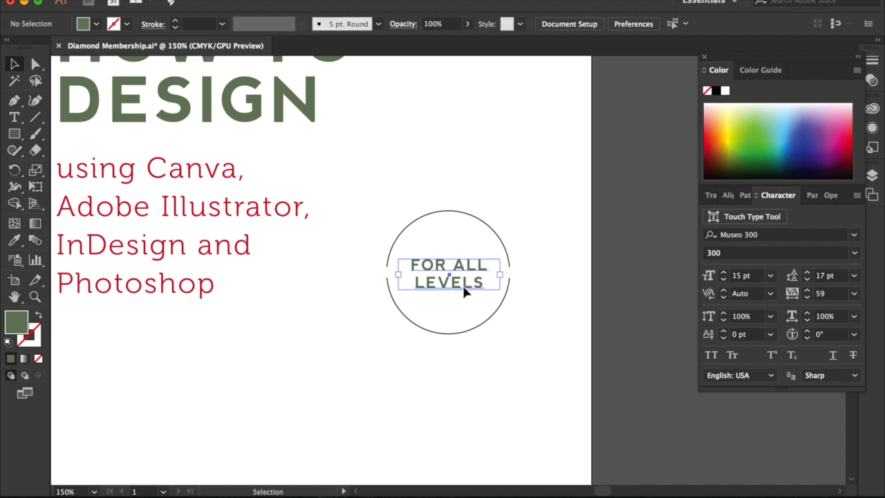
key(Left)
click(454, 414)
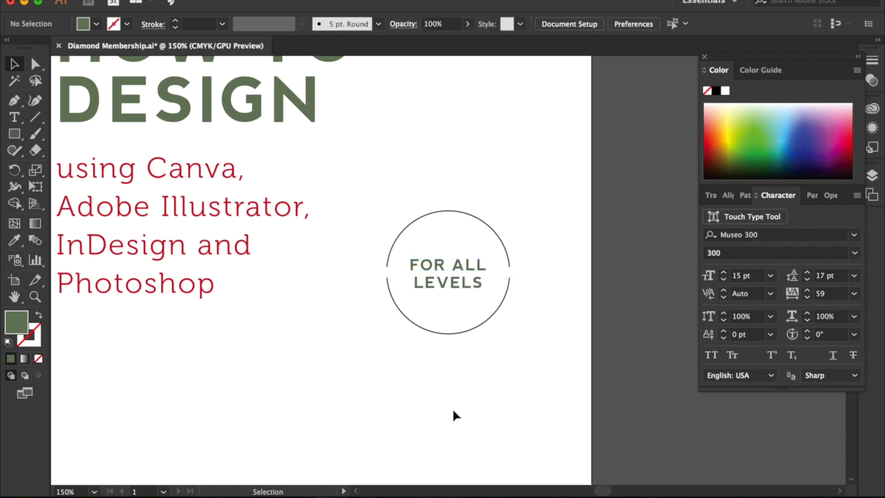
Colour the split circle with the blue sampled from the National Theatre Posters image in the moodboard
key(ctrl+minus)
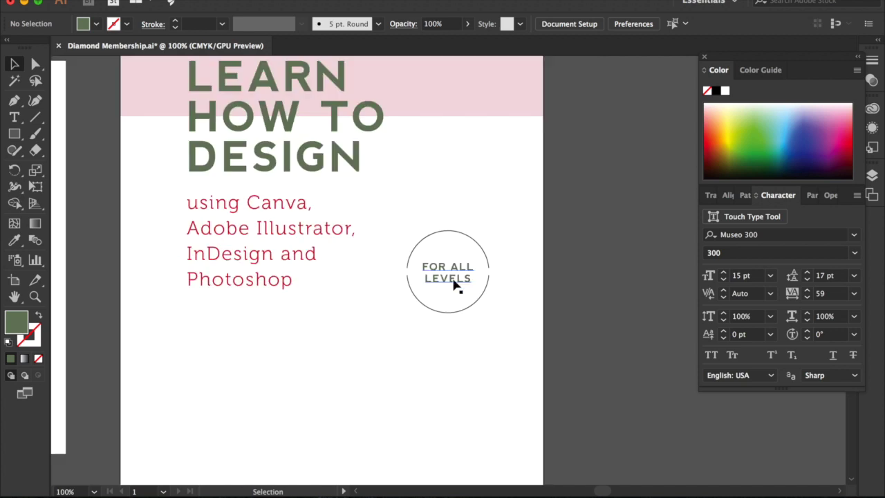
click(450, 313)
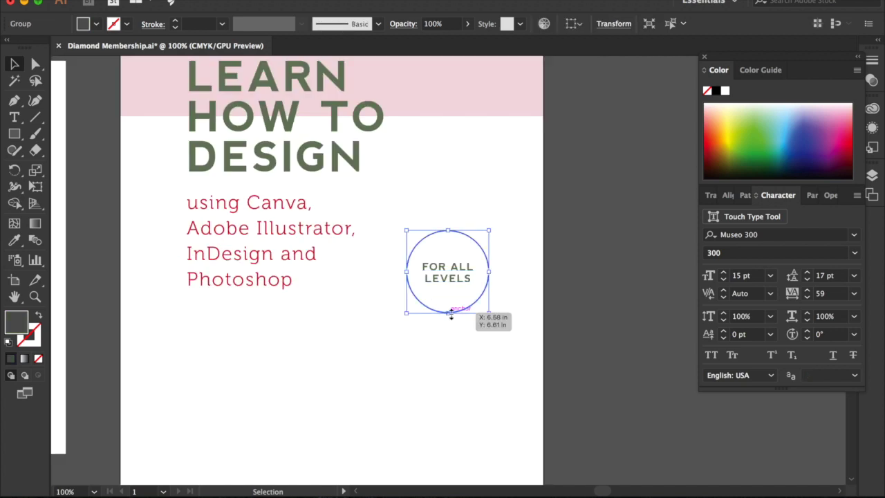
scroll(450, 323, left, 4)
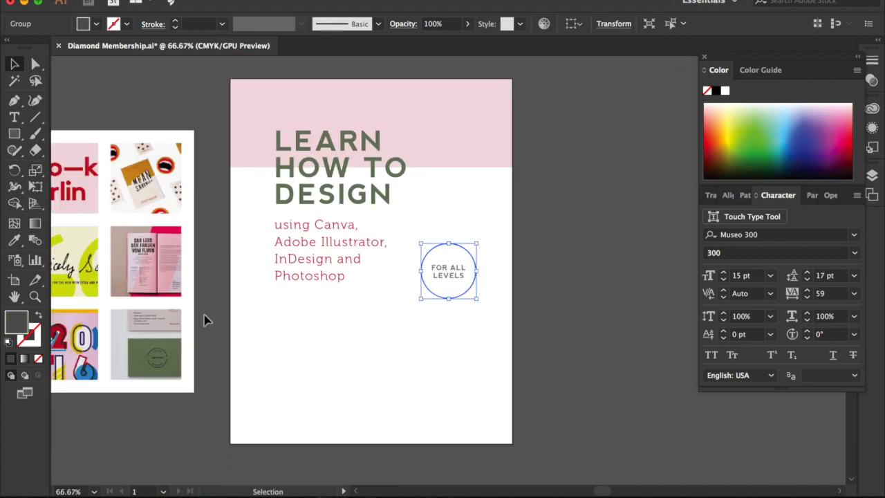
drag(133, 310, 270, 318)
click(14, 242)
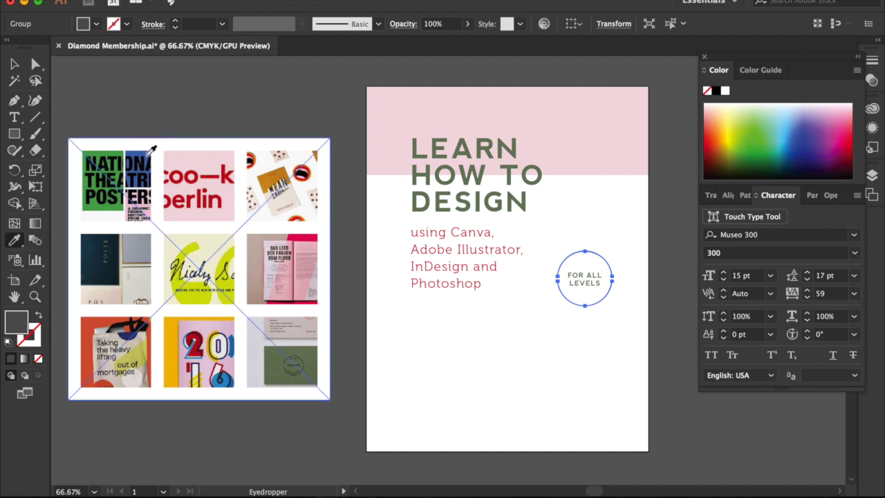
click(147, 151)
click(15, 64)
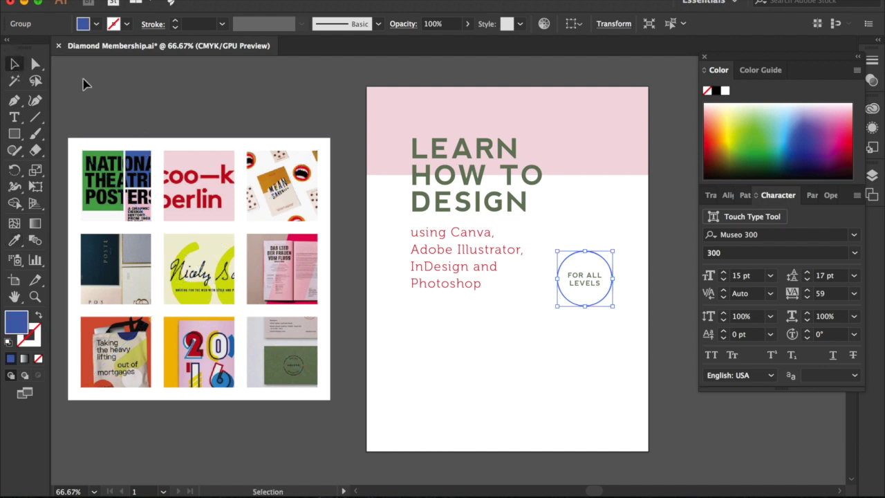
Colour the FOR ALL LEVELS text with the same blue from the National Theatre Posters image
click(574, 286)
click(13, 242)
click(148, 151)
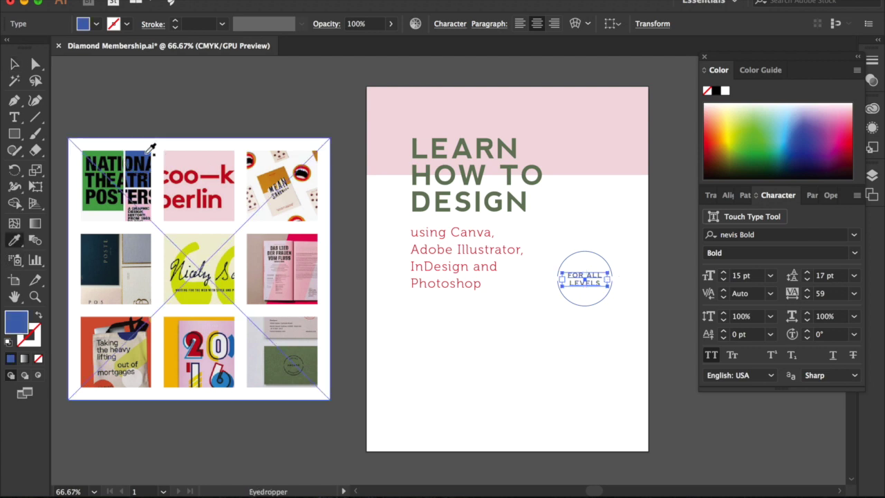
click(14, 64)
click(469, 375)
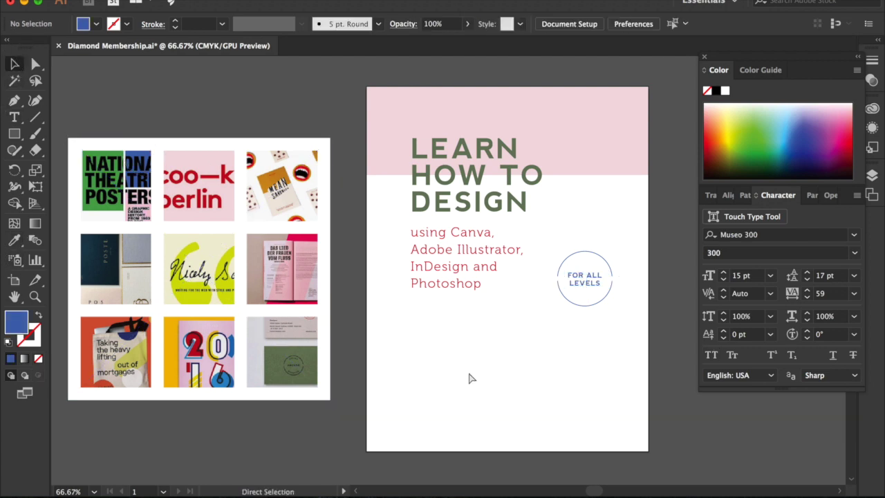
Add a square text area containing "!" in the empty space below the FOR ALL LEVELS badge
key(super+equal)
scroll(469, 374, right, 3)
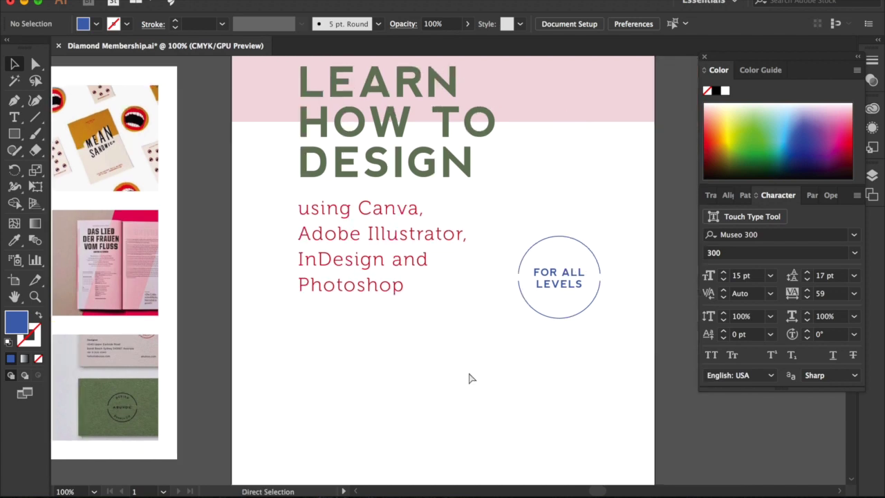
key(super+equal)
scroll(469, 377, right, 3)
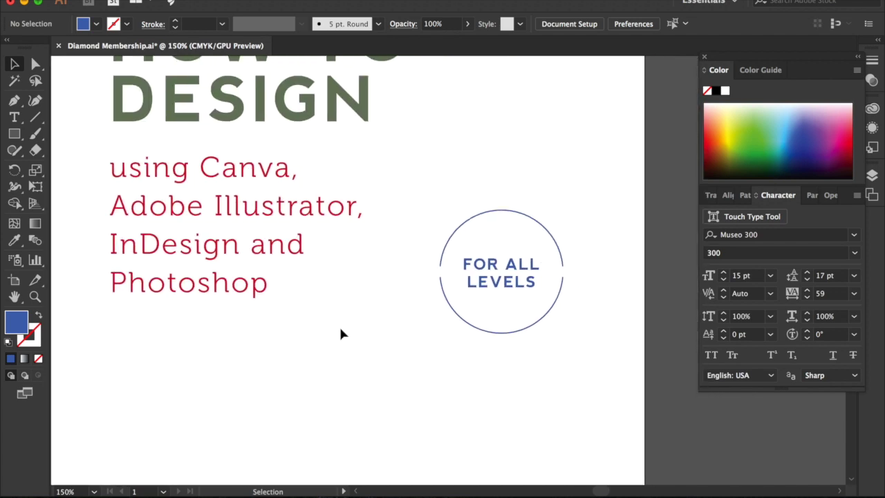
click(14, 117)
drag(327, 363, 438, 478)
text(!)
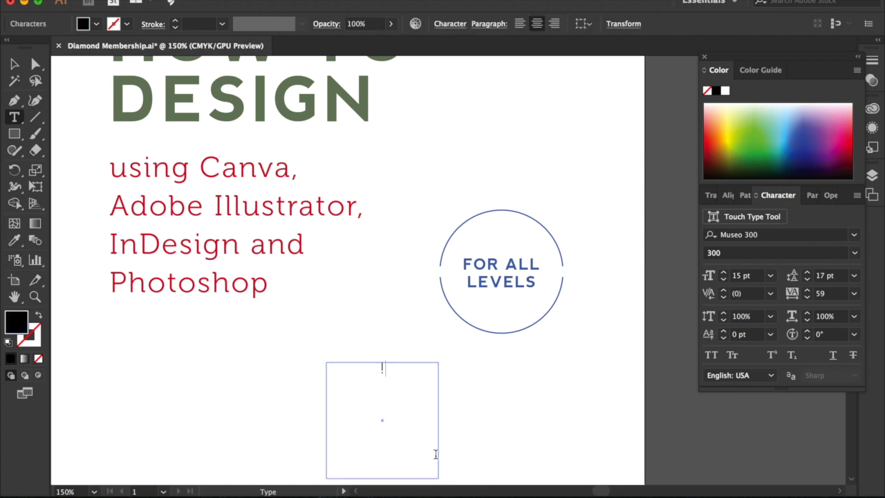
Give the exclamation mark the type style of the FOR ALL LEVELS text and enlarge it to 59 pt
drag(389, 377, 339, 356)
click(14, 239)
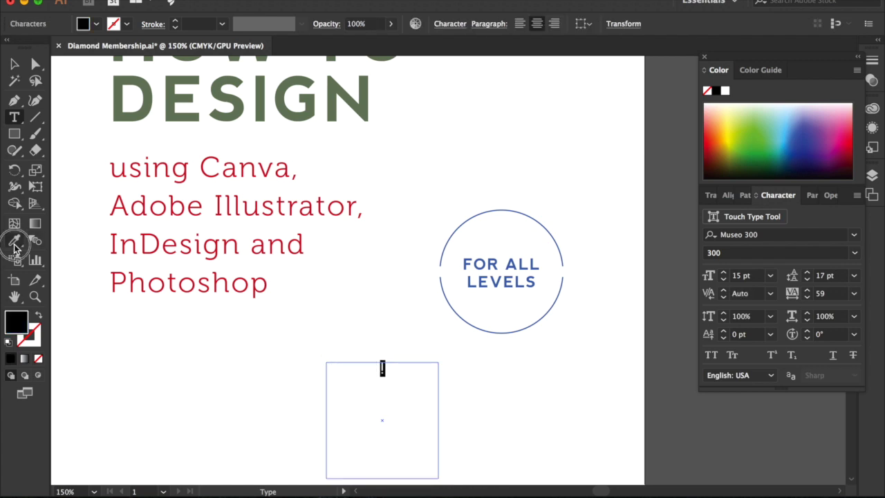
click(490, 262)
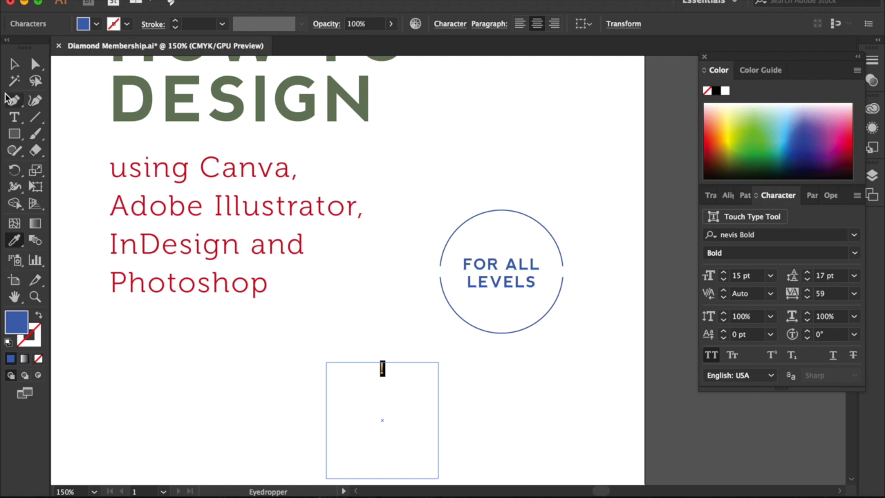
click(13, 64)
click(723, 274)
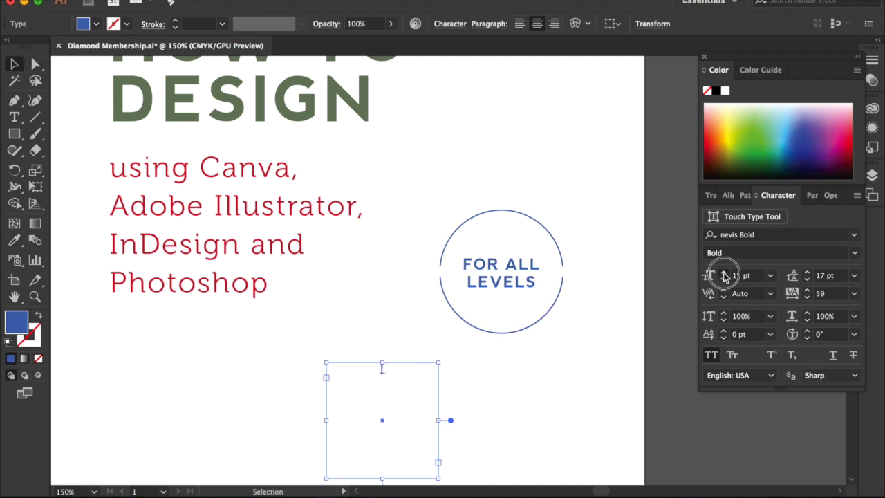
click(724, 275)
click(723, 275)
Colour the exclamation mark with the pale pink of the block behind the headline
key(super+minus)
key(super+minus)
click(13, 240)
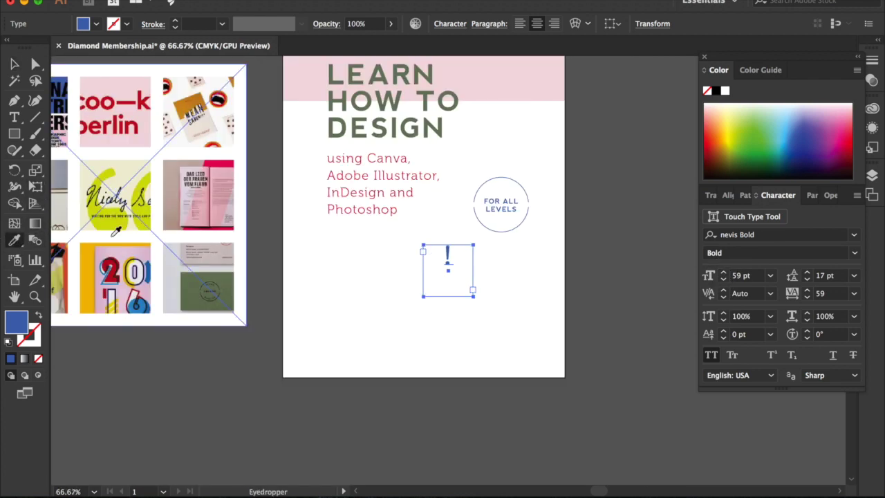
click(511, 78)
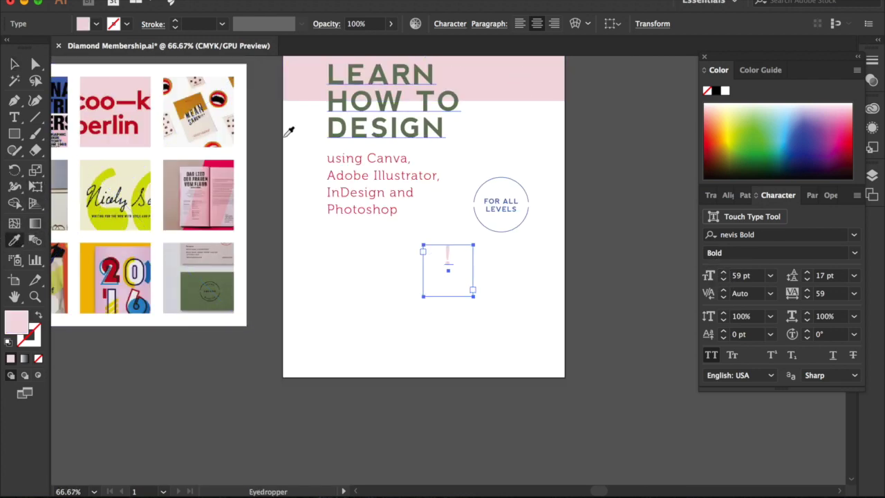
click(13, 63)
click(361, 321)
Move the exclamation mark onto the FOR ALL LEVELS badge and enlarge it to 100 pt
key(super+=)
key(super+=)
key(super+=)
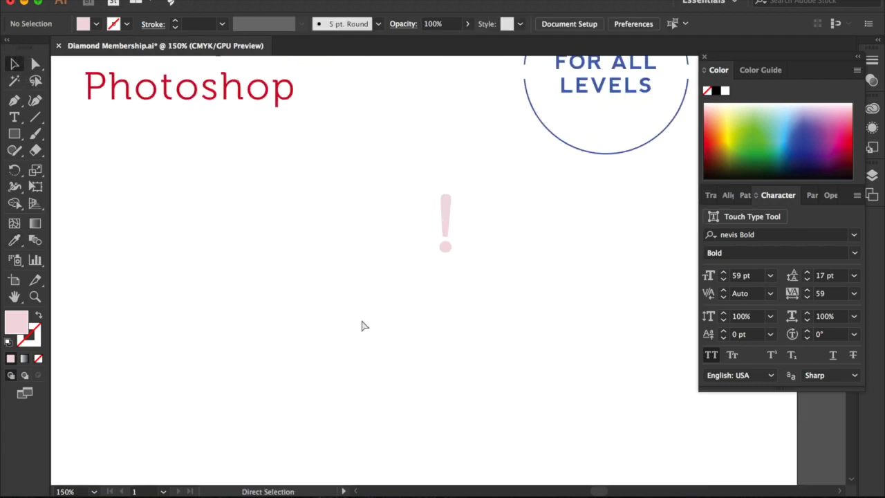
scroll(362, 323, up, 4)
scroll(362, 322, right, 1)
click(421, 329)
drag(421, 329, 580, 179)
click(722, 273)
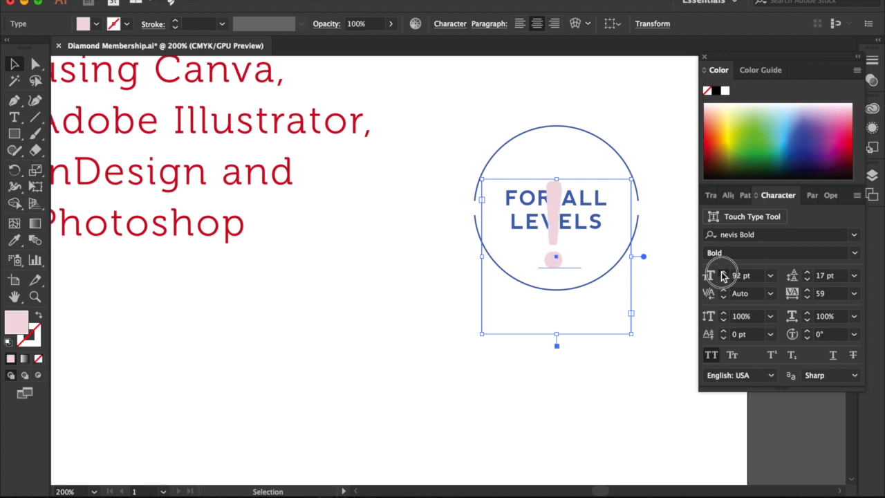
Centre the exclamation mark inside the split circle, fine-tuning its position with small nudges
drag(553, 190, 558, 165)
key(Left)
key(Left)
key(Up)
key(Right)
Send the pink exclamation mark to the back, behind the FOR ALL LEVELS text
key(shift+super+[)
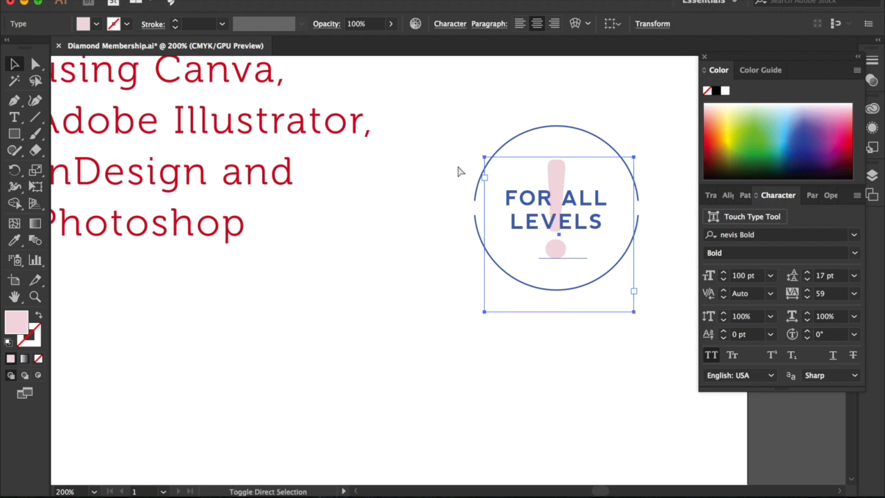
click(187, 1)
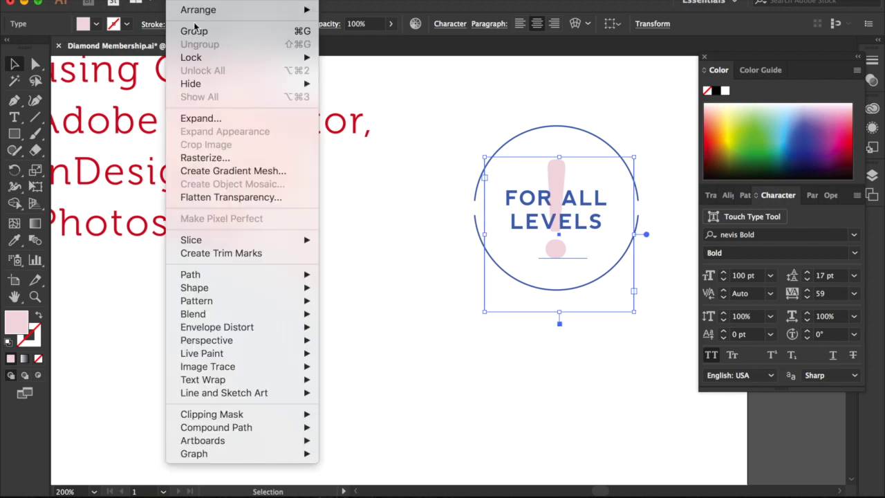
mouse_move(197, 12)
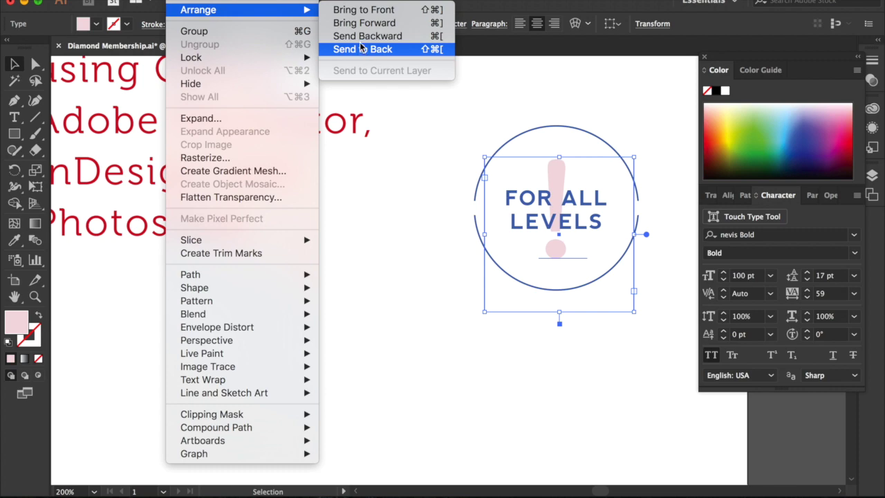
click(433, 253)
click(430, 258)
Reduce the font size of the FOR ALL line so it is smaller than LEVELS in the badge
key(super+minus)
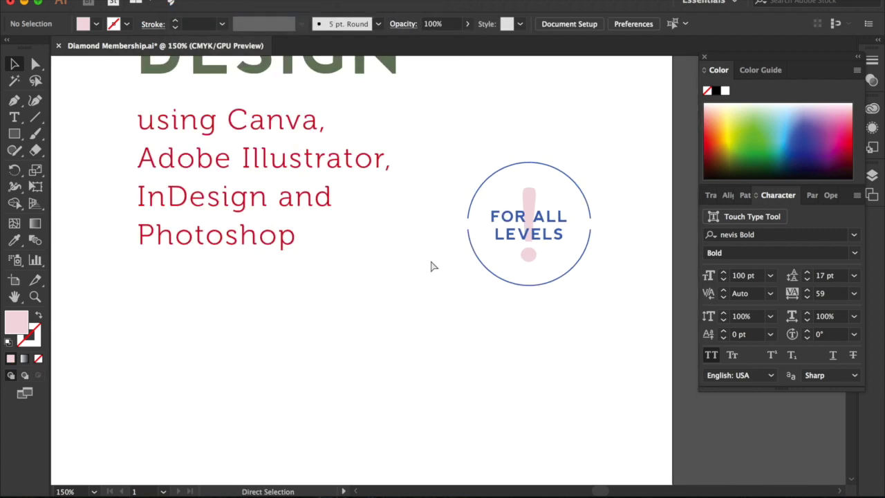
key(super+minus)
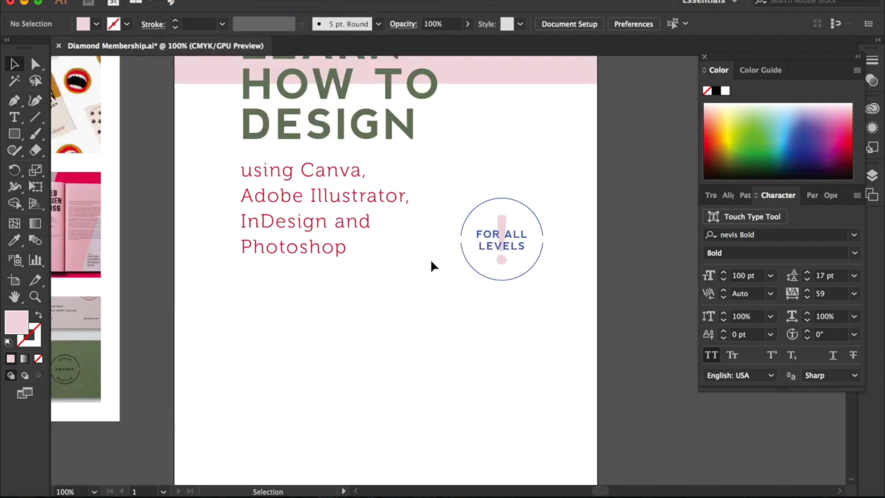
double_click(513, 250)
triple_click(514, 233)
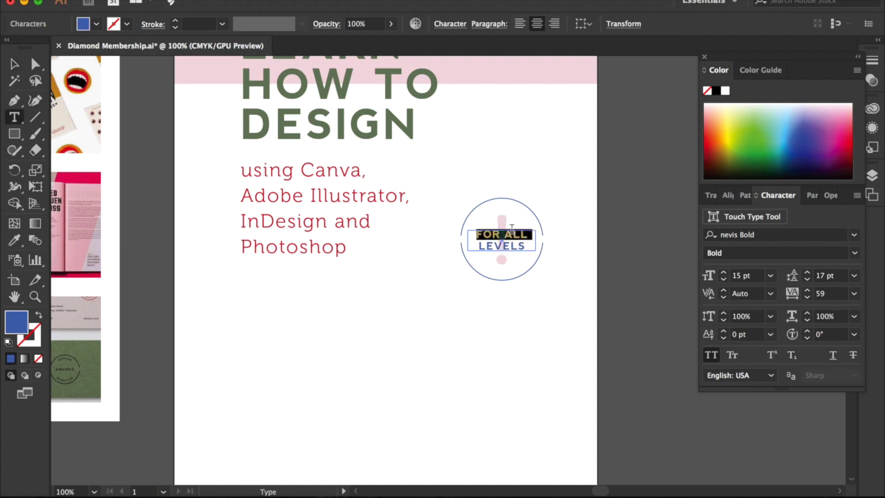
key(super+plus)
key(super+plus)
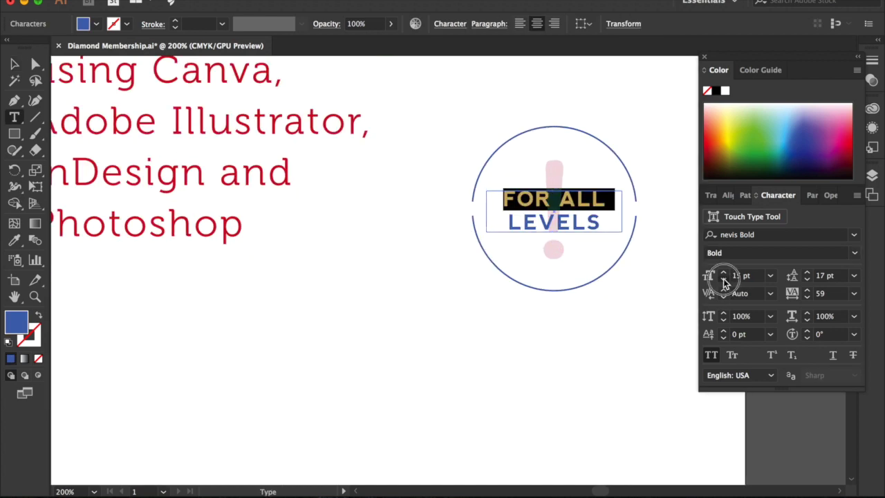
click(723, 279)
click(723, 272)
click(723, 271)
click(723, 272)
click(723, 271)
click(18, 64)
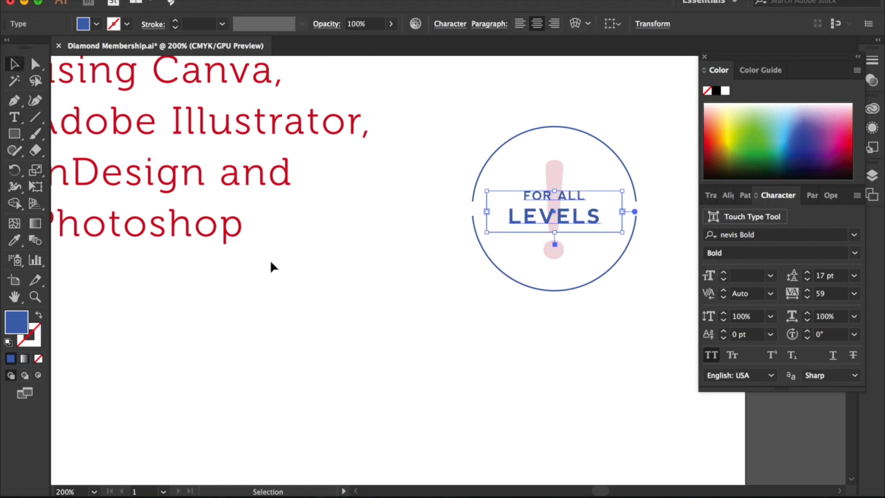
Enlarge the exclamation mark to 123 pt and recentre it behind the text in the circle
click(328, 341)
drag(555, 165, 559, 166)
click(723, 272)
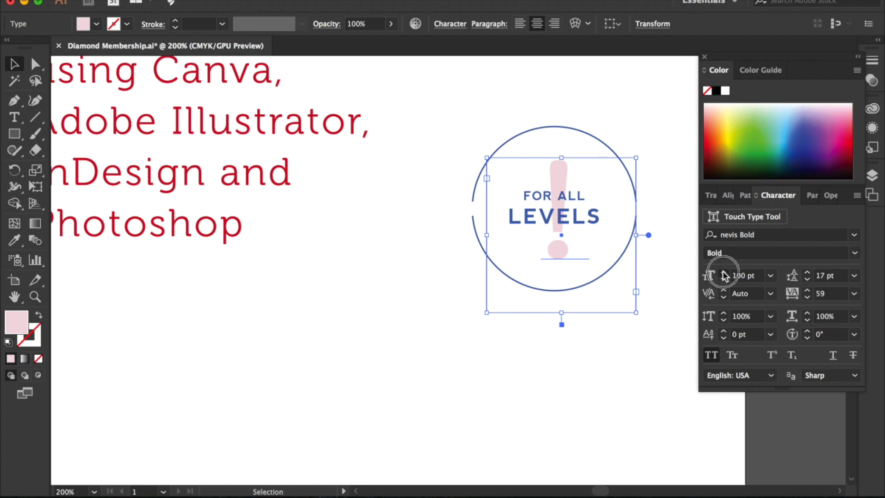
drag(565, 173, 560, 154)
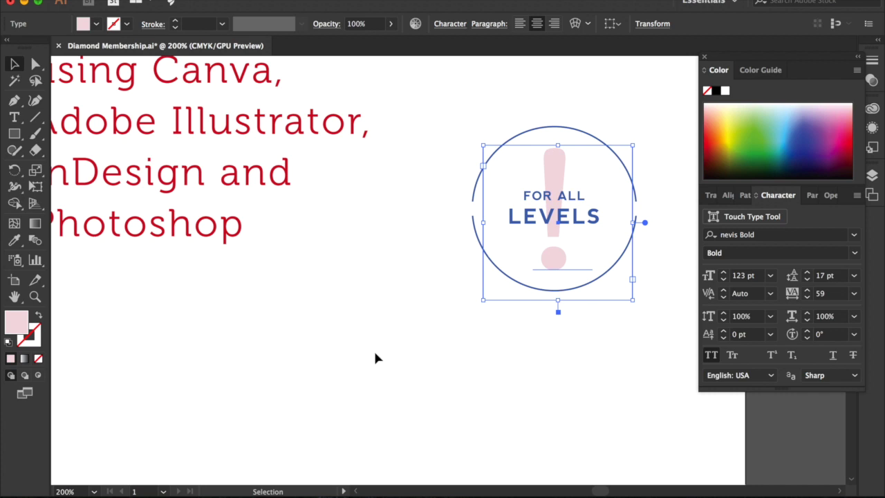
click(407, 336)
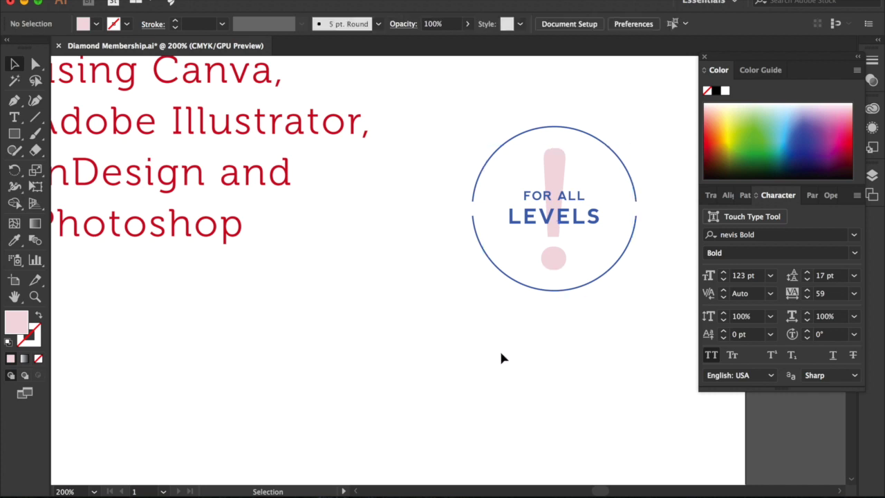
Recolour the badge's split circle with the pale pink sampled from the block behind the headline
key(super+minus)
key(super+minus)
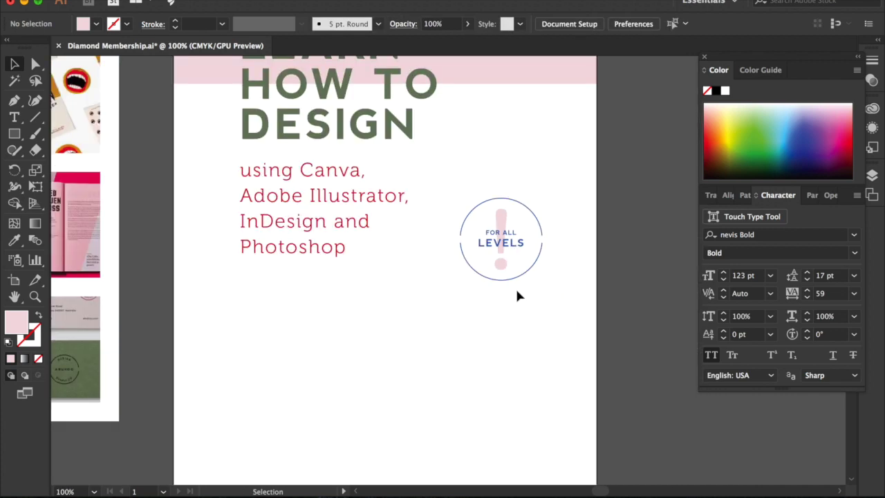
click(518, 277)
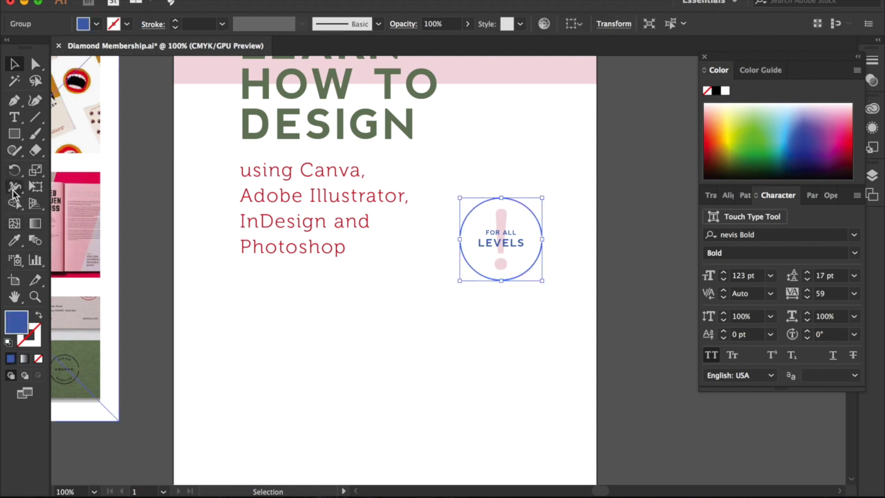
click(13, 240)
click(530, 69)
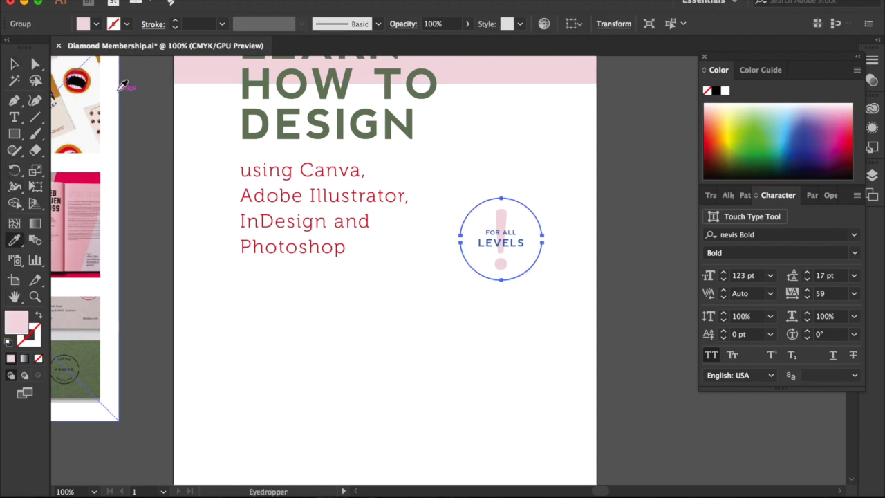
click(15, 66)
click(338, 376)
Move the complete FOR ALL LEVELS badge to the lower-right corner of the page
drag(563, 323, 461, 198)
scroll(462, 199, down, 3)
drag(493, 166, 506, 347)
click(374, 300)
Swap the LEARN HOW TO DESIGN headline's fill and stroke to make outlined green lettering, and set its size to 62 pt
scroll(375, 300, left, 3)
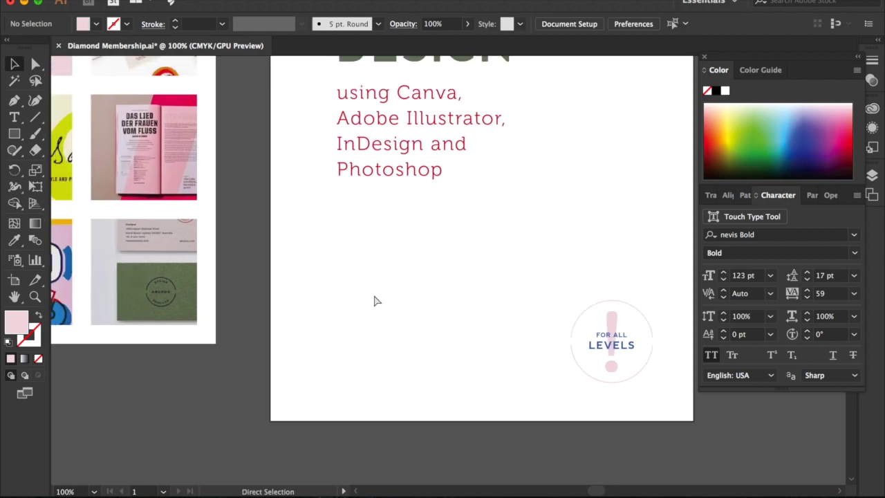
key(super+minus)
scroll(374, 301, up, 3)
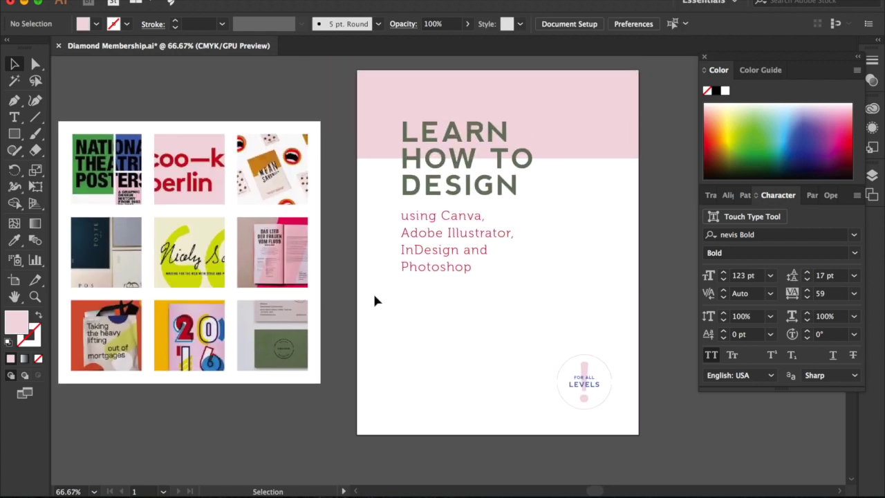
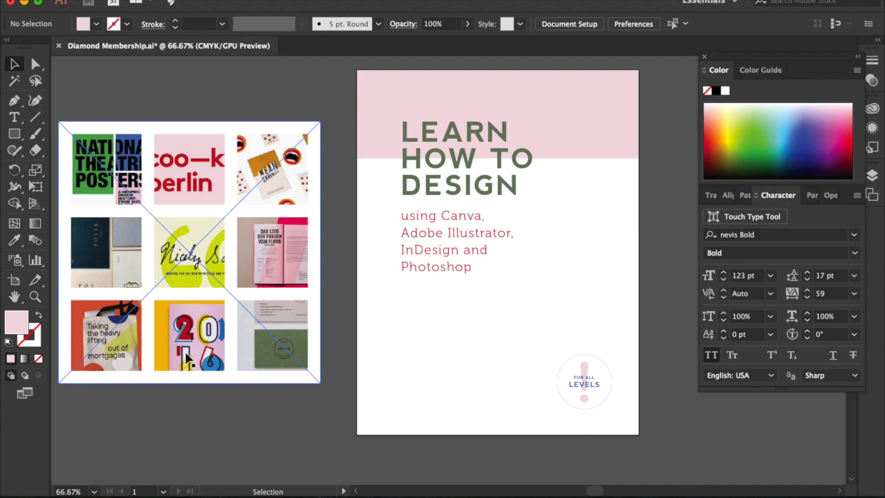
click(451, 187)
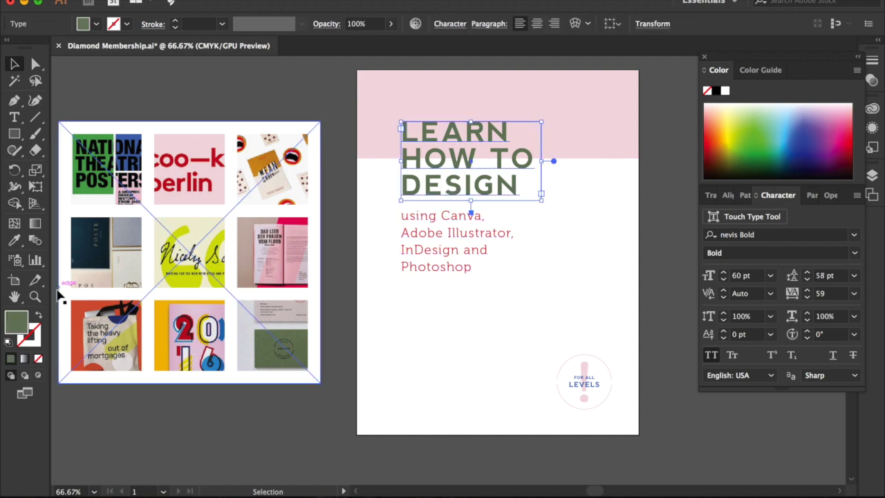
click(39, 316)
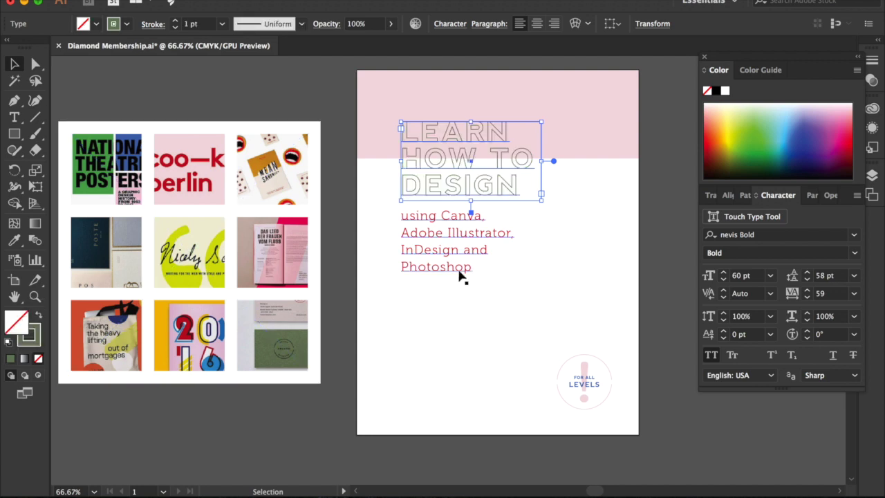
click(39, 315)
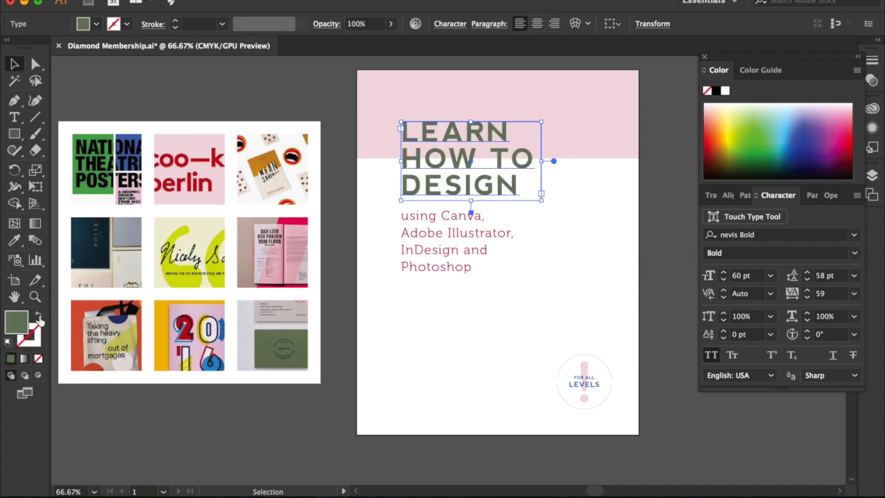
click(39, 316)
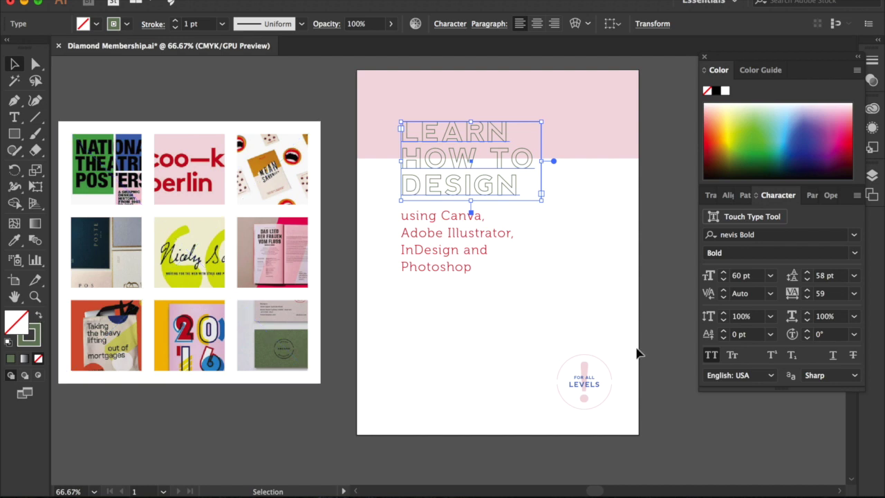
click(723, 273)
click(723, 272)
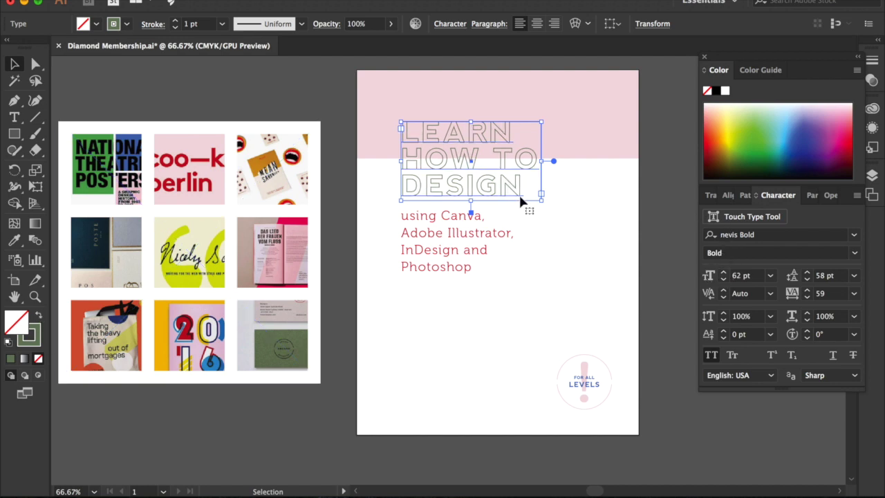
Move the subtitle down to make room and scale the headline up to about 85.63 pt with Free Transform
drag(447, 255, 446, 293)
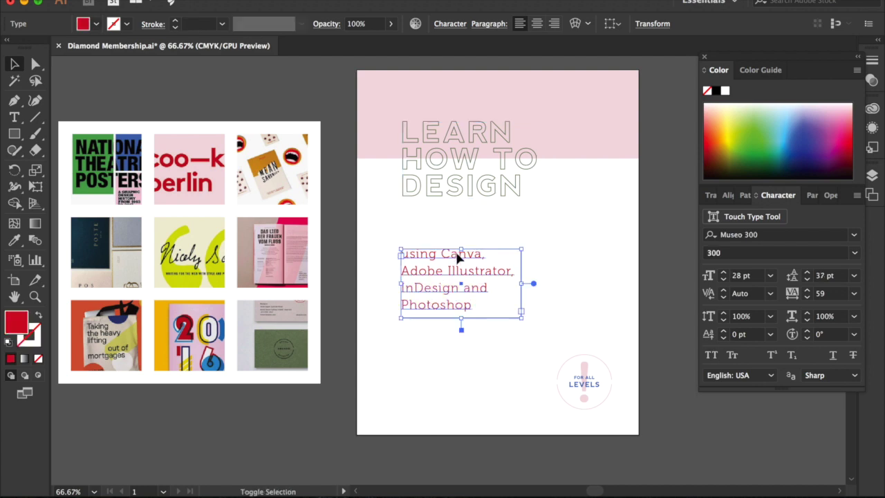
click(500, 181)
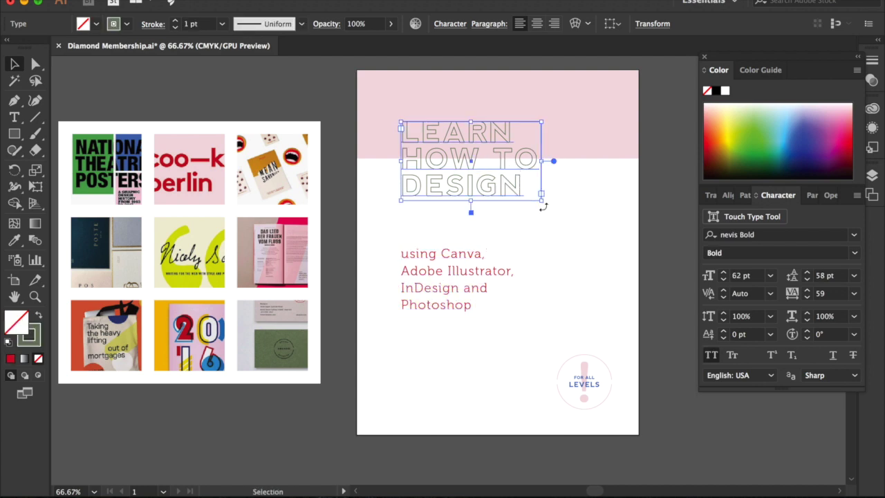
key(e)
drag(541, 199, 589, 237)
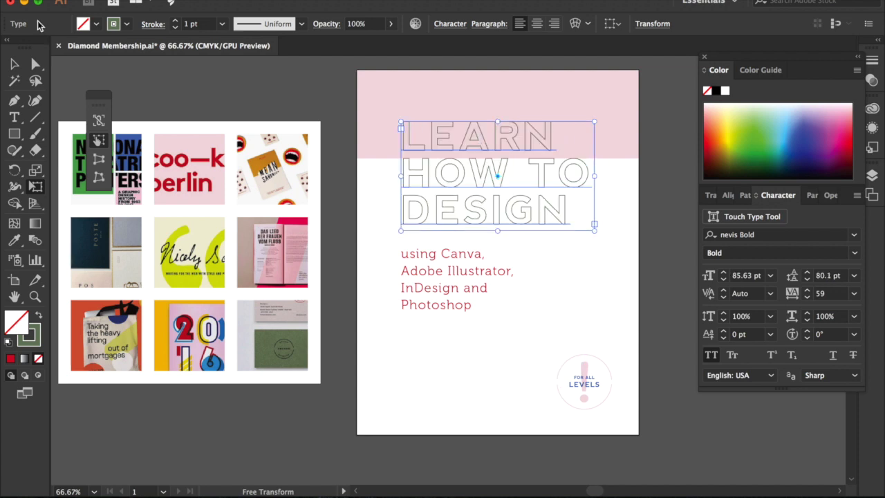
Move the enlarged outlined headline slightly up the page, keeping its left edge aligned with the subtitle
click(13, 64)
click(389, 329)
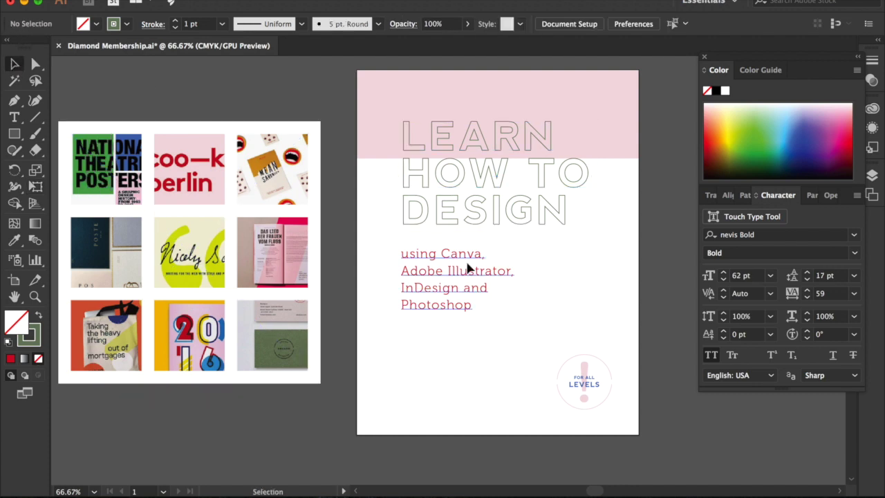
drag(523, 208, 518, 193)
click(598, 289)
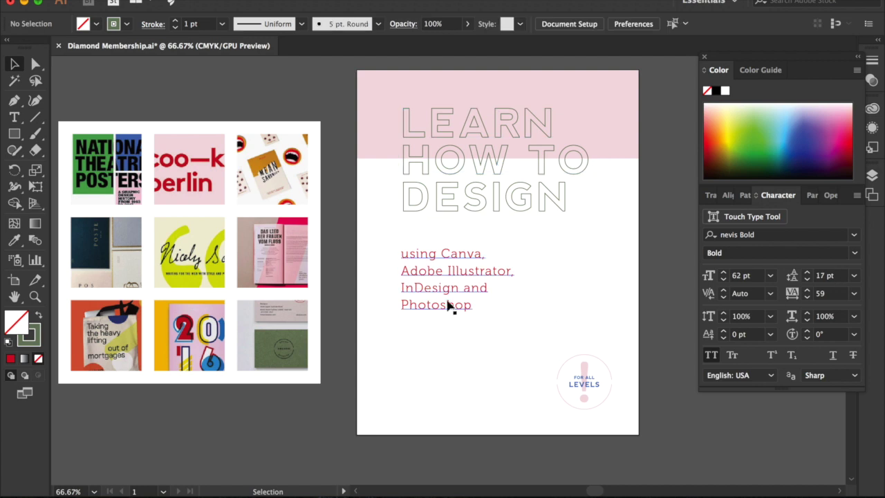
Move the red "using Canva, Adobe Illustrator, InDesign and Photoshop" text up to sit just below DESIGN
drag(435, 290, 435, 260)
click(347, 191)
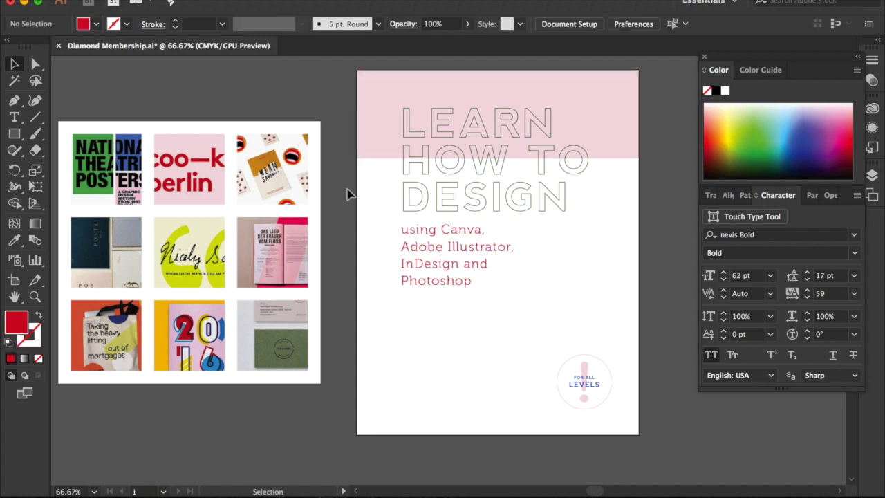
Recolour the pink header rectangle with pale yellow sampled from the central mood-board image and extend its lower edge to the middle of DESIGN
click(619, 107)
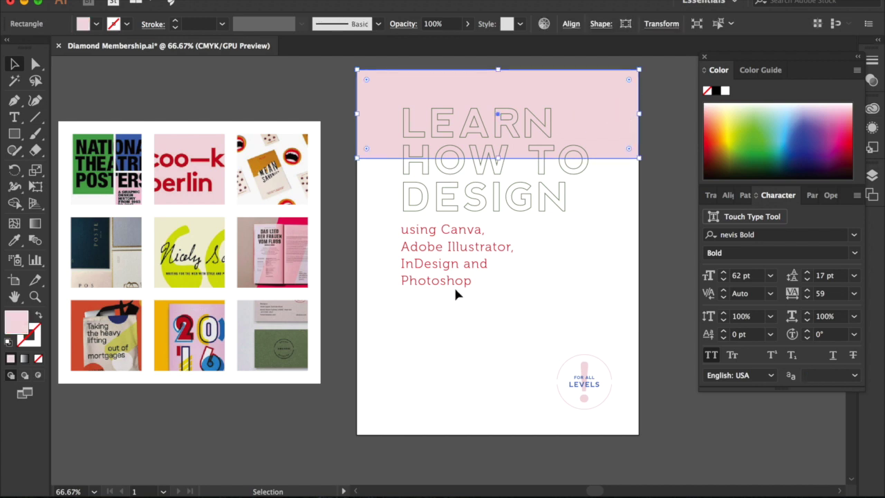
click(14, 240)
click(202, 303)
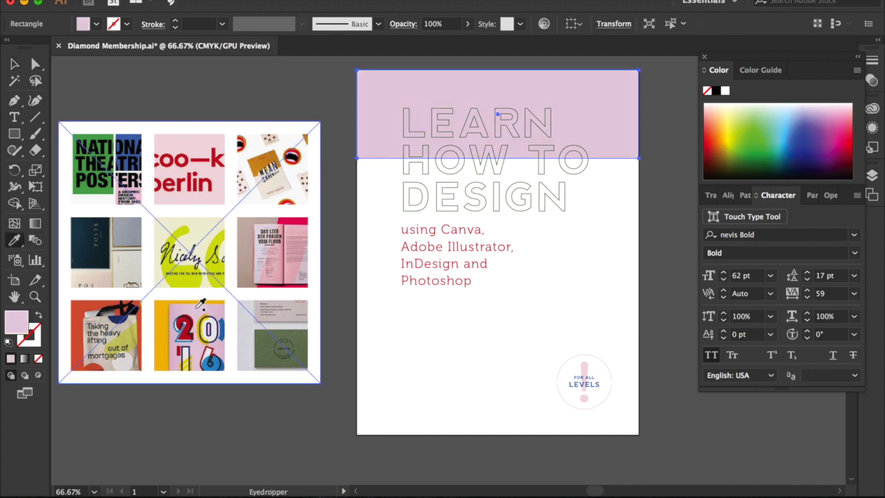
click(242, 333)
click(201, 226)
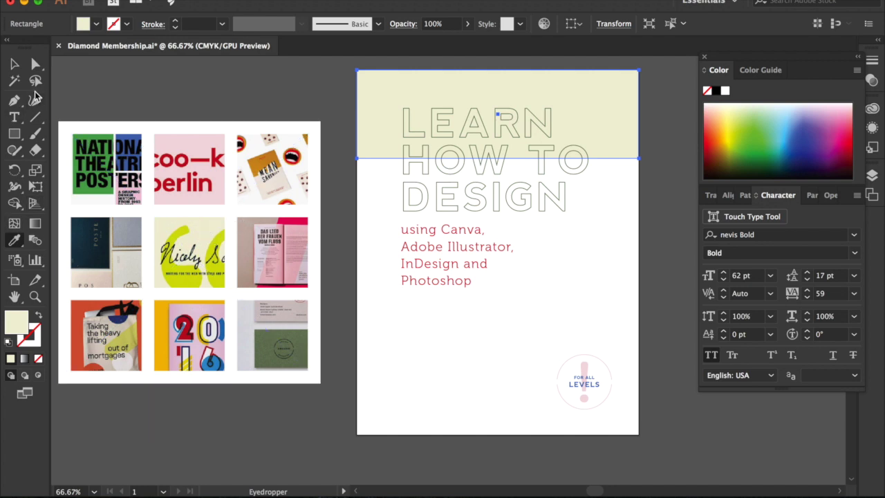
click(14, 64)
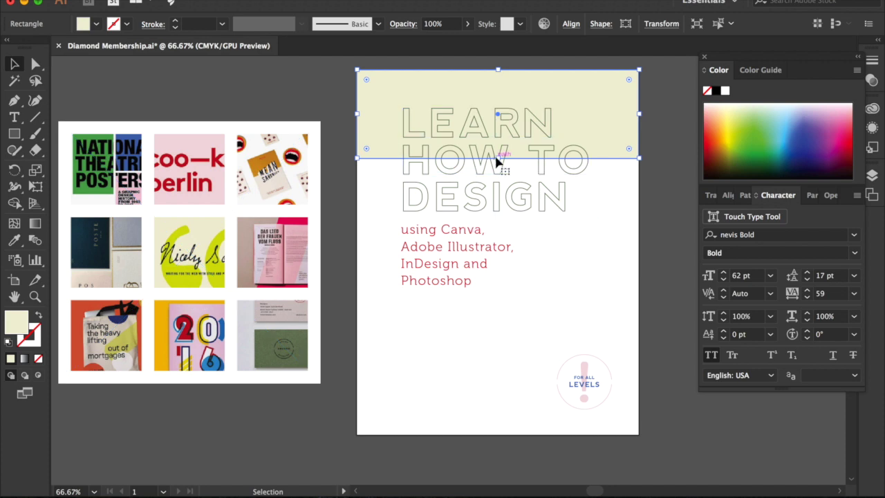
drag(497, 160, 497, 196)
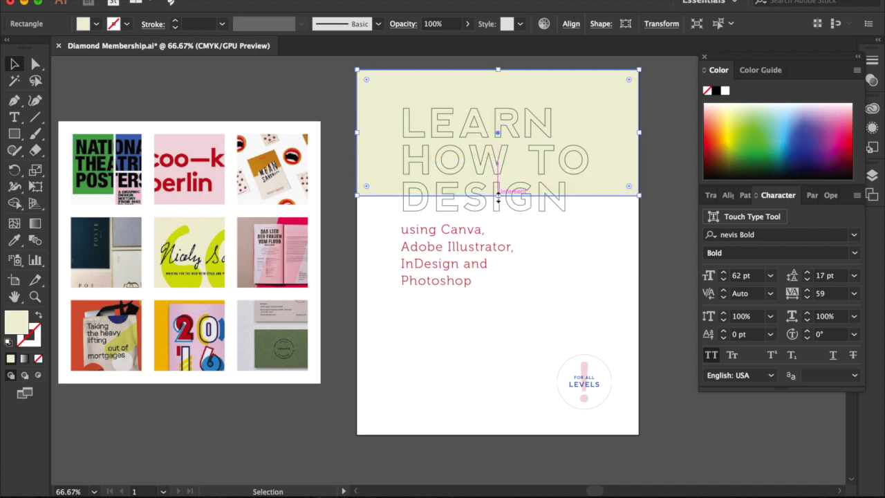
click(403, 439)
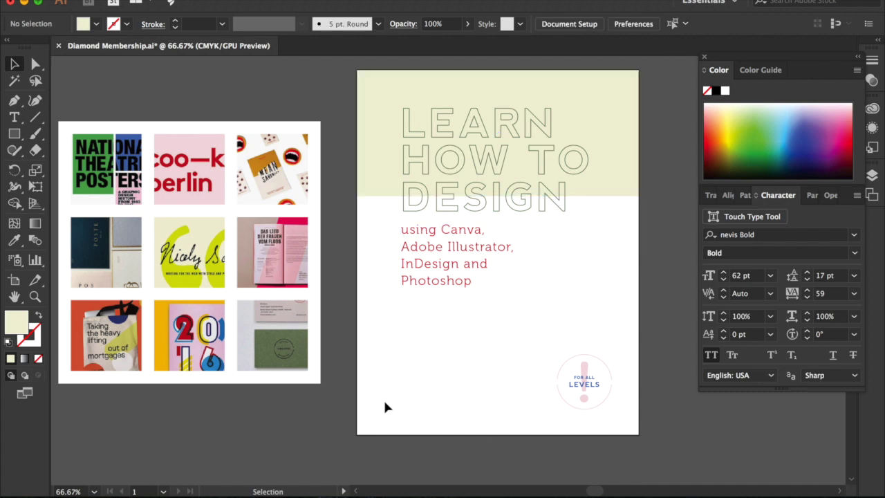
Duplicate the LEARN HOW TO DESIGN headline lower on the page and copy the letter L from the duplicate
key(super+equal)
scroll(385, 407, up, 3)
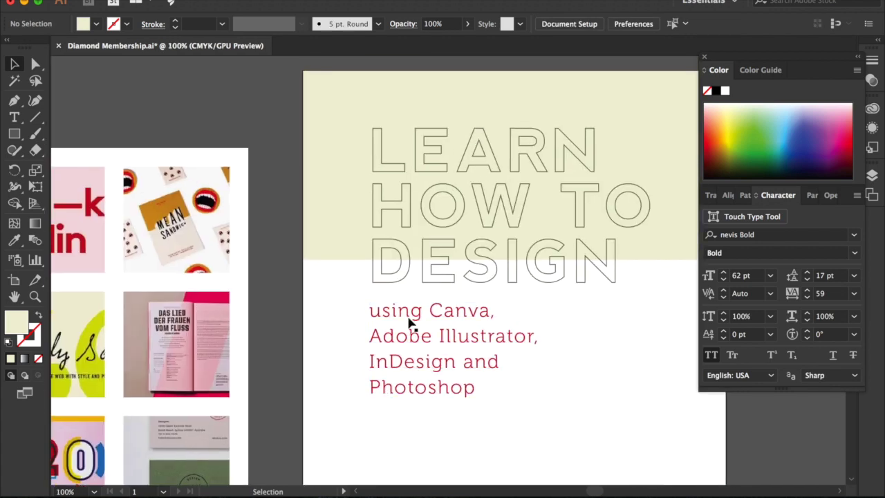
scroll(446, 290, left, 3)
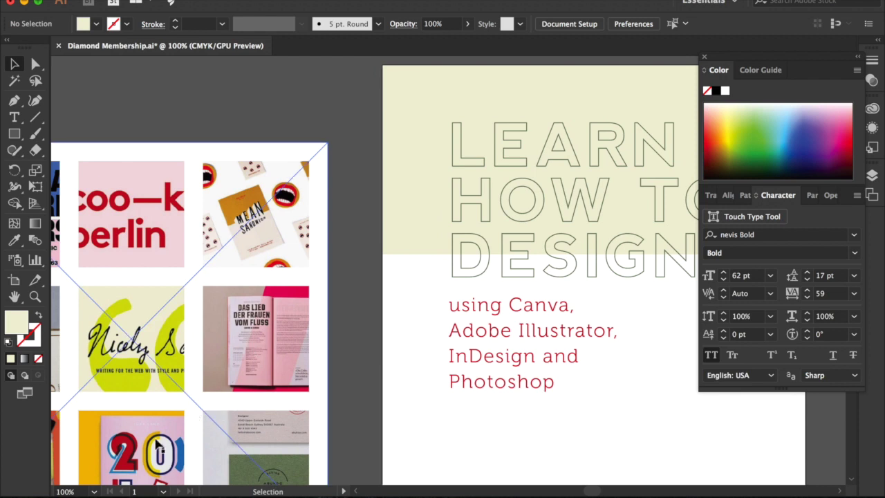
scroll(143, 451, down, 3)
scroll(147, 413, up, 2)
scroll(148, 413, right, 2)
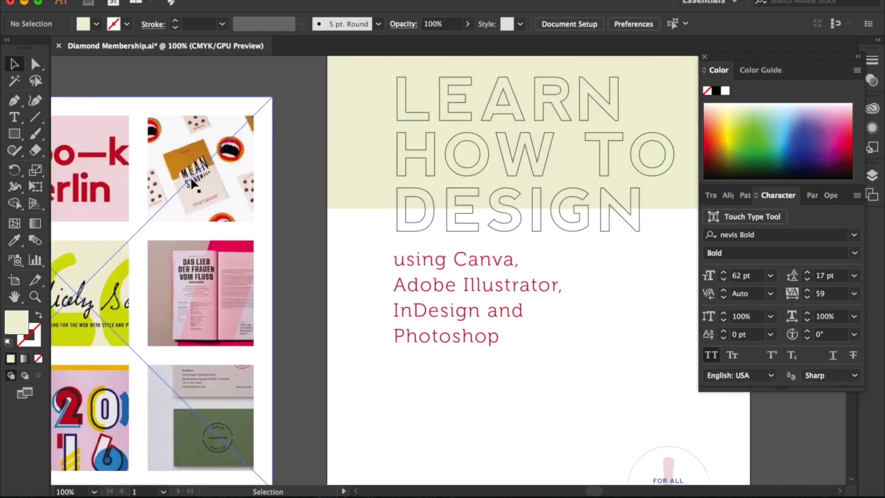
scroll(197, 186, up, 2)
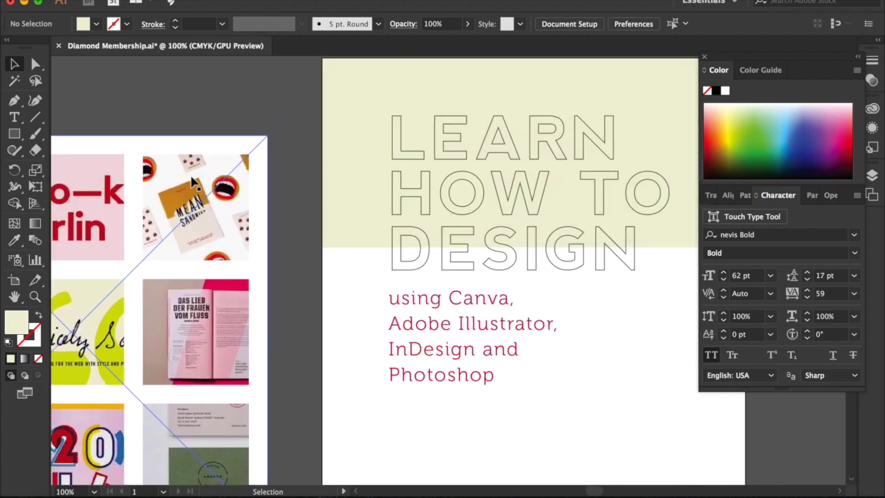
click(418, 204)
drag(418, 202, 404, 383)
drag(560, 381, 671, 415)
double_click(572, 380)
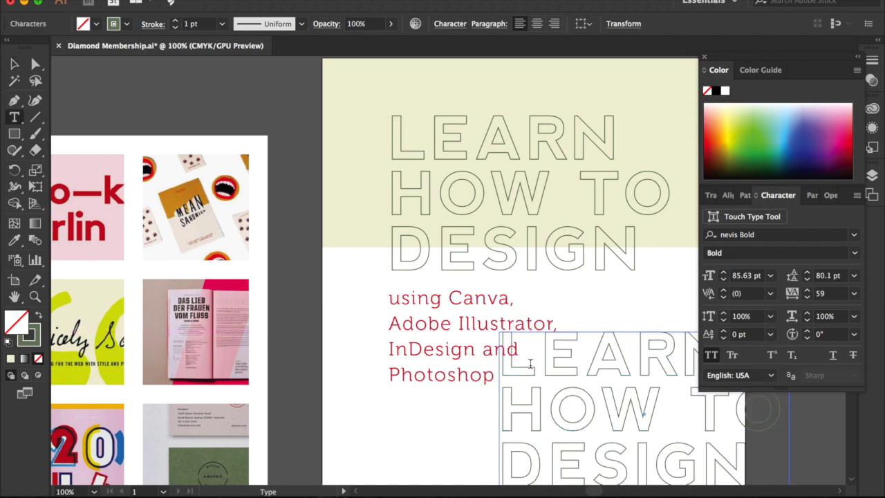
drag(530, 364, 491, 358)
key(super+c)
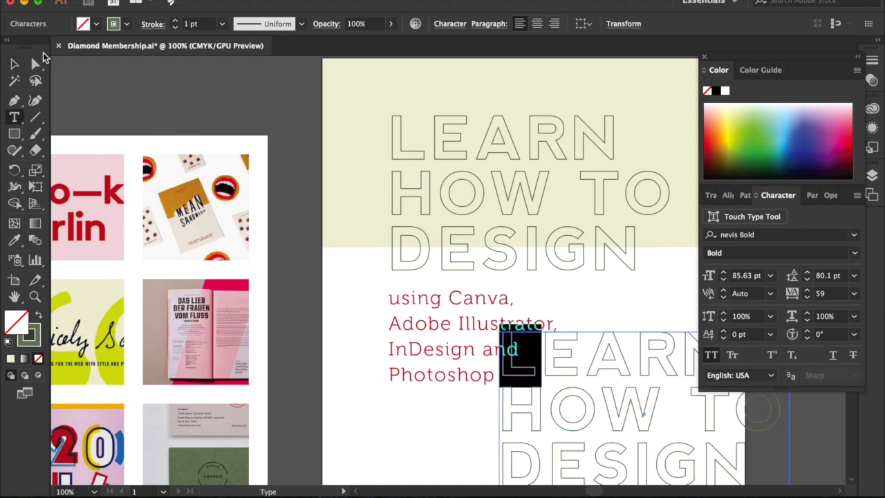
Delete the duplicate headline and place the copied L as separate text directly before LEARN
click(16, 63)
mouse_move(553, 368)
mouse_down()
mouse_move(604, 368)
mouse_move(544, 367)
mouse_up()
double_click(577, 372)
key(BackSpace)
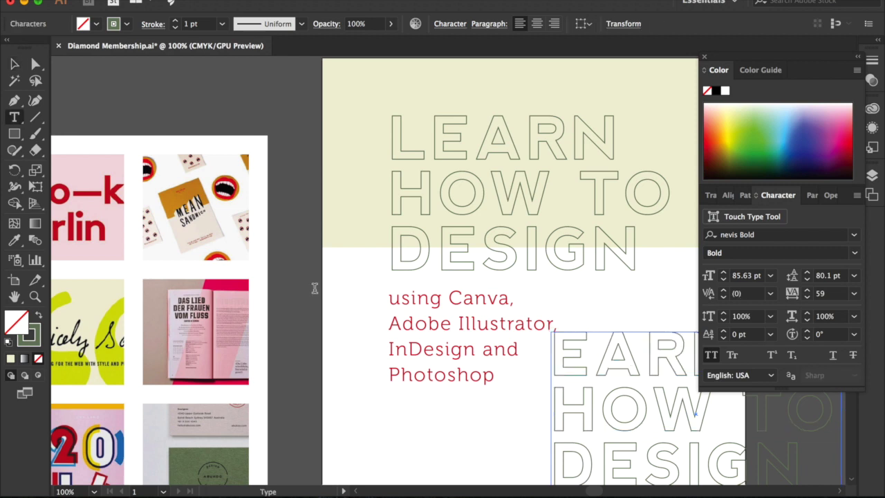
click(15, 64)
key(Delete)
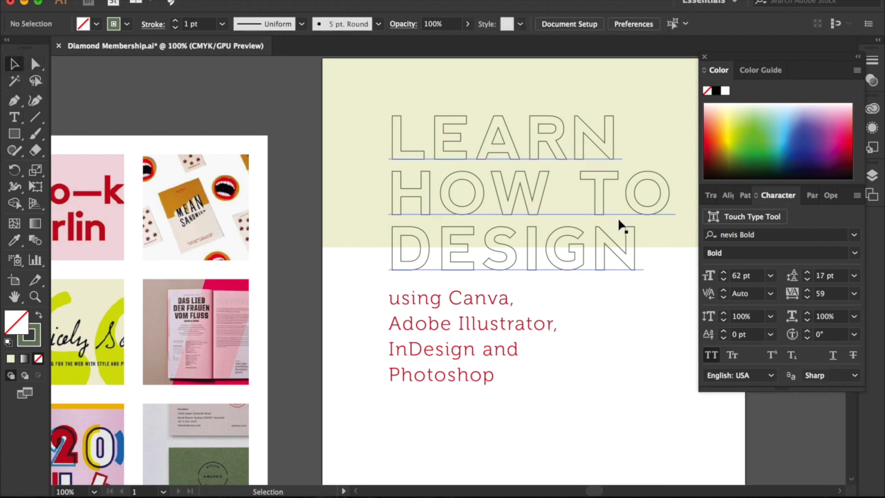
key(super+v)
drag(435, 292, 374, 161)
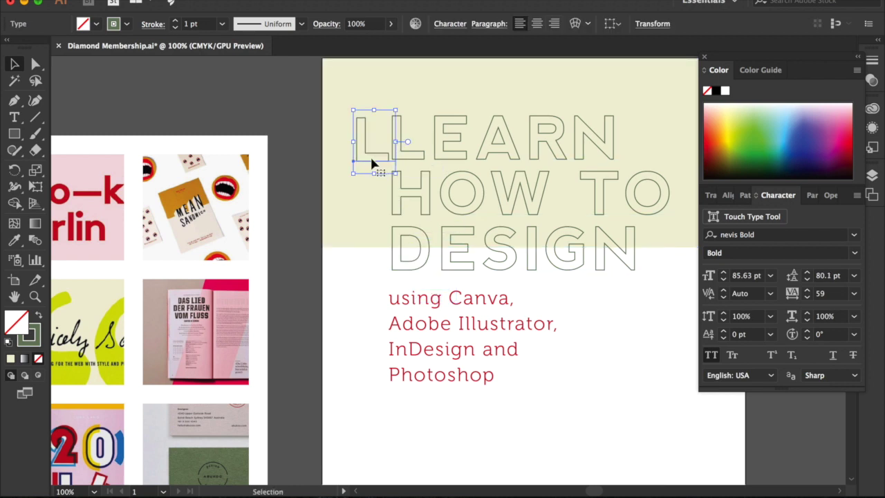
Swap the separate L's outline for a fill and colour it pale pink sampled from the berlin mood-board image
click(37, 317)
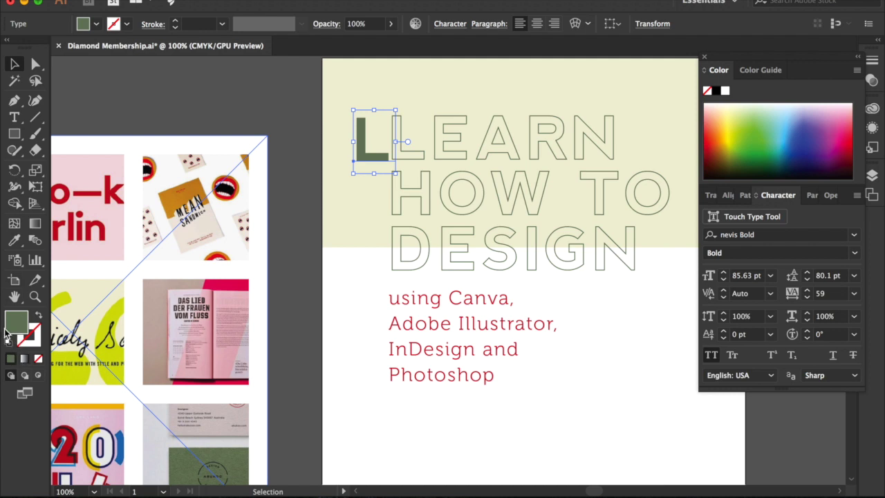
click(13, 240)
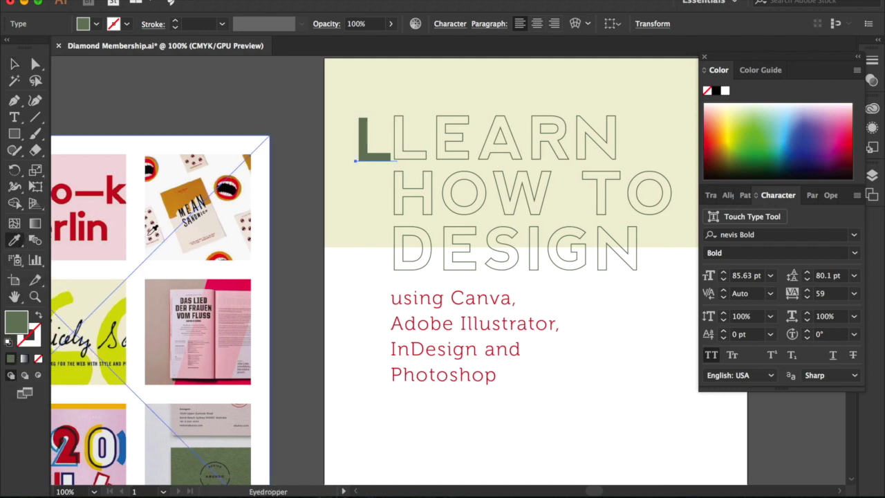
scroll(150, 235, left, 3)
click(123, 171)
Move the pink L horizontally until it overlaps the outlined L of LEARN
click(14, 65)
key(shift+Right)
key(shift+Right)
key(shift+Right)
key(shift+Right)
key(shift+Right)
key(a)
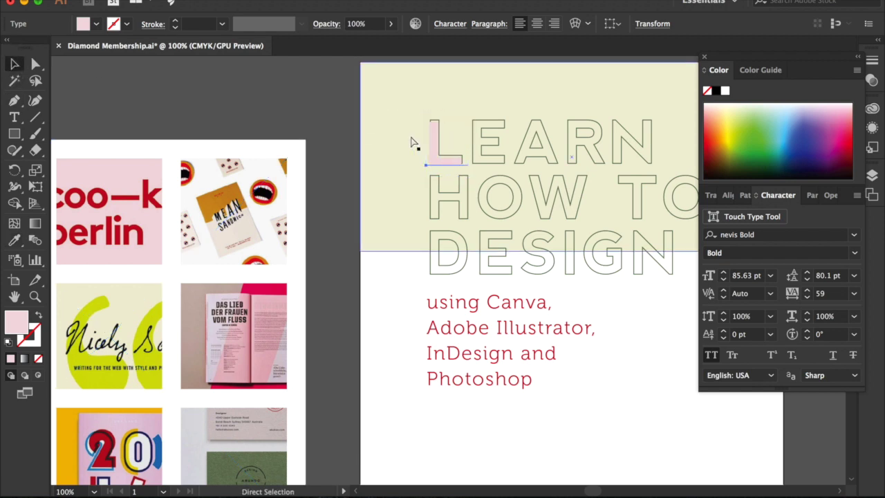
Send the pink L backward so it sits behind the outlined headline
click(220, 1)
mouse_move(185, 1)
mouse_move(200, 14)
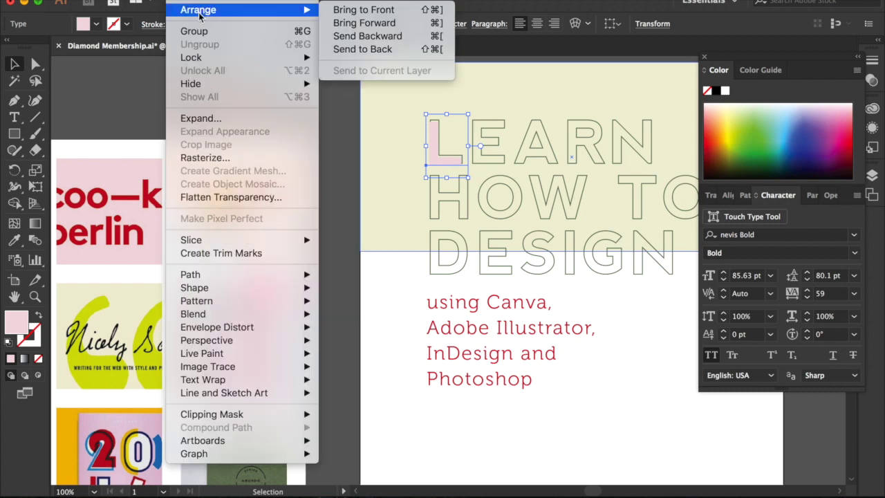
click(365, 36)
click(220, 1)
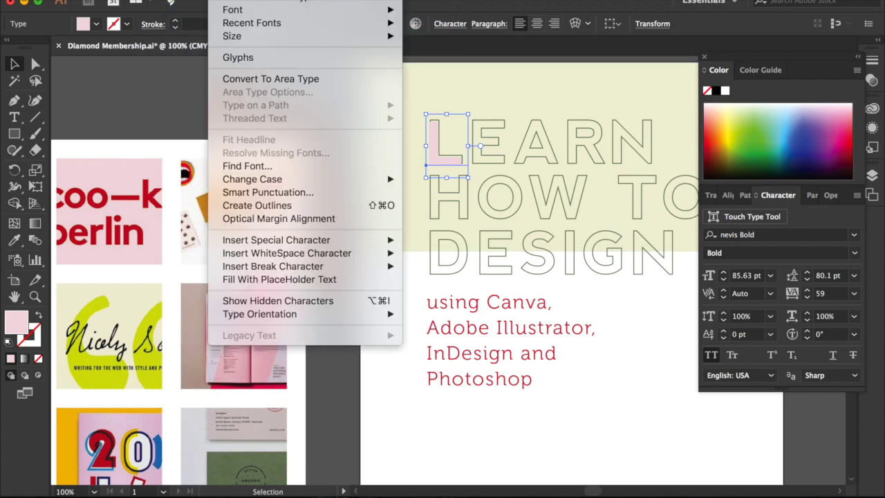
key(Escape)
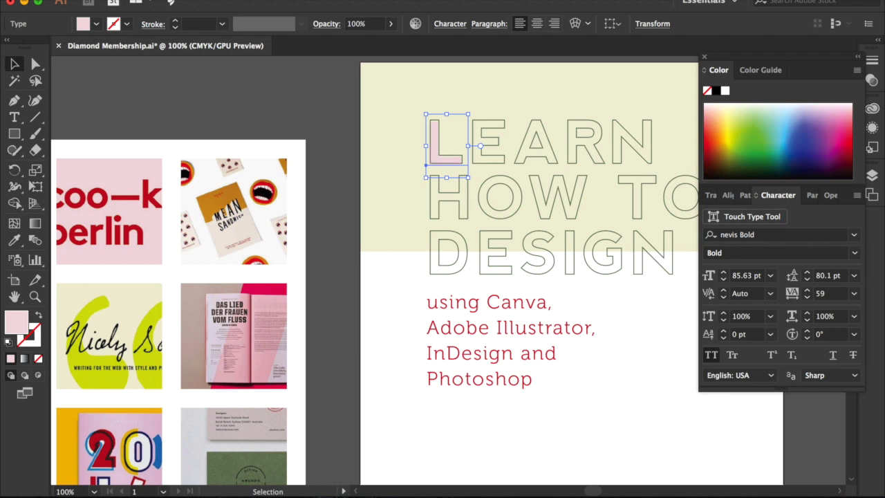
Nudge the pink L slightly left and down to offset it from the outlined L, then deselect it
key(super+equal)
key(Left)
key(Left)
key(Left)
key(Left)
key(Down)
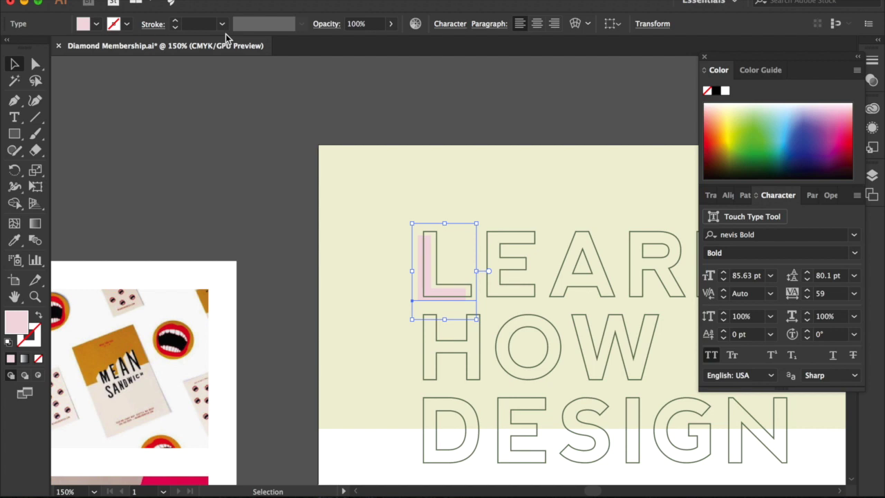
key(super+equal)
key(super+equal)
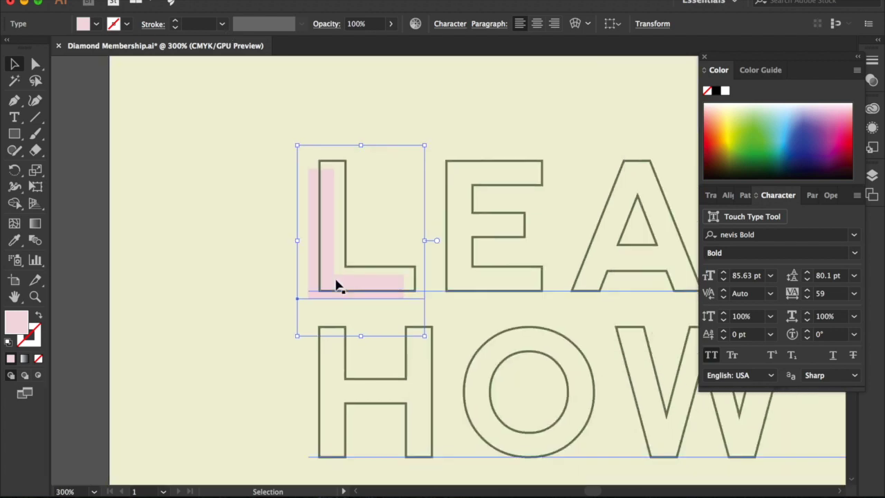
scroll(335, 284, down, 1)
click(65, 256)
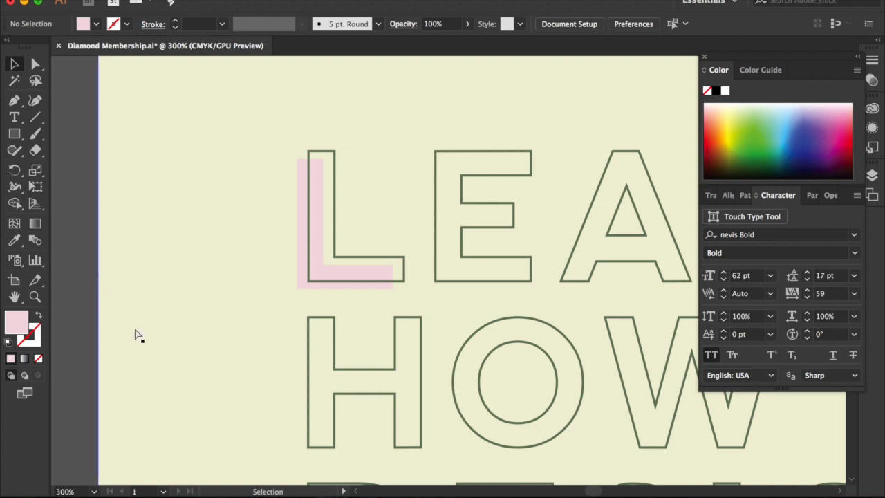
Set the fill colour to the orange sampled from the Mean Sandwich book cover on the mood board
key(super+minus)
key(super+minus)
key(super+minus)
scroll(135, 331, left, 3)
scroll(136, 332, down, 2)
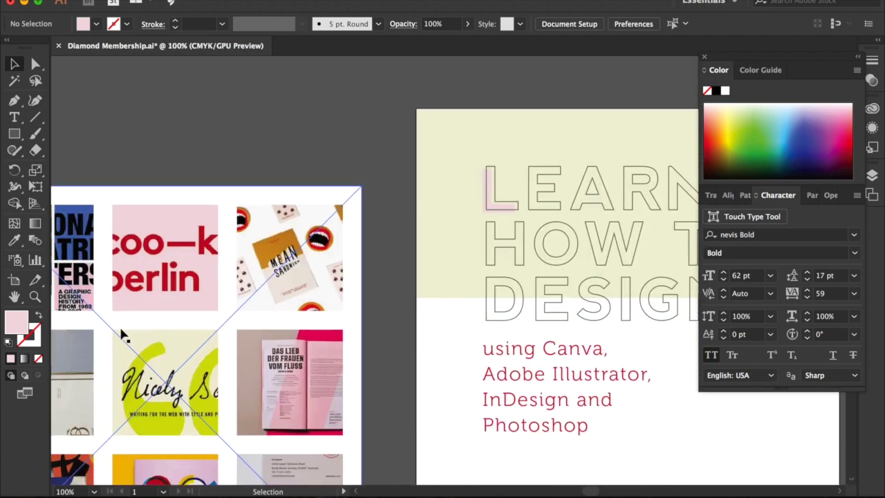
click(16, 241)
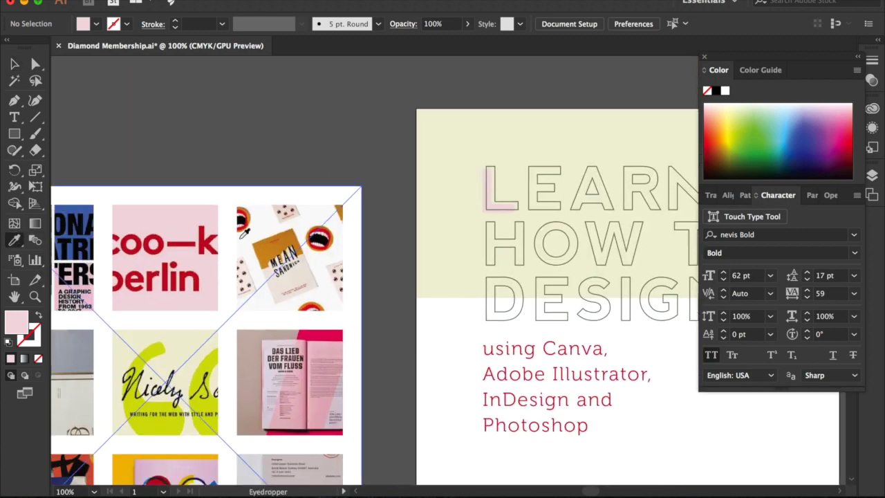
click(276, 246)
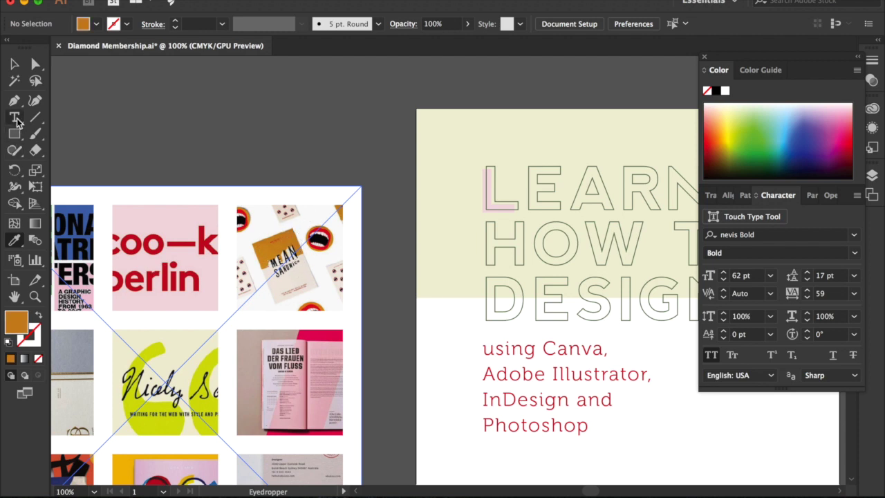
Draw an orange circle over the O of HOW with the Ellipse tool and send it behind the headline outline
drag(14, 134, 43, 166)
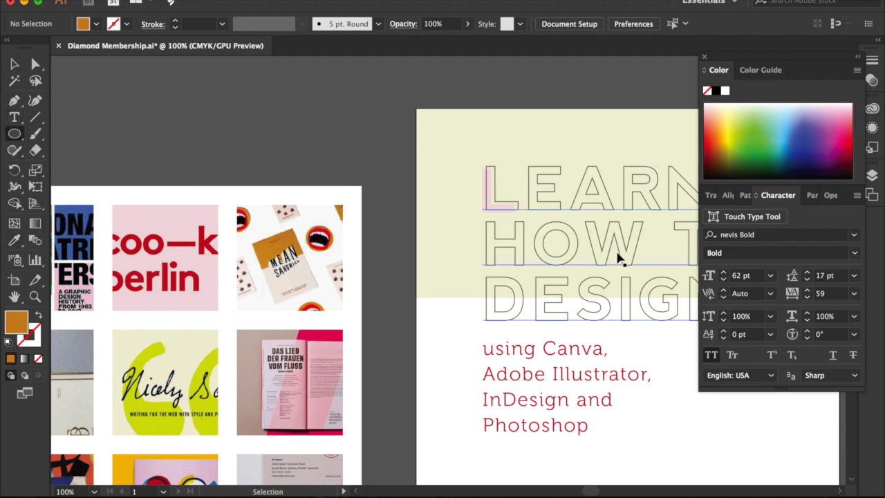
key(super+equal)
key(super+equal)
scroll(617, 254, right, 4)
drag(496, 170, 550, 247)
click(14, 64)
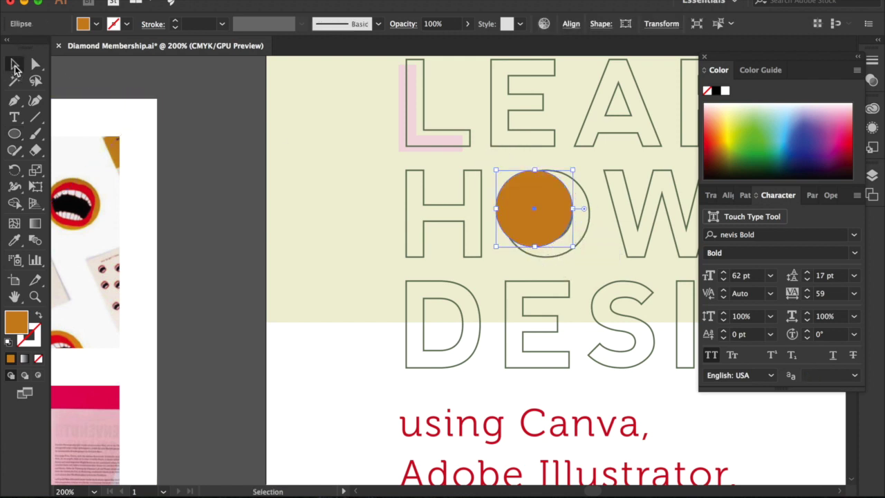
key(super+[)
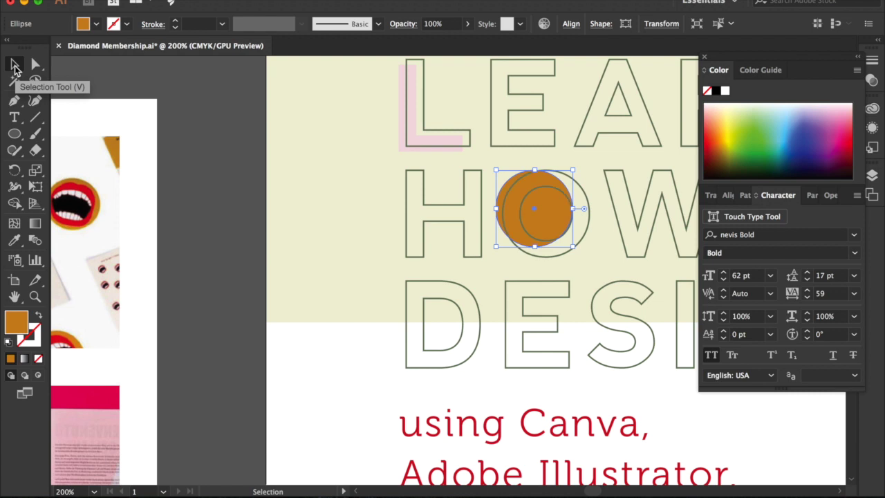
Nudge the orange circle right and slightly down so it sits offset behind the O of HOW, then deselect it
key(shift+Right)
key(Right)
key(Right)
key(Down)
key(Down)
key(Down)
key(Left)
key(Left)
key(Right)
key(Right)
key(Right)
key(Right)
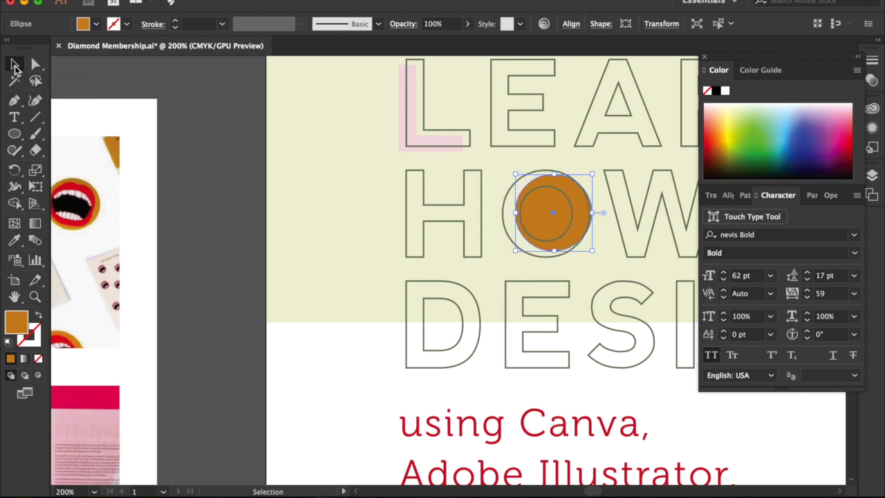
key(super+minus)
click(167, 88)
key(super+minus)
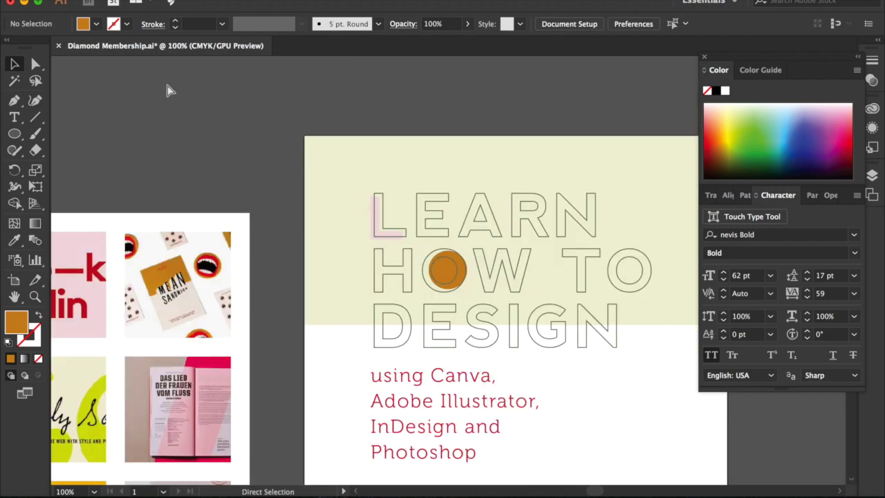
Select the orange circle and shift it slightly left behind the O of HOW
click(452, 268)
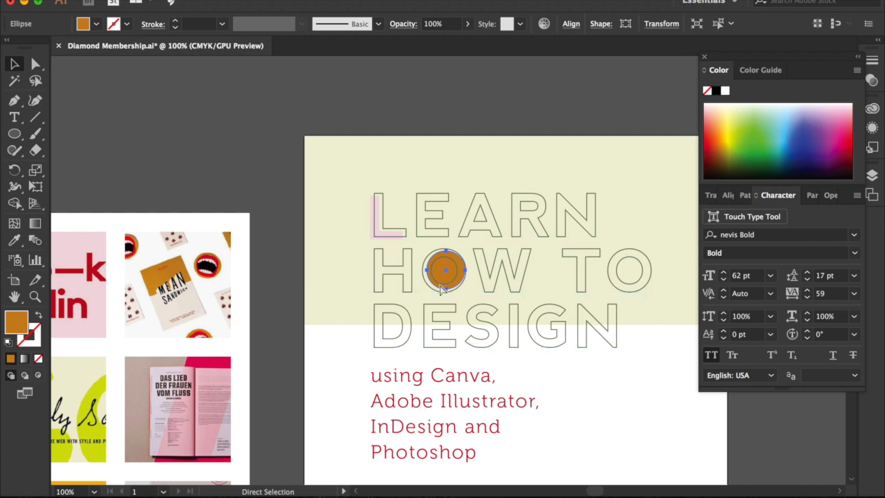
key(v)
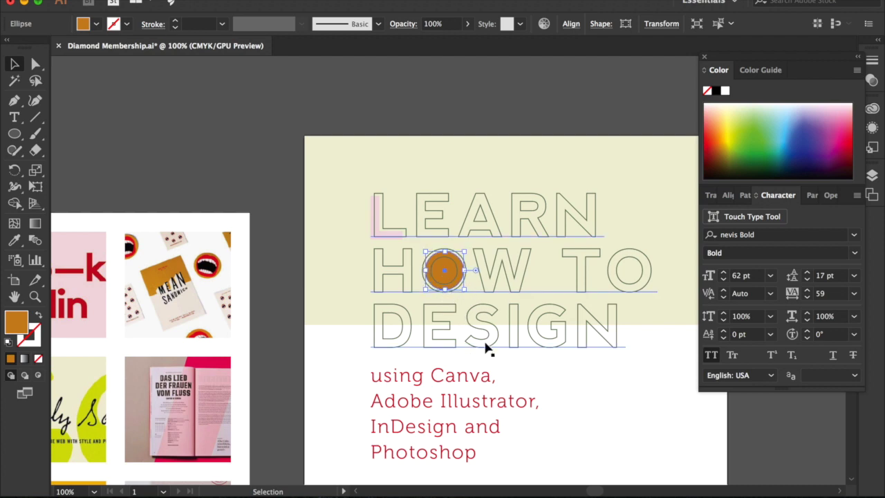
Replace the orange circle behind the O of HOW with a larger orange circle in the blank area beside the subtitle
click(557, 400)
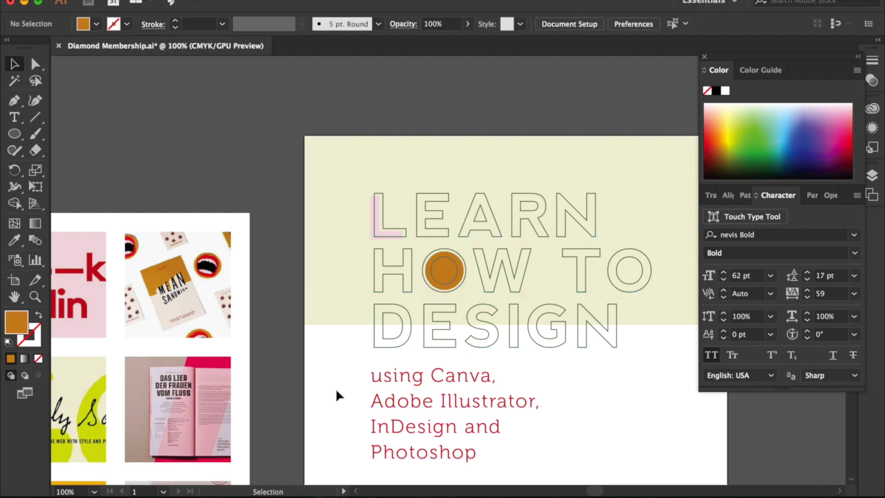
scroll(351, 327, left, 2)
scroll(352, 328, down, 3)
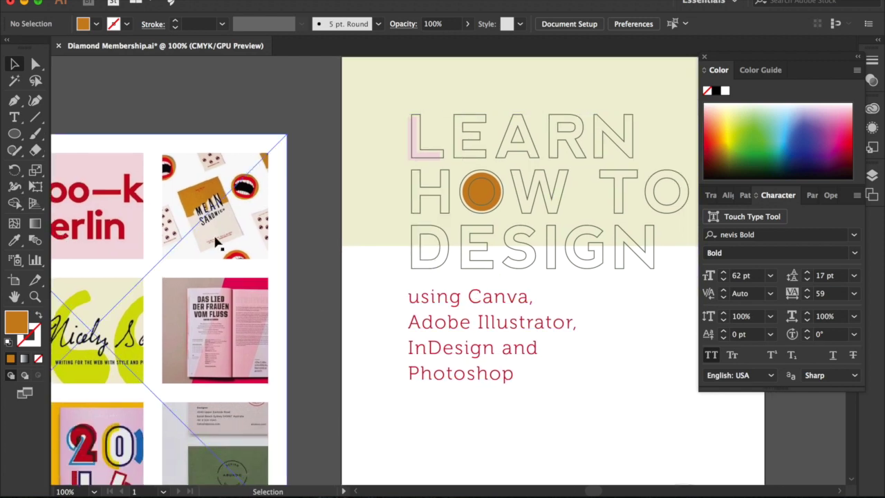
key(super+z)
key(super+z)
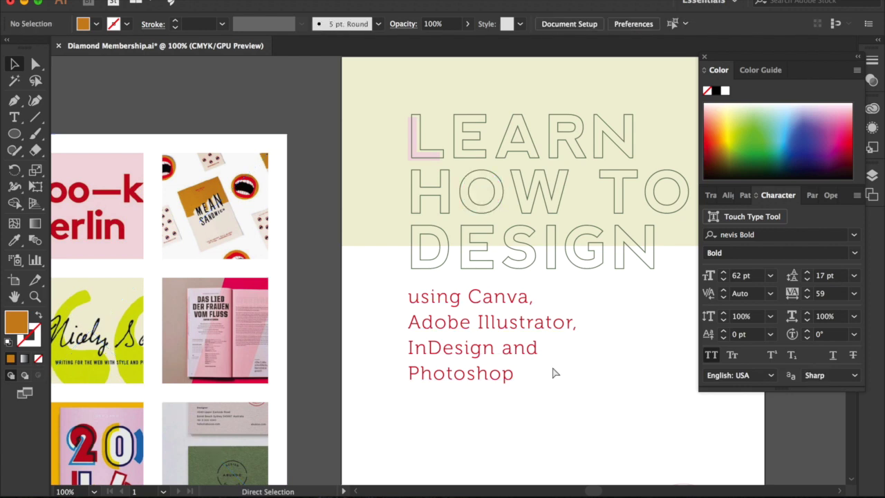
scroll(553, 369, right, 2)
key(super+v)
drag(468, 289, 496, 317)
drag(474, 270, 599, 321)
click(593, 279)
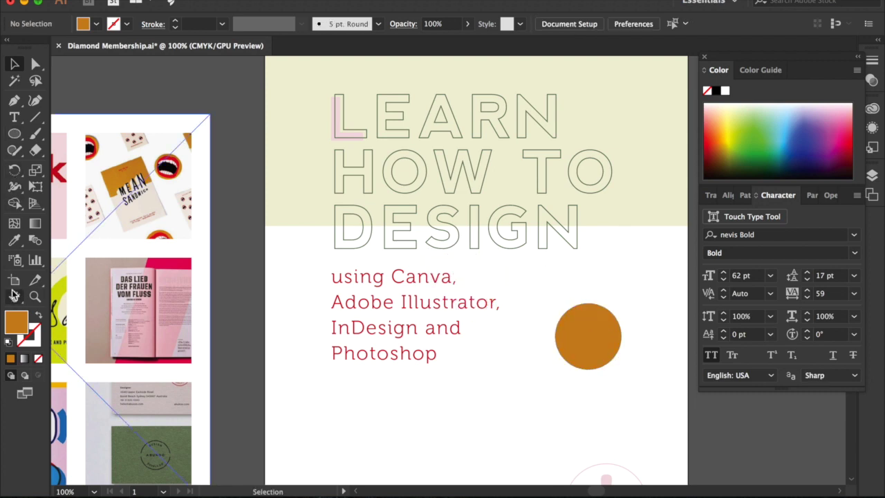
Draw a rectangle over the right half of the orange circle and fill it with lime green
double_click(14, 326)
click(754, 118)
drag(15, 135, 76, 133)
drag(588, 291, 630, 381)
click(15, 64)
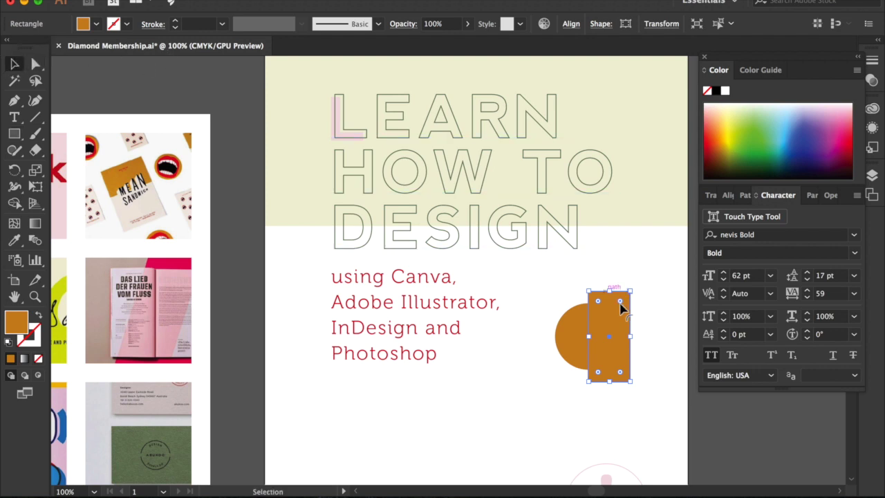
click(737, 115)
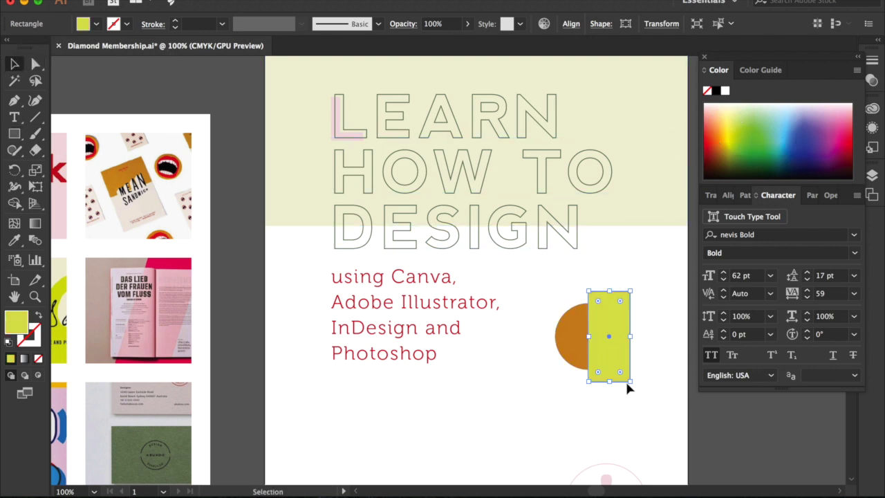
Subtract the lime rectangle from the orange circle with Minus Front and scale down the resulting semicircle
shift+click(568, 349)
click(742, 196)
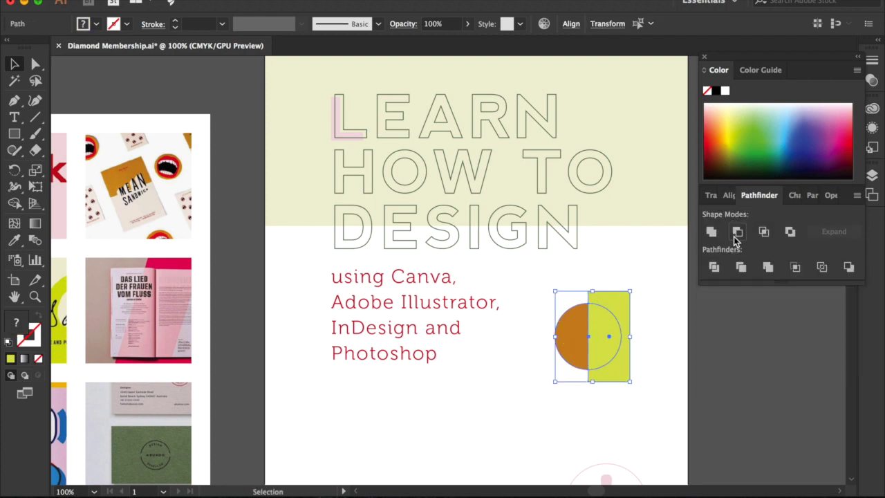
click(737, 231)
click(646, 389)
click(589, 362)
drag(588, 367, 573, 348)
Move the orange semicircle onto the O of TO and enlarge it to cover the left half of the letter
key(super+equal)
key(super+equal)
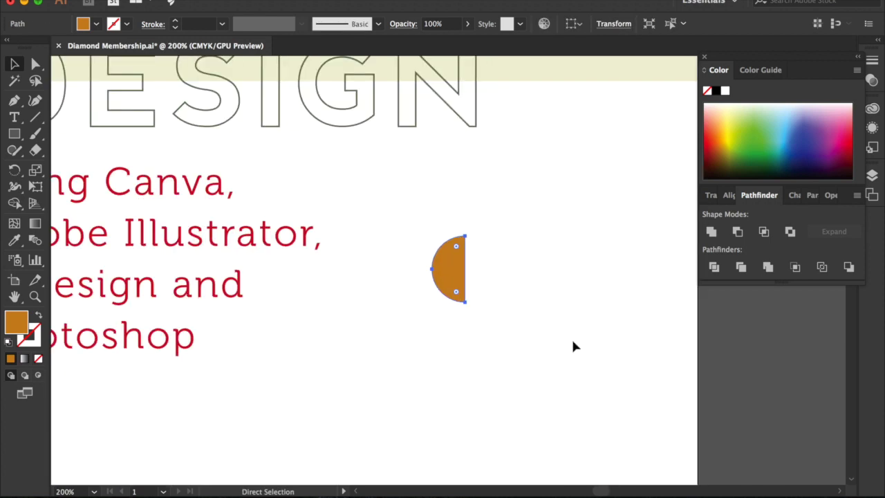
scroll(572, 341, up, 4)
click(495, 386)
drag(498, 391, 524, 71)
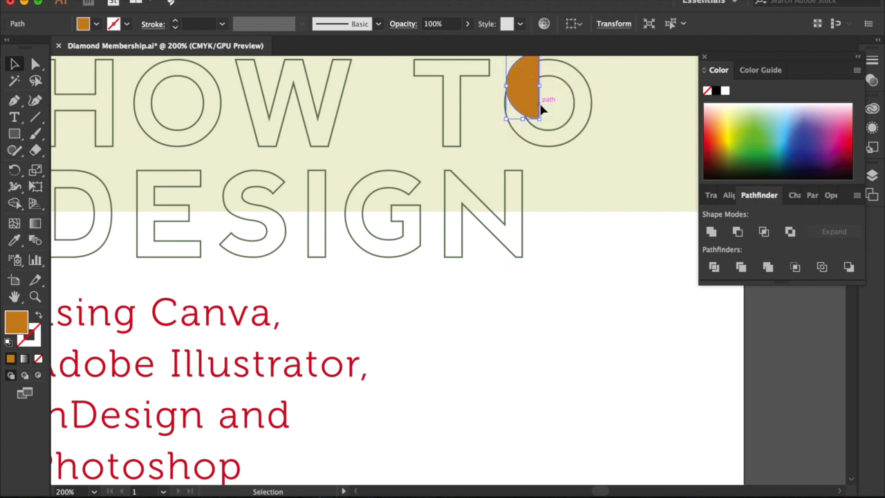
drag(539, 119, 558, 153)
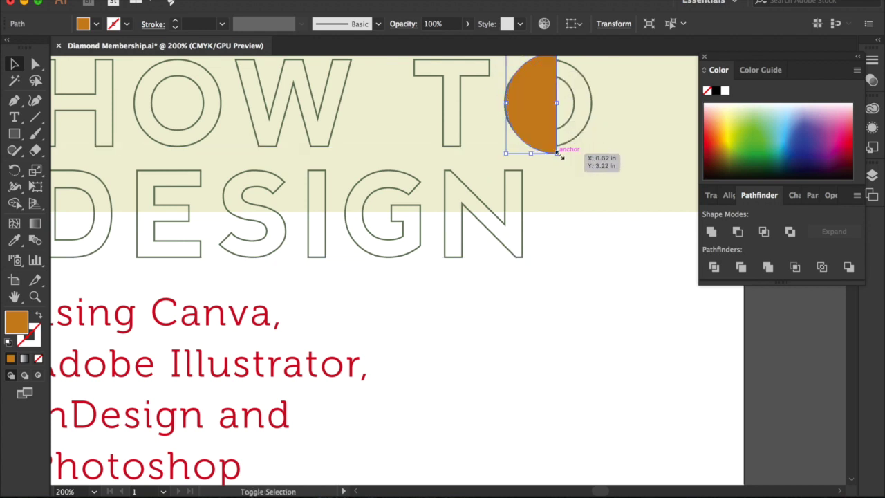
Nudge the semicircle slightly left so it is offset from the O of TO, and send it behind the headline outline
key(Left)
key(Left)
key(Left)
key(Left)
key(Left)
key(Left)
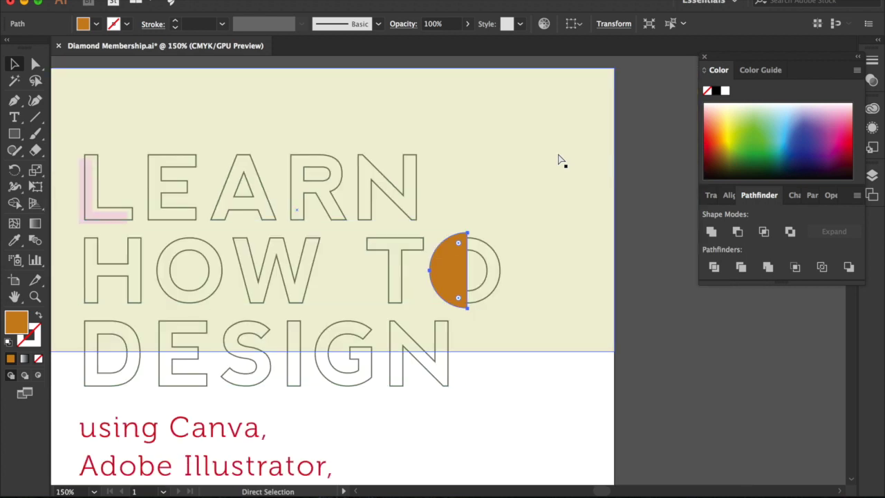
key(super+minus)
key(super+minus)
scroll(265, 415, left, 5)
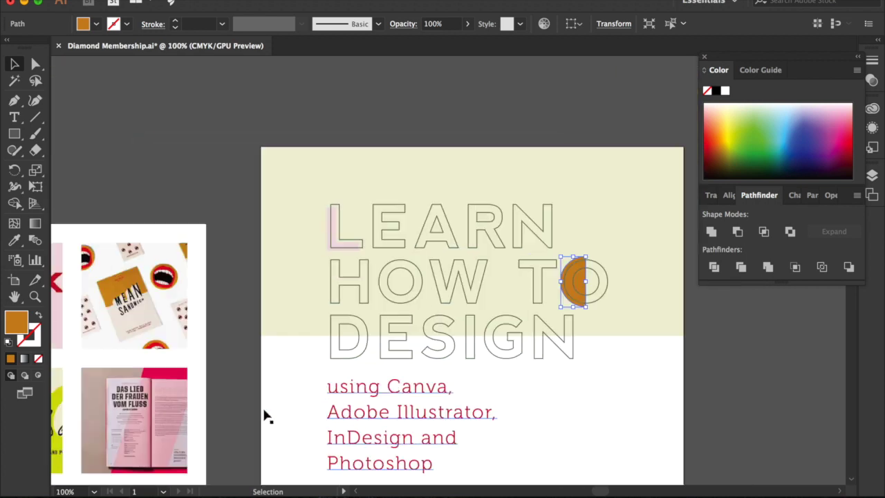
Recolour the semicircle with the lime green sampled from the large quotation marks on the mood board, then deselect it
click(17, 241)
scroll(127, 247, down, 5)
scroll(127, 247, left, 4)
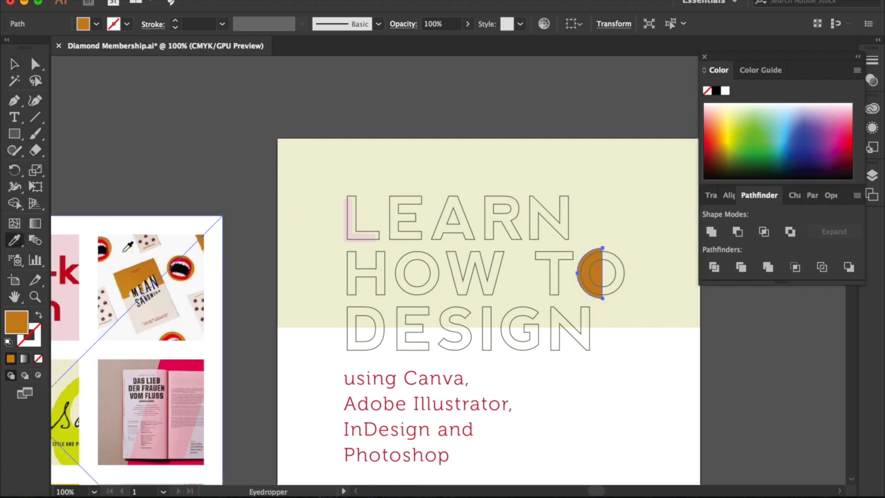
click(107, 257)
scroll(110, 256, right, 2)
scroll(110, 255, up, 1)
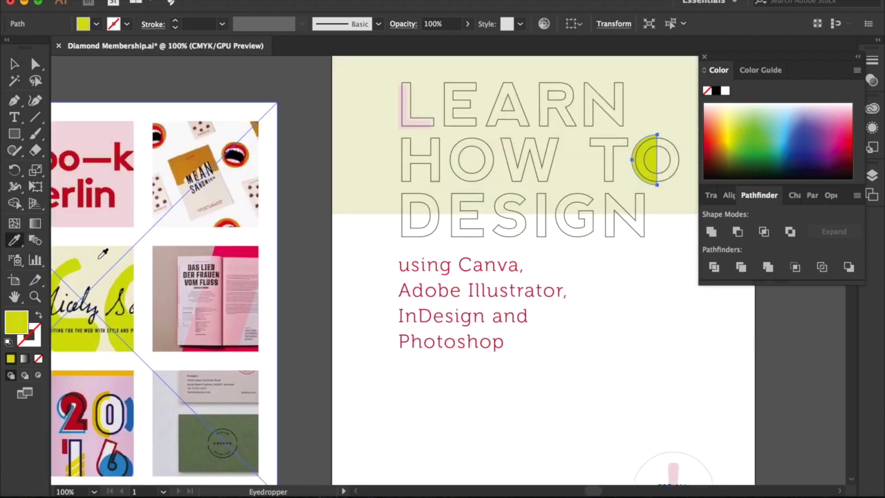
click(14, 66)
click(666, 323)
scroll(666, 323, right, 2)
scroll(666, 323, down, 1)
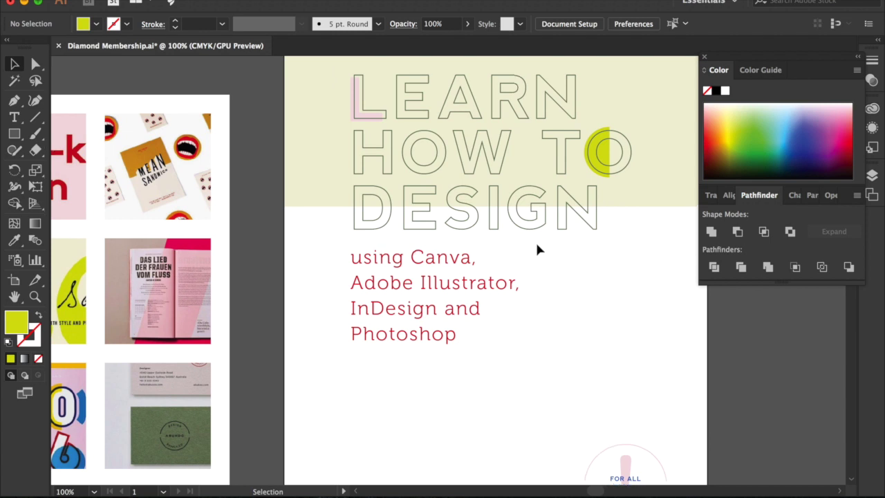
Examine the mood board images alongside the headline for another accent colour
key(a)
scroll(314, 340, up, 2)
scroll(314, 341, left, 4)
scroll(314, 340, down, 2)
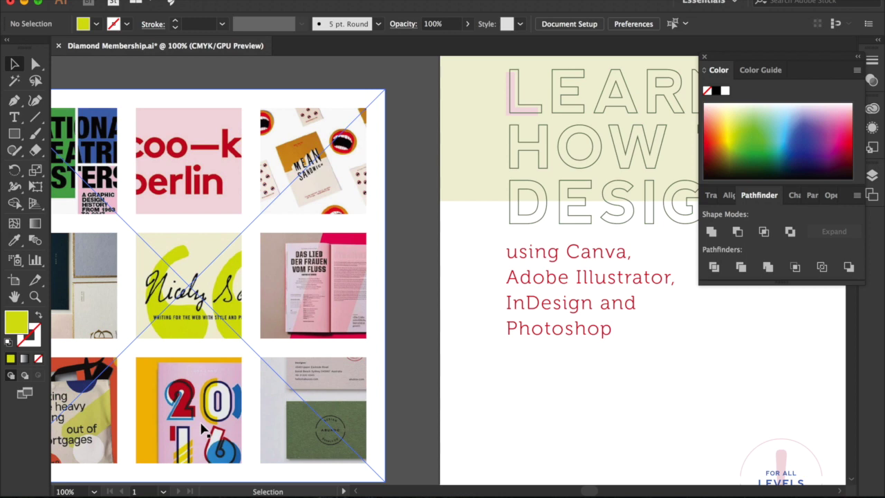
scroll(405, 281, up, 2)
scroll(405, 281, right, 3)
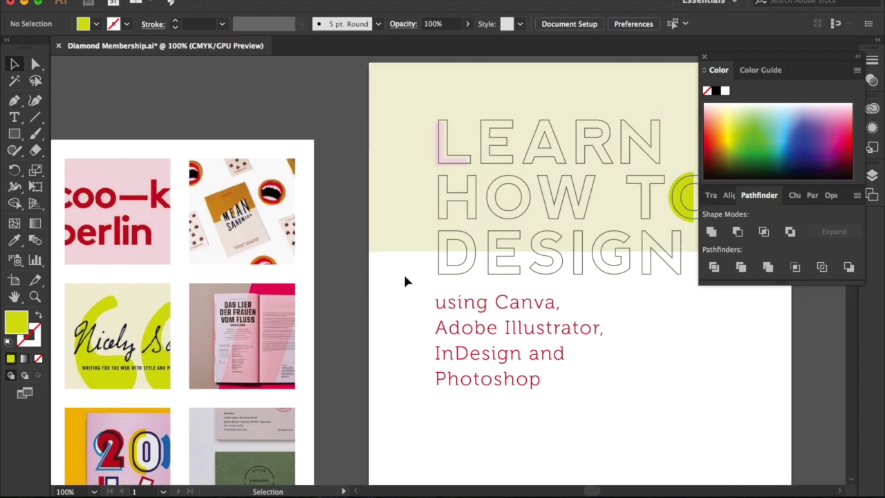
key(super+plus)
key(super+plus)
scroll(404, 277, left, 5)
scroll(404, 277, up, 1)
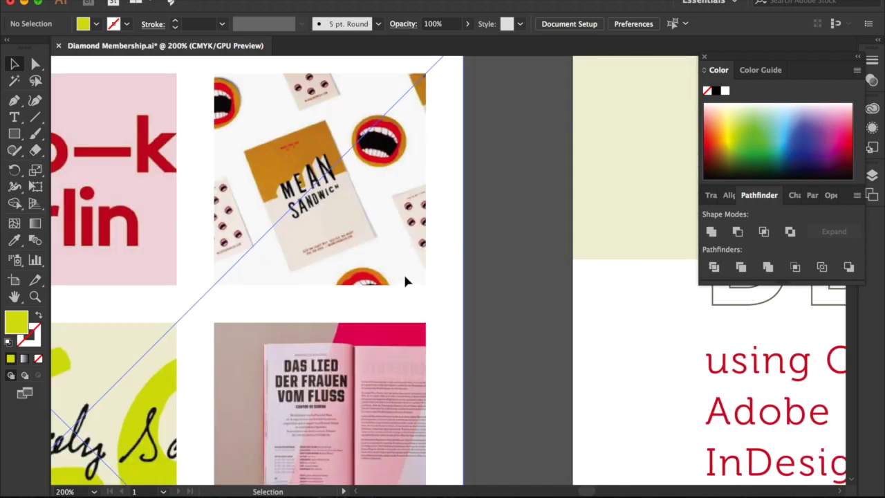
scroll(404, 277, right, 3)
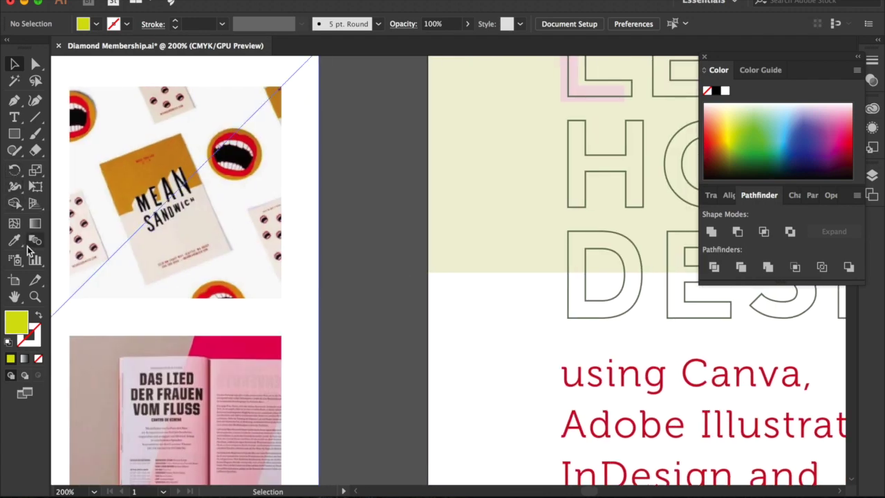
Set the fill colour to the yellow sampled from the 2016 cover on the mood board
click(13, 240)
scroll(314, 236, left, 6)
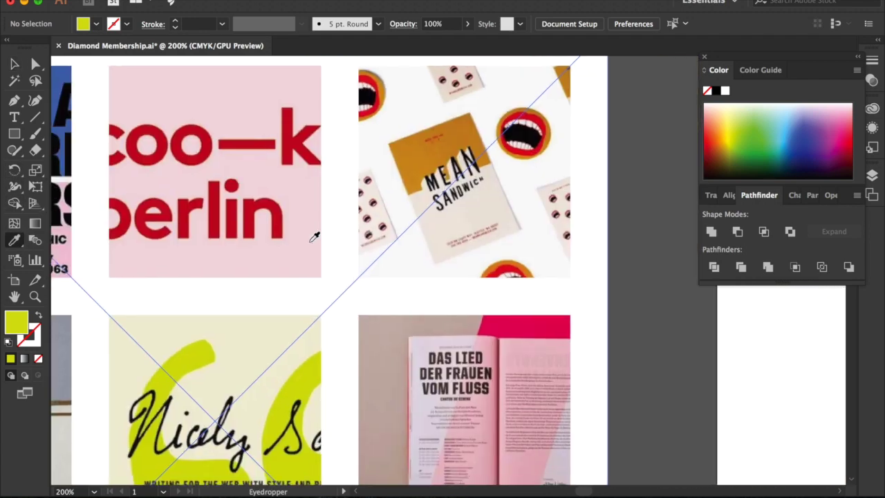
key(super+minus)
scroll(316, 247, down, 4)
scroll(315, 247, right, 4)
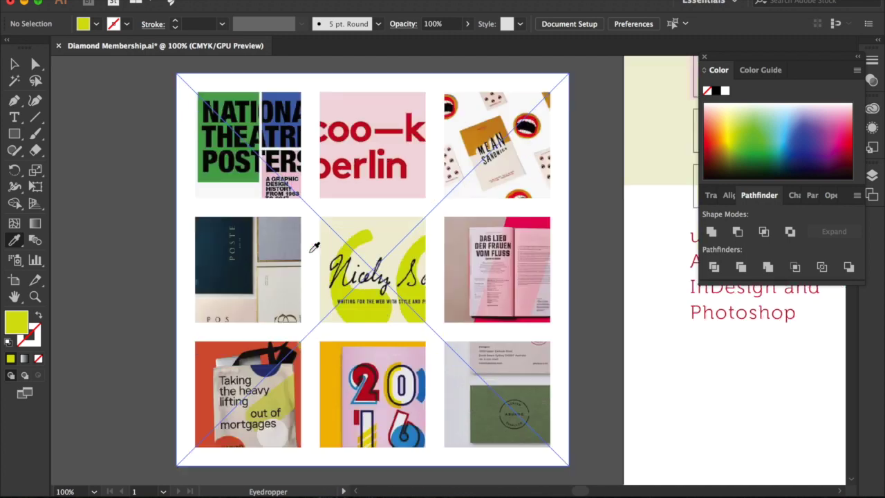
scroll(308, 355, right, 4)
scroll(308, 355, down, 1)
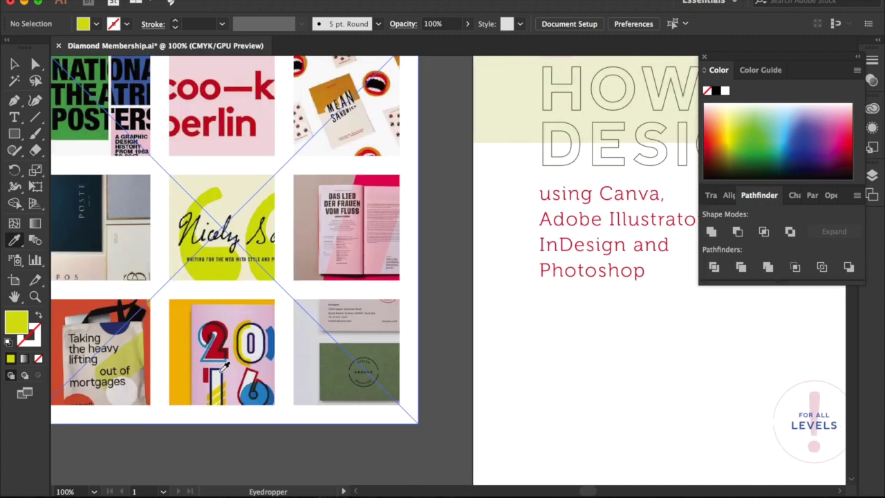
click(216, 394)
scroll(210, 326, right, 5)
scroll(210, 325, up, 2)
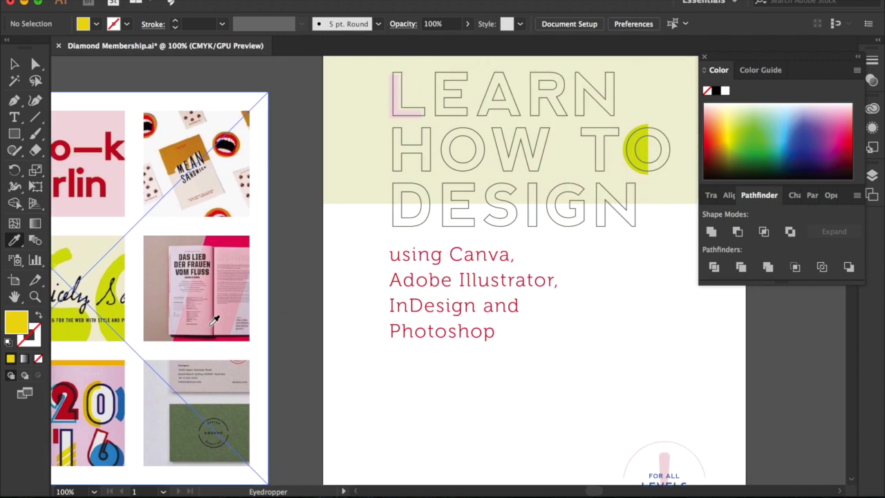
Draw a yellow rectangle across the crossbar of the H of HOW, extending slightly past both sides of the letter
click(14, 135)
drag(386, 144, 435, 158)
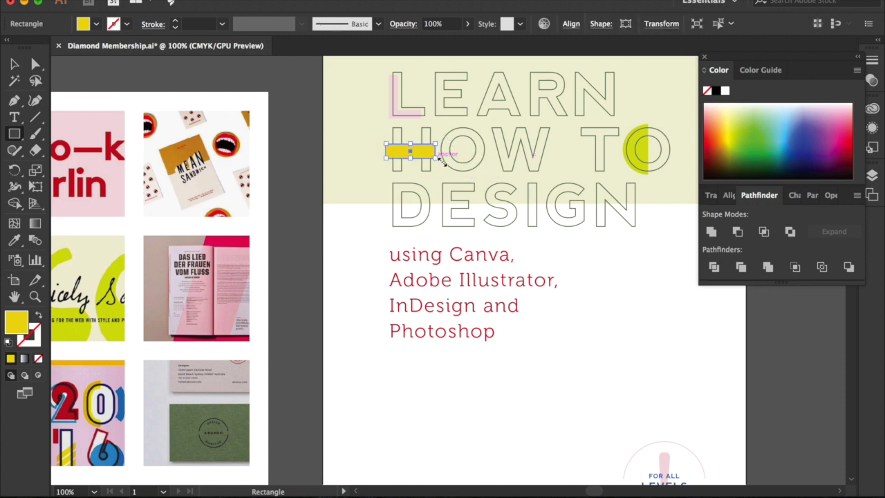
click(26, 73)
click(16, 67)
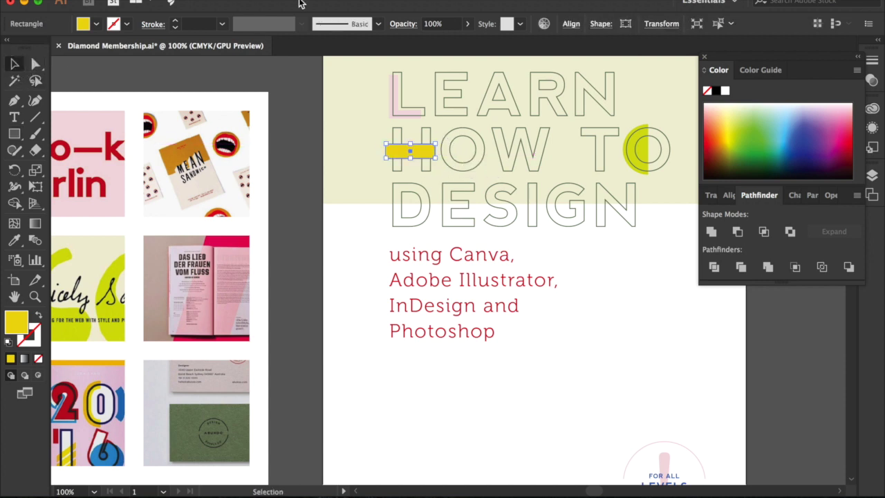
Send the yellow rectangle behind the headline outline and nudge it slightly right and up over the H's crossbar
key(Right)
key(Up)
key(Up)
key(Up)
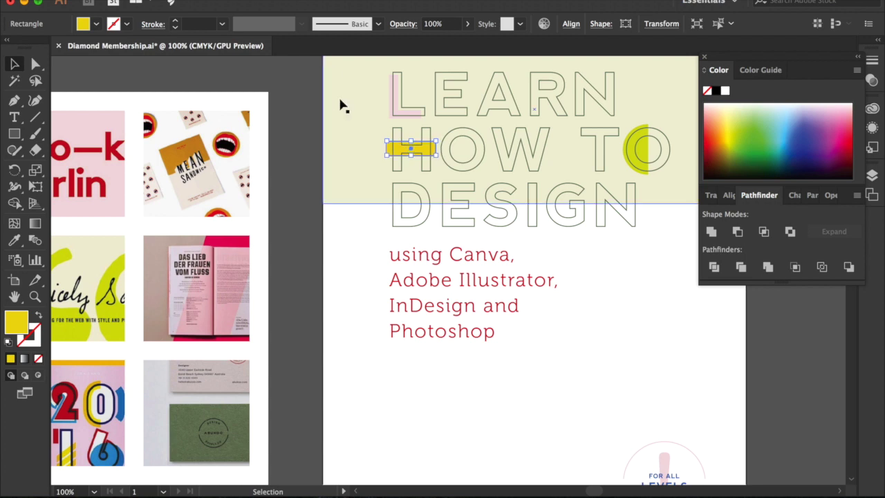
click(511, 416)
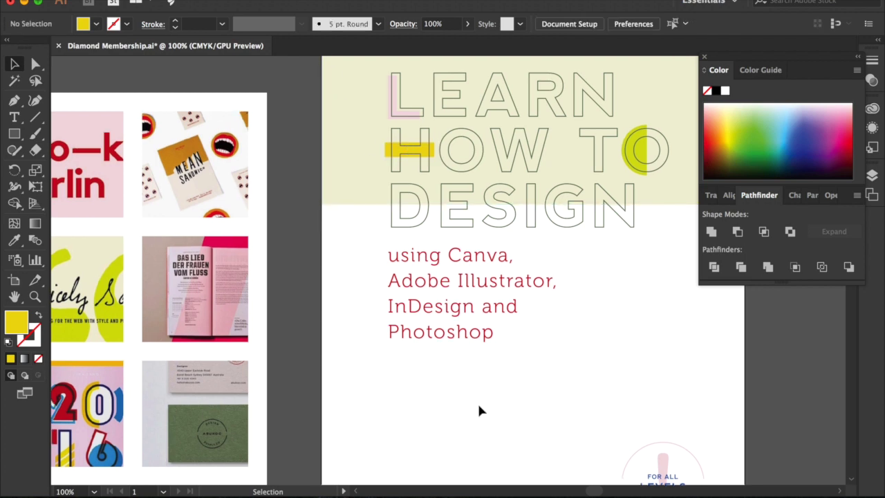
Set the fill colour to the pink sampled from the background of the 2016 cover on the mood board
scroll(477, 408, right, 2)
scroll(477, 408, up, 1)
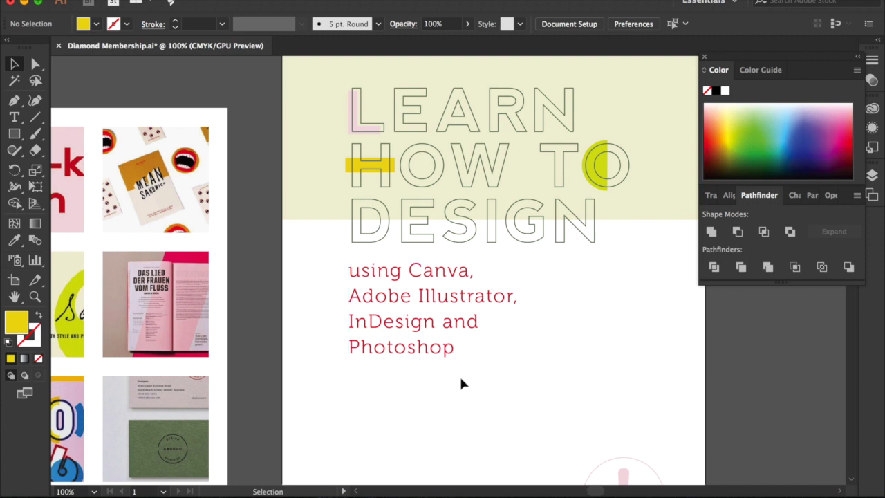
click(14, 240)
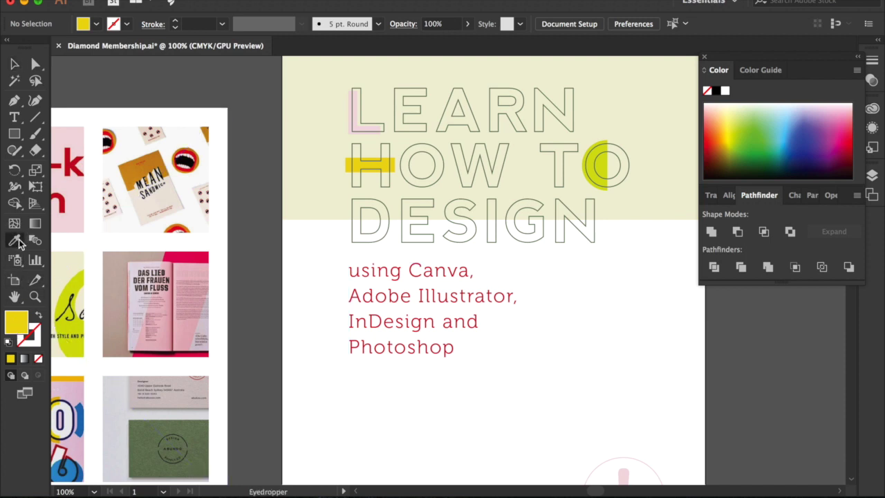
scroll(136, 312, left, 5)
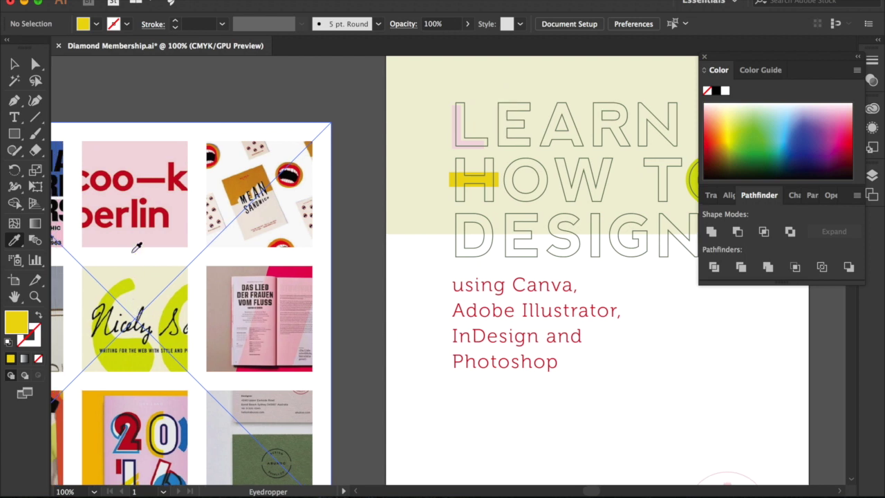
click(141, 405)
Draw a pink rectangle over the letters ESIG of DESIGN, offset slightly downward, and send it behind the headline outline
click(15, 133)
drag(596, 138, 656, 140)
scroll(527, 215, right, 4)
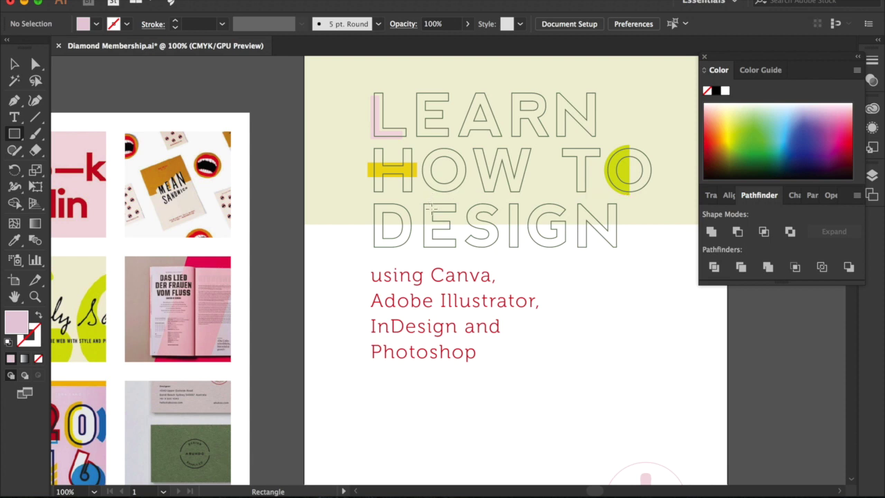
drag(416, 212, 582, 257)
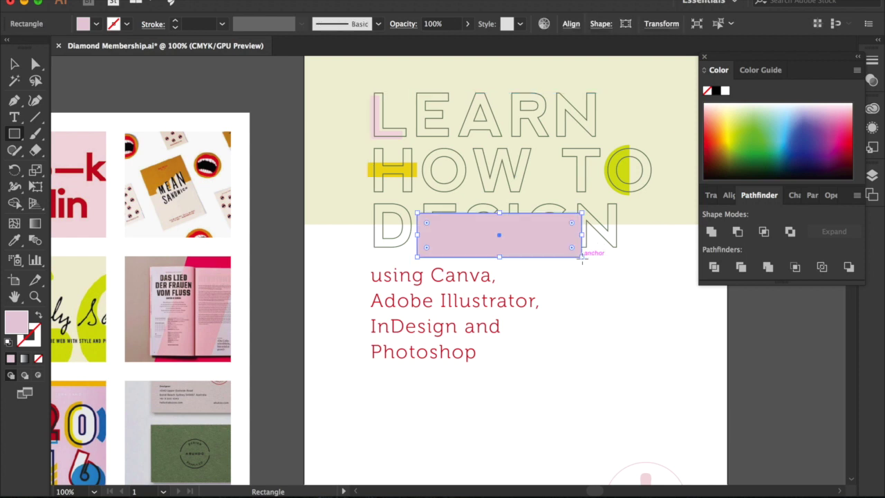
key(super+[)
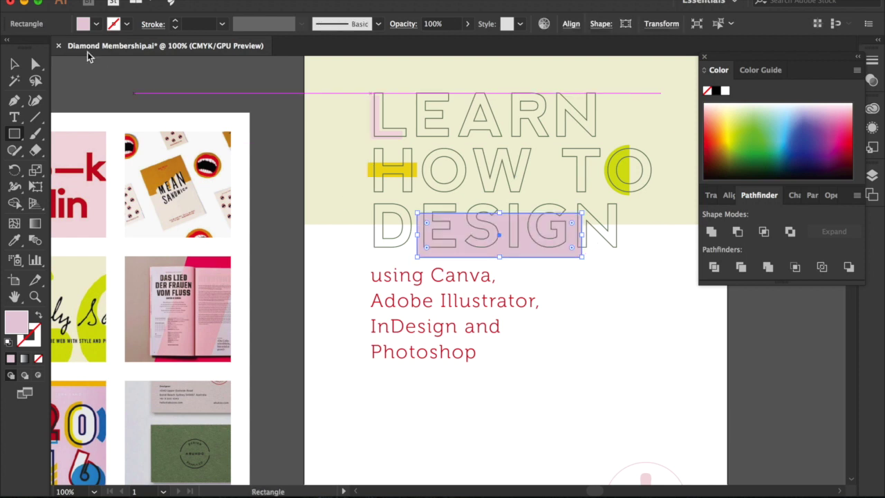
click(13, 65)
click(552, 438)
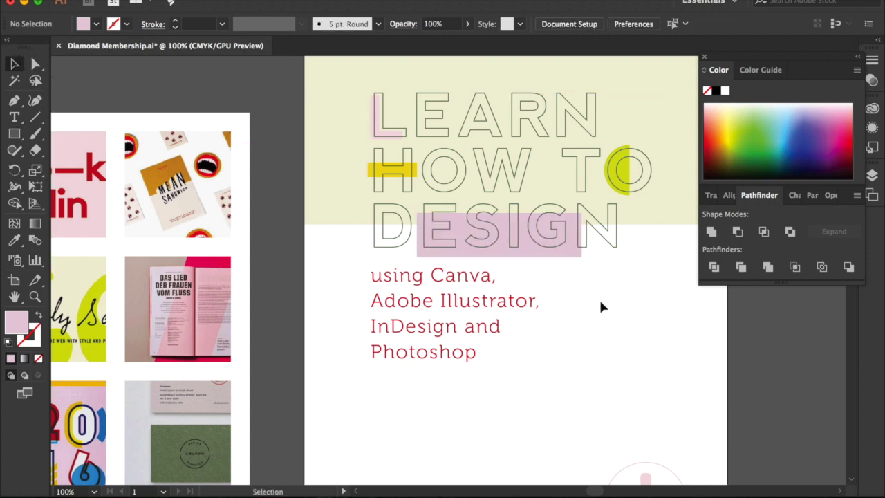
Move the red subtitle text down to the lower part of the poster, level with the FOR ALL LEVELS badge
key(super+minus)
drag(439, 296, 438, 416)
click(497, 310)
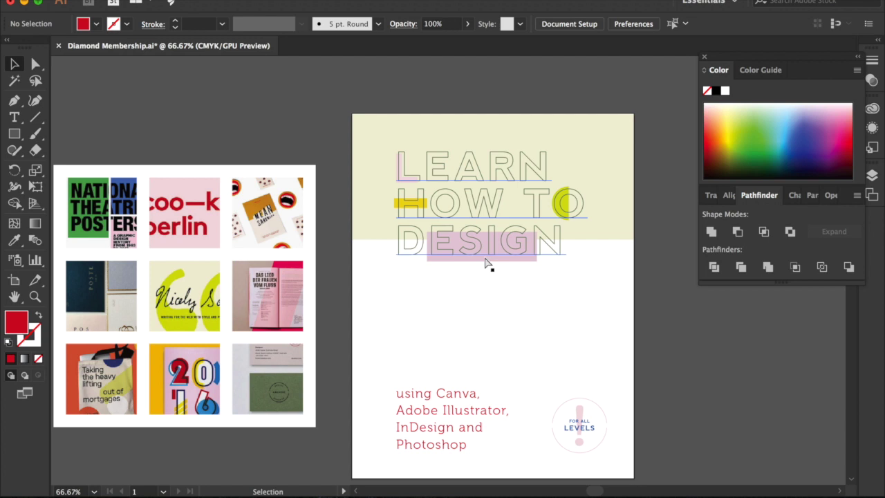
Shorten the headline's text frame slightly from its lower edge and delete the pink rectangle behind DESIGN
key(super+equal)
key(super+equal)
key(super+equal)
scroll(484, 249, right, 5)
click(470, 248)
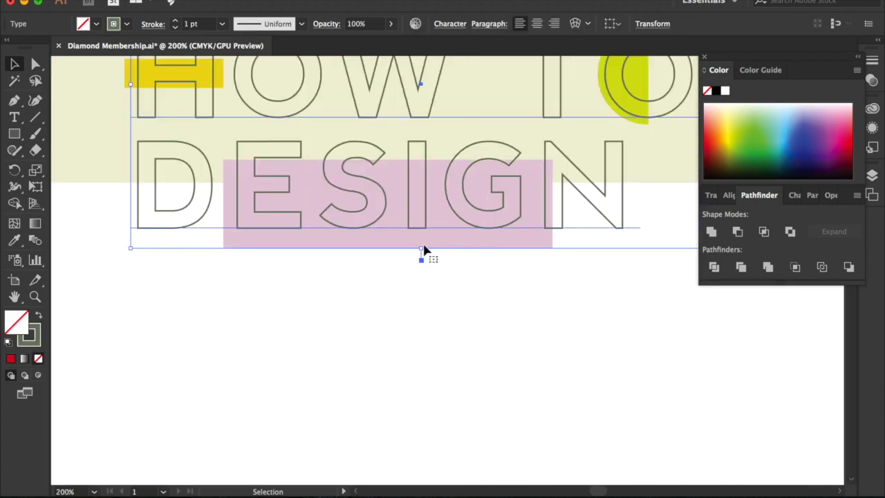
drag(421, 249, 421, 240)
click(446, 246)
click(507, 253)
click(502, 240)
drag(516, 290, 460, 228)
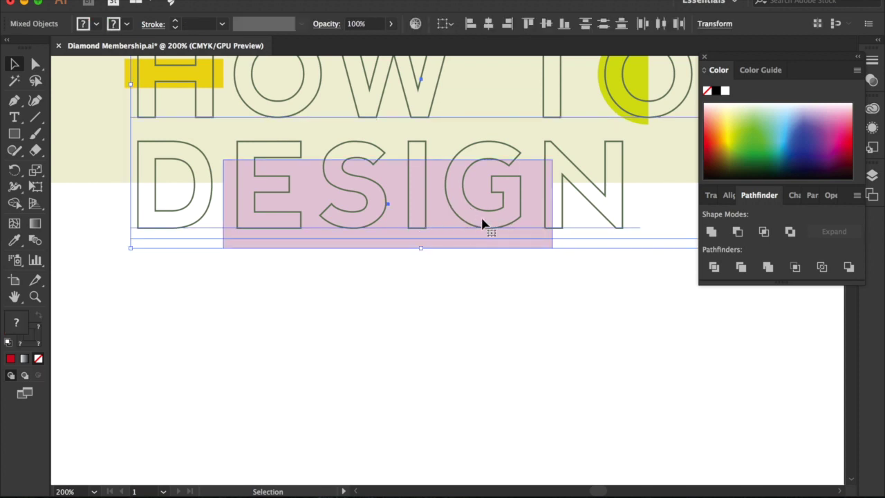
shift+click(490, 213)
key(Delete)
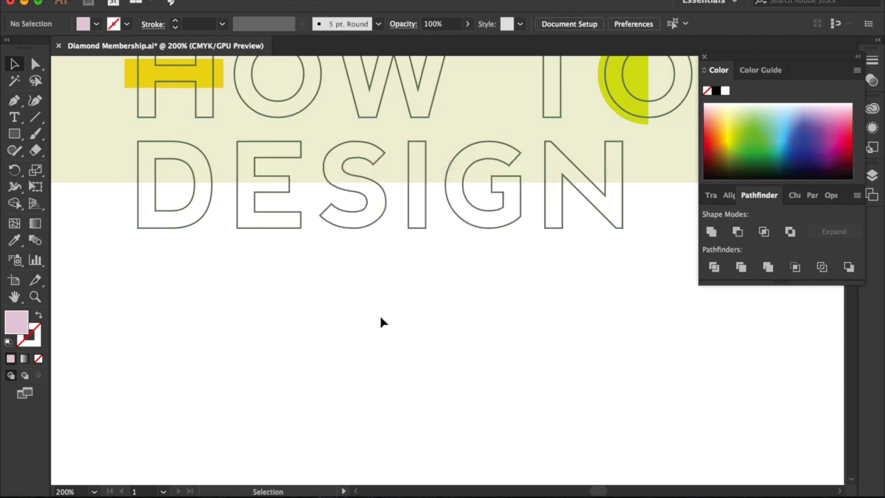
Duplicate the lime half circle from the O of TO onto the left half of the O in HOW
key(super+minus)
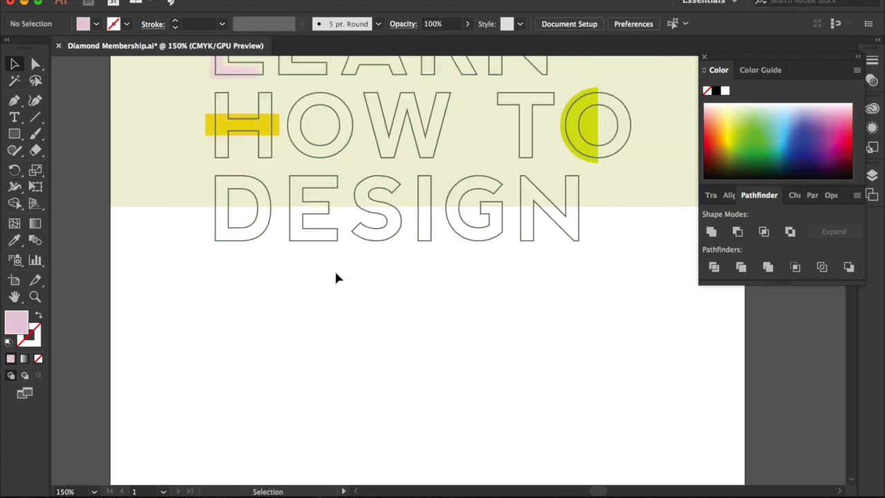
scroll(334, 270, up, 3)
click(15, 134)
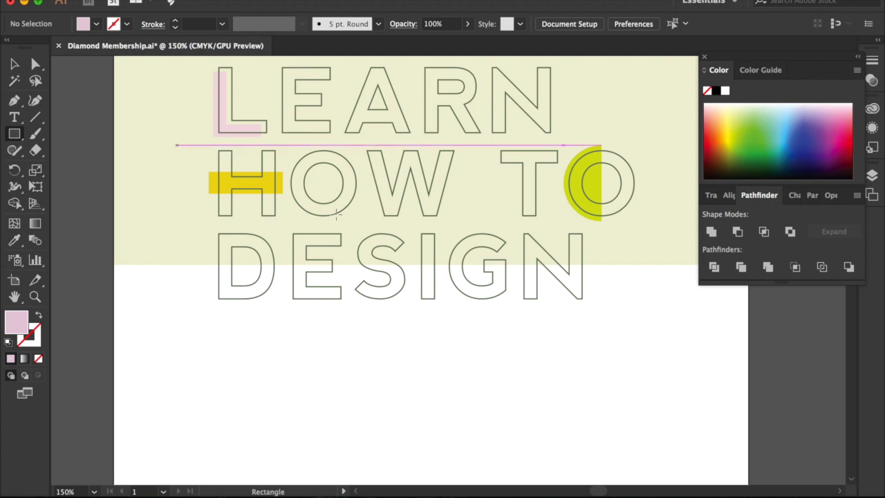
click(15, 66)
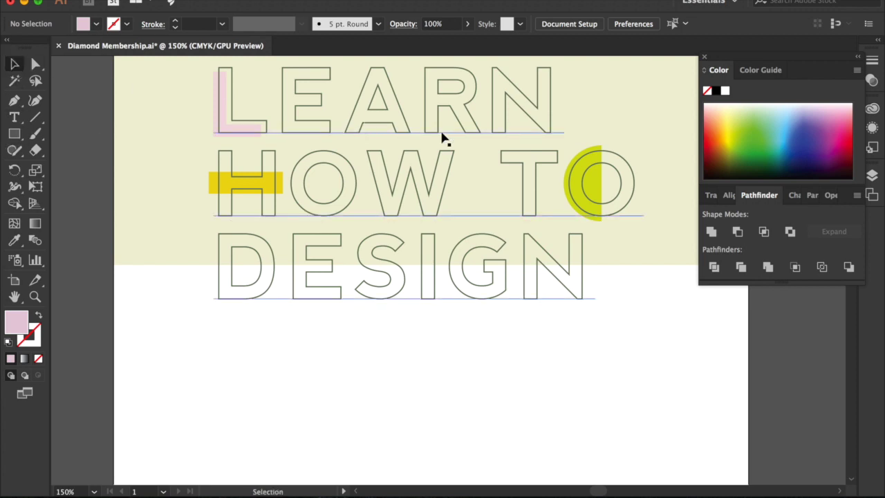
click(598, 152)
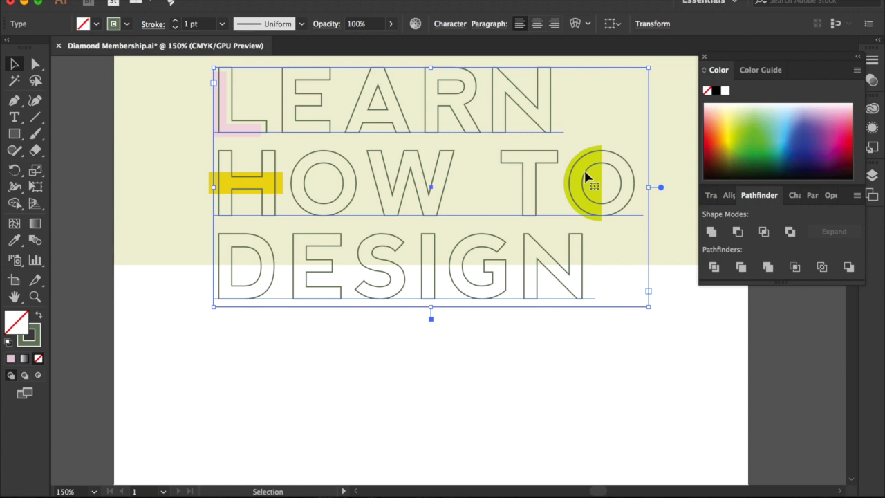
scroll(627, 178, right, 3)
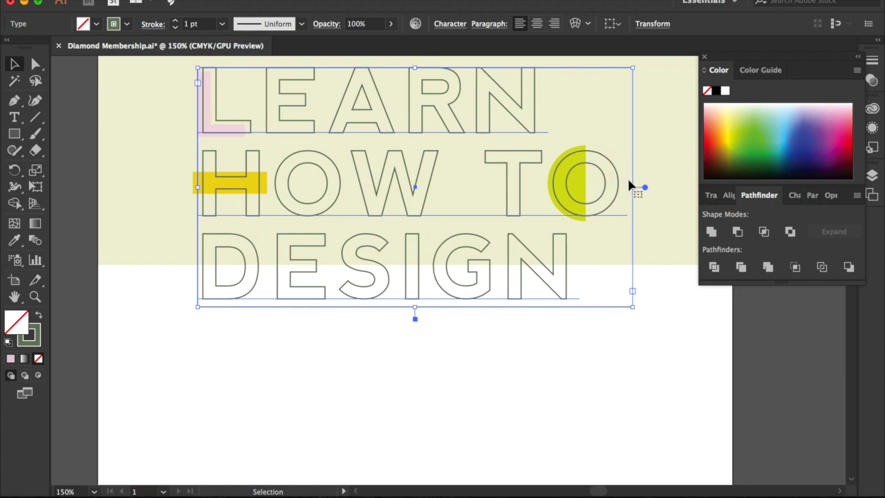
scroll(688, 209, right, 2)
drag(673, 217, 473, 178)
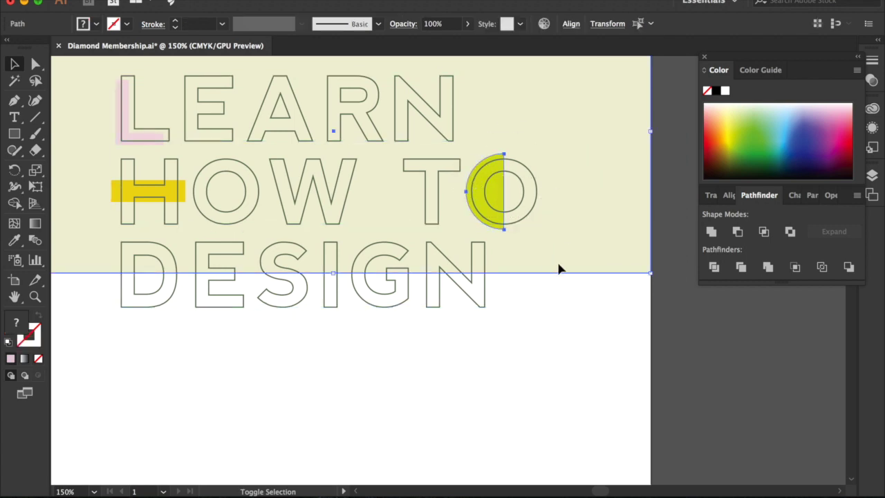
click(489, 184)
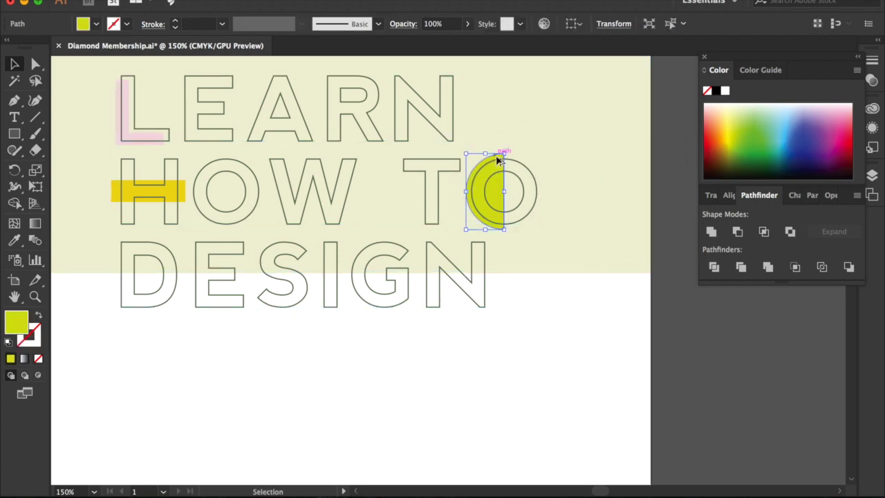
drag(490, 161, 221, 170)
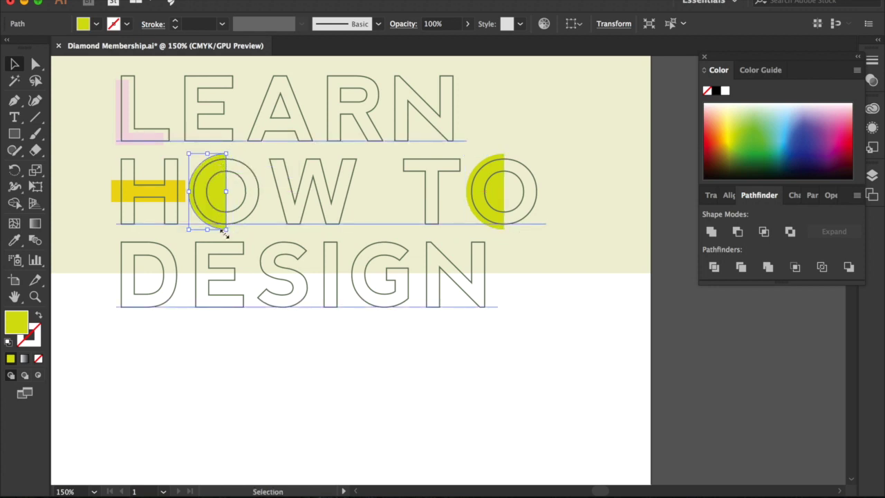
Rotate the copied half circle 180° and place it over the right half of the O in HOW
key(e)
drag(175, 255, 235, 167)
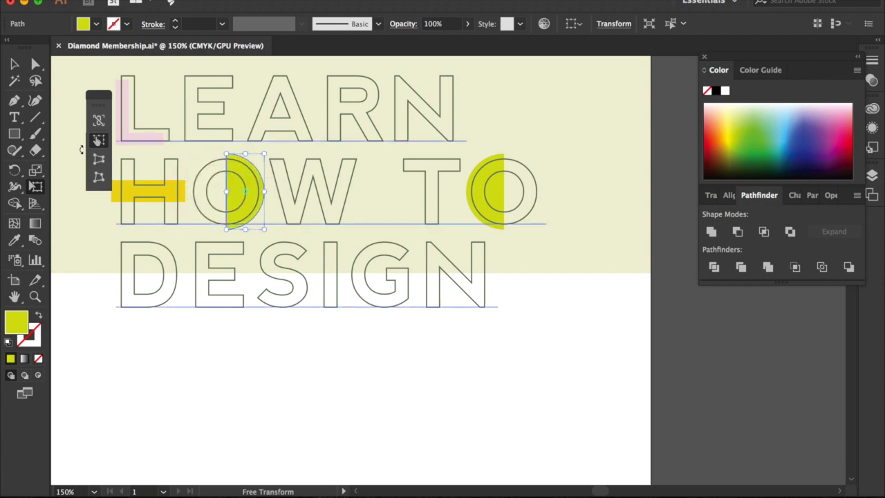
click(14, 64)
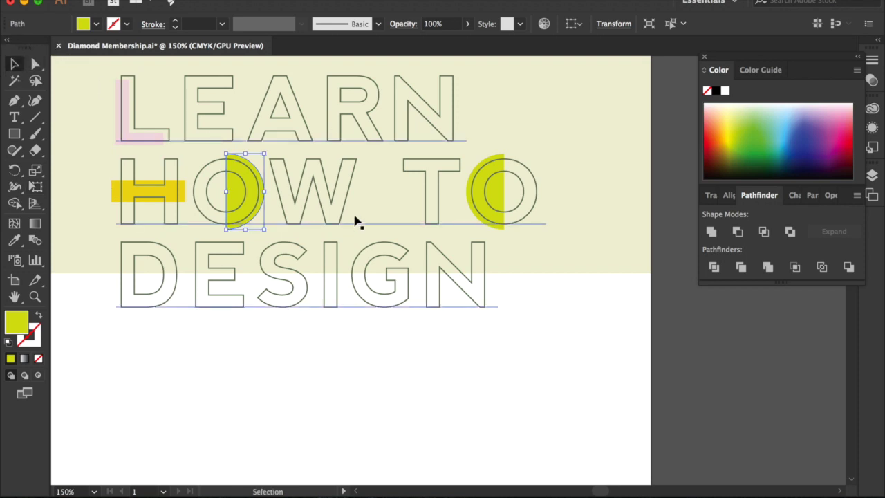
click(304, 379)
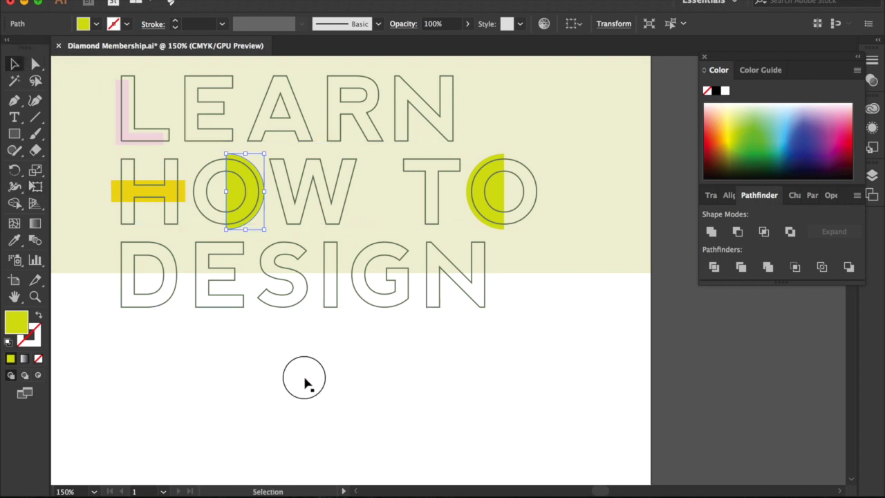
key(super+minus)
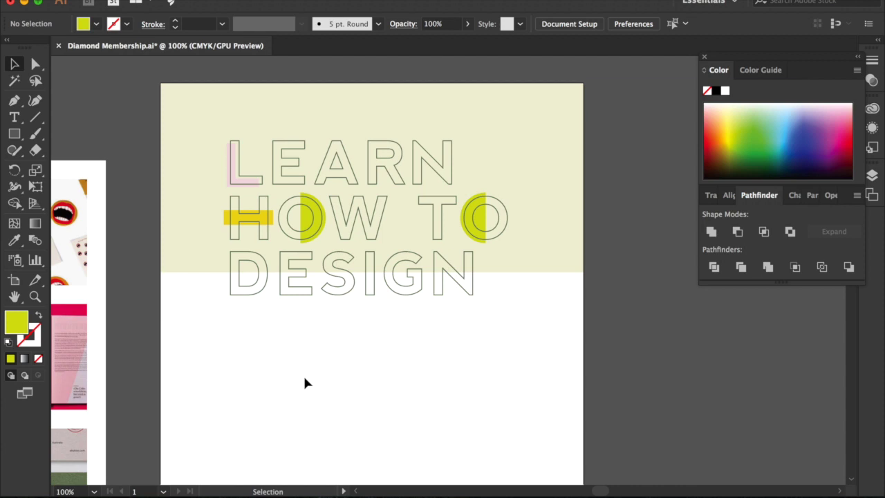
scroll(305, 371, left, 3)
scroll(305, 371, up, 1)
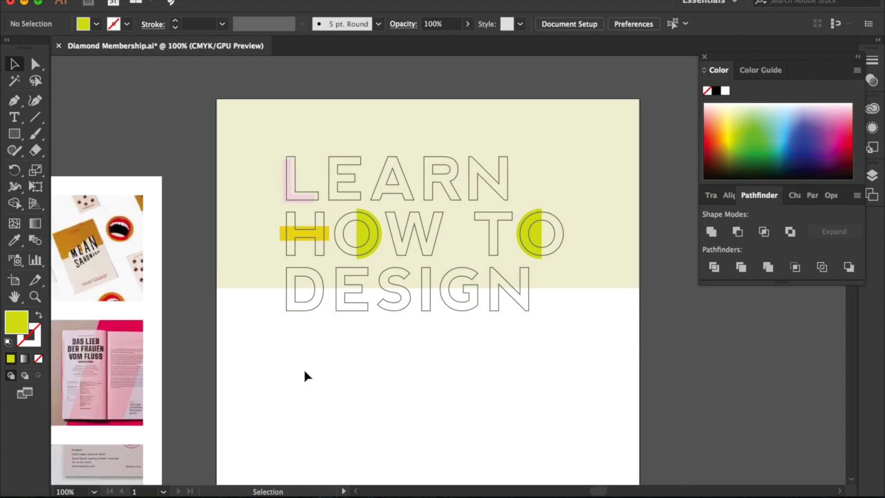
Copy the letter S from DESIGN and paste it as a separate text object
key(super+plus)
key(super+plus)
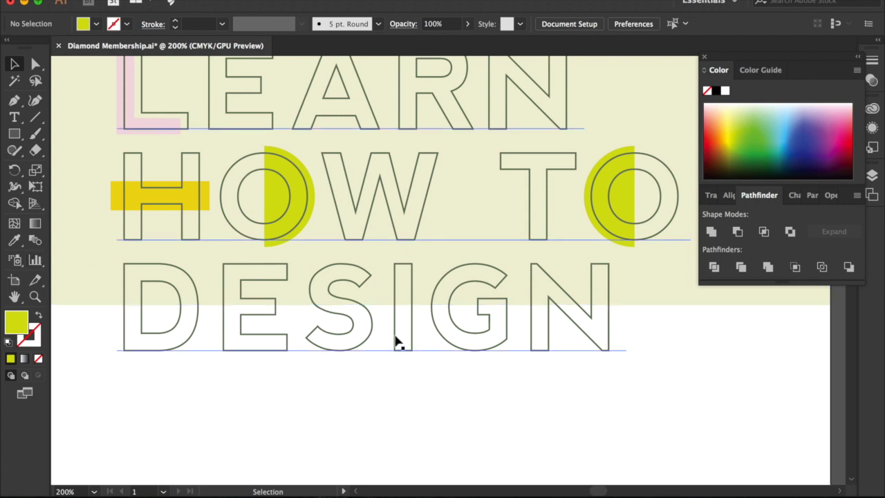
double_click(357, 330)
drag(358, 330, 300, 325)
key(super+c)
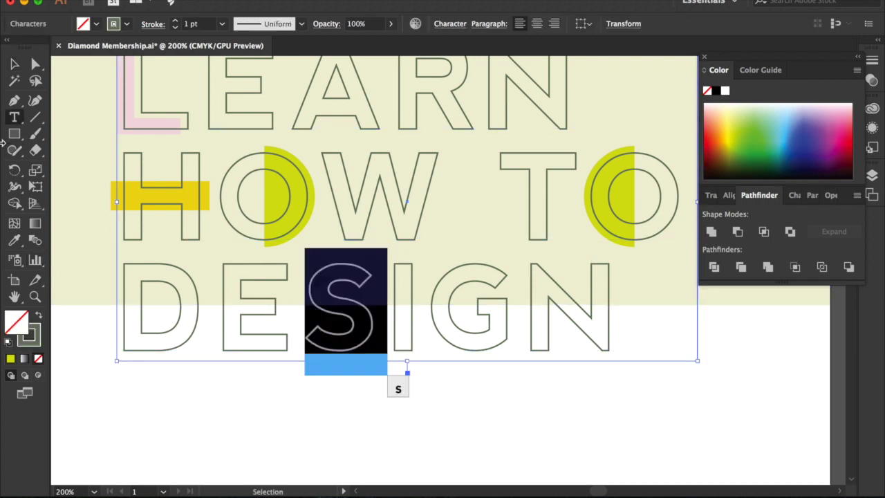
click(13, 65)
click(290, 391)
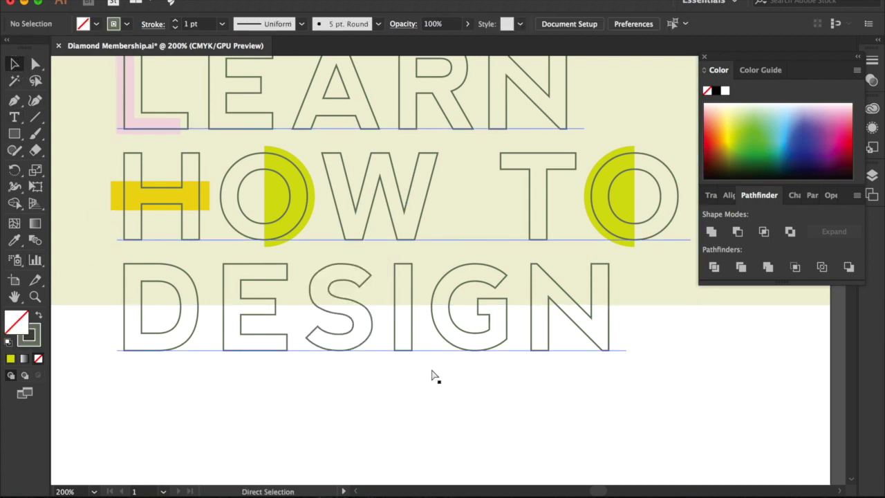
key(super+v)
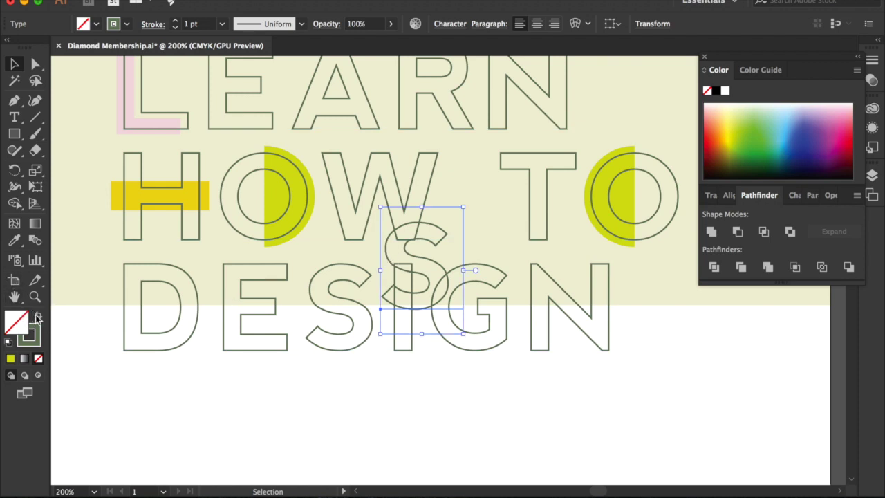
Swap the pasted S's stroke and fill, and fill it with the pale pink sampled from the "coo—k berlin" mood-board image
click(38, 316)
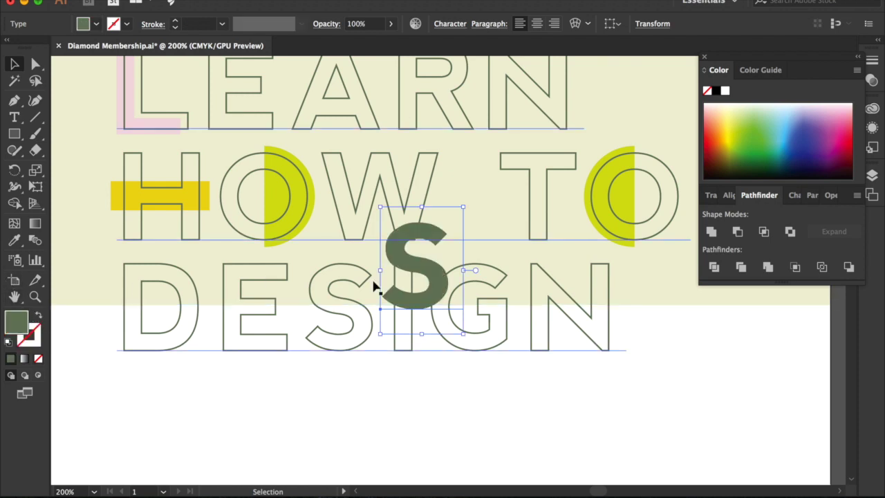
click(14, 240)
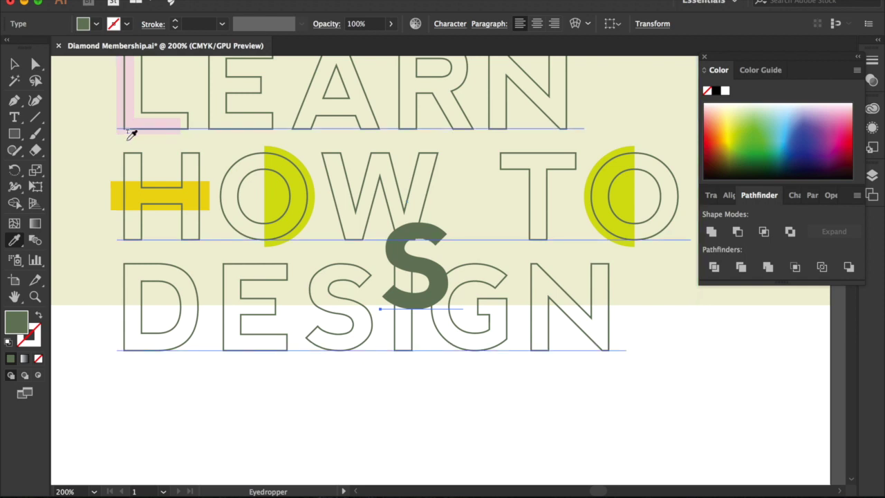
key(super+1)
scroll(154, 156, left, 5)
click(120, 186)
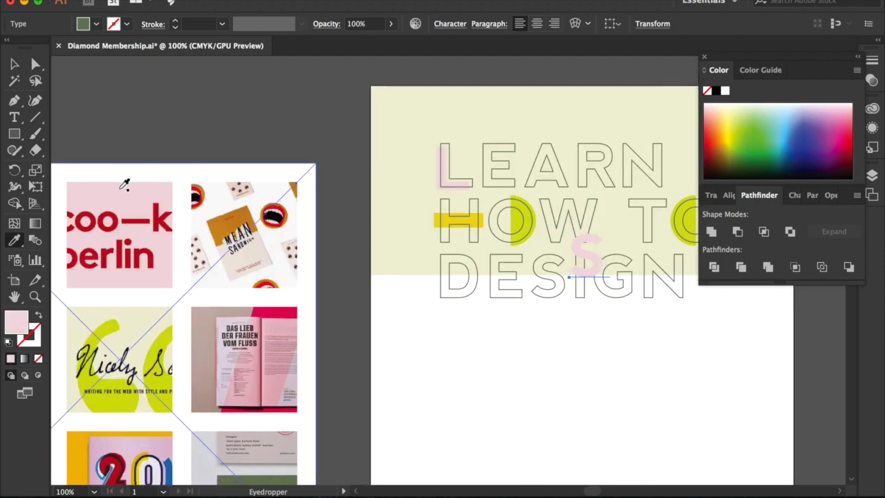
click(13, 65)
key(super+=)
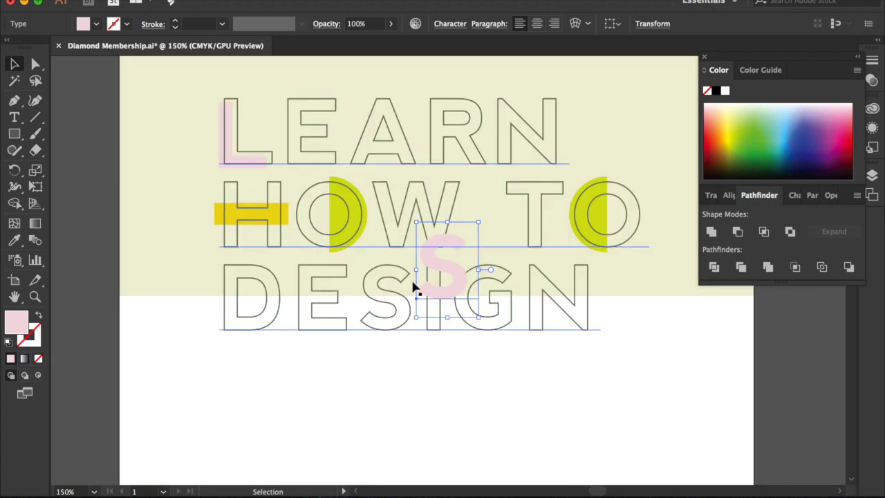
Place the pink S behind the outlined S of DESIGN and nudge it to a slight offset right and up
drag(463, 283, 408, 312)
key(super+[)
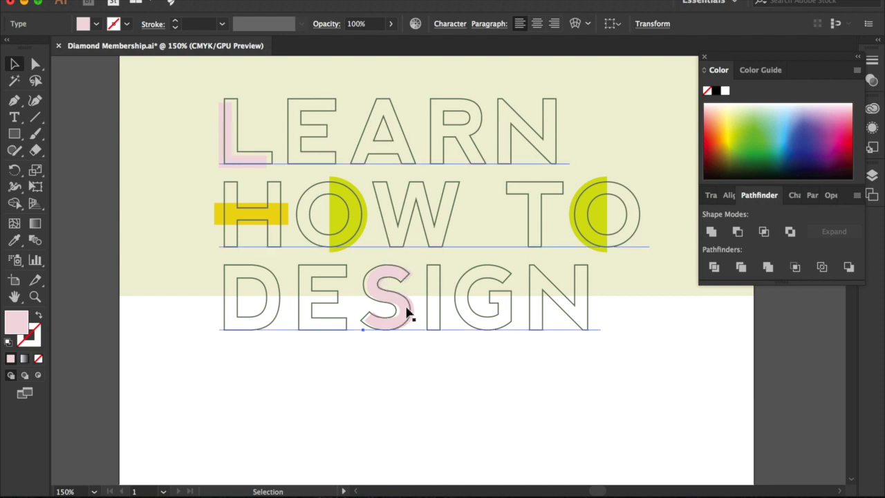
key(Right)
key(Right)
key(Right)
key(Left)
key(Left)
key(Up)
key(Up)
key(Up)
key(Down)
key(Down)
click(375, 444)
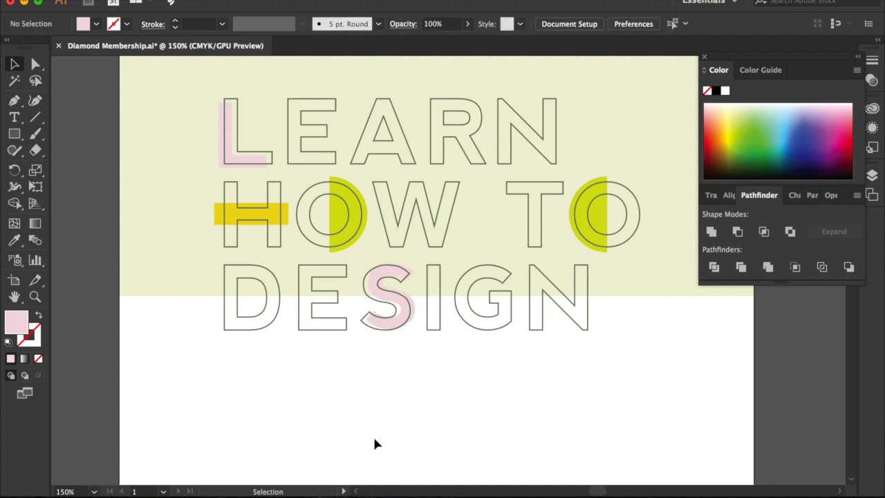
Duplicate the yellow bar, rotate the copy upright, and place it behind the left stem area of the N in LEARN
click(215, 215)
key(a)
key(ctrl+c)
key(ctrl+v)
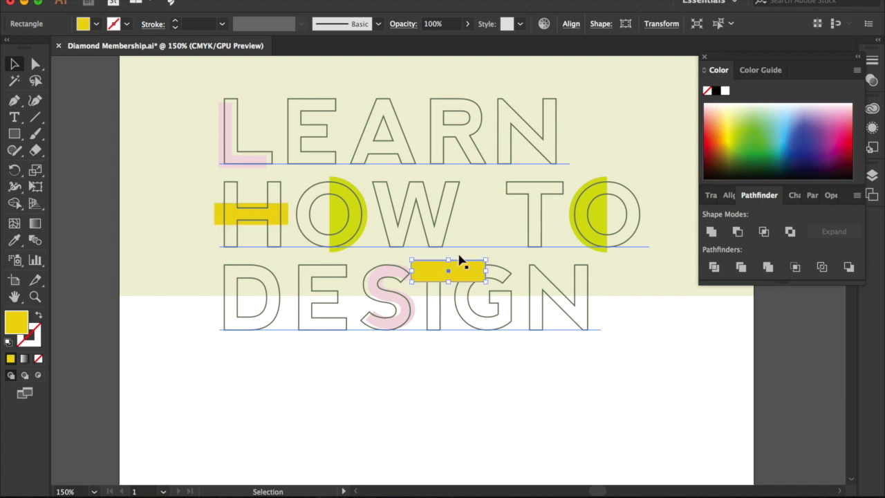
key(e)
drag(421, 232, 514, 119)
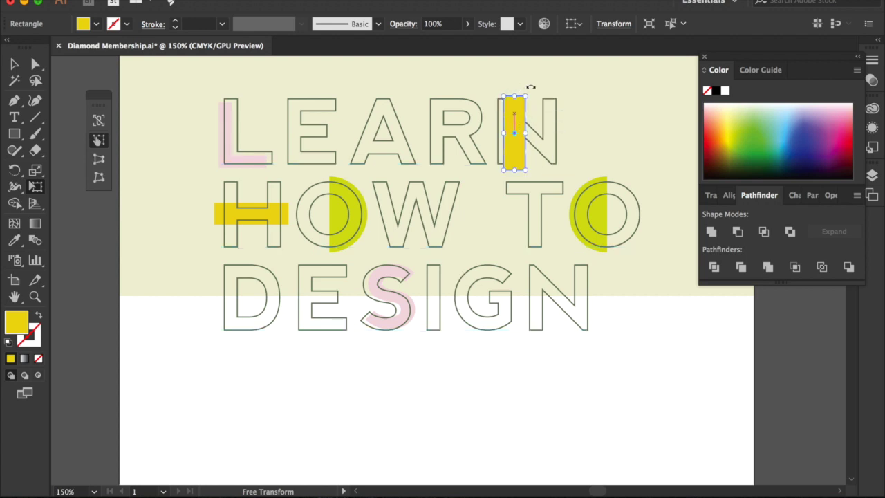
key(super+[)
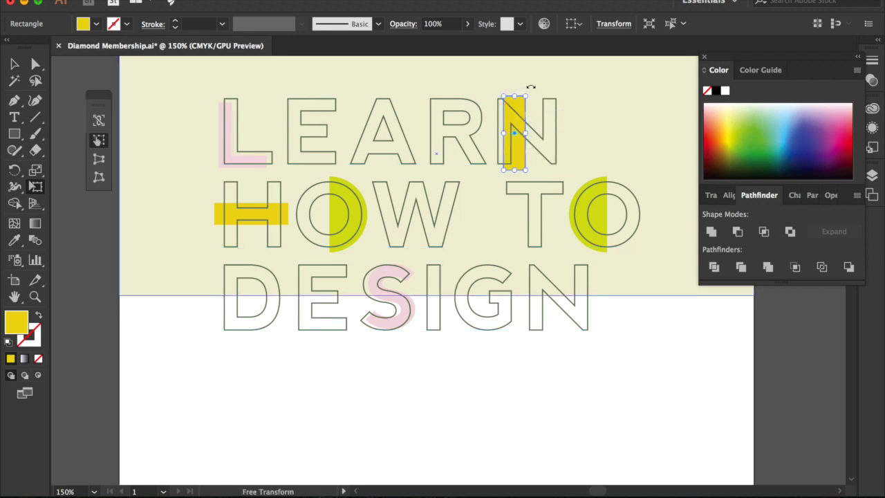
click(14, 63)
click(300, 370)
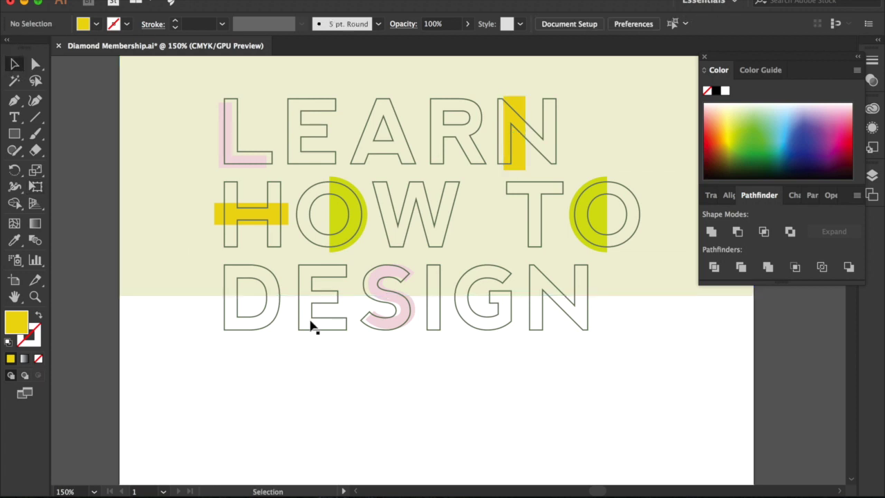
Duplicate the H's yellow bar, turn the copy upright, and place it behind the right part of the N in DESIGN
click(517, 100)
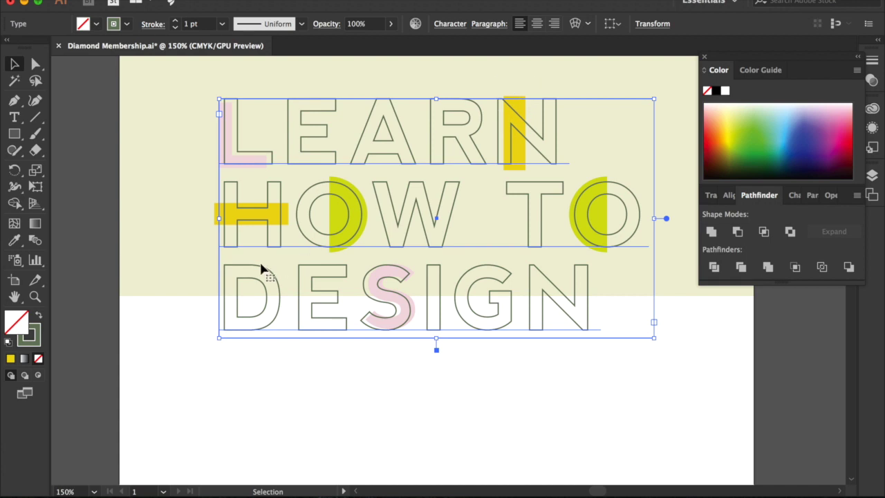
click(207, 221)
click(215, 220)
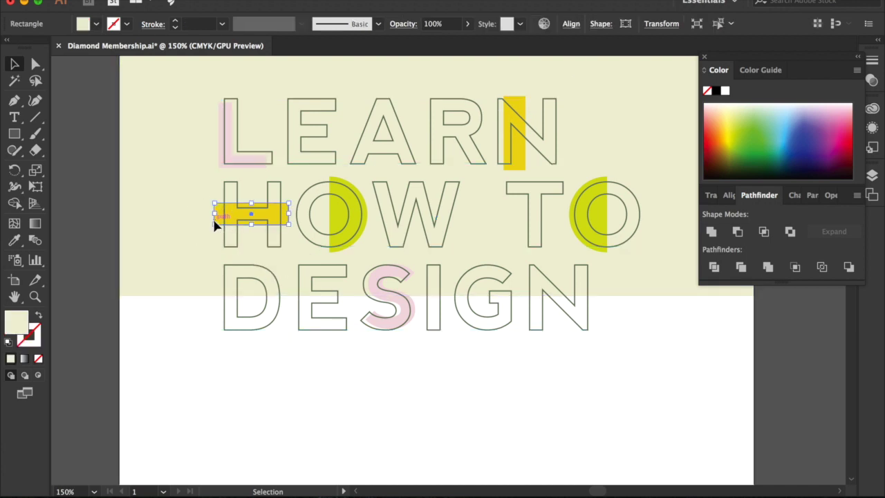
drag(215, 218, 576, 279)
key(e)
click(14, 64)
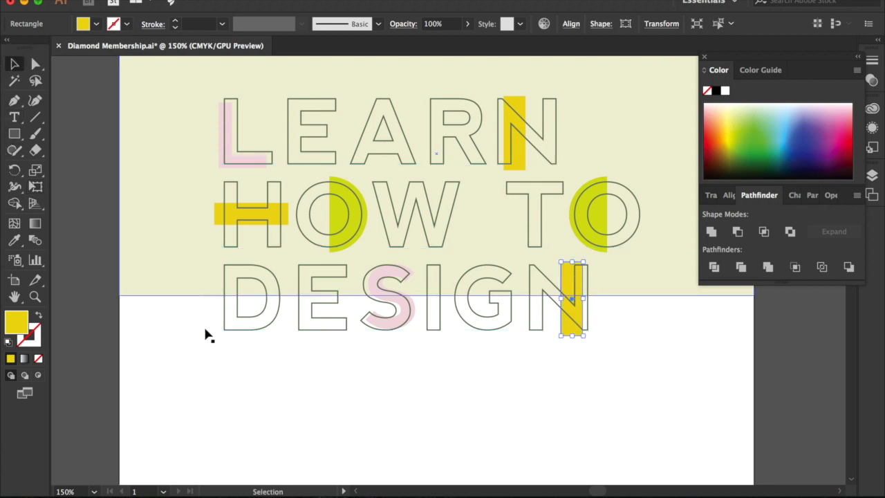
click(193, 415)
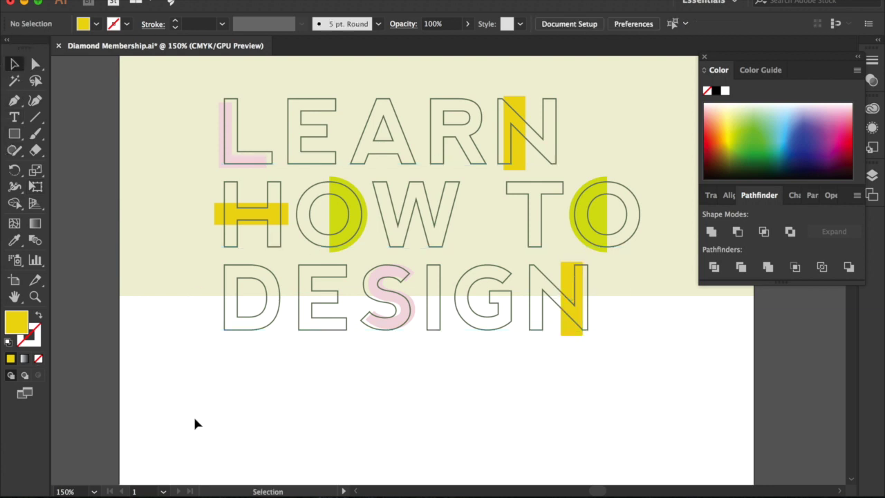
click(592, 181)
click(215, 349)
key(super+minus)
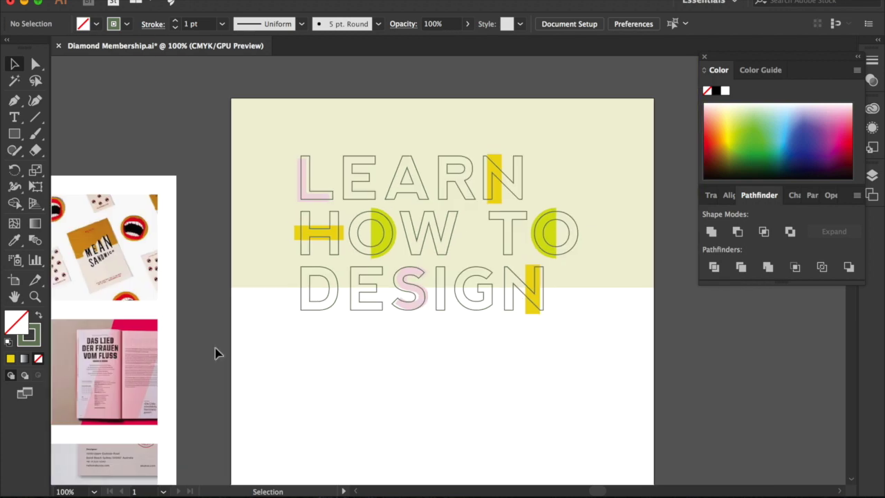
Sample the blue from the National Theatre Posters mood-board image as the fill colour
scroll(215, 354, left, 5)
click(14, 241)
scroll(218, 260, left, 5)
click(190, 182)
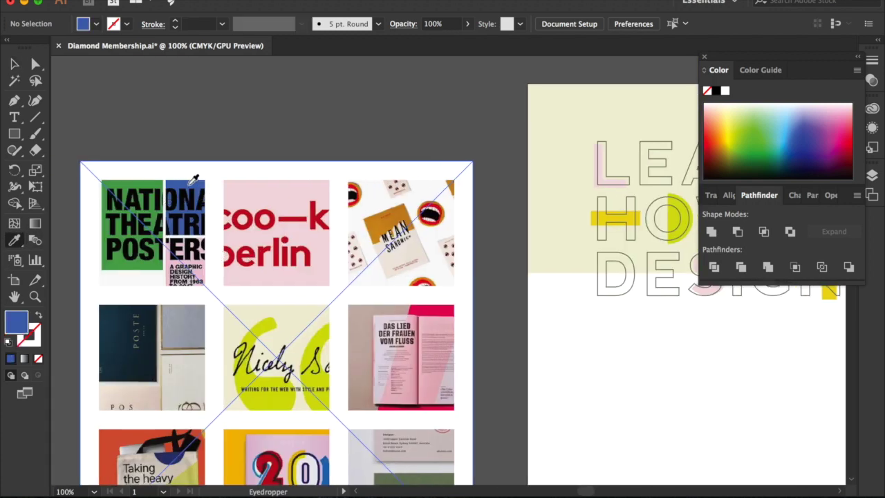
Draw a small blue circle just left of the D in DESIGN, between the HOW TO and DESIGN lines
click(15, 65)
drag(15, 134, 50, 170)
scroll(508, 249, right, 3)
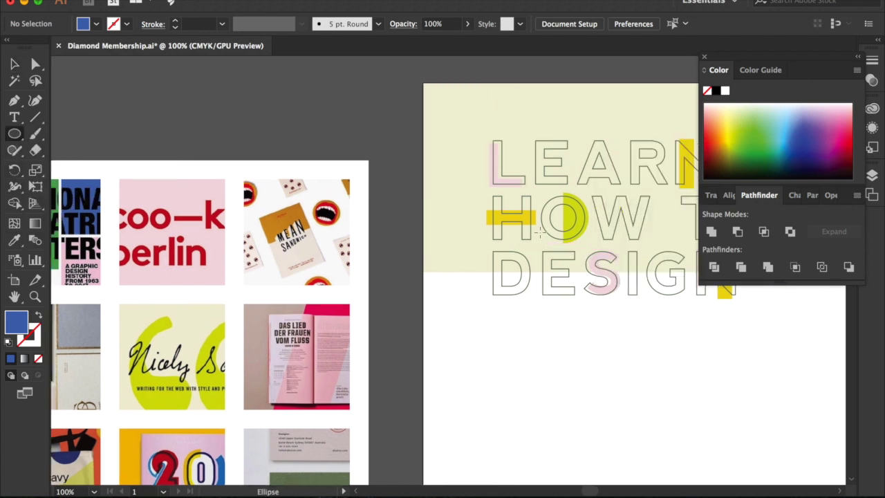
drag(474, 252, 486, 265)
click(14, 65)
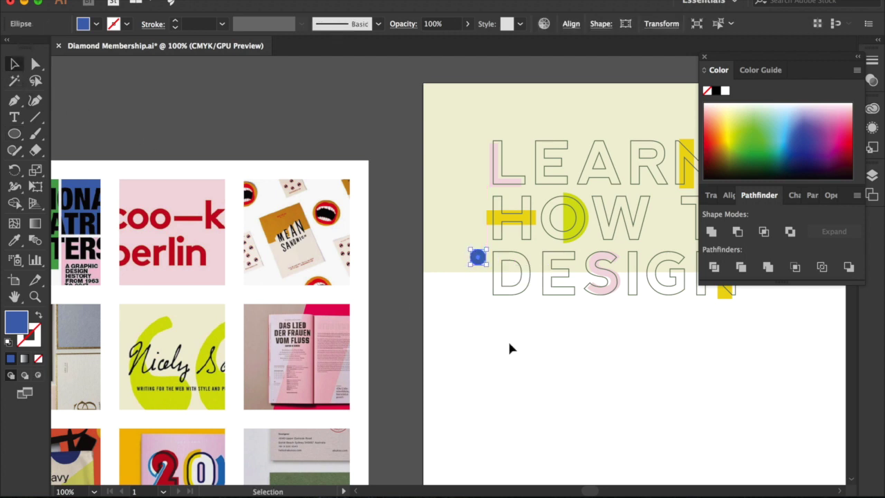
click(518, 345)
Draw a second small blue circle just right of the N in LEARN and nudge it closer to the letter
scroll(518, 346, right, 4)
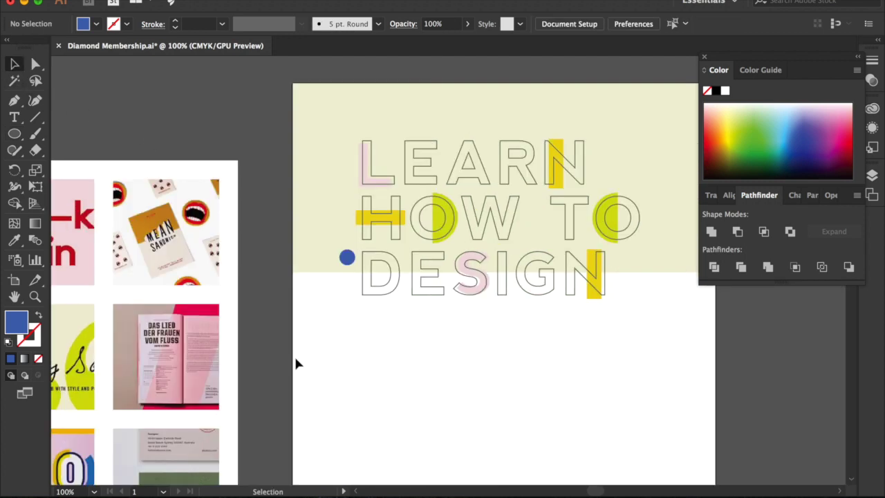
click(15, 137)
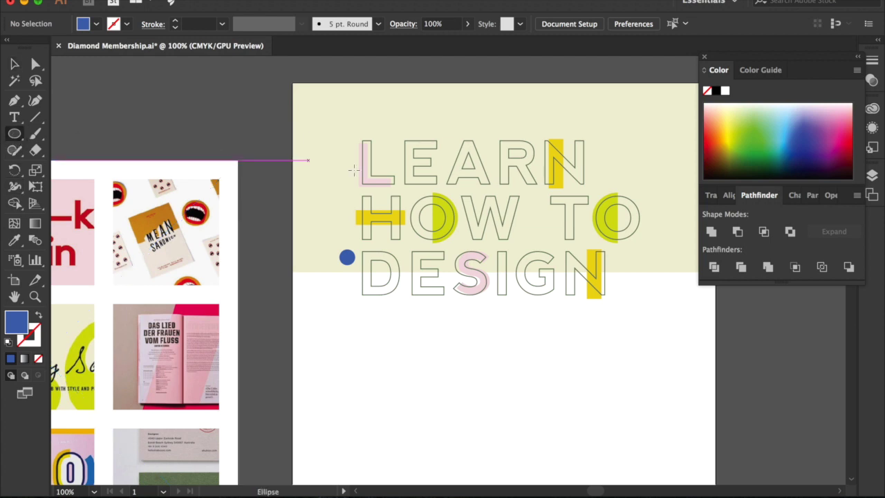
drag(599, 163, 613, 179)
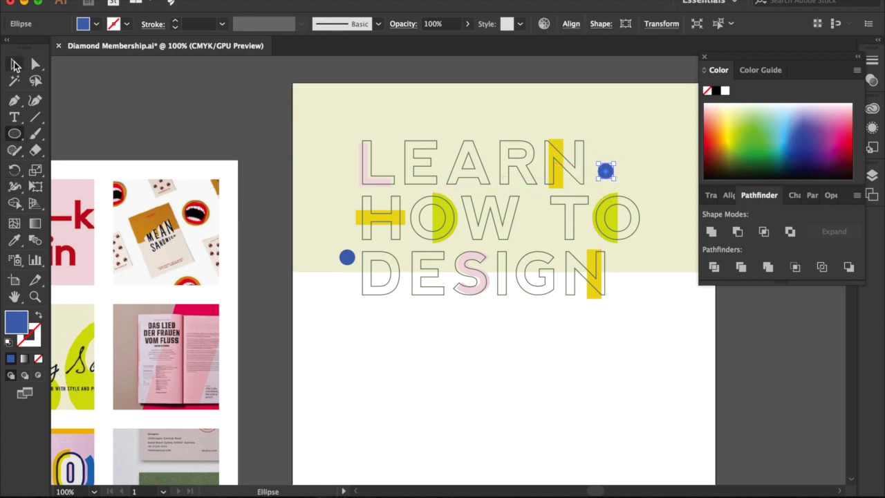
click(14, 64)
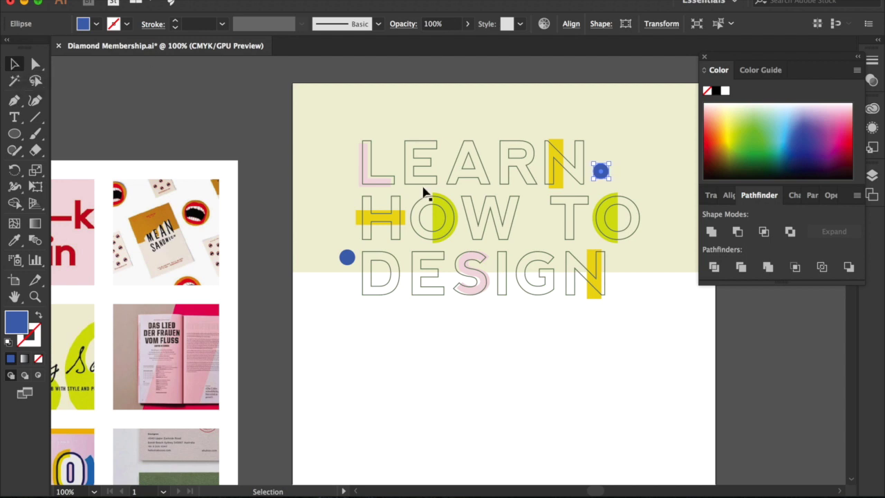
click(505, 385)
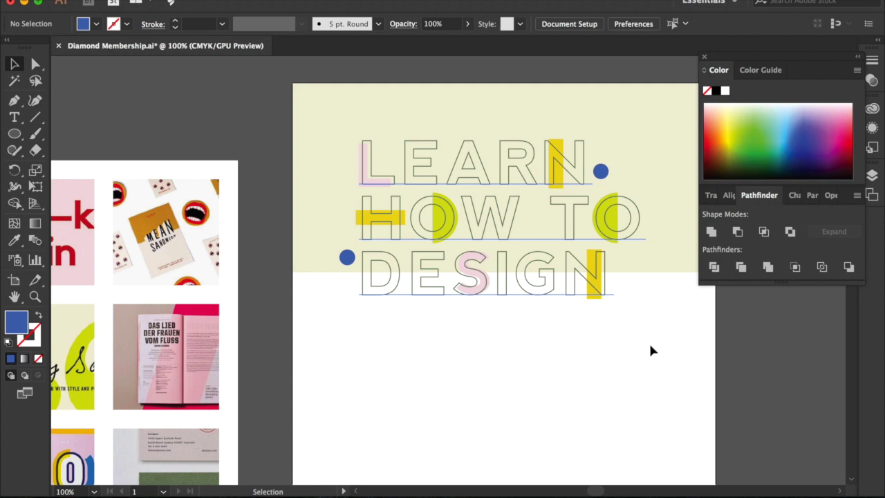
Move the "using Canva, Adobe Illustrator, InDesign and Photoshop" text up to sit directly beneath the headline
scroll(503, 405, down, 1)
scroll(504, 404, right, 2)
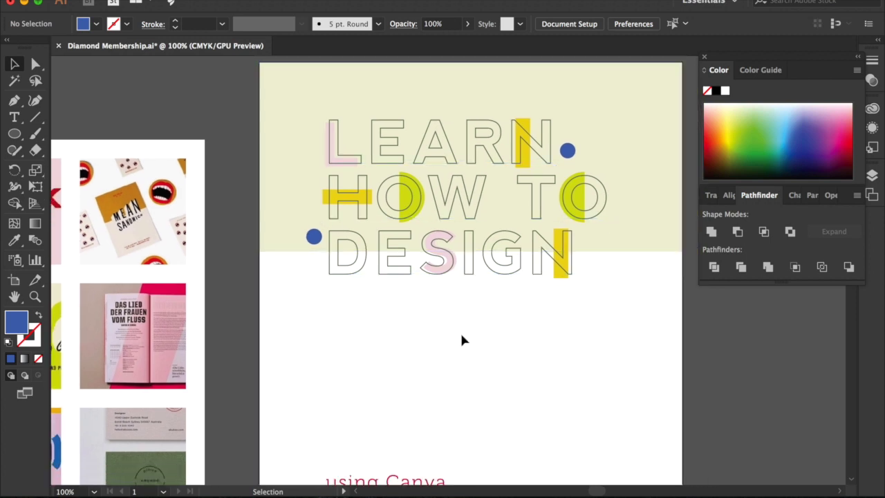
scroll(462, 340, down, 1)
scroll(462, 339, left, 1)
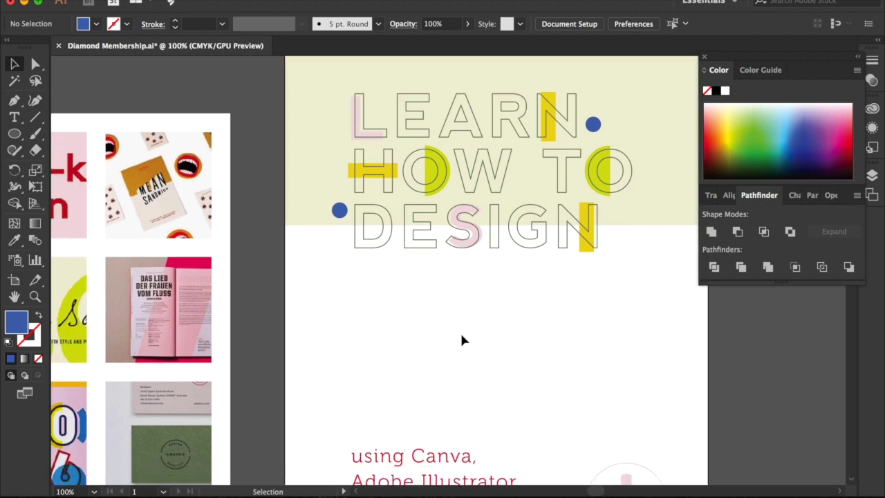
key(super+minus)
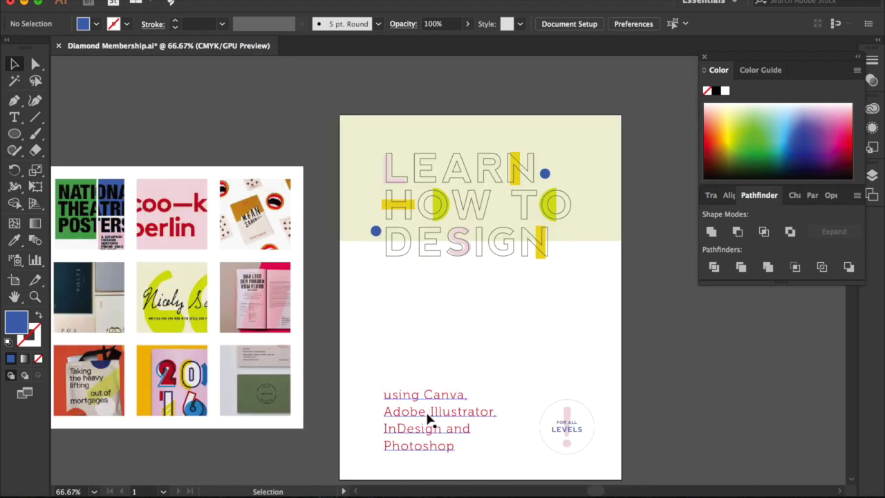
drag(545, 345, 575, 427)
click(572, 324)
drag(421, 414, 421, 296)
click(551, 355)
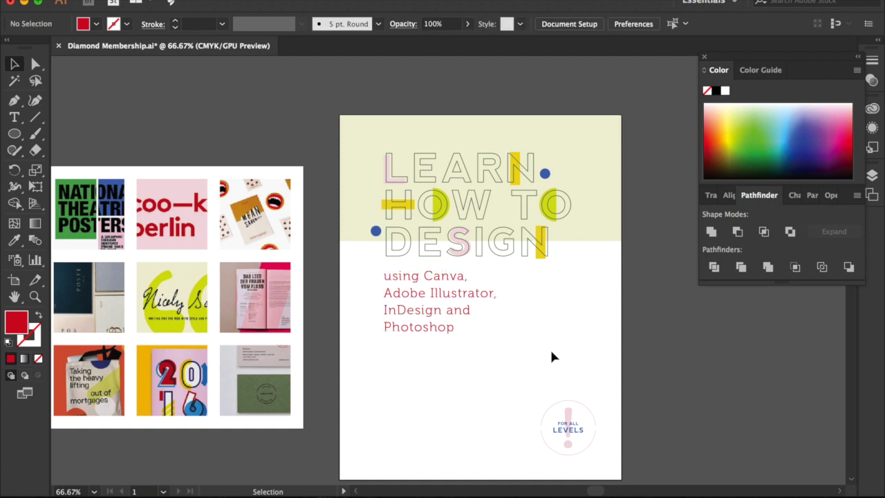
key(super+equal)
scroll(468, 335, down, 2)
scroll(468, 335, left, 2)
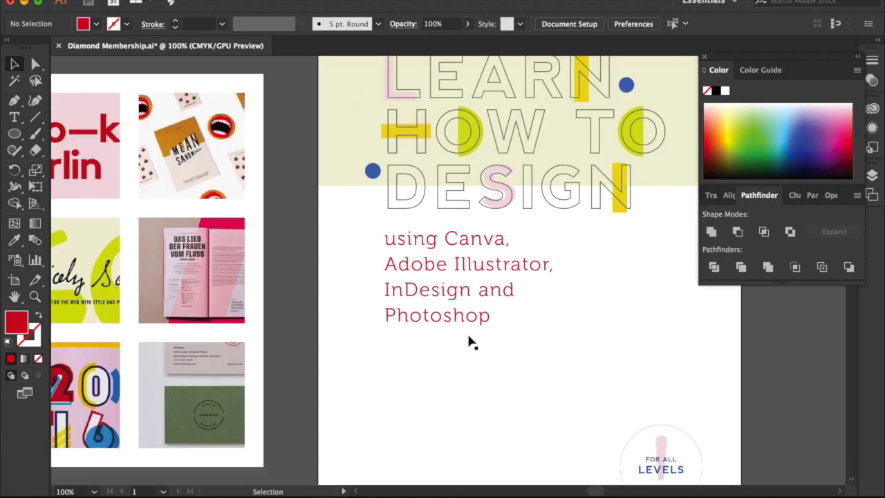
key(super+minus)
click(642, 89)
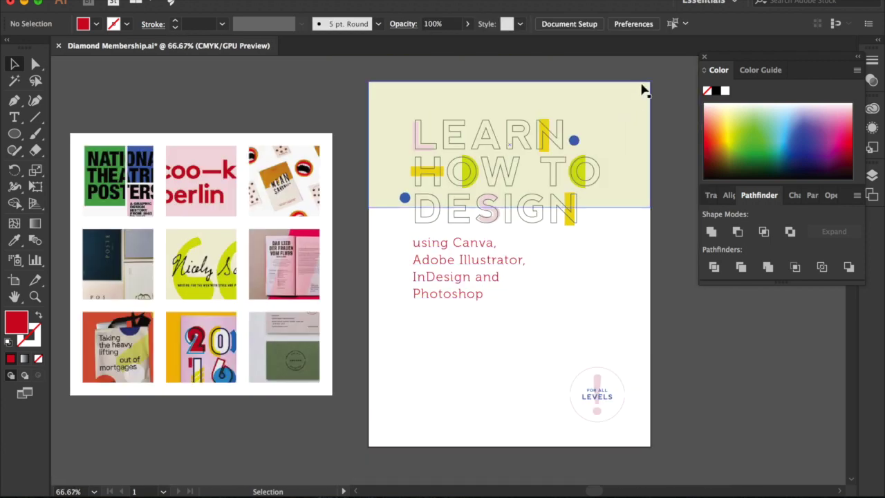
click(591, 285)
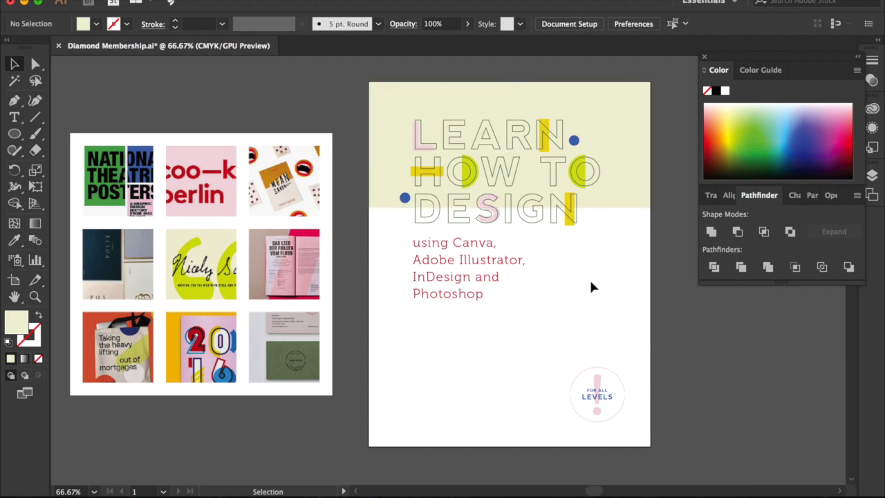
click(455, 288)
double_click(455, 294)
click(14, 63)
click(431, 333)
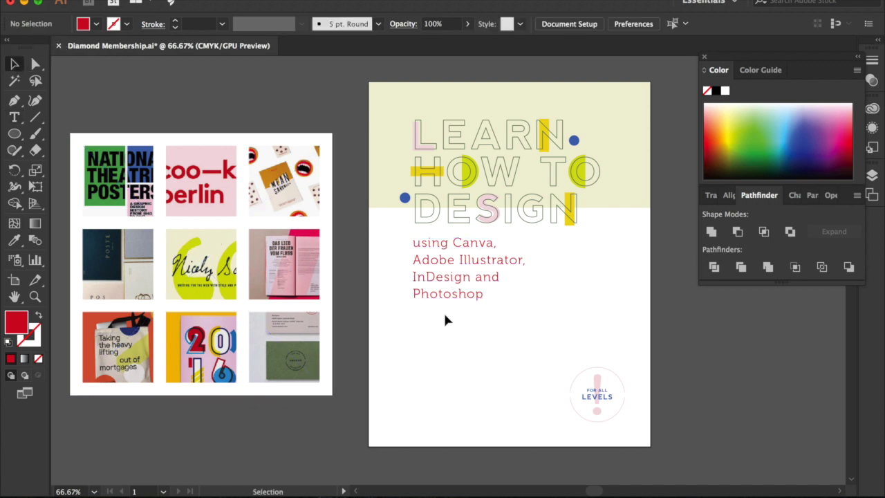
Duplicate the outlined headline below the software list and swap the copy's stroke and fill to make solid green text
click(442, 220)
drag(442, 220, 422, 417)
click(39, 318)
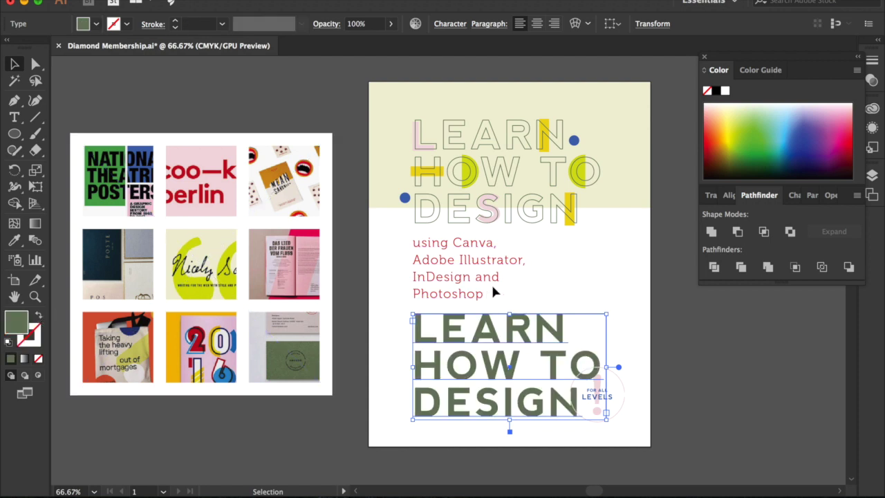
Set the copied headline's font size to 28 pt and its leading to 38 pt
click(794, 195)
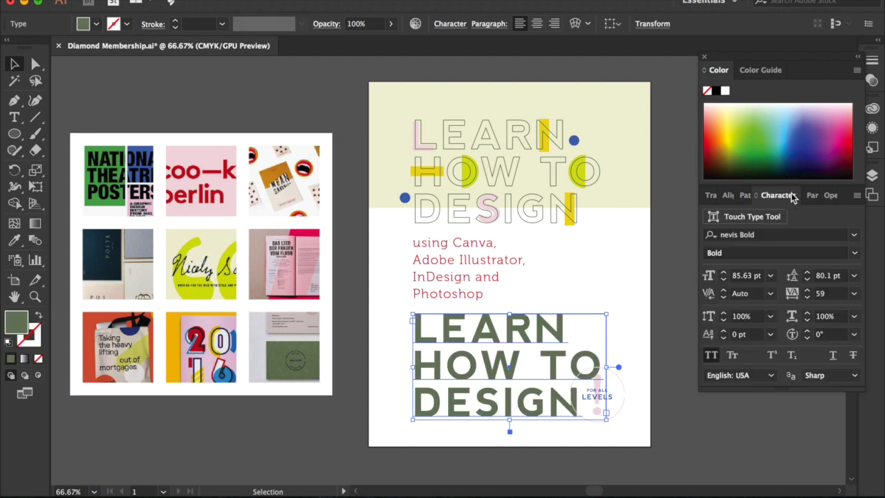
click(722, 280)
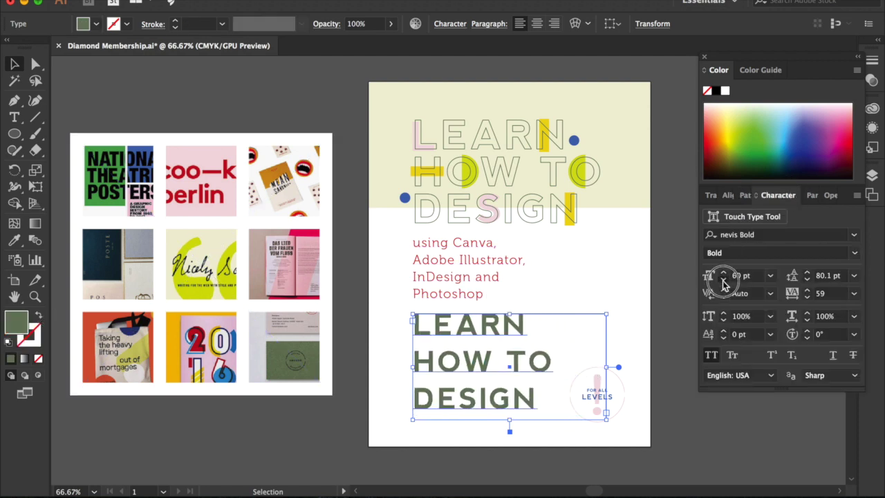
click(723, 280)
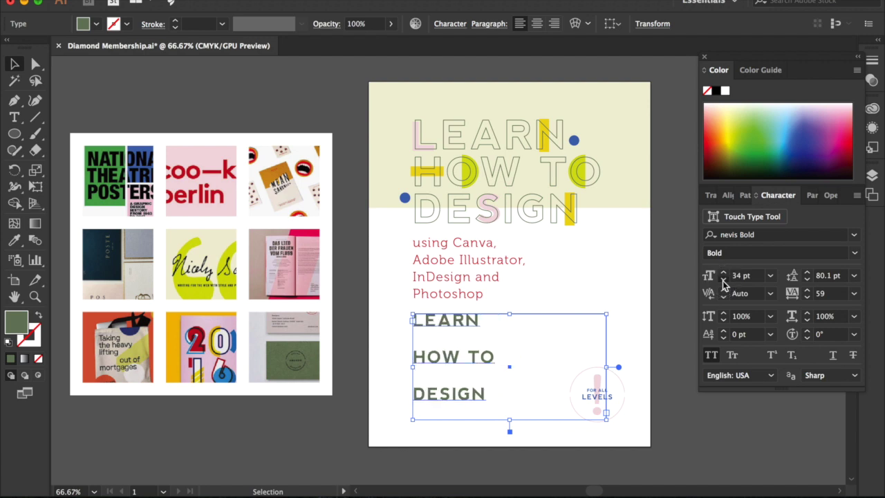
click(723, 280)
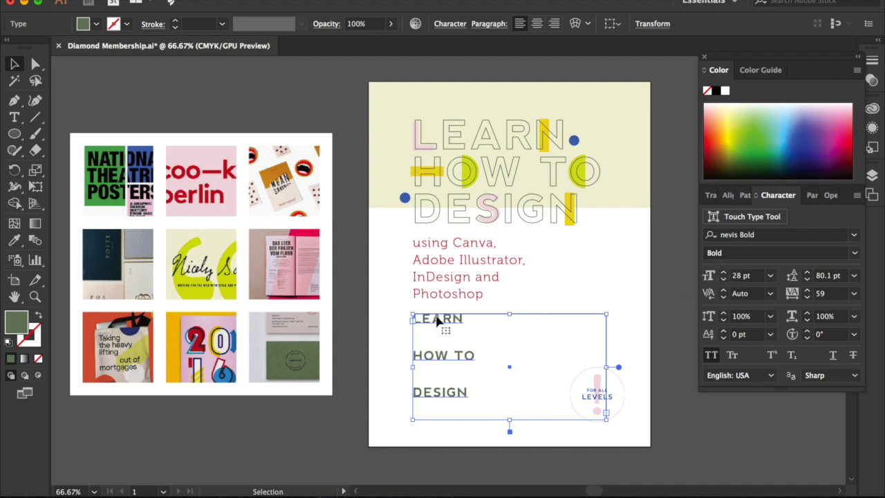
key(ctrl+1)
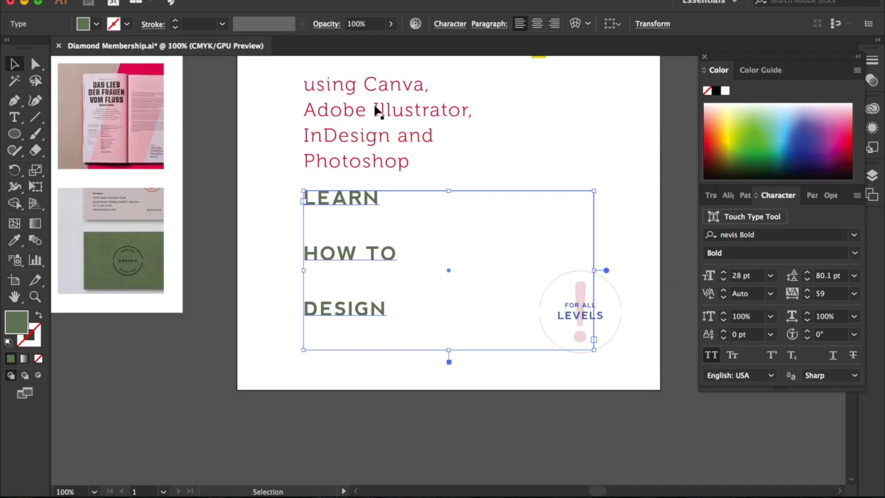
click(367, 142)
click(330, 207)
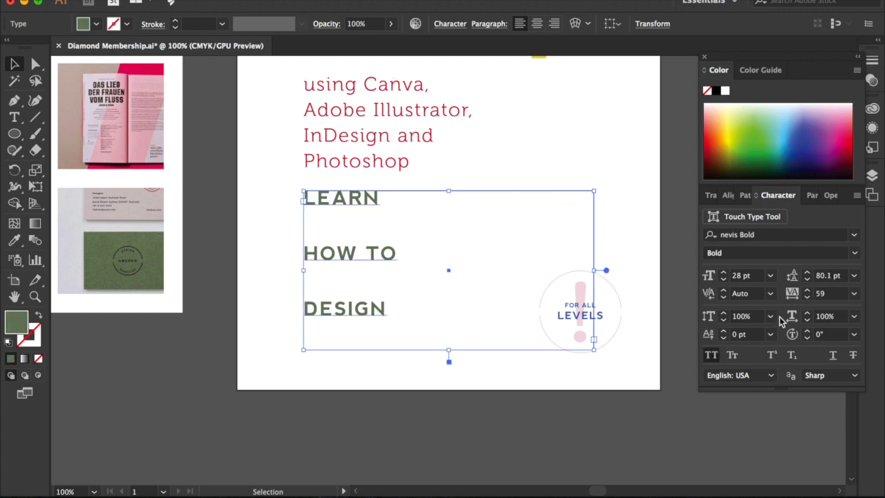
click(807, 280)
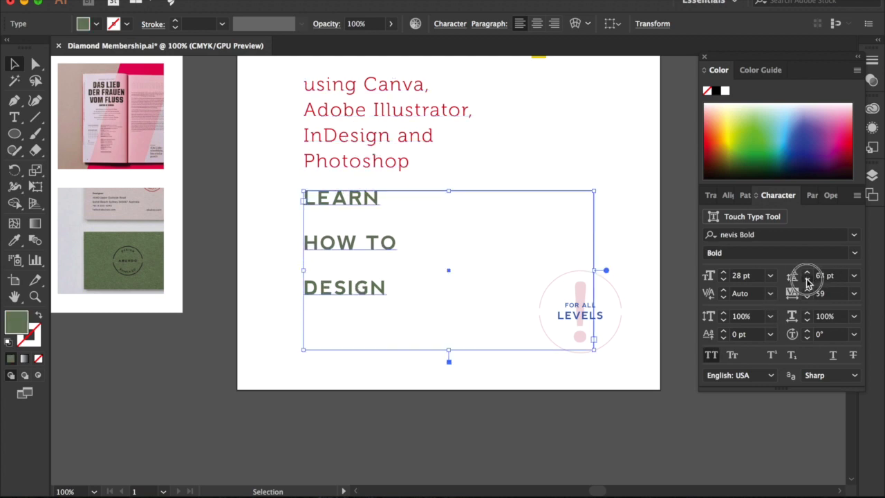
click(807, 279)
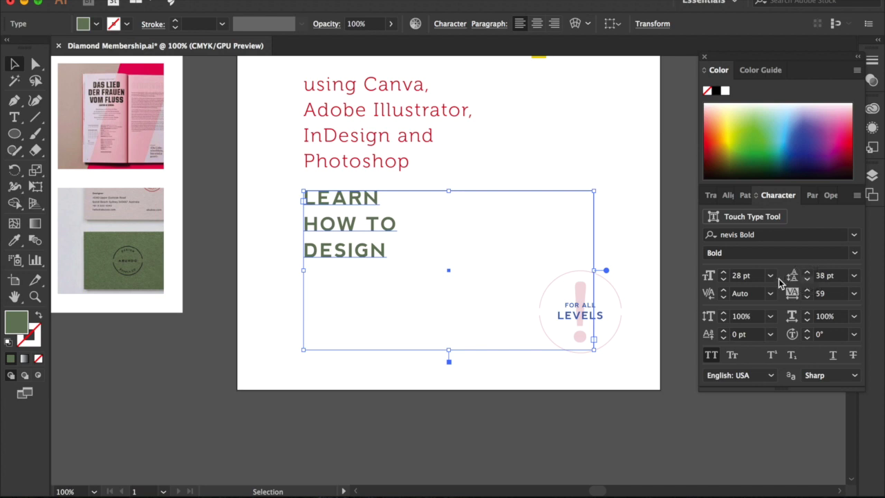
Replace the copied headline text with "SATURDAY", "APRIL 16TH" and "1:30-4:30PM" on three lines
double_click(385, 257)
drag(386, 251, 292, 184)
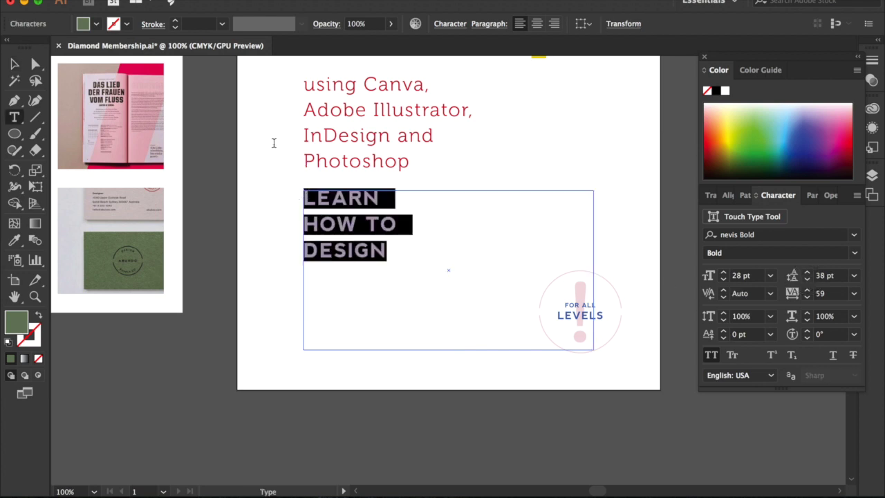
text(SATURDAY)
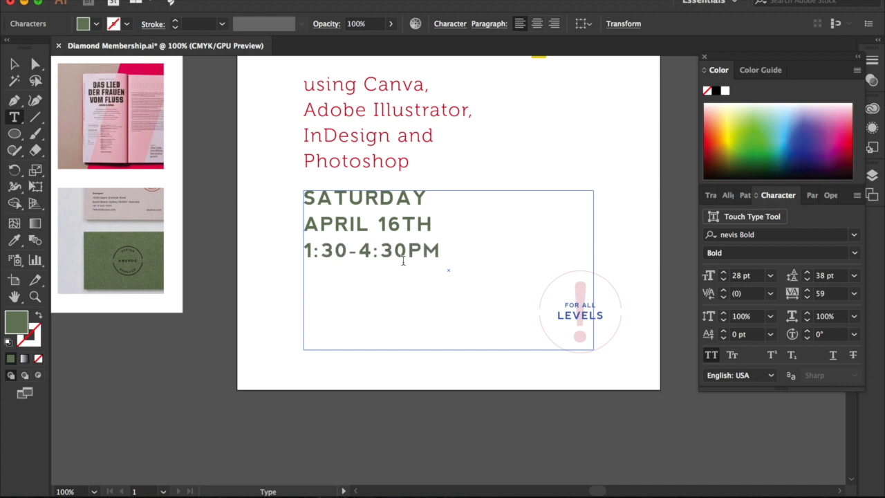
Add a space before PM in the time line and make the TH after 16 superscript
click(405, 251)
drag(432, 231, 401, 228)
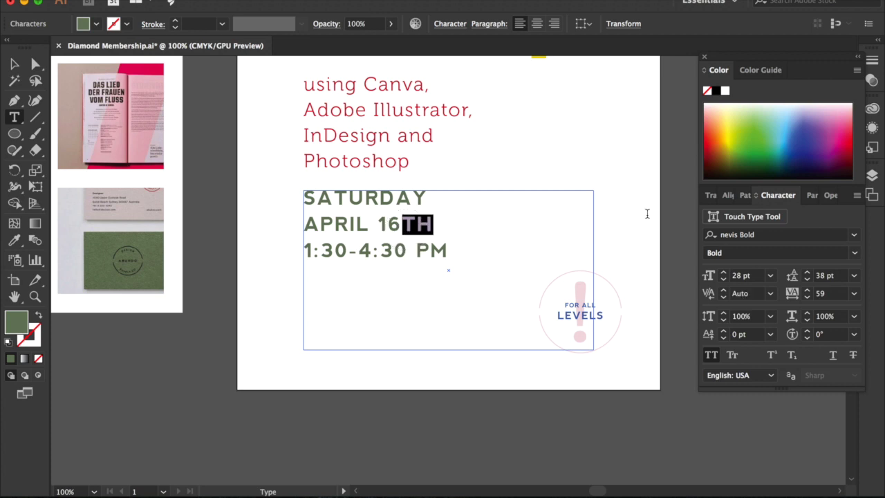
click(857, 195)
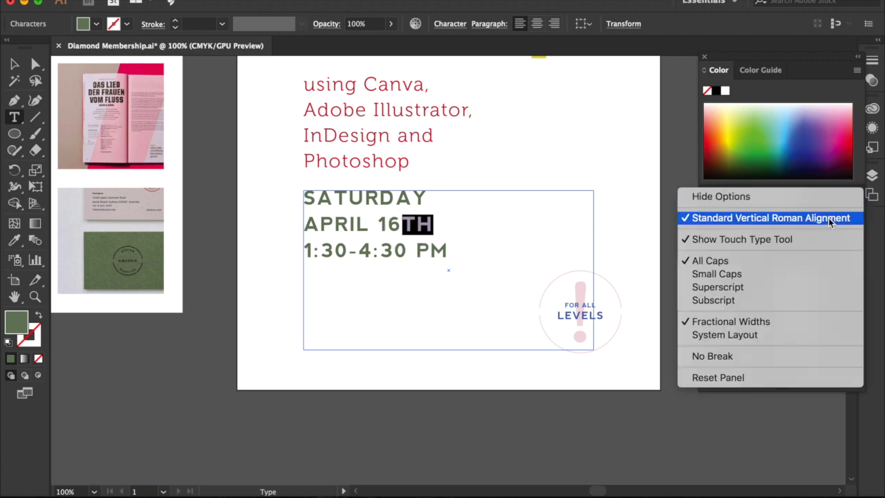
click(777, 287)
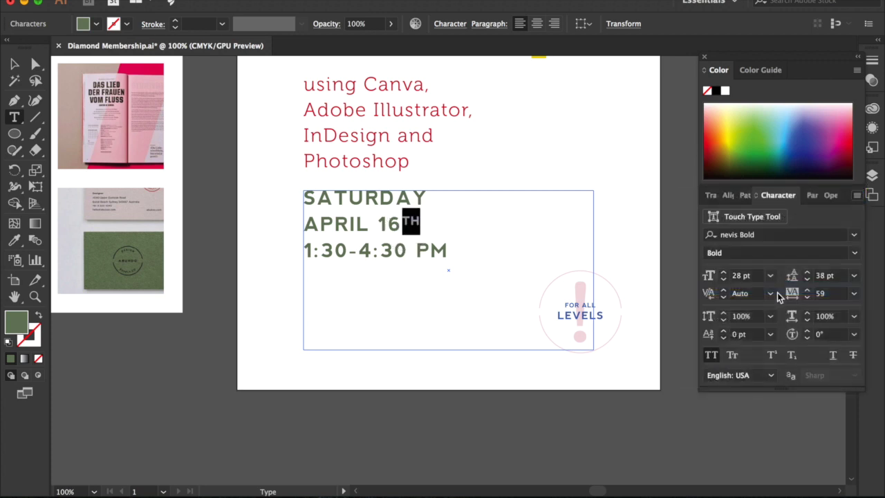
Remove the space before PM so the time line reads "1:30-4:30PM"
click(434, 252)
drag(448, 252, 417, 252)
click(416, 251)
key(BackSpace)
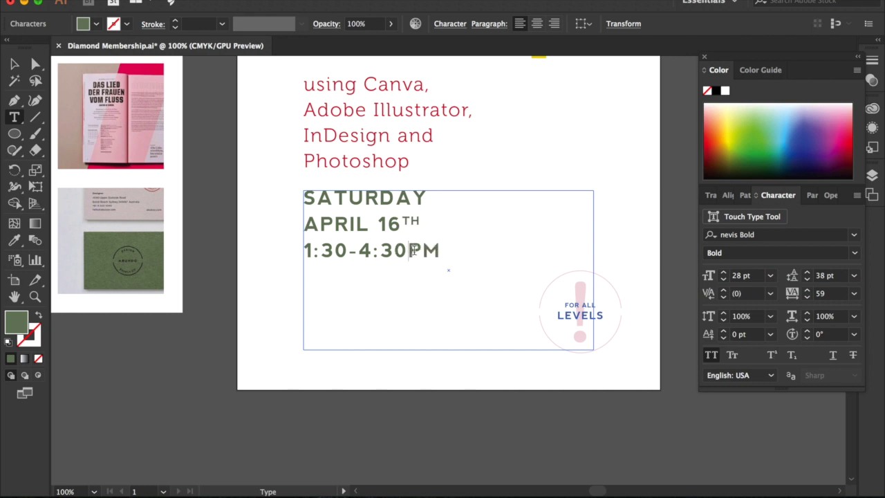
Set the font size of all three date and time lines to 25 pt
drag(458, 249, 290, 201)
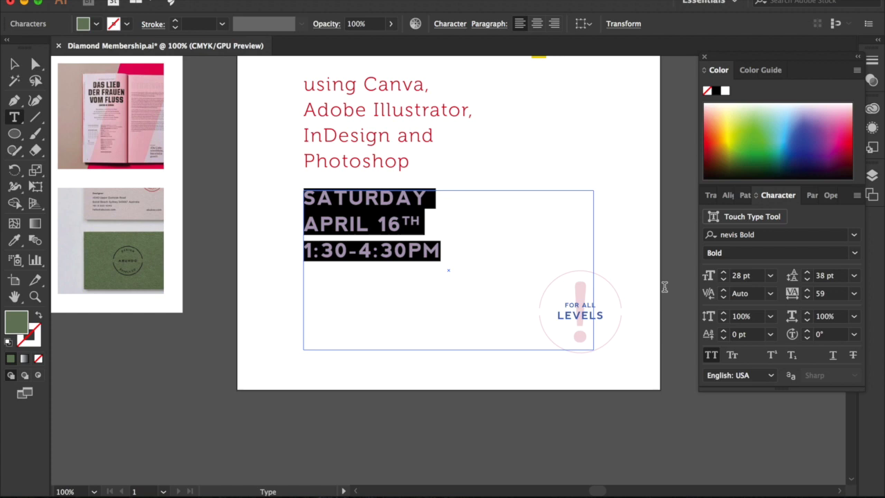
click(724, 278)
click(724, 279)
click(724, 278)
click(349, 250)
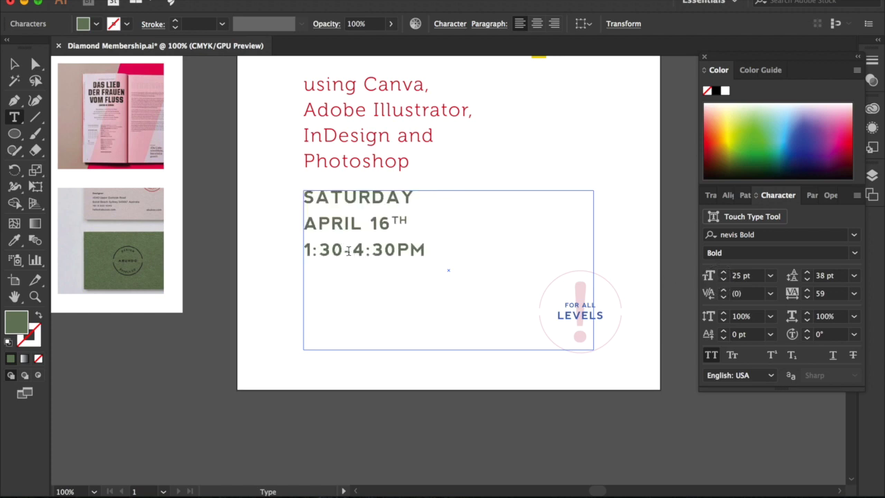
drag(309, 197, 474, 263)
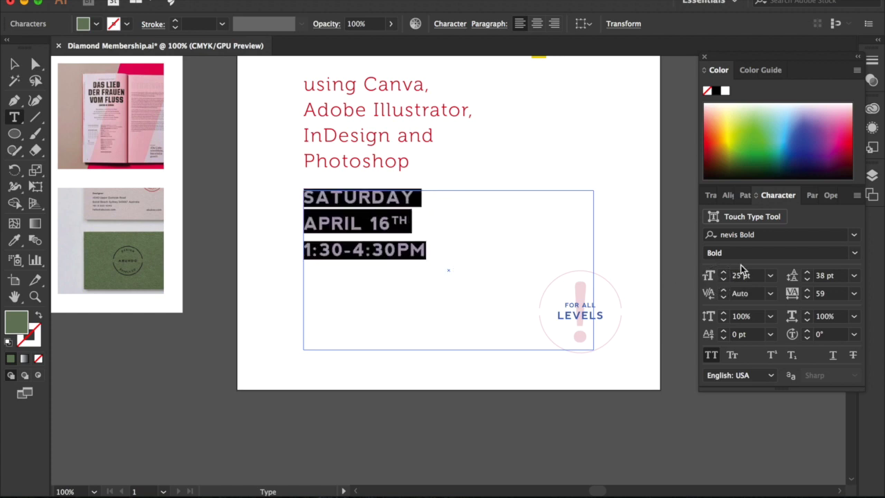
click(302, 224)
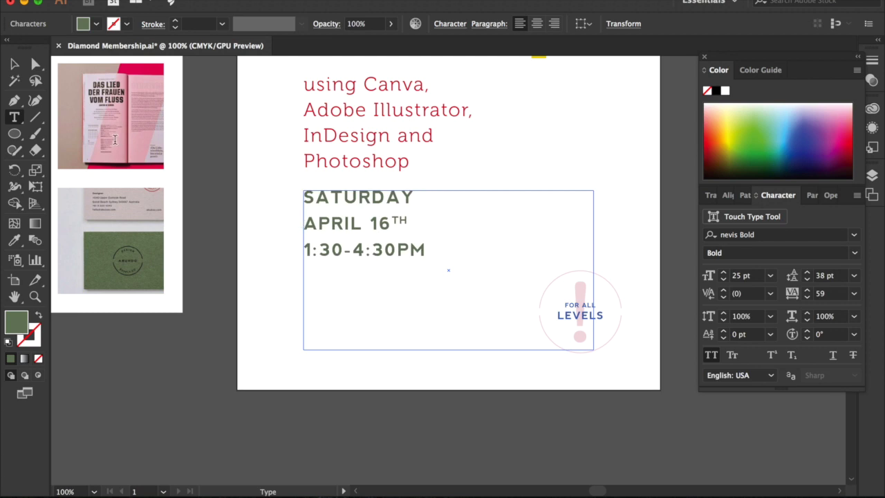
Move the date and time text together with the software list downward, opening a gap beneath the headline
click(14, 64)
key(super+minus)
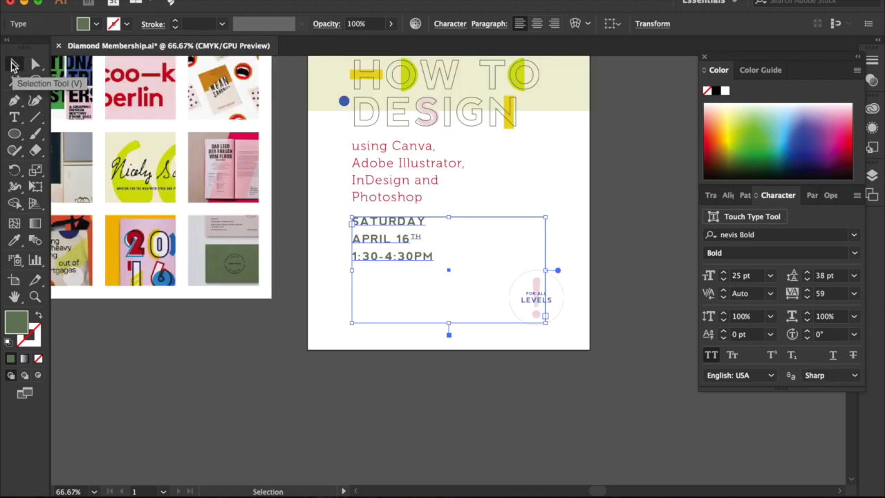
click(325, 410)
scroll(324, 411, up, 3)
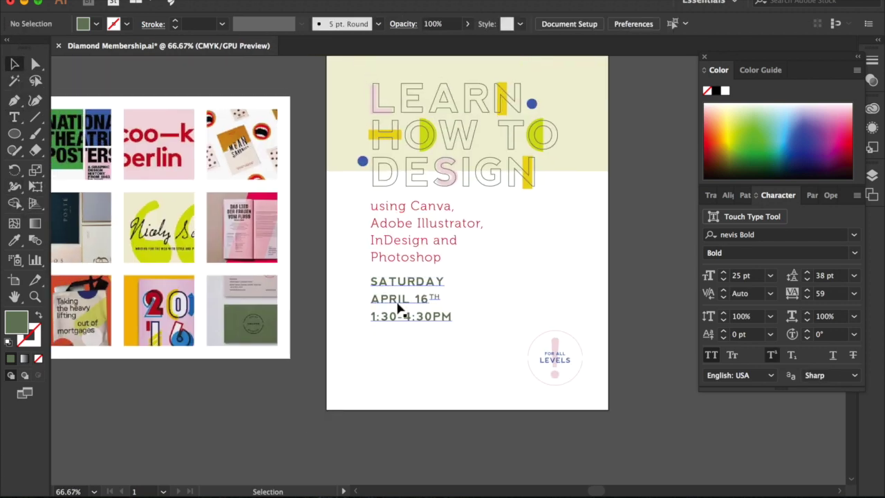
click(399, 303)
shift+click(405, 247)
drag(406, 248, 403, 288)
Select only the "FOR ALL LEVELS" badge and move it up beside the date and time lines
click(620, 367)
drag(618, 395, 535, 323)
shift+click(415, 359)
key(shift+Up)
key(shift+Up)
key(shift+Up)
key(shift+Up)
key(shift+Up)
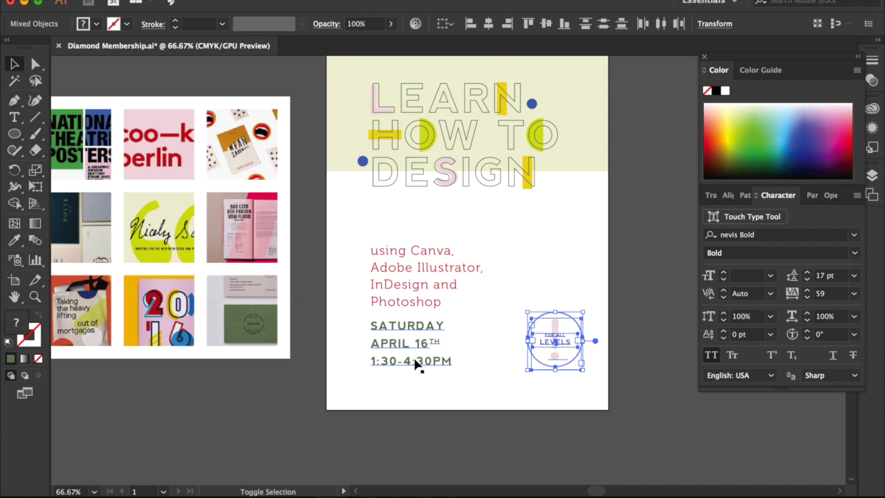
Add a long, thin horizontal yellow bar in the gap between the headline and the software list
click(406, 380)
key(super+equal)
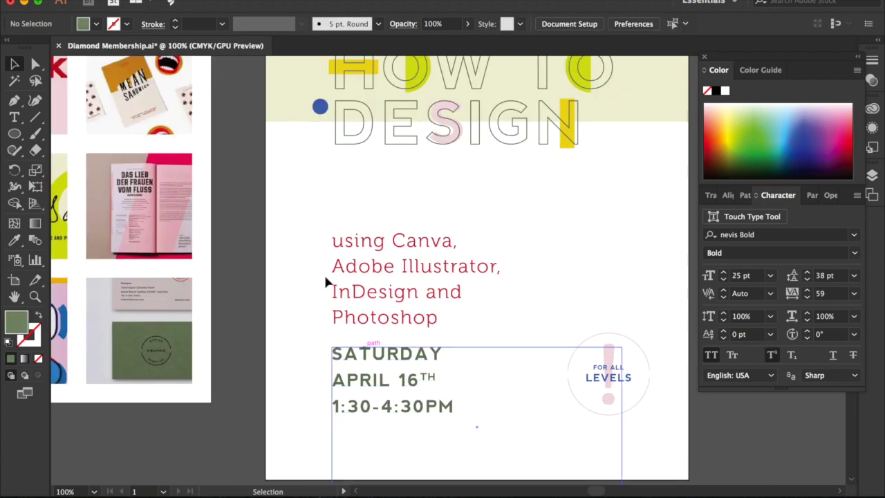
scroll(299, 212, up, 3)
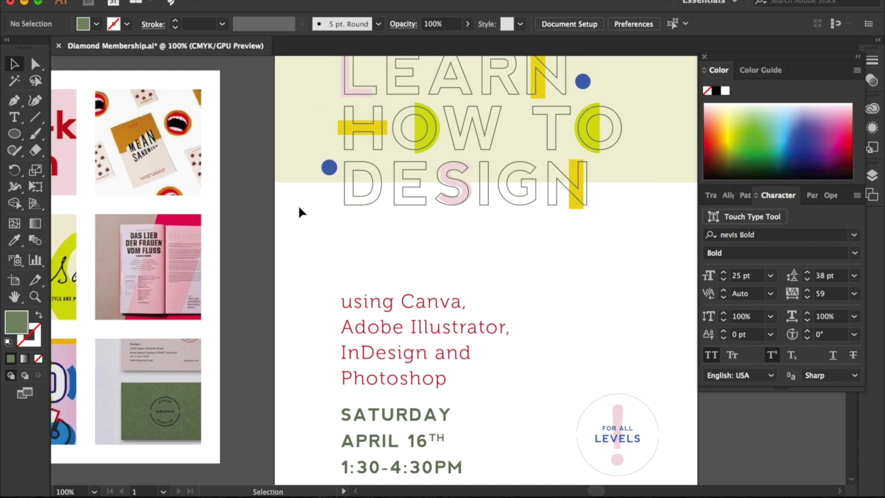
click(340, 132)
drag(340, 131, 607, 256)
click(13, 65)
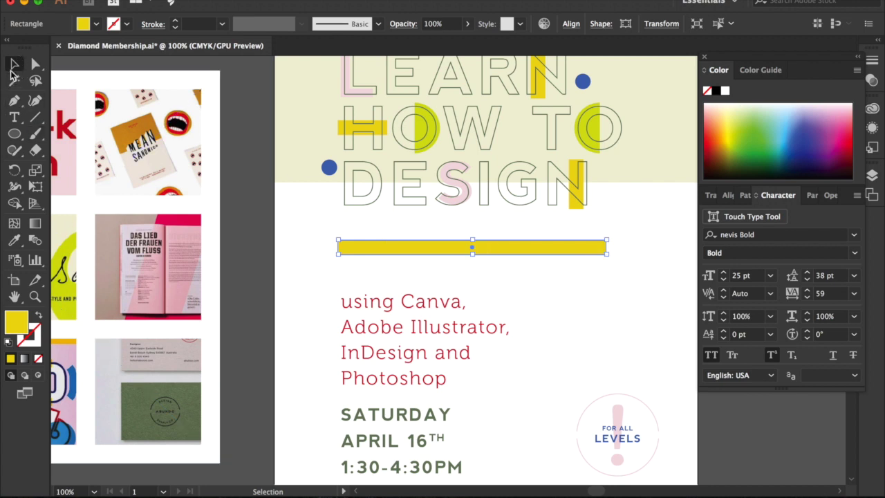
Shrink the date text frame so it fits closely around its three lines
key(super+minus)
drag(362, 442, 415, 336)
key(super+z)
scroll(459, 456, down, 1)
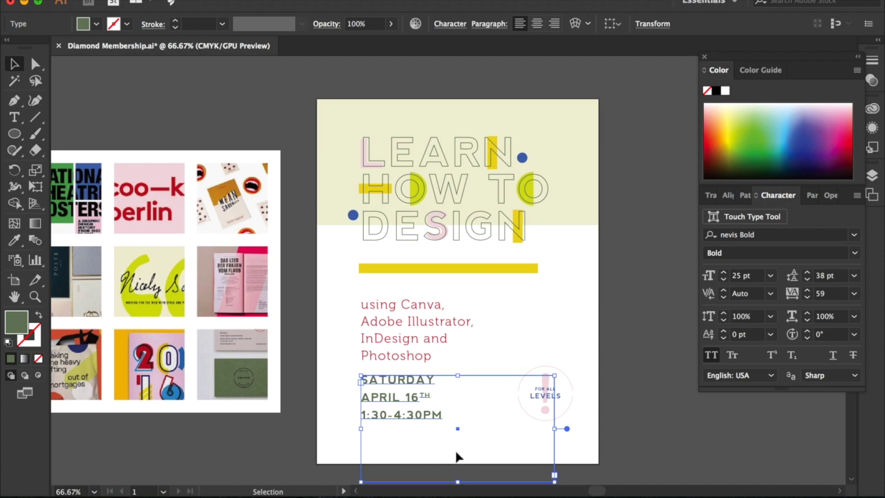
drag(551, 473, 465, 421)
Select the software list and the date text together and nudge them up one large increment
drag(468, 452, 345, 323)
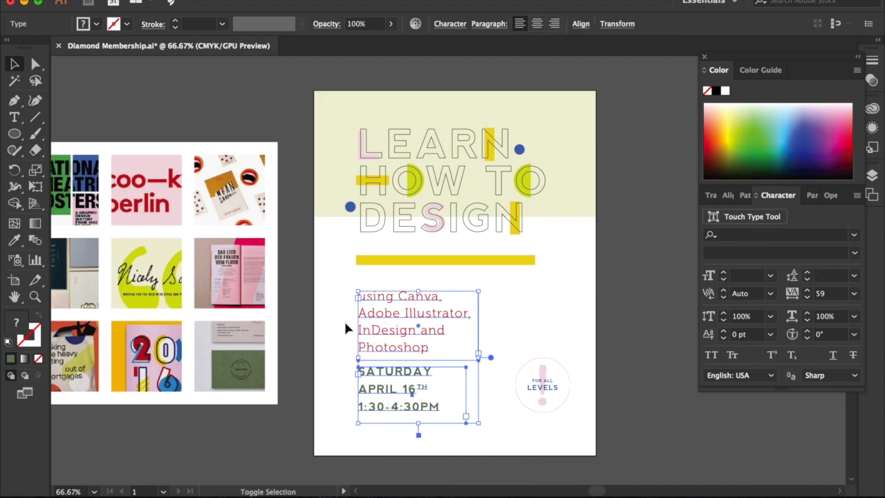
key(shift+Up)
click(340, 357)
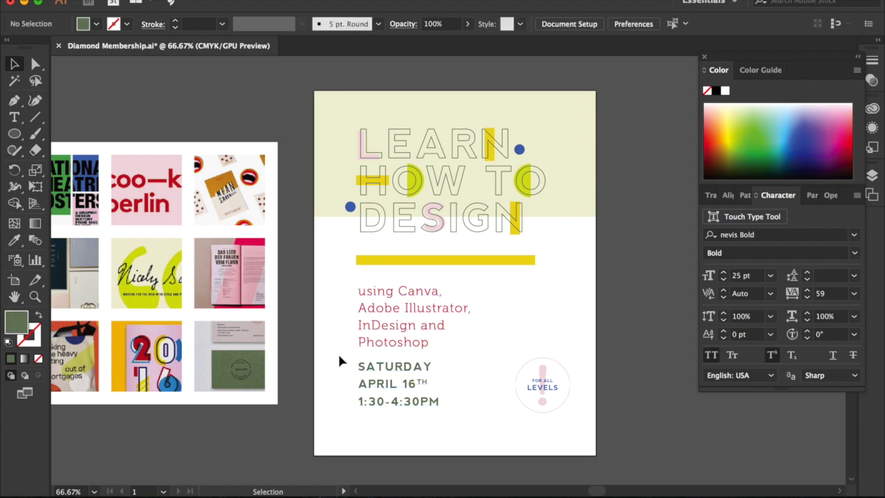
Try several mood-board colours on the bar under the headline and settle on the red sampled from the "berlin" lettering
click(384, 260)
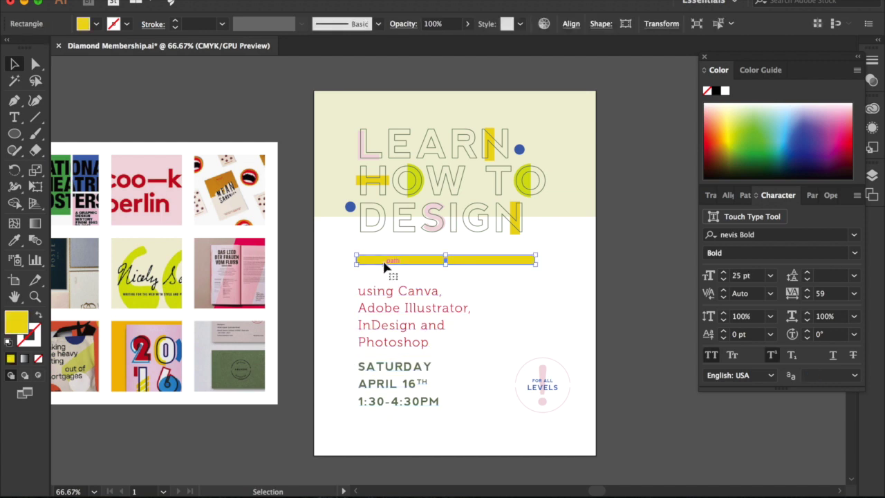
scroll(384, 260, left, 4)
key(i)
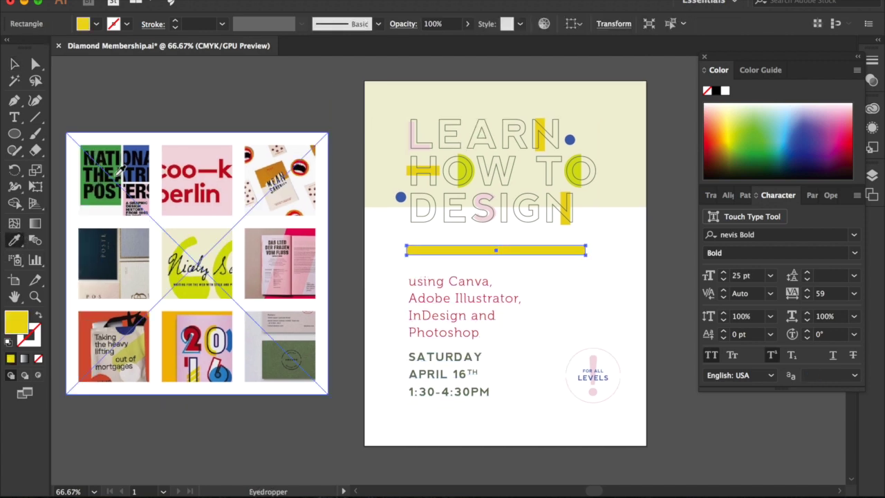
click(94, 199)
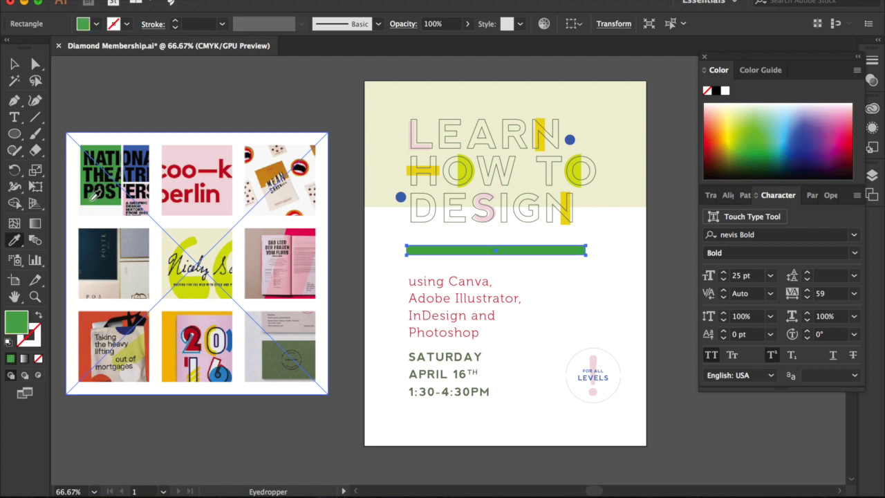
click(132, 352)
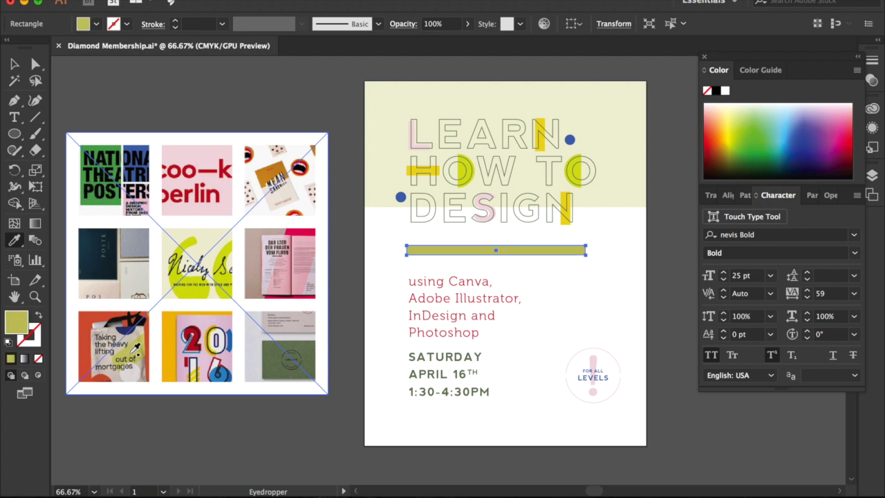
click(183, 322)
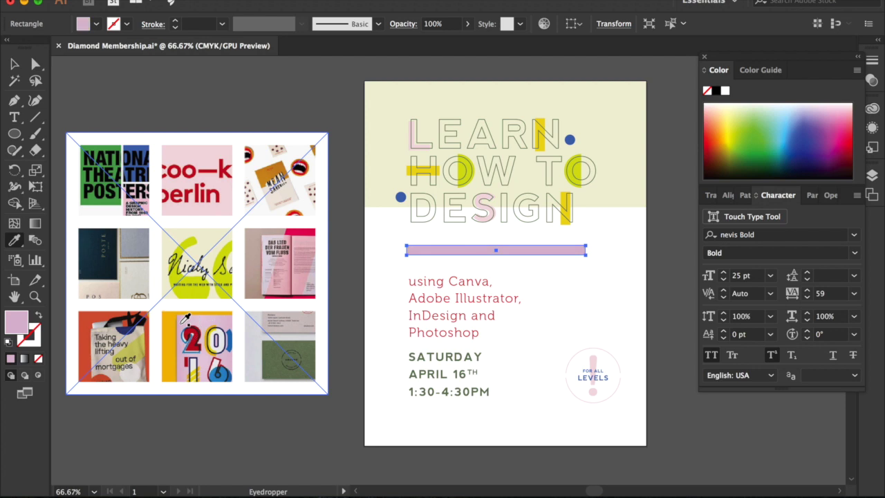
click(228, 190)
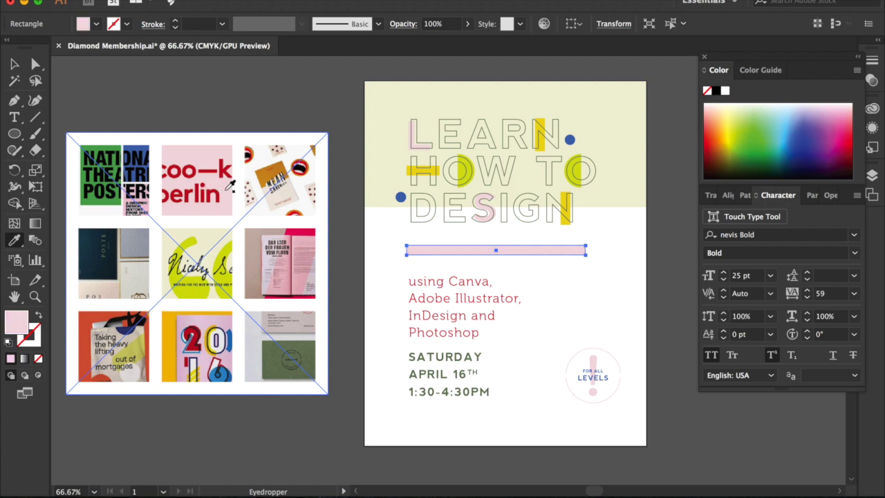
click(265, 176)
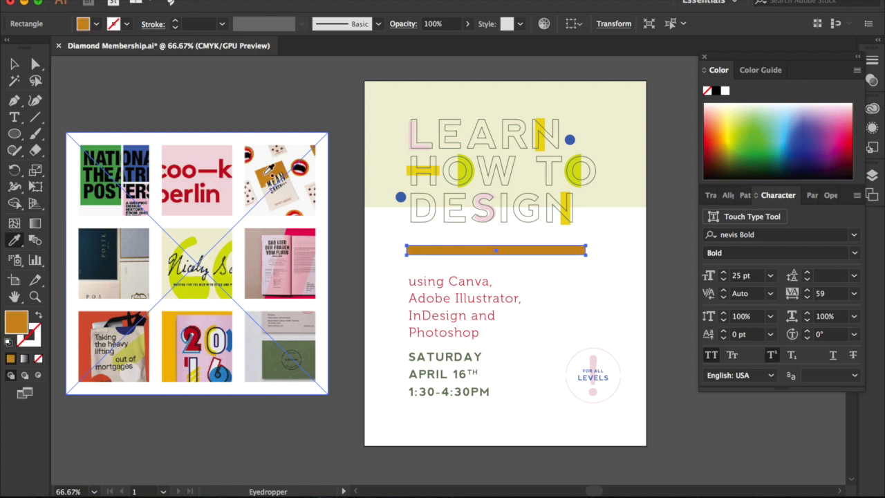
click(286, 278)
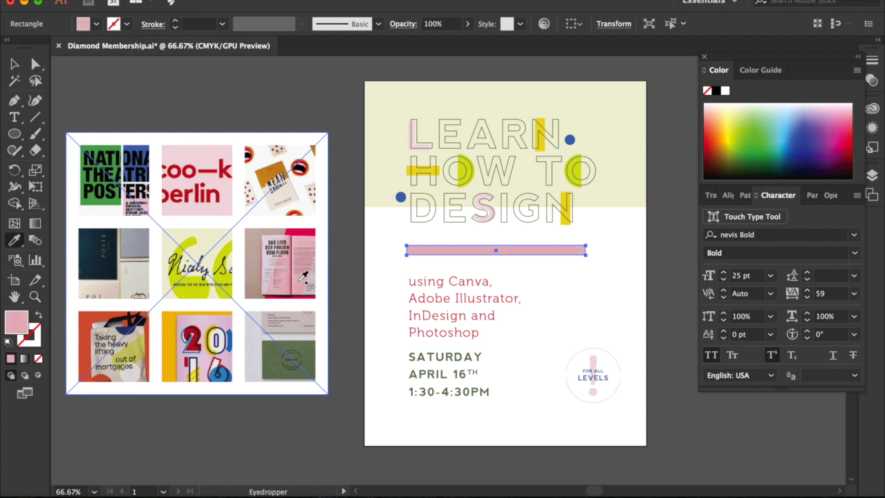
click(107, 256)
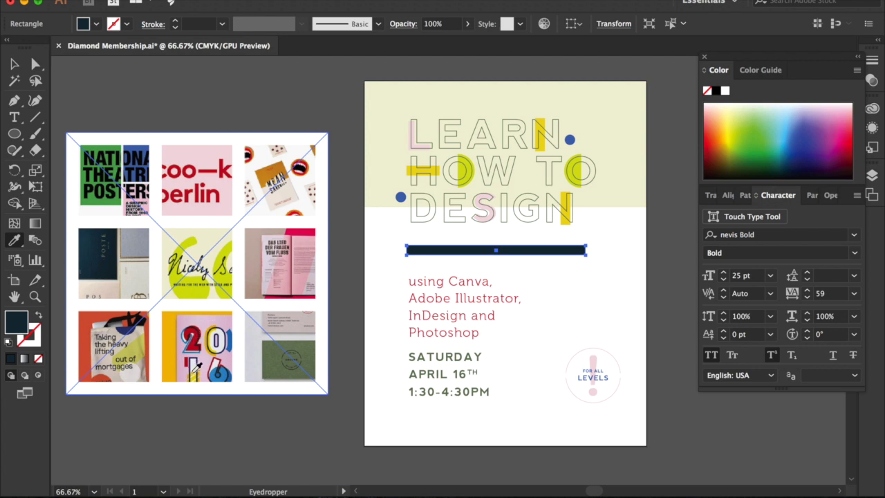
click(194, 369)
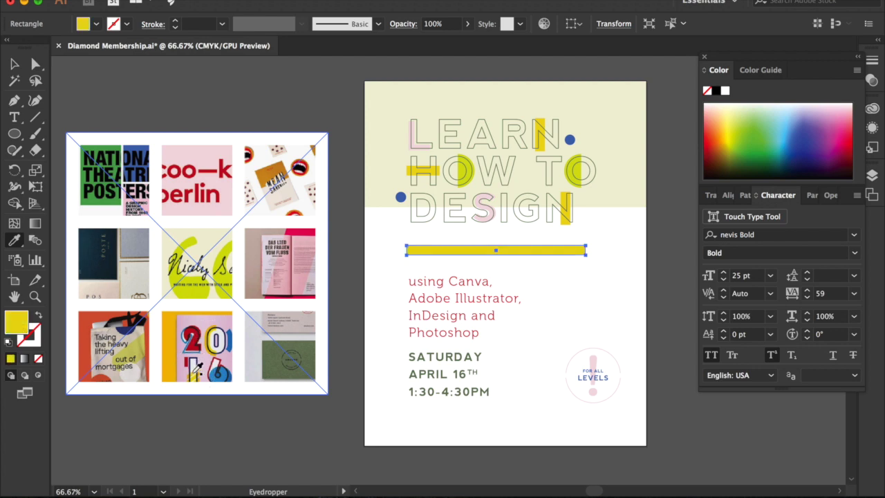
click(217, 192)
key(v)
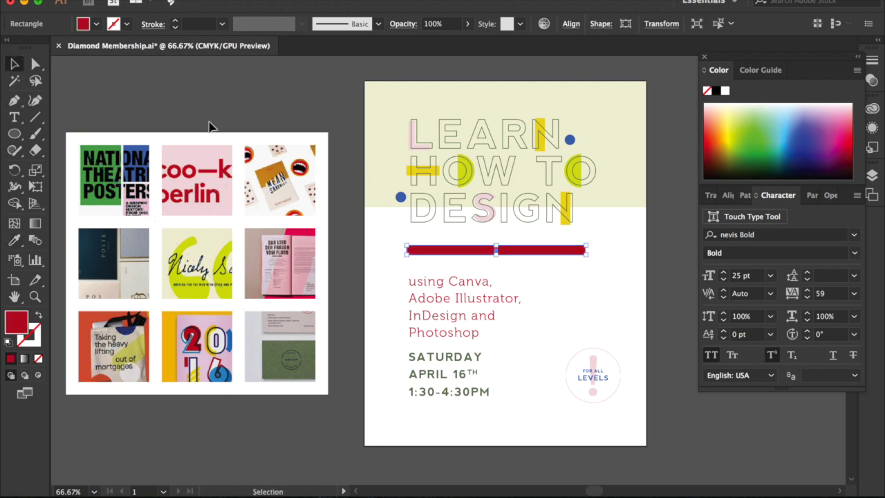
Make the red bar thinner from its lower edge and move the software list and date text slightly up
drag(496, 254, 495, 250)
click(514, 286)
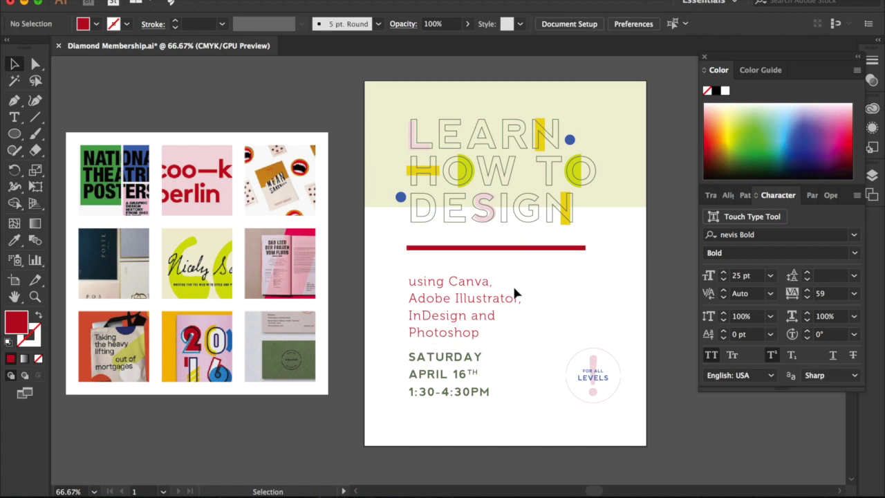
drag(475, 325, 464, 299)
click(603, 294)
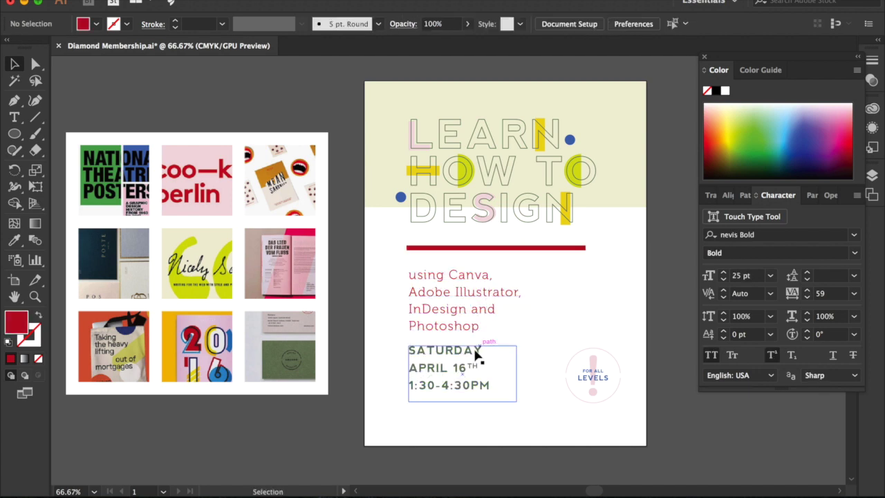
Move the whole "FOR ALL LEVELS" badge slightly down and to the left
key(super+equal)
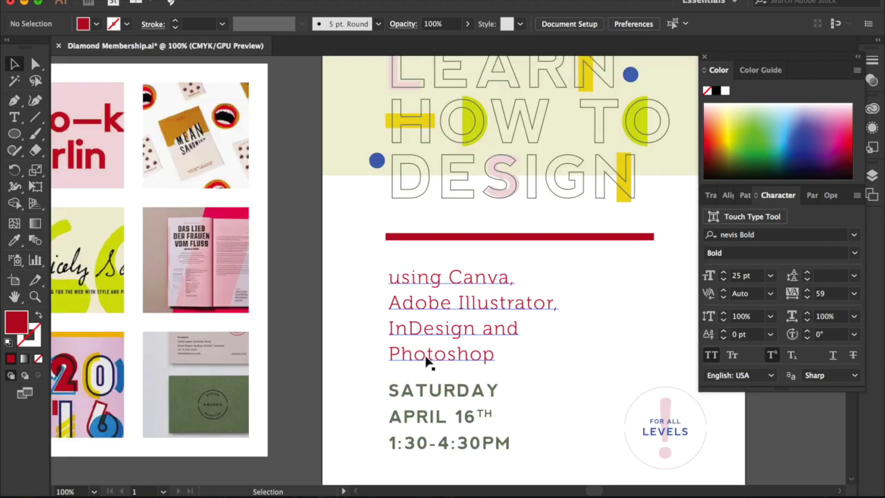
key(super+minus)
drag(613, 424, 555, 341)
key(shift+Down)
key(shift+Down)
key(shift+Left)
key(shift+Up)
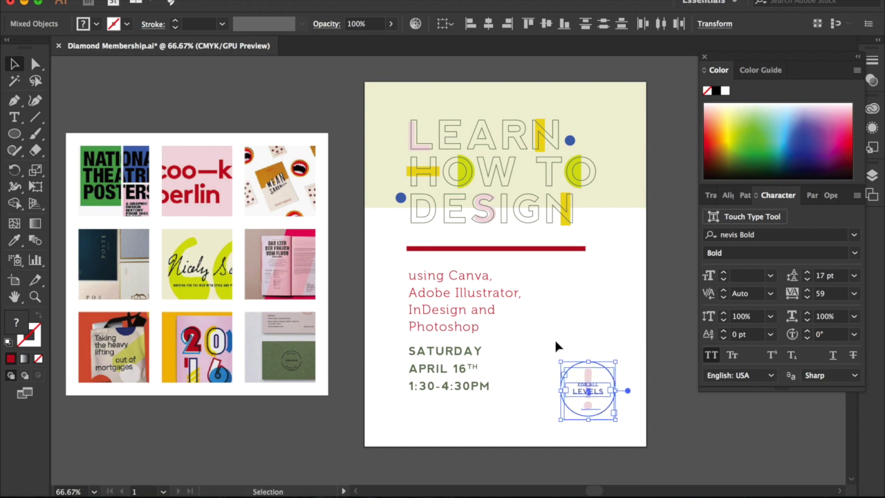
click(571, 304)
Reduce the red bar to a thin rule and nudge it down closer to the software list
key(super+equal)
key(super+equal)
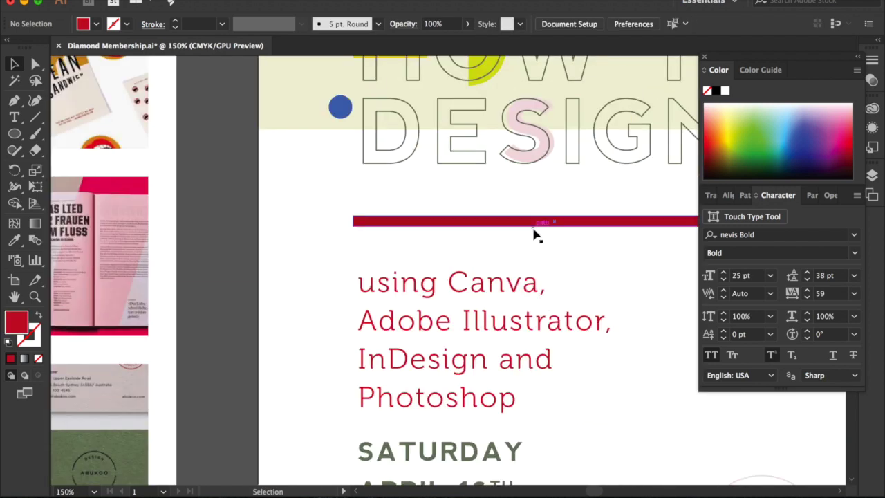
click(534, 225)
drag(554, 230, 553, 220)
key(Down)
key(shift+Down)
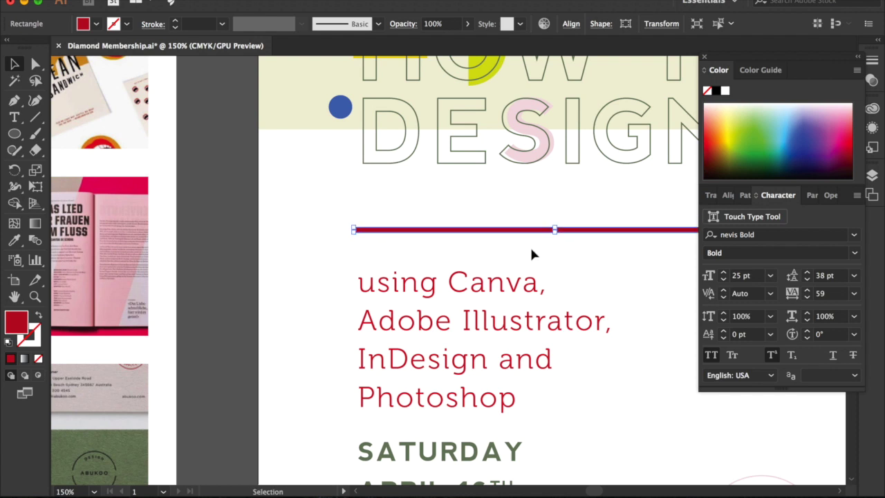
click(379, 288)
click(327, 253)
key(super+minus)
key(super+minus)
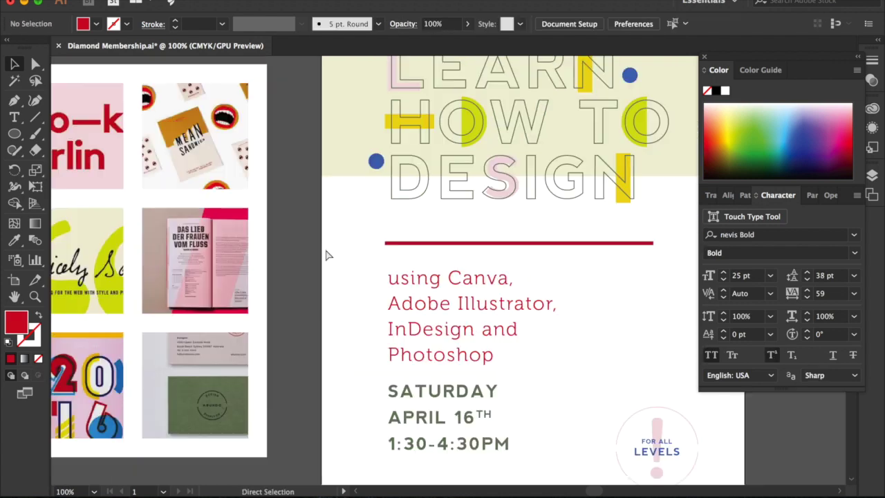
Shorten the red rule from its right end until it matches the width of the "Adobe Illustrator," line
click(546, 253)
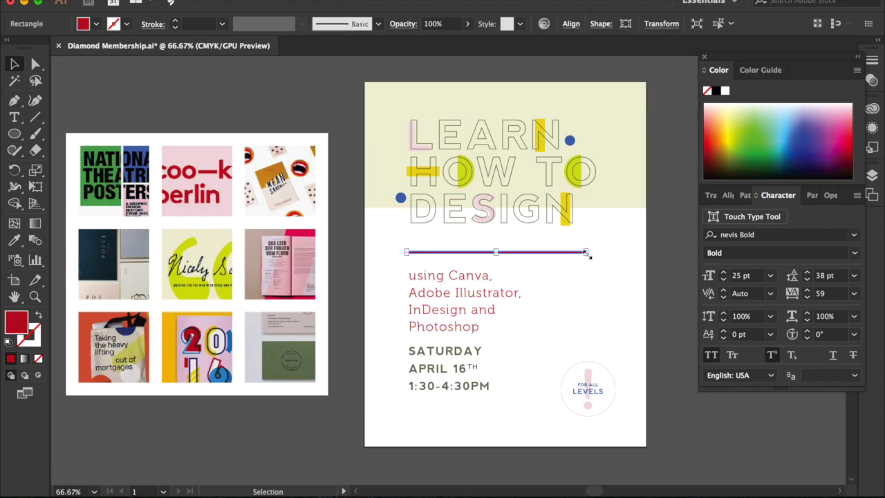
drag(587, 252, 555, 253)
click(561, 335)
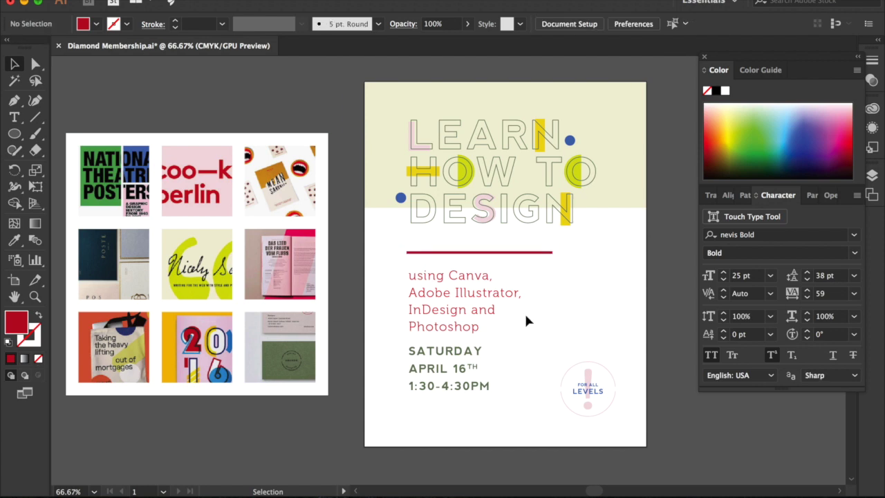
key(ctrl+plus)
click(539, 243)
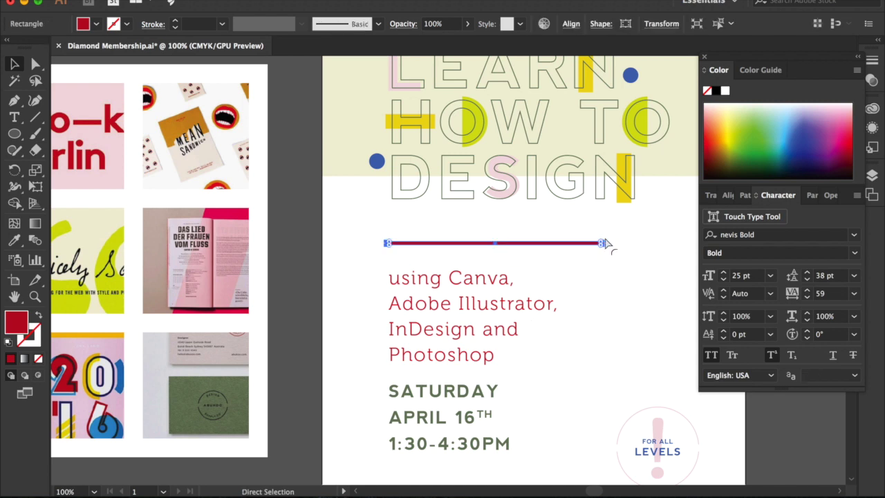
key(ctrl+plus)
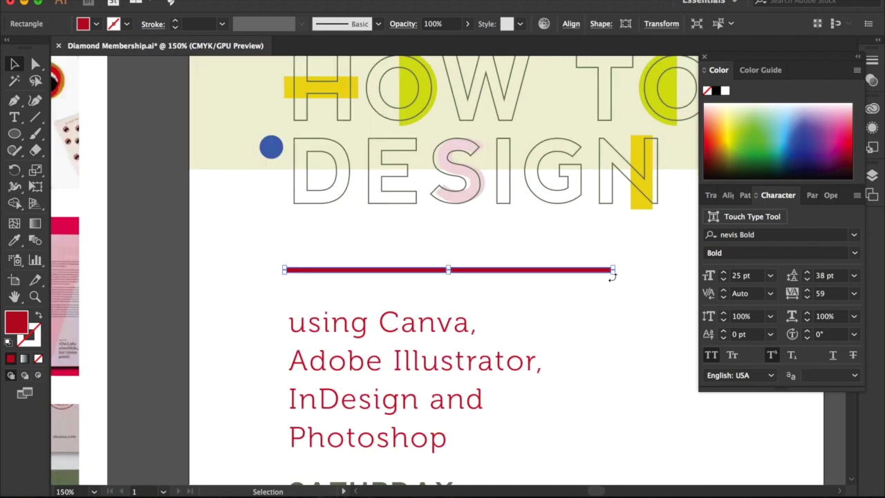
drag(612, 275, 548, 275)
click(593, 319)
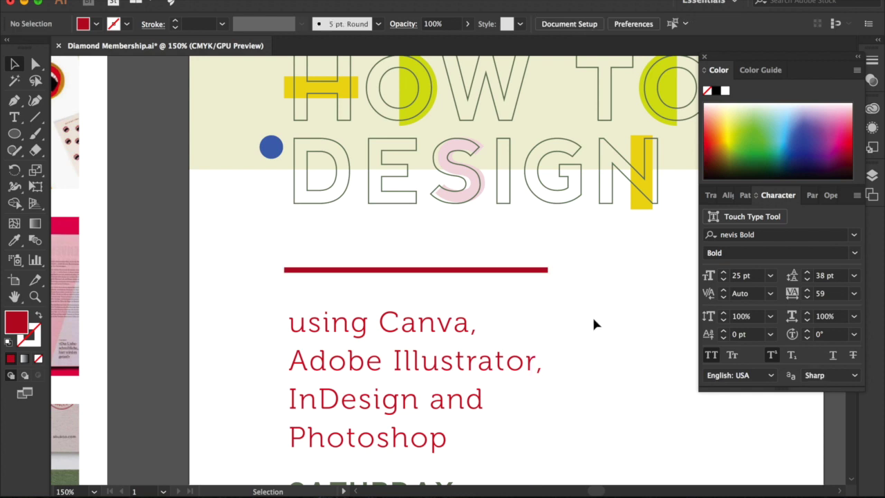
Select the red rule, software list and date text together and align their left edges
key(super+minus)
key(super+minus)
key(super+minus)
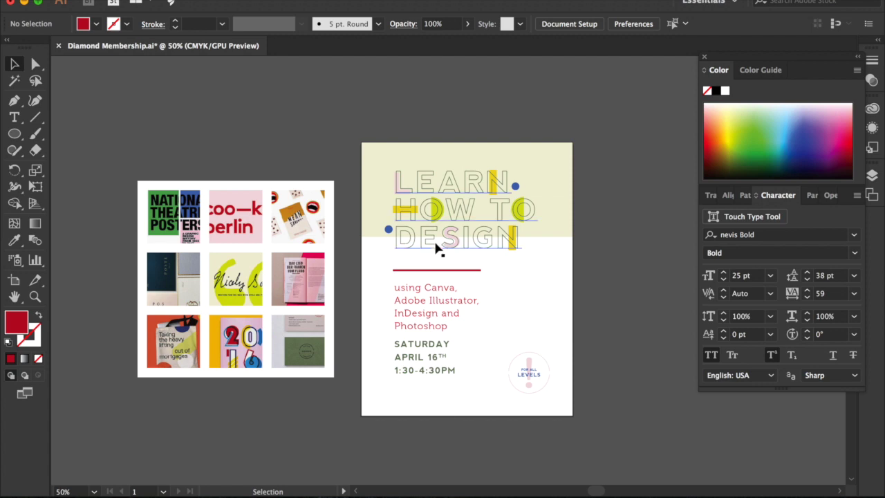
click(431, 275)
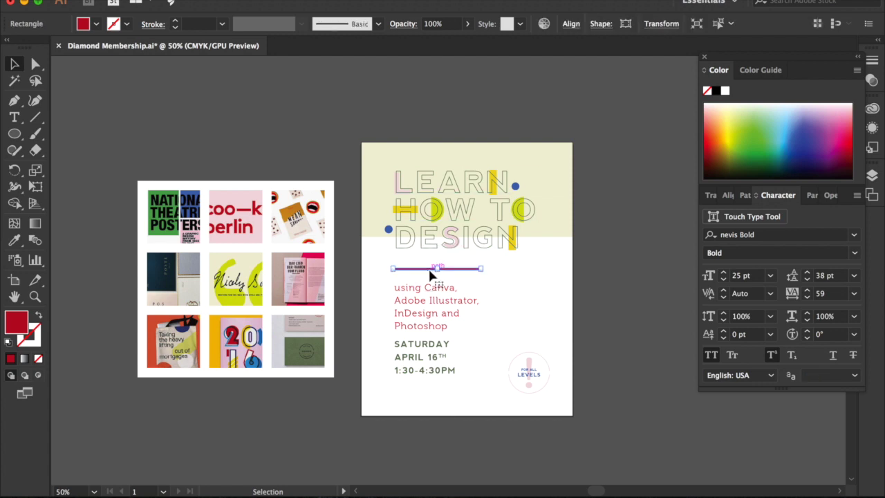
click(396, 390)
drag(412, 274, 415, 277)
click(385, 395)
drag(385, 394, 408, 256)
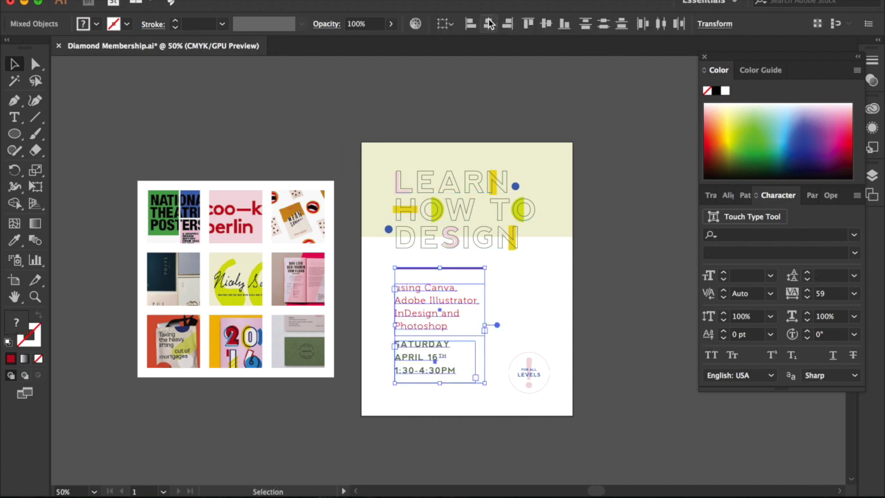
click(543, 297)
key(super+equal)
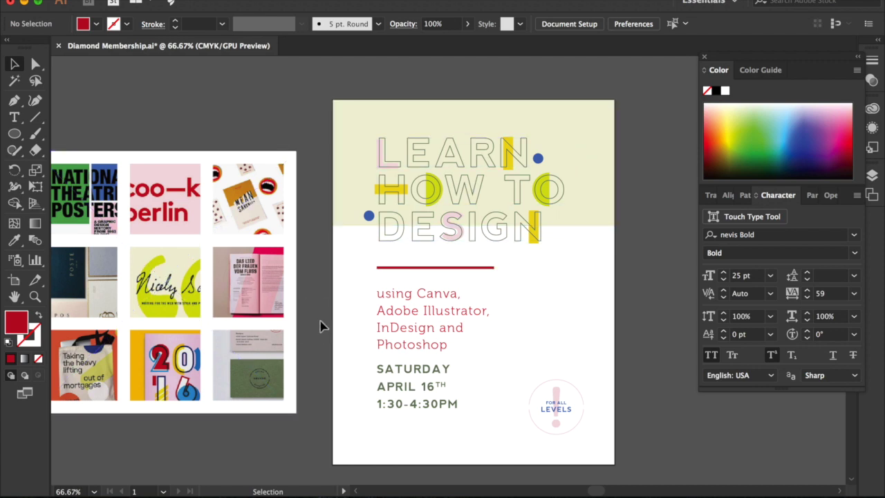
scroll(321, 326, left, 5)
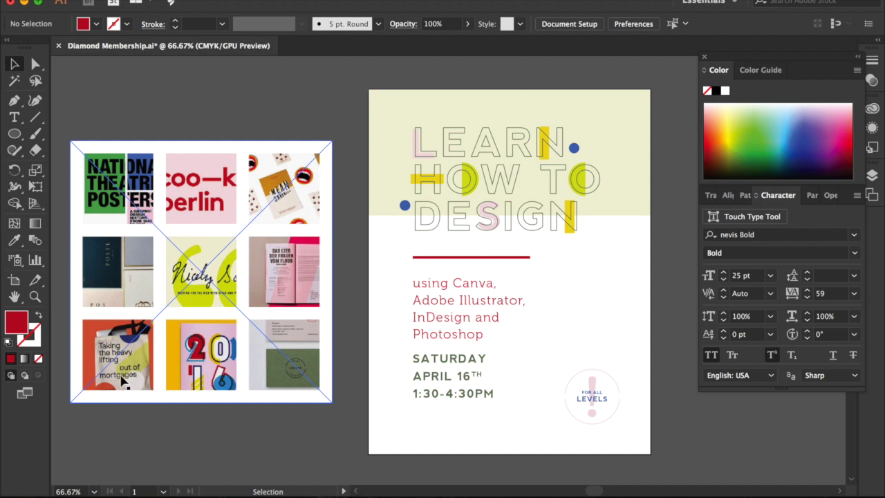
click(397, 123)
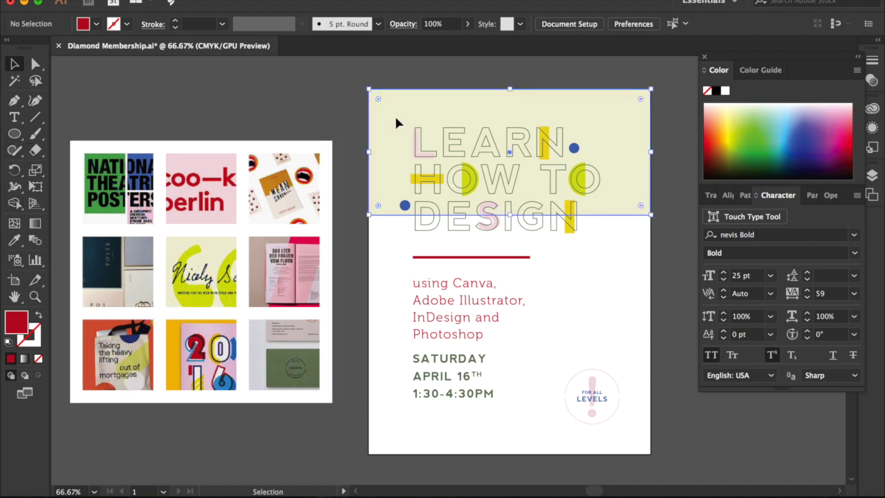
click(14, 101)
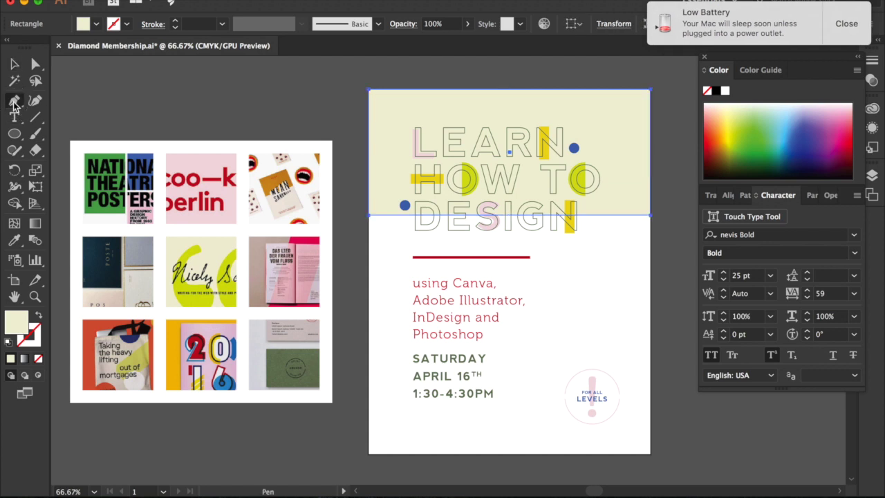
click(847, 36)
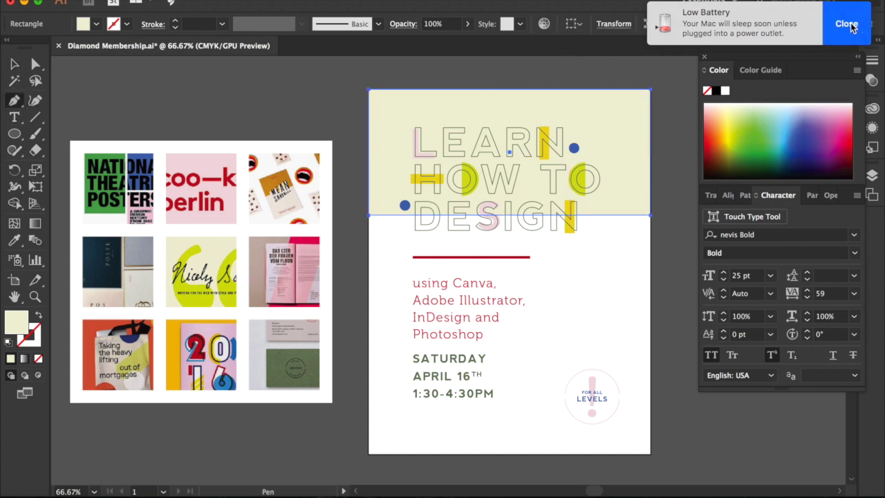
click(650, 144)
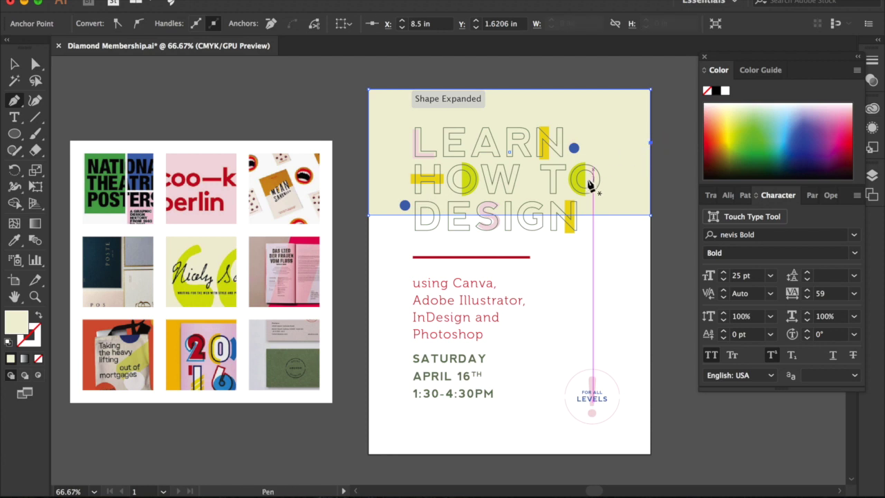
drag(567, 240, 523, 258)
key(super+z)
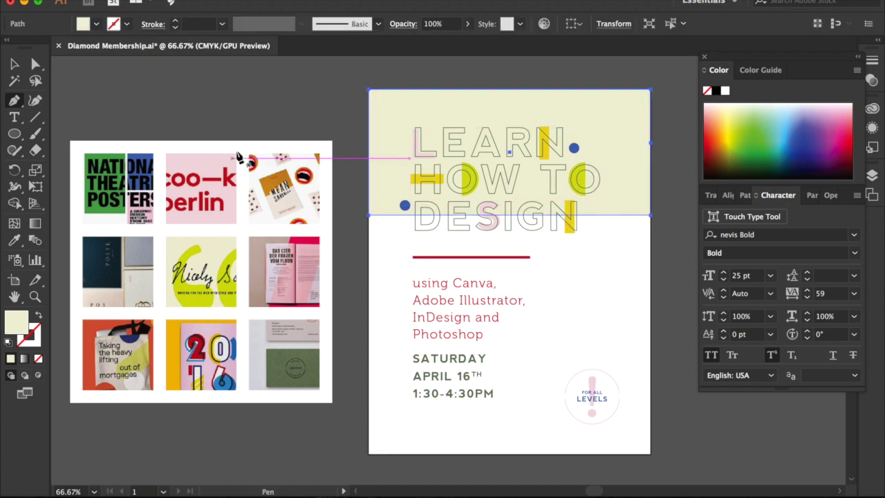
click(13, 64)
click(182, 90)
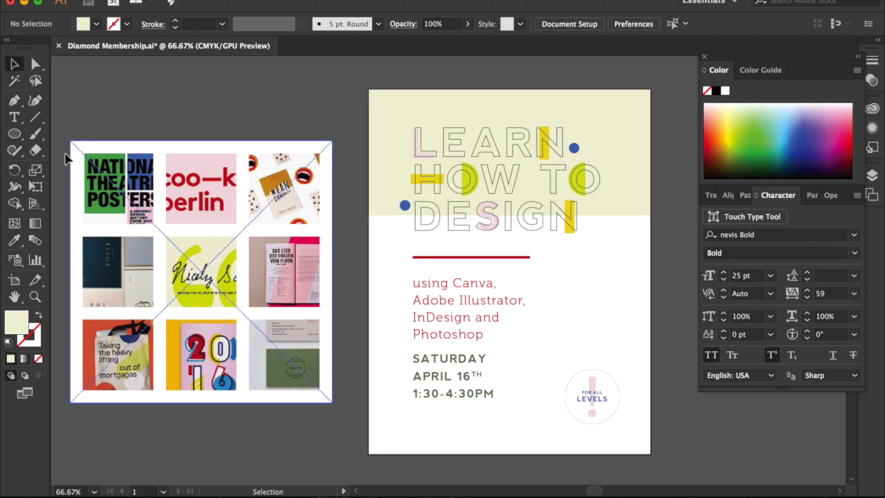
Draw a cream shape with the Pen tool, covering the poster's top with a wavy lower edge from the left side up to the right side
click(14, 104)
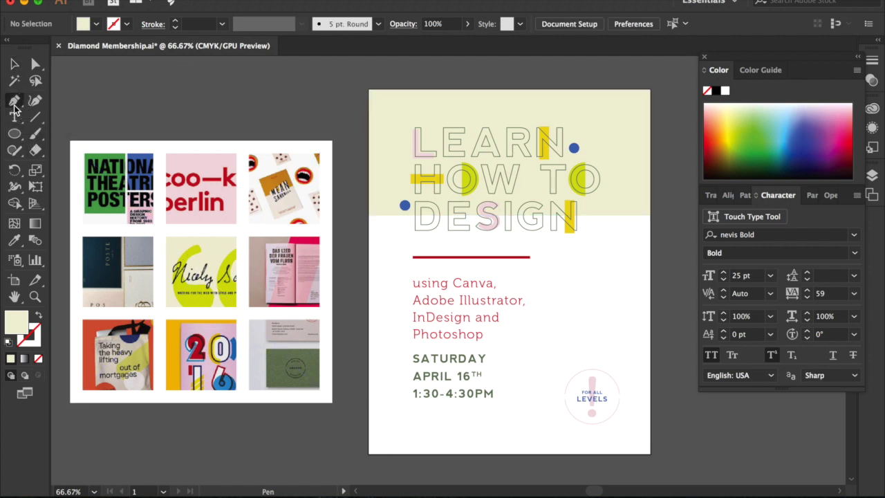
click(368, 361)
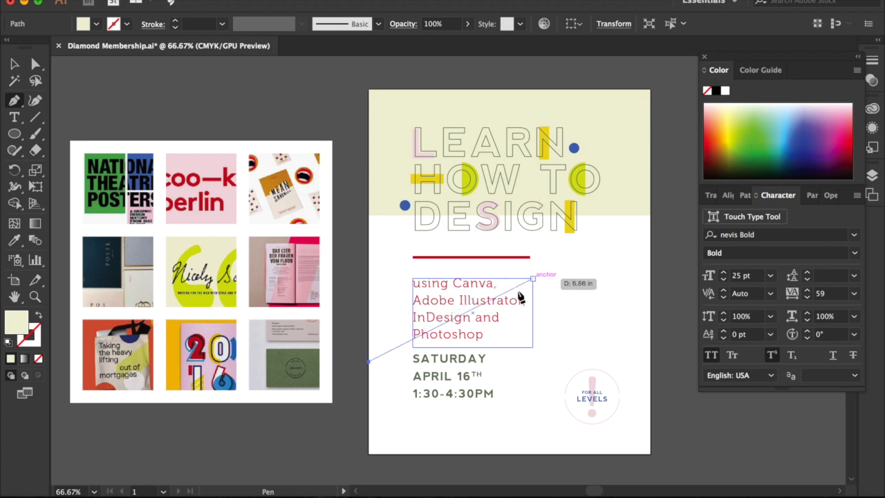
drag(526, 291, 657, 292)
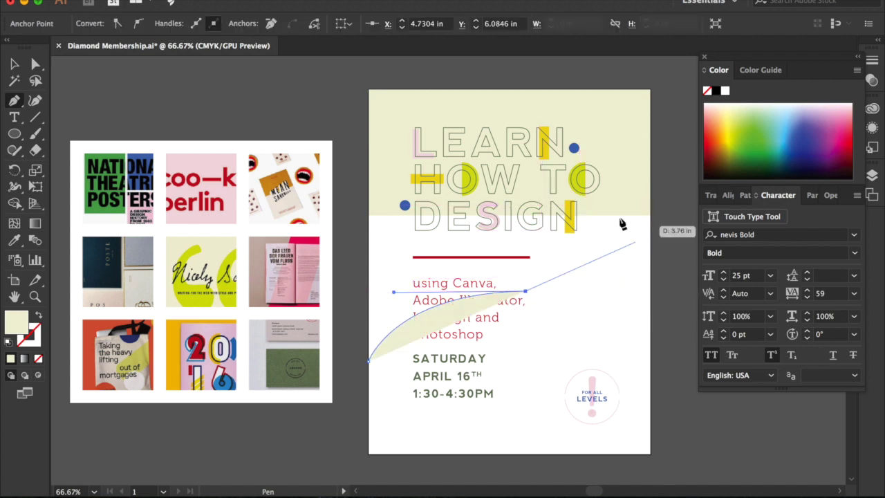
drag(614, 239, 631, 180)
drag(626, 183, 624, 185)
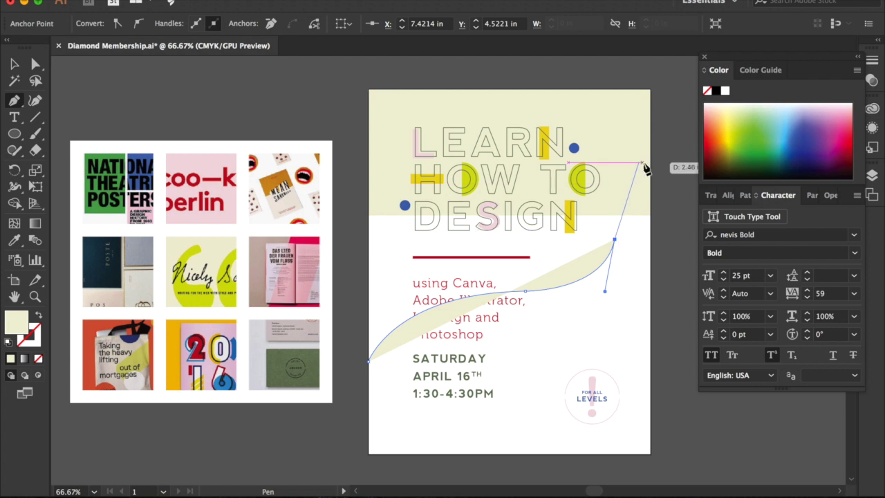
drag(650, 162, 690, 142)
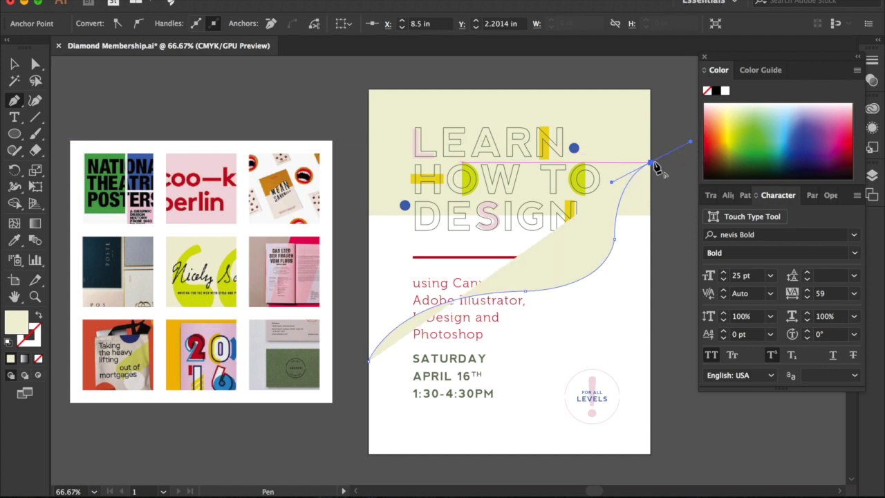
click(650, 89)
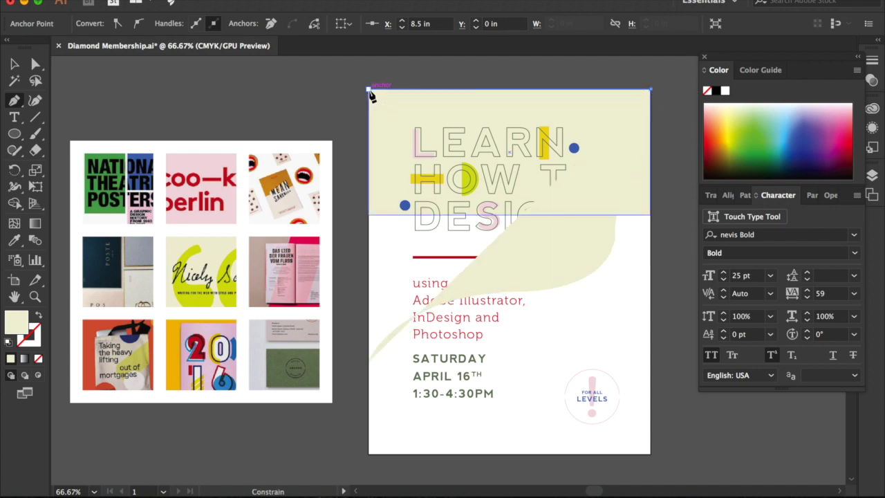
click(369, 90)
click(369, 361)
Refine the wavy edge's right-hand curve by lengthening its lower handle and pulling the edge anchor's handle up and to the right
click(34, 67)
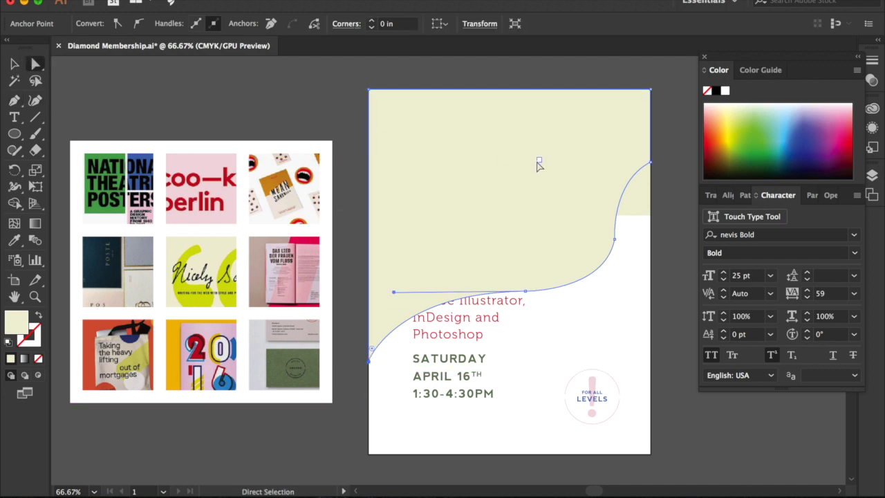
key(super+equal)
scroll(428, 174, right, 5)
scroll(429, 174, up, 1)
scroll(430, 171, right, 5)
scroll(429, 171, up, 4)
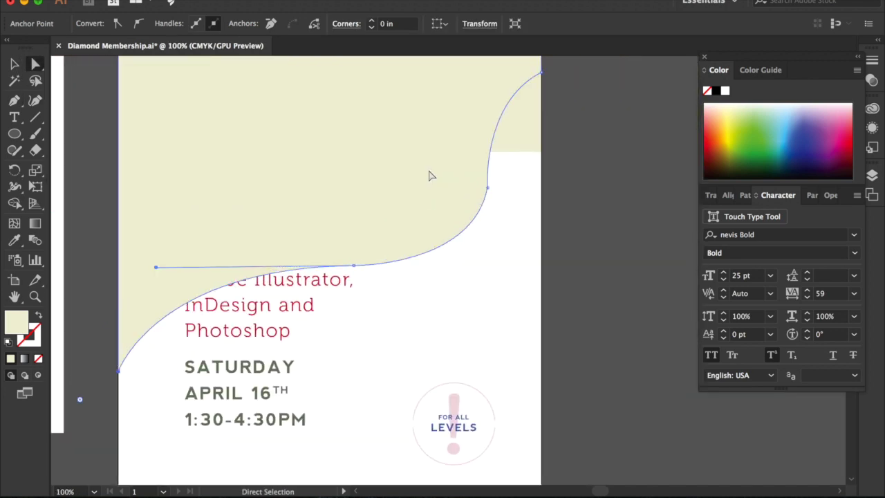
click(484, 192)
scroll(525, 176, up, 4)
scroll(525, 176, right, 1)
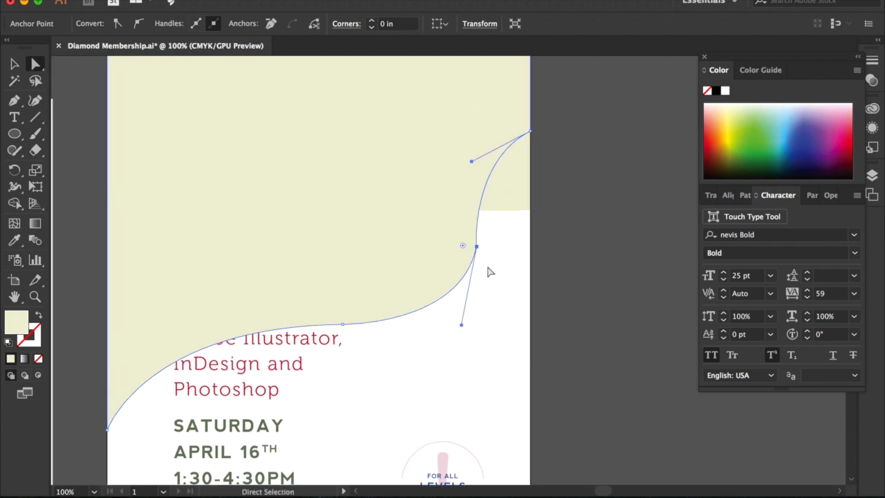
mouse_move(461, 324)
mouse_down()
mouse_move(483, 292)
mouse_move(476, 287)
mouse_move(458, 338)
mouse_up()
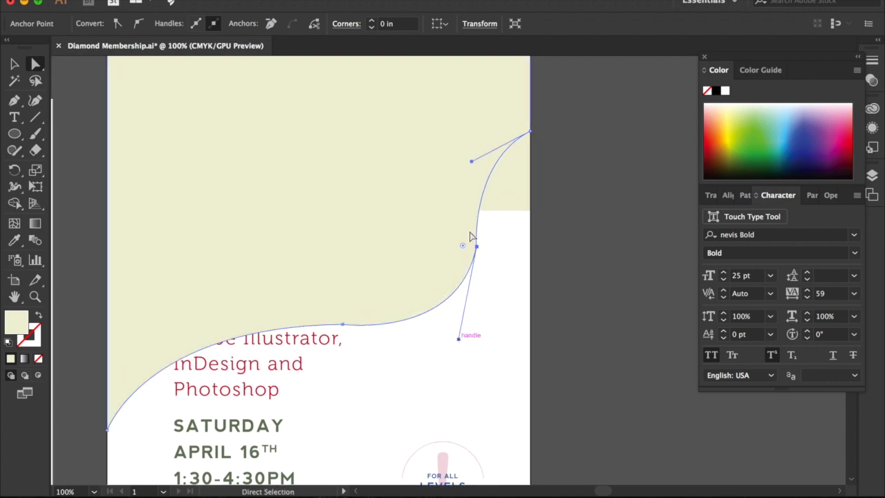
drag(471, 163, 490, 113)
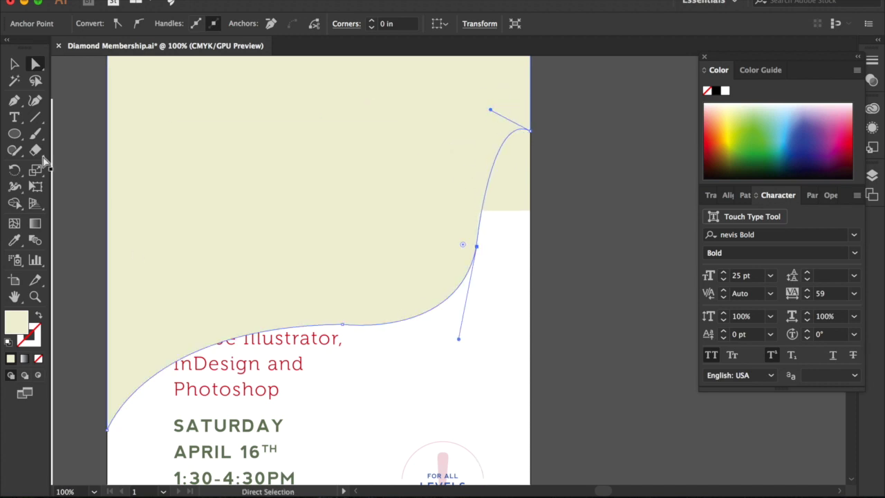
Delete the old straight-edged cream rectangle at the top of the poster
click(6, 65)
click(523, 206)
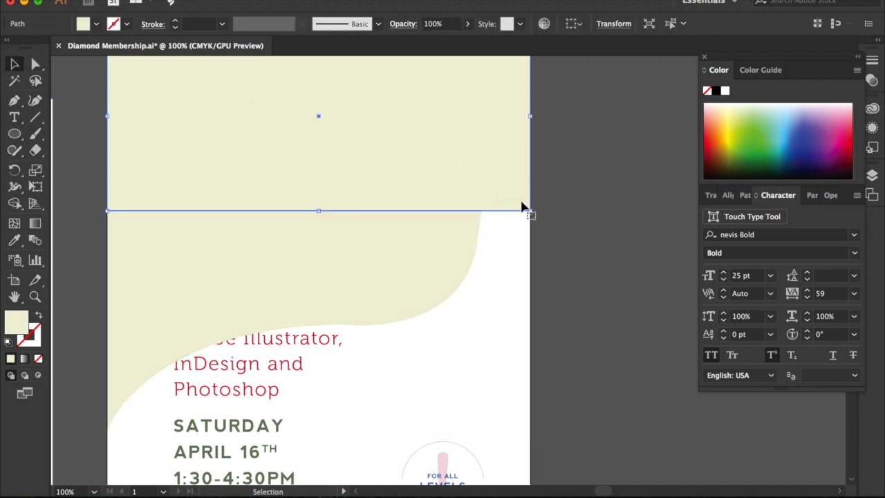
key(Delete)
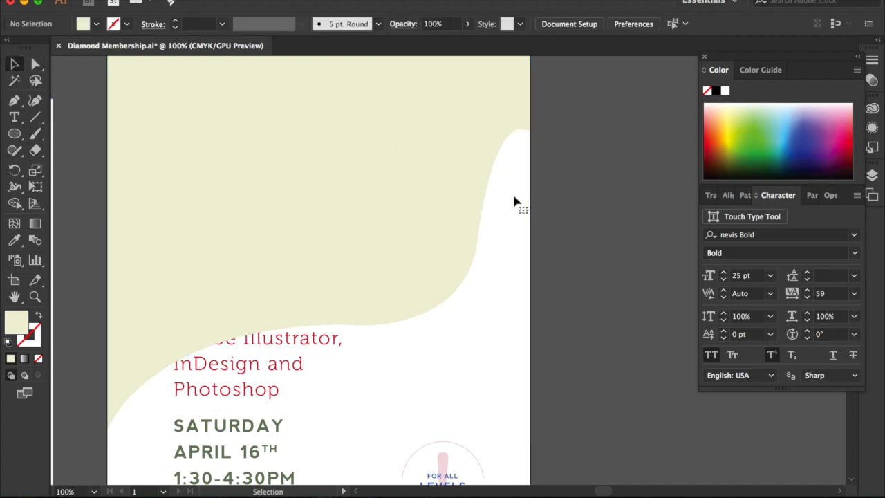
Send the wavy cream shape to the back, behind the headline, accents, rule and software list
key(super+minus)
click(429, 242)
key(super+shift+[)
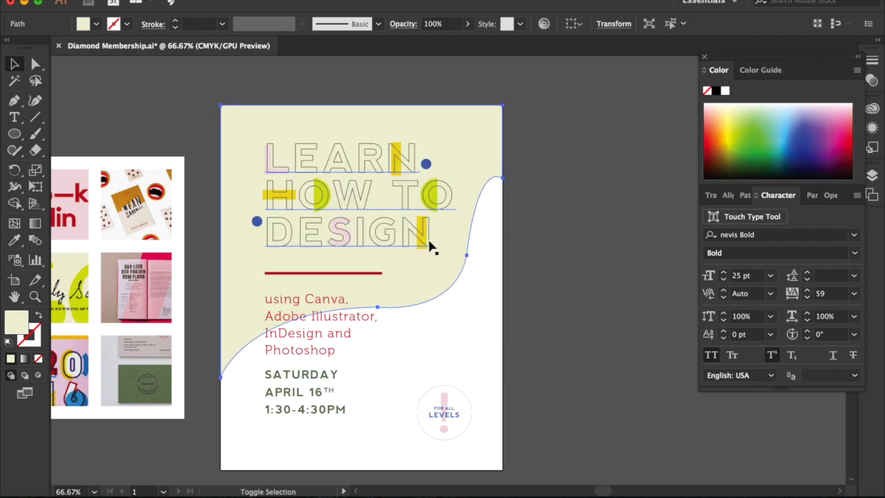
click(629, 251)
scroll(630, 251, left, 5)
scroll(630, 251, down, 2)
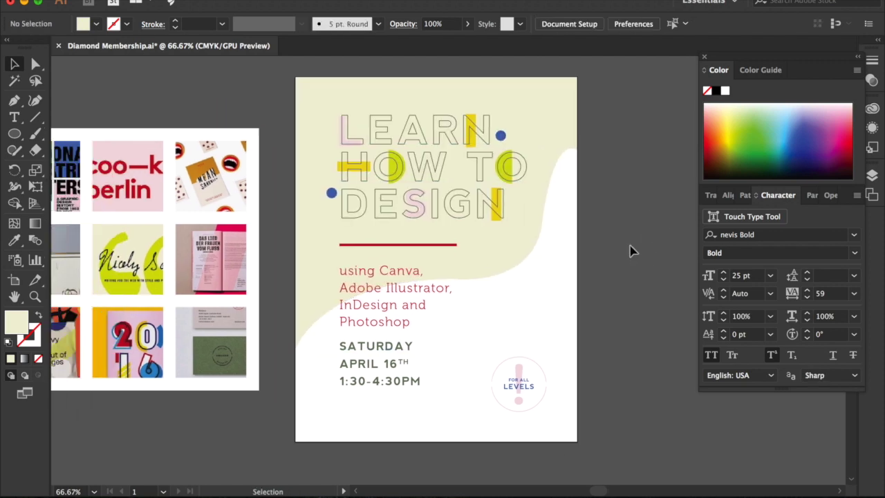
Reshape the wave beside the software list by adjusting the direction handles of its lower-middle anchor point
key(super+equal)
key(super+equal)
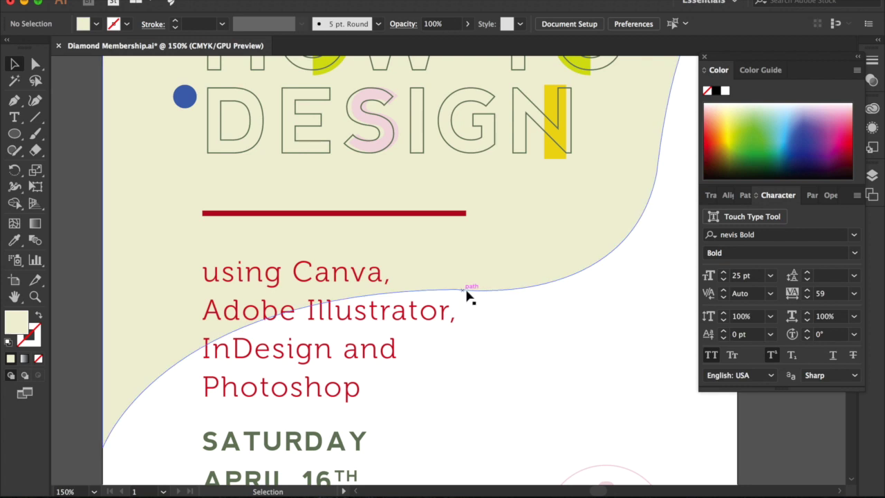
key(super+equal)
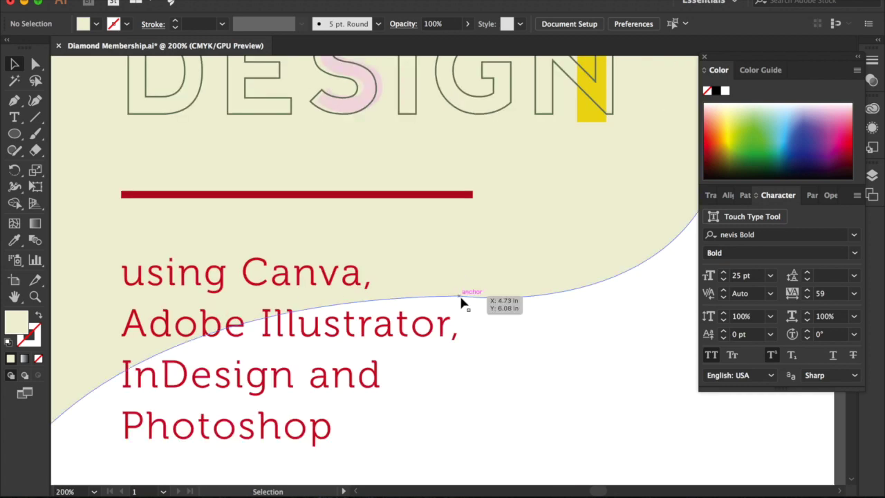
key(super+minus)
key(super+minus)
key(super+minus)
key(super+minus)
click(511, 252)
click(36, 64)
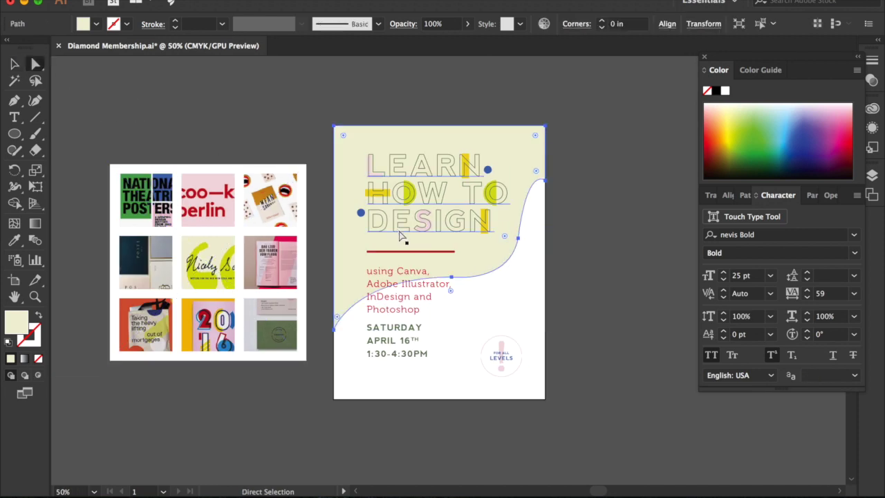
click(451, 277)
mouse_move(509, 289)
mouse_down()
mouse_move(514, 281)
mouse_move(518, 289)
mouse_up()
click(532, 289)
click(477, 268)
click(451, 278)
drag(354, 279, 345, 268)
key(super+equal)
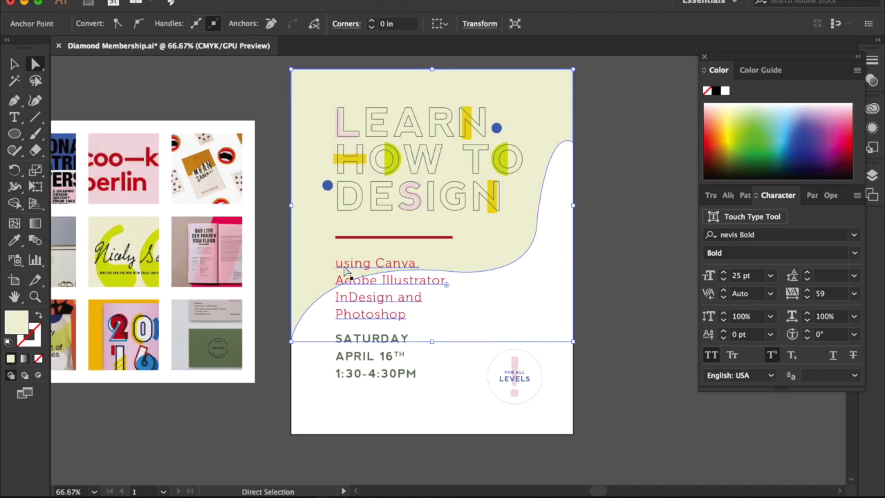
Move the wavy edge's two inner anchor points left and slightly down, and pull the right one's lower handle down and left
click(538, 220)
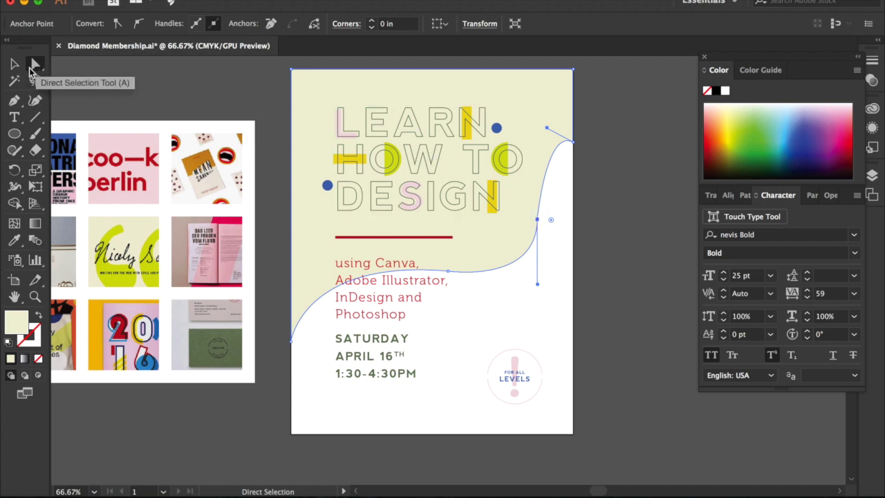
shift+click(448, 272)
drag(448, 275, 428, 280)
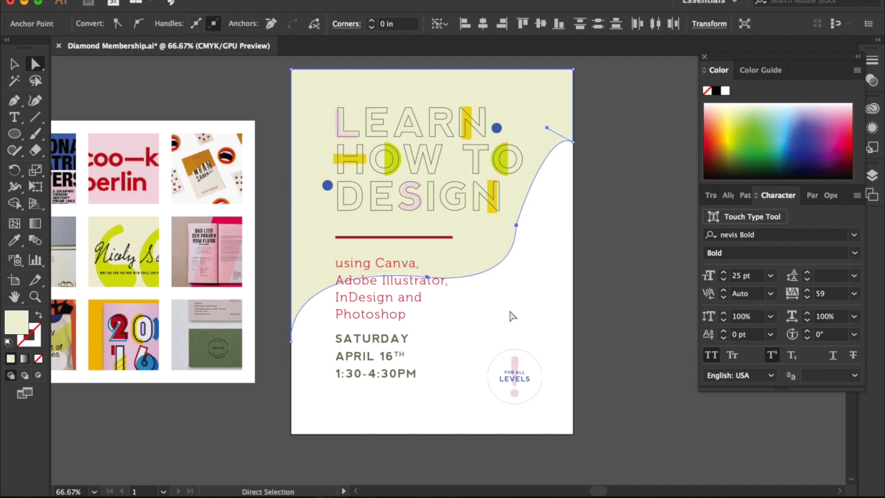
click(510, 316)
click(518, 226)
drag(516, 291, 503, 299)
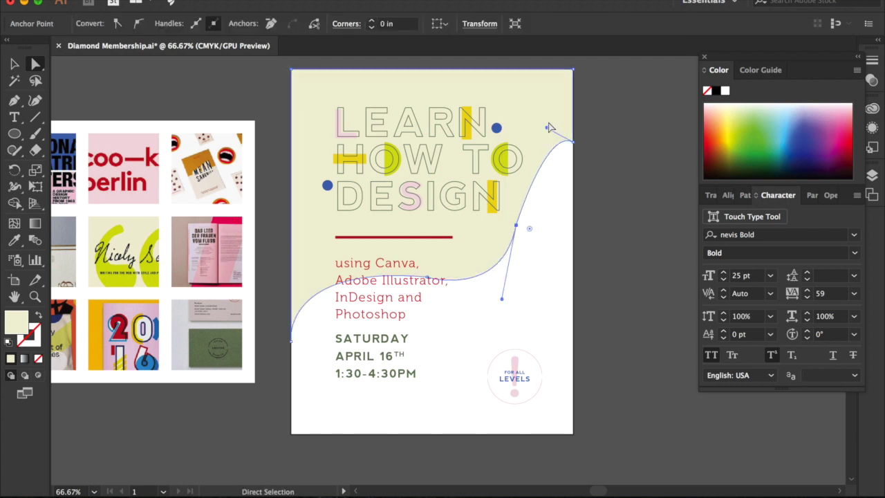
drag(545, 130, 515, 108)
click(565, 289)
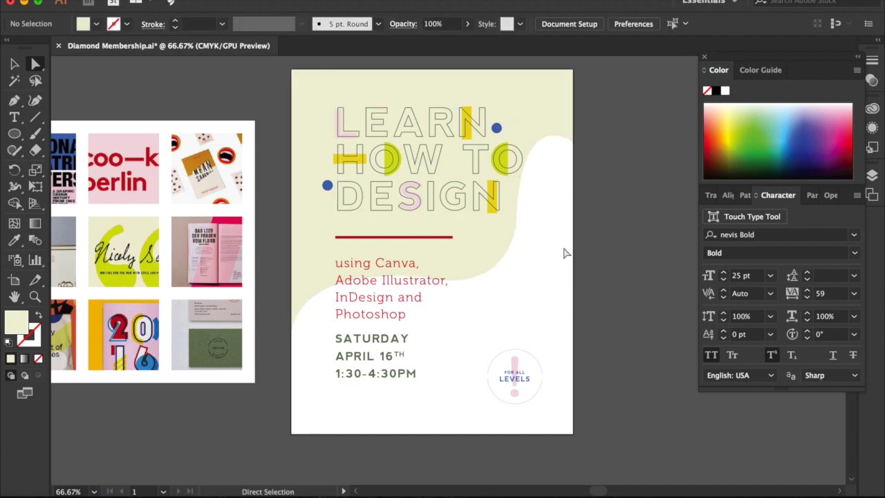
key(super+z)
Shorten the lower direction handle of the wavy edge's right inner anchor to fine-tune the curve
click(553, 302)
click(514, 239)
drag(502, 299, 500, 289)
click(533, 311)
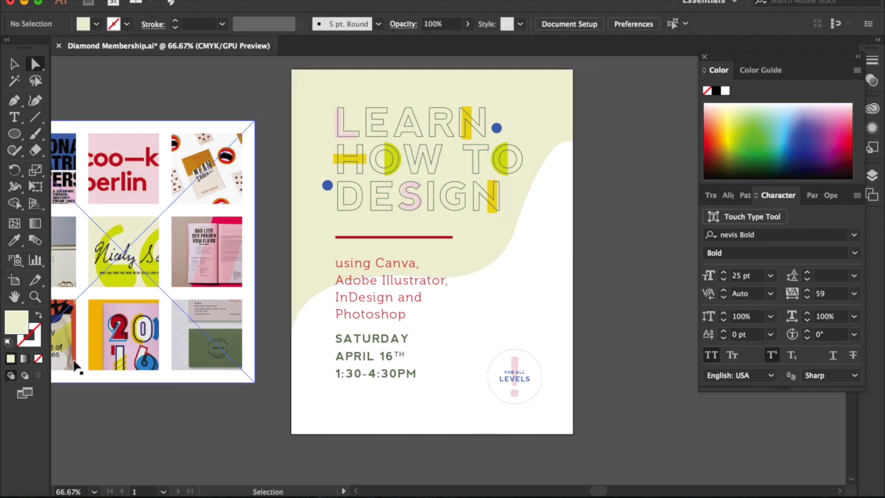
Move the wavy cream shape down slightly and stretch its top edge back up to the poster's top
key(super+minus)
click(15, 67)
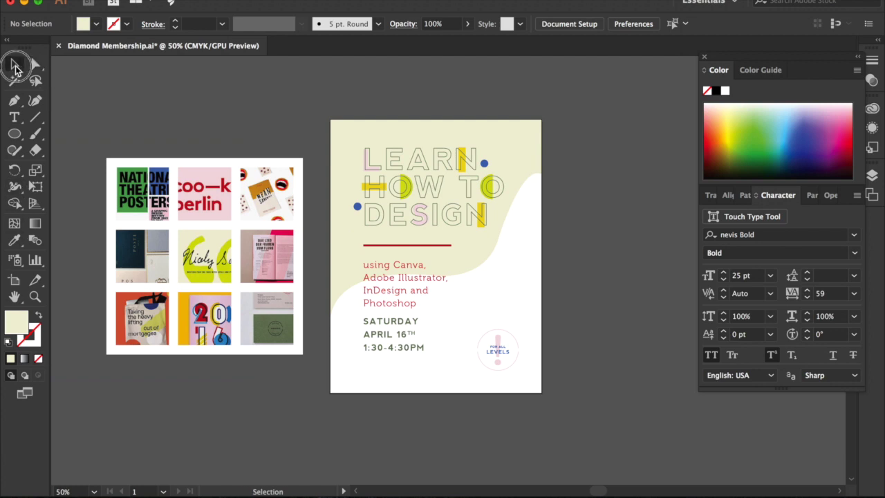
click(511, 134)
drag(510, 127, 512, 145)
drag(434, 129, 434, 122)
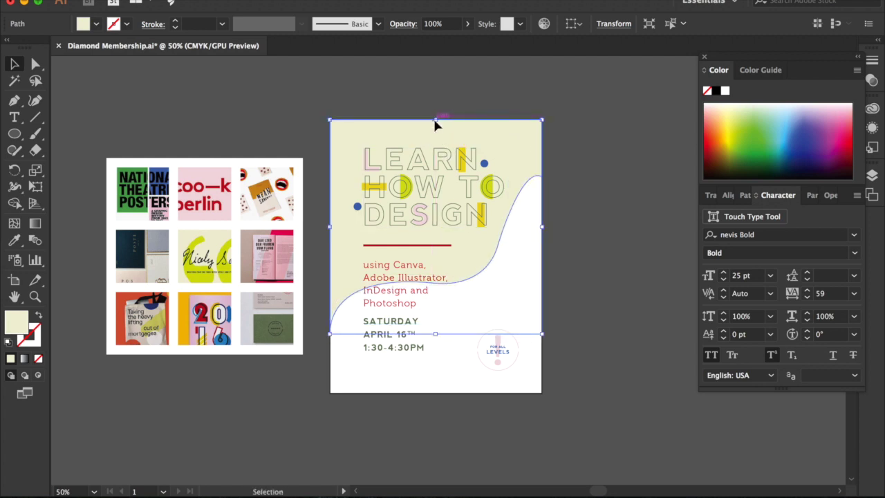
Try pink and beige sampled from the mood board as the wavy shape's fill
click(16, 240)
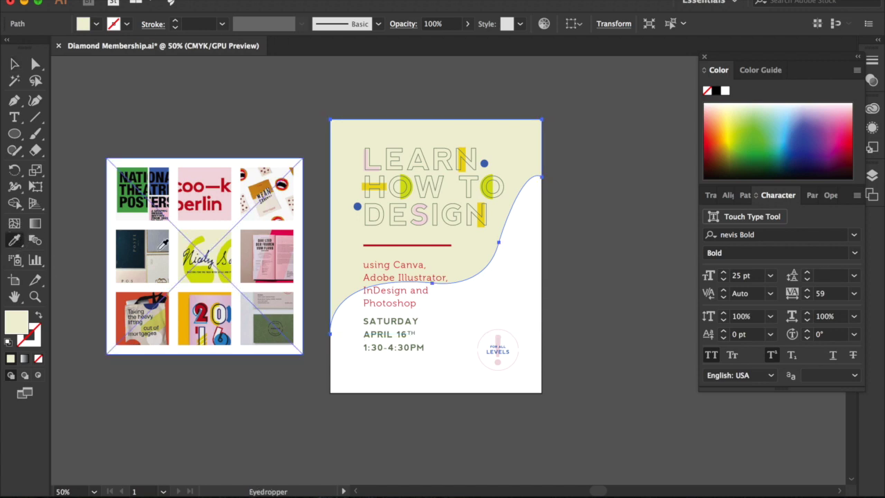
click(215, 172)
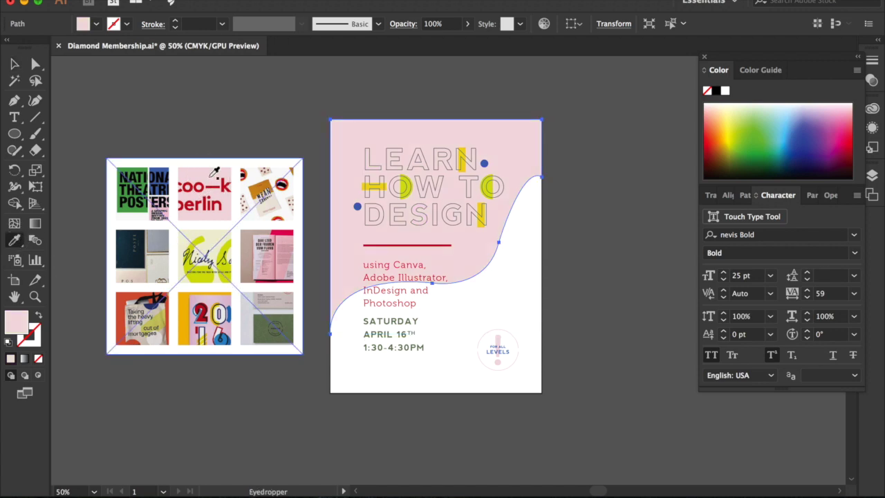
double_click(18, 322)
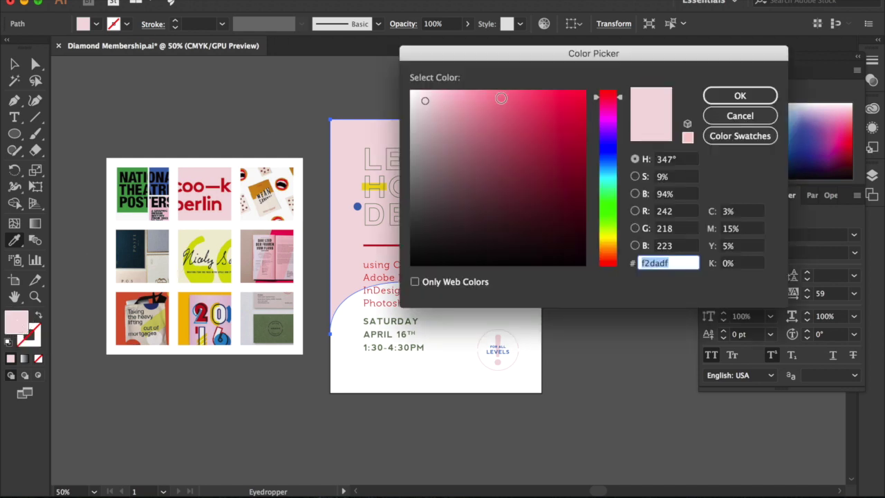
click(719, 116)
click(134, 275)
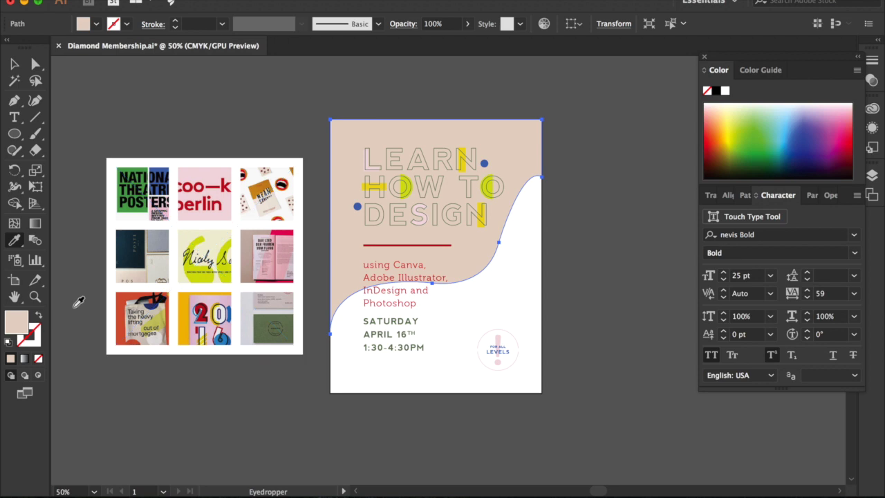
Resample the cream from the mood board's centre image for the wavy shape and lighten its fill to f7f5e4
click(212, 237)
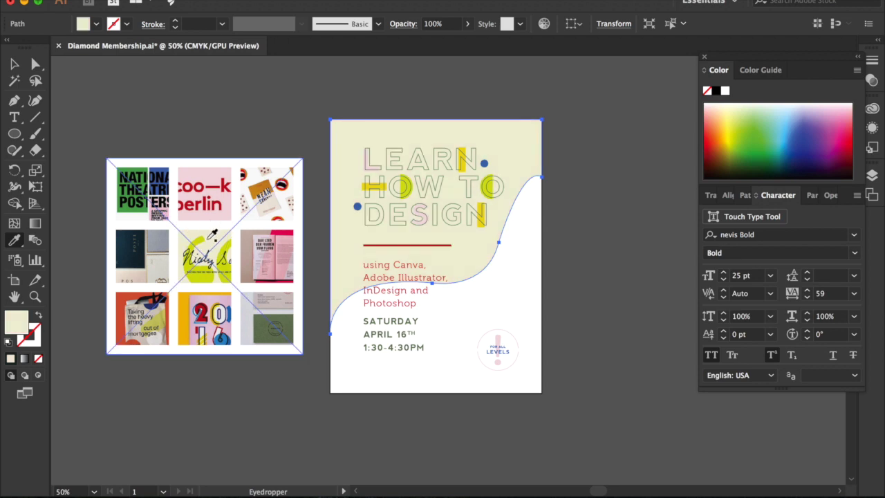
double_click(11, 320)
text(f4f2e4)
click(425, 94)
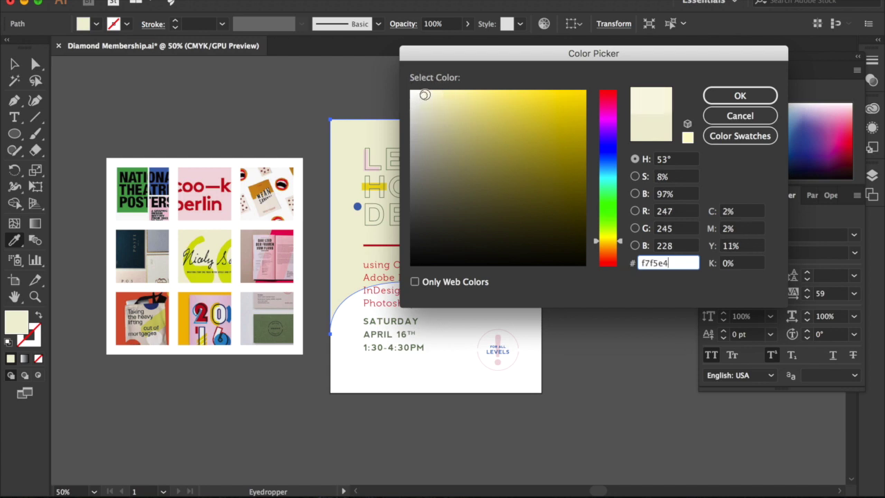
key(Return)
click(11, 61)
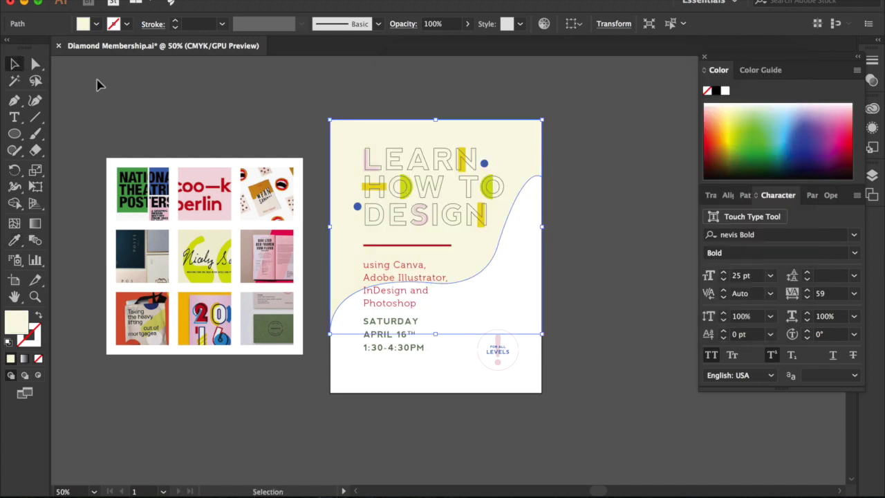
click(100, 84)
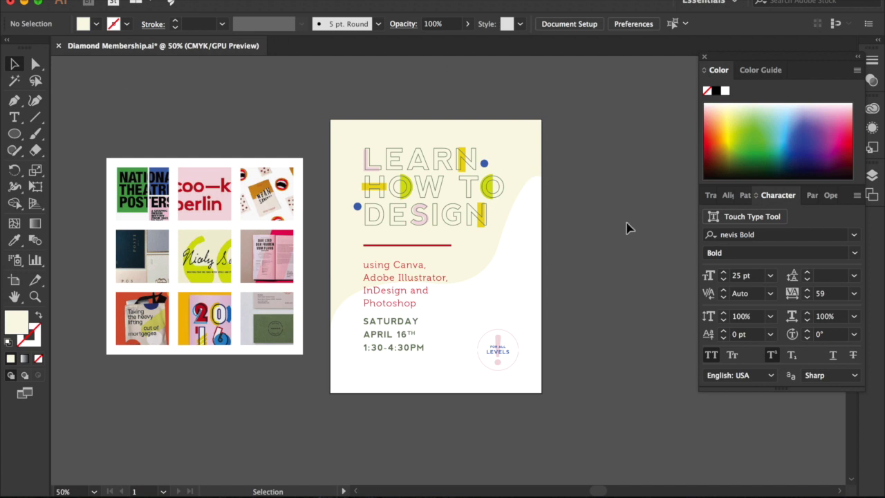
Rotate the wavy cream shape 180° and move it down to fill the lower part of the poster
key(super+plus)
click(543, 100)
key(e)
drag(258, 96, 519, 290)
drag(548, 202, 547, 282)
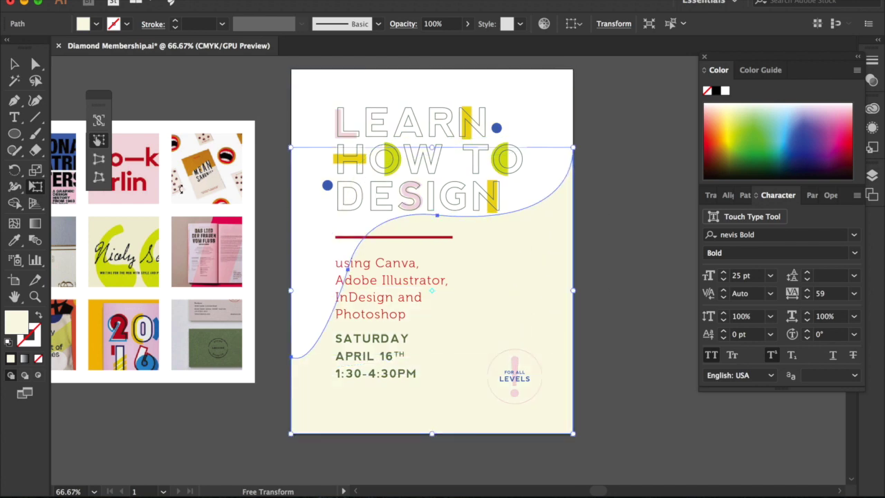
Stretch the rotated wavy shape's top edge up to the headline's first line
drag(429, 148, 429, 116)
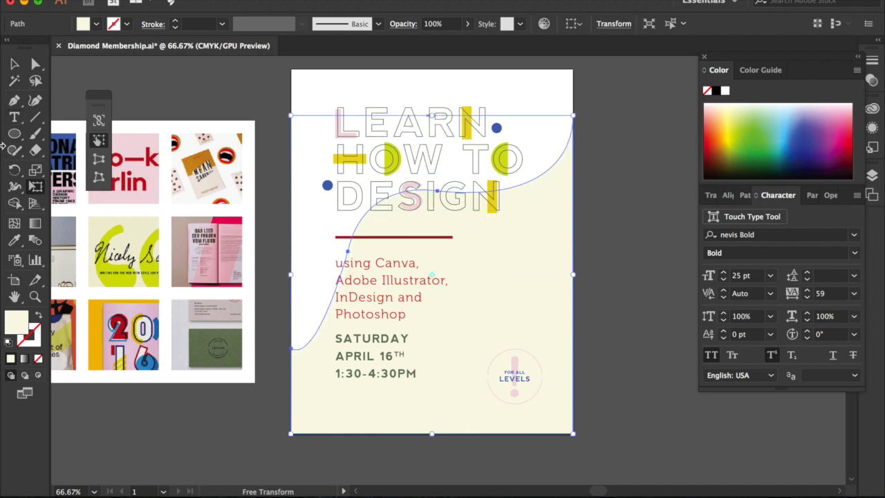
click(17, 66)
click(145, 101)
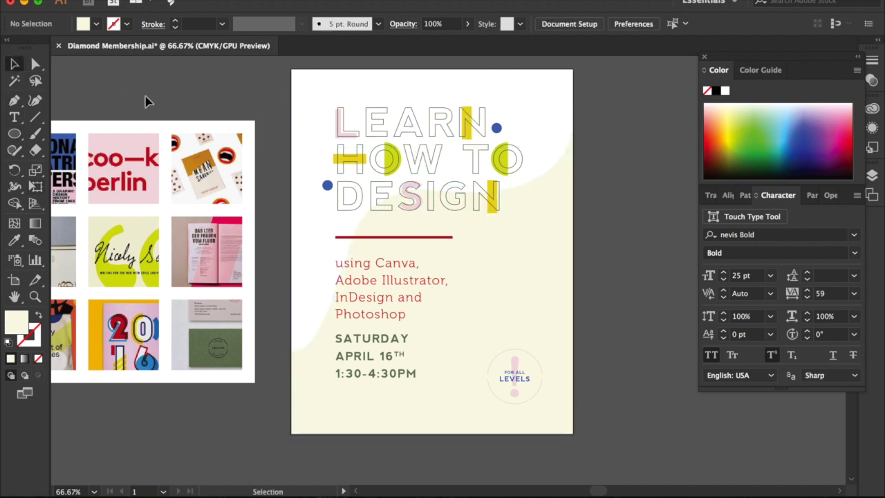
Raise the wave's left end point to beside the software list and pull the left inner anchor's upper handle right
click(536, 284)
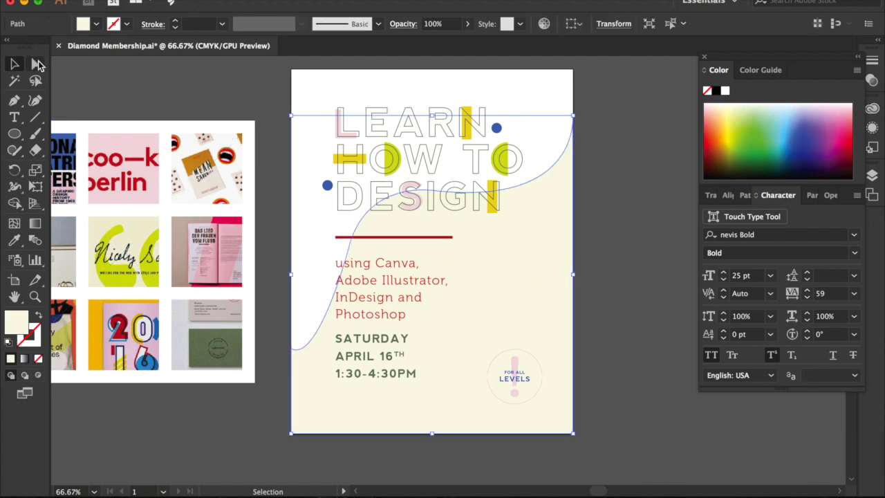
click(37, 64)
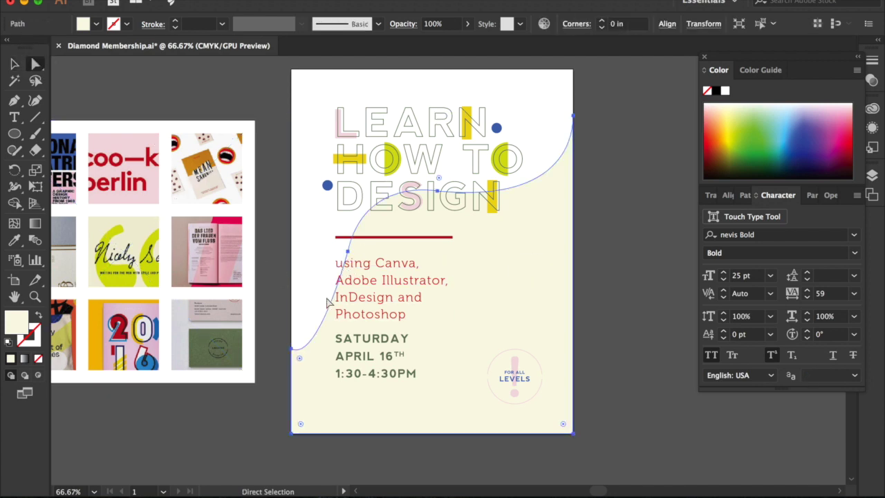
click(291, 349)
drag(291, 349, 292, 276)
click(349, 252)
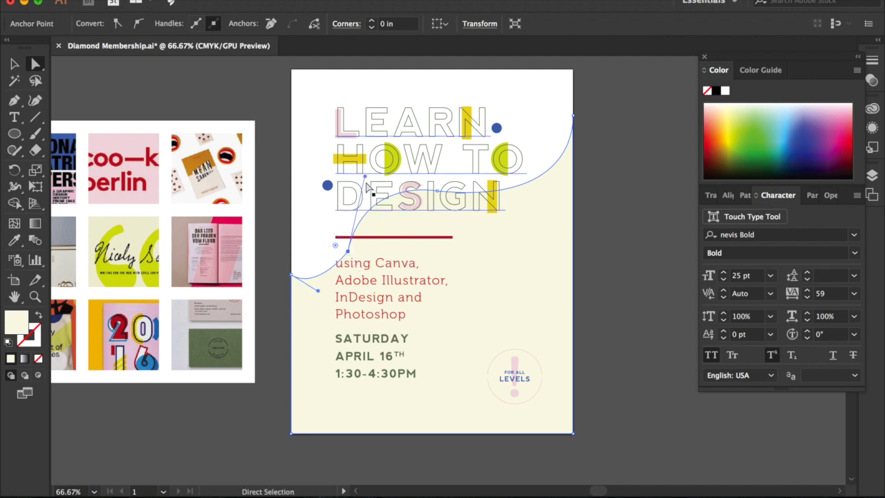
drag(366, 177, 392, 178)
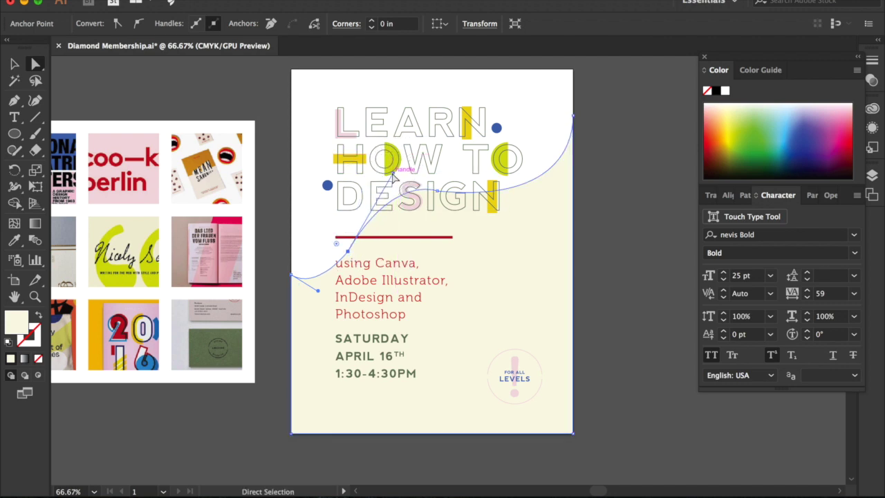
Lower the wave's right end point to the headline's middle line and pull the right inner anchor's handle down and left
drag(573, 116, 573, 161)
drag(581, 205, 563, 221)
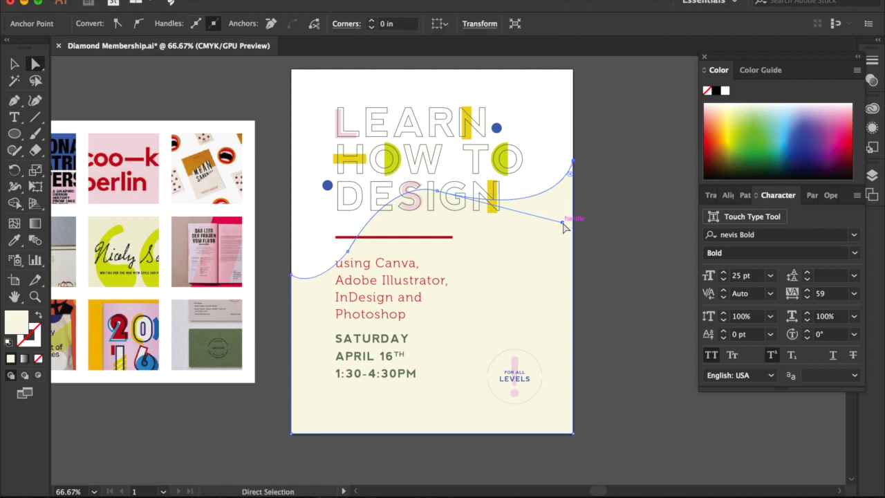
click(655, 187)
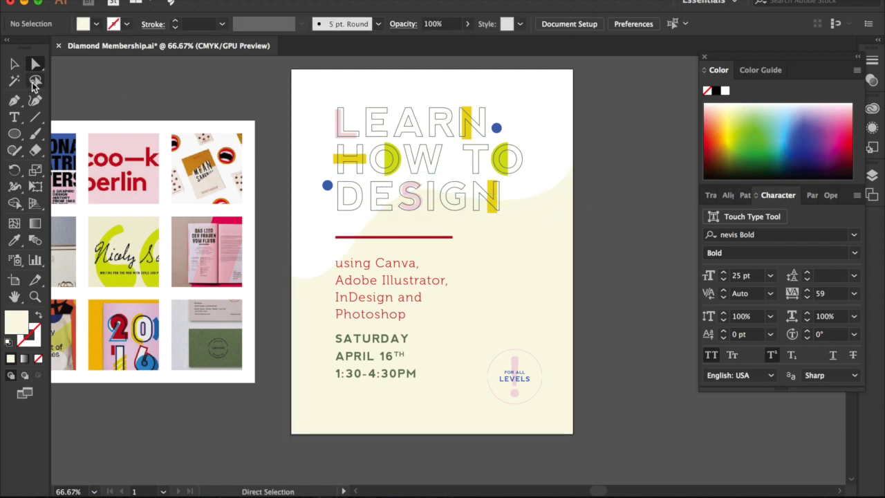
click(13, 64)
click(177, 81)
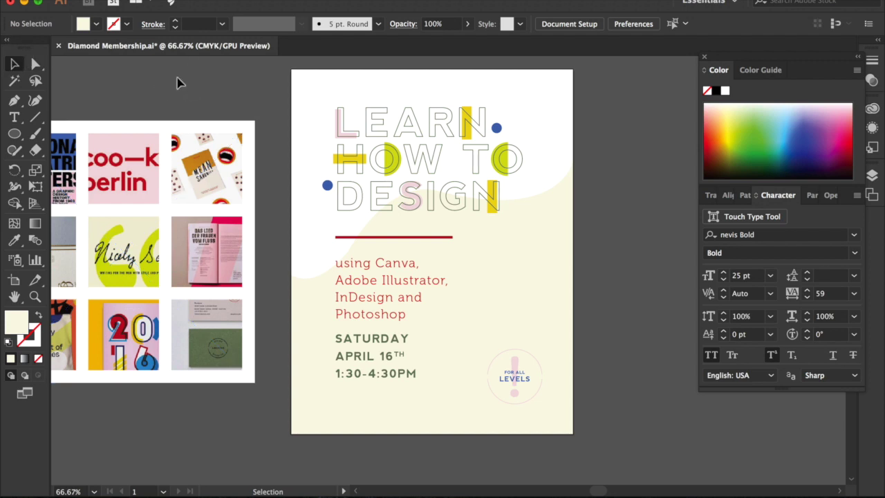
Stretch the wavy shape's top edge up again so its right end reaches the headline's first line
key(super+minus)
click(482, 271)
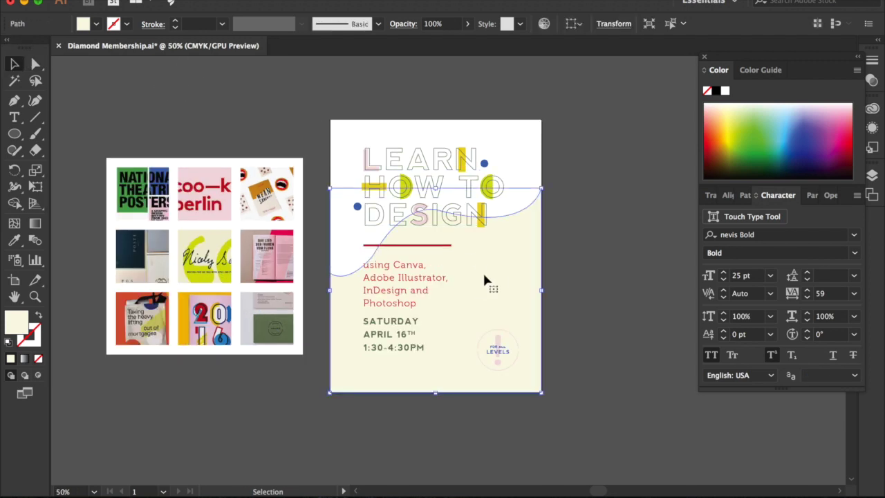
click(619, 228)
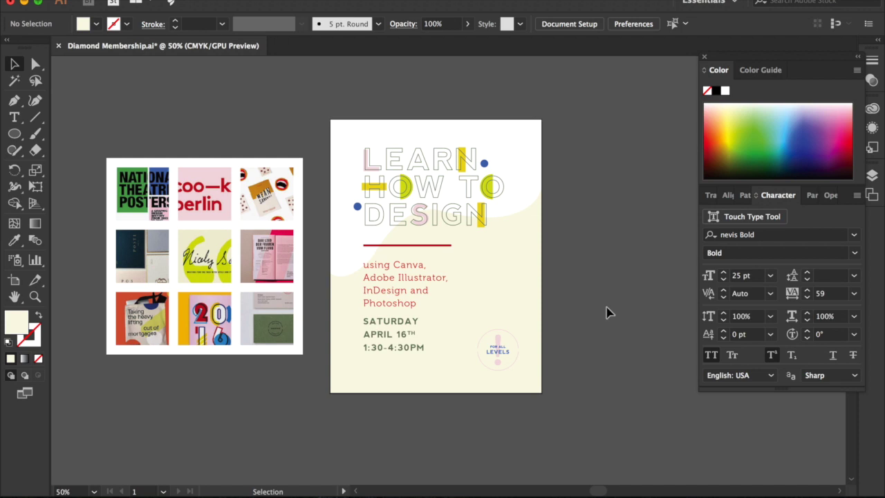
key(super+plus)
click(534, 237)
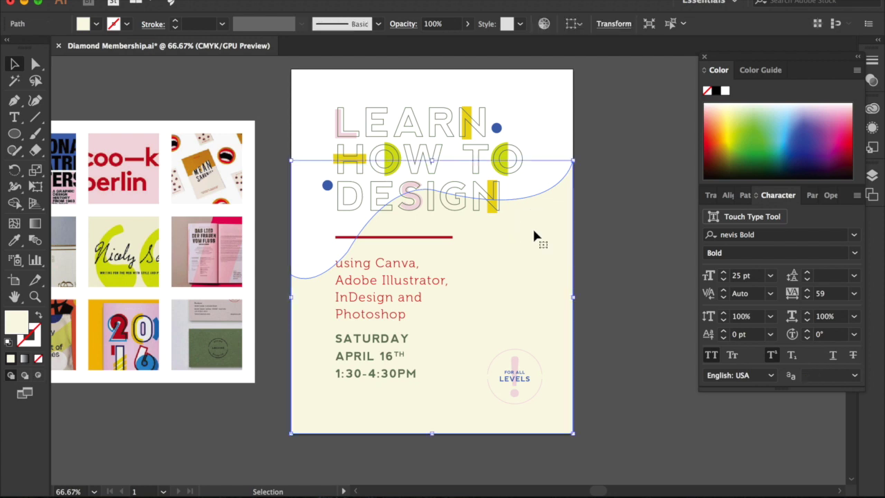
drag(431, 161, 427, 121)
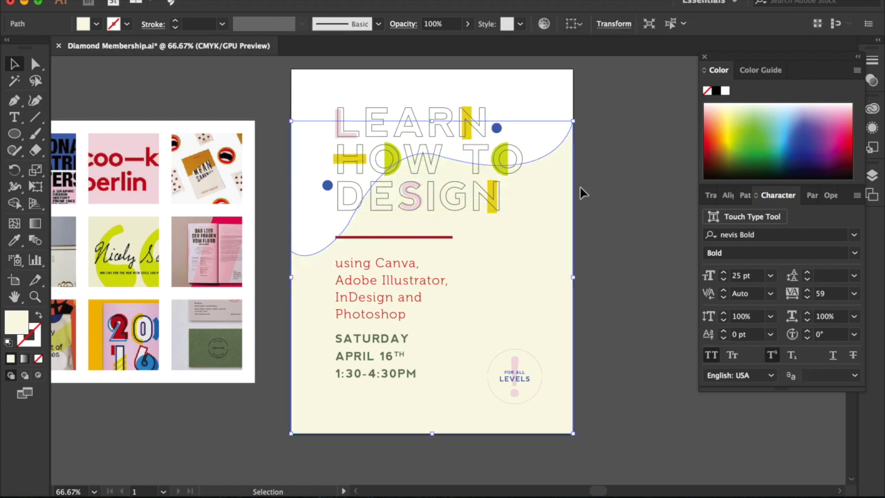
click(612, 183)
Raise the right direction handle of the wave's right inner anchor slightly to soften the dip behind the headline
click(513, 268)
click(35, 64)
click(476, 160)
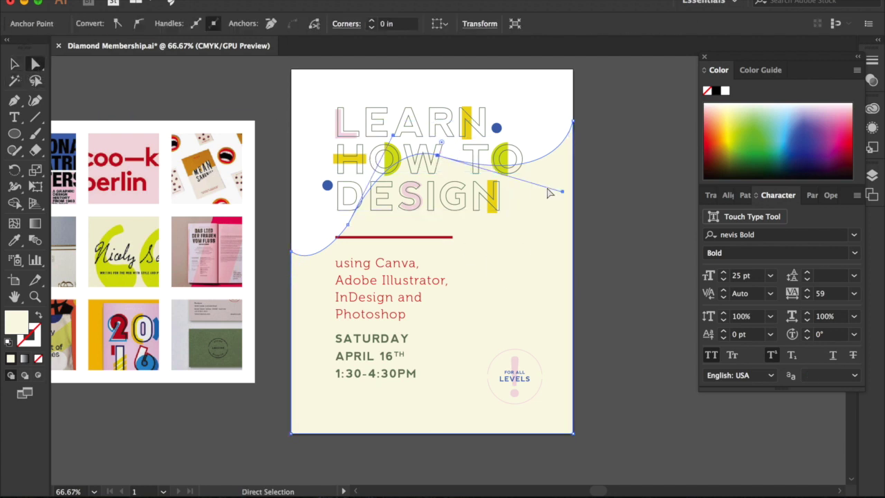
mouse_move(561, 194)
mouse_down()
mouse_move(559, 181)
mouse_move(561, 206)
mouse_move(563, 186)
mouse_move(500, 185)
mouse_move(563, 184)
mouse_up()
click(612, 166)
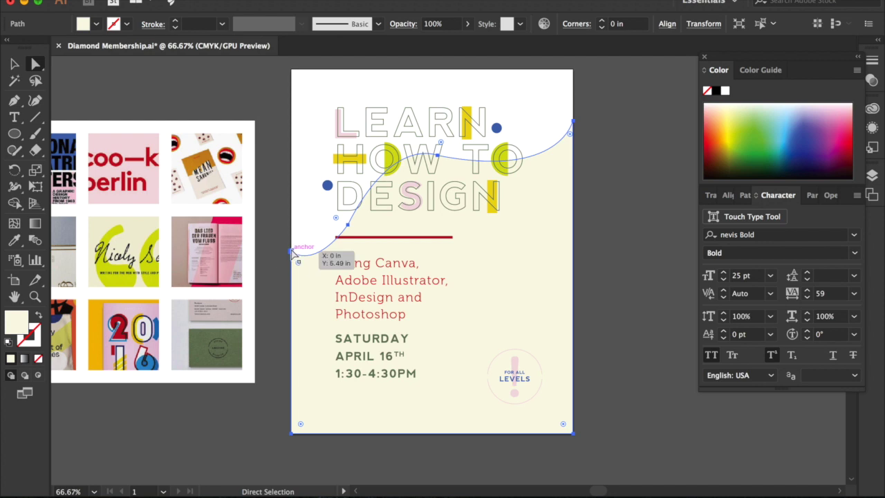
Move the wave's left end point and left inner anchor up slightly together
click(293, 253)
shift+click(347, 225)
drag(347, 225, 348, 215)
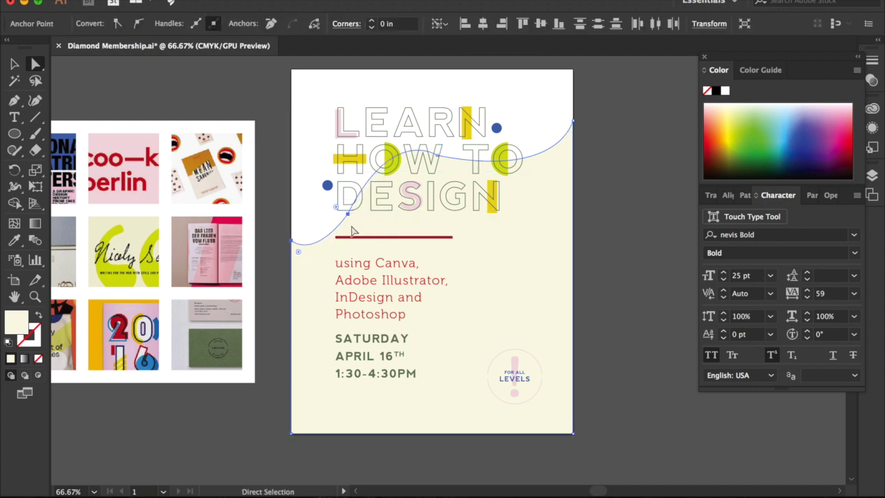
Try adjusting the upper direction handle of the wave's left inner anchor
click(293, 213)
click(350, 224)
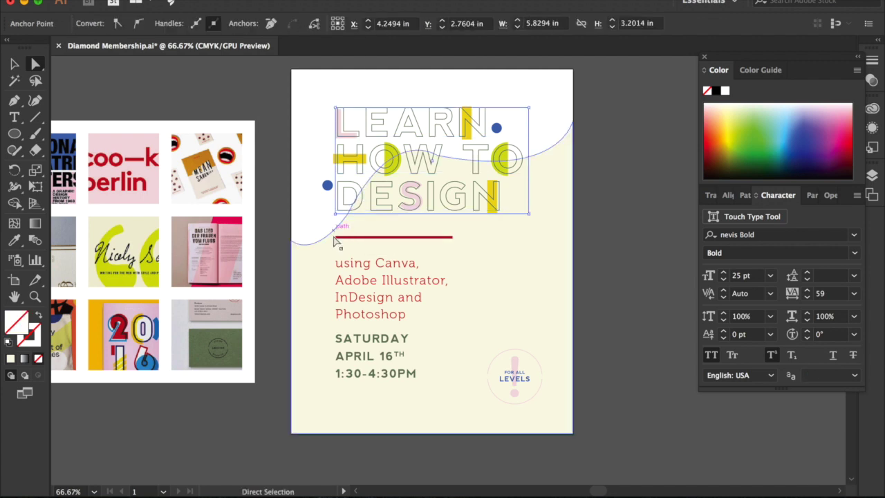
click(348, 214)
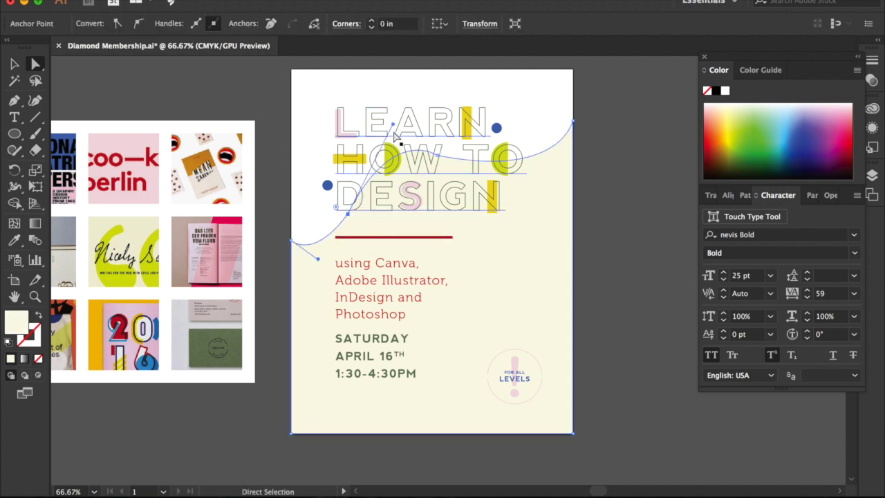
mouse_move(393, 124)
mouse_down()
mouse_move(375, 129)
mouse_move(381, 140)
mouse_move(397, 133)
mouse_move(394, 119)
mouse_move(395, 130)
mouse_up()
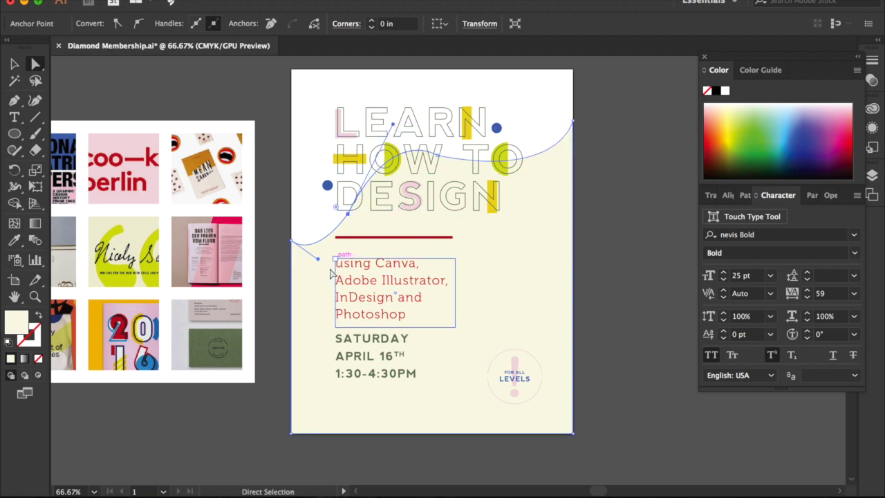
click(632, 239)
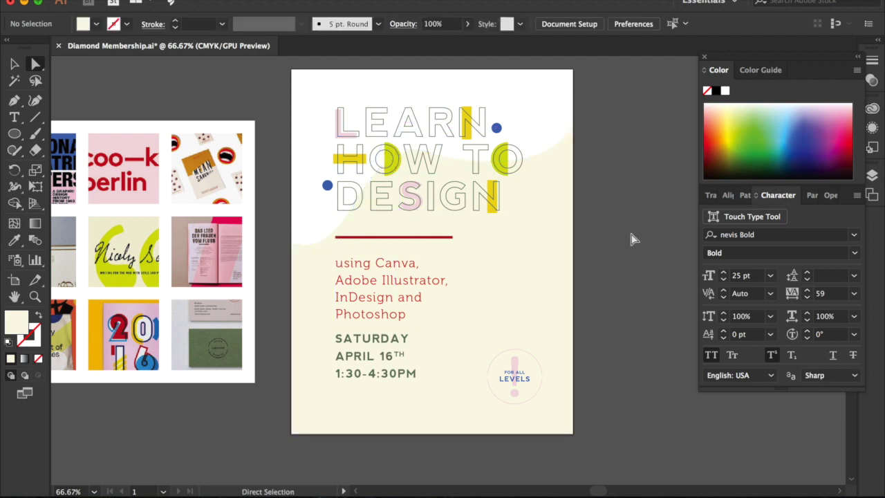
Fine-tune the direction handle at the wave's left end, leaving it slightly longer and angled down to the right
click(291, 244)
mouse_move(318, 259)
mouse_down()
mouse_move(316, 243)
mouse_move(322, 246)
mouse_up()
click(275, 215)
click(348, 215)
drag(323, 247, 317, 261)
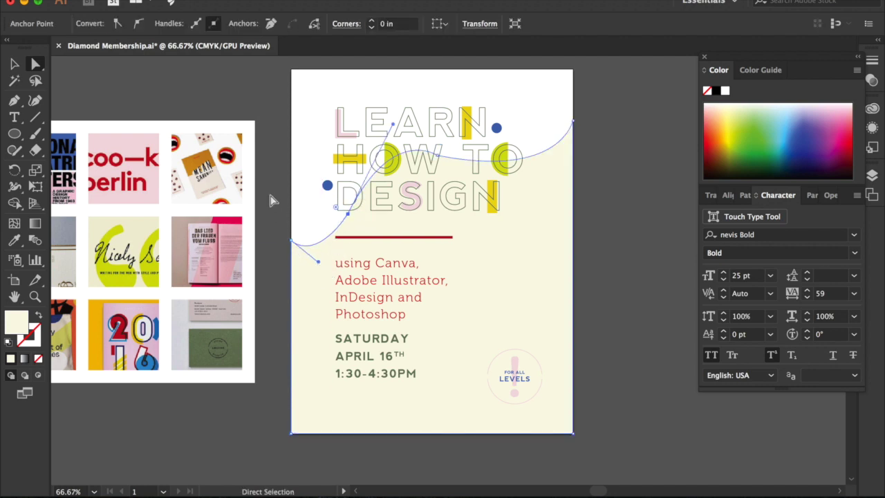
click(270, 194)
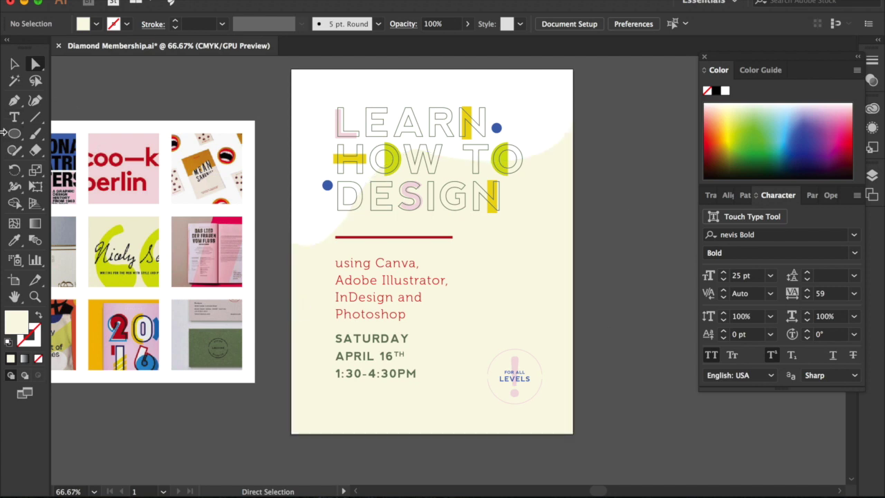
click(13, 66)
click(118, 89)
scroll(118, 92, left, 5)
scroll(118, 92, down, 1)
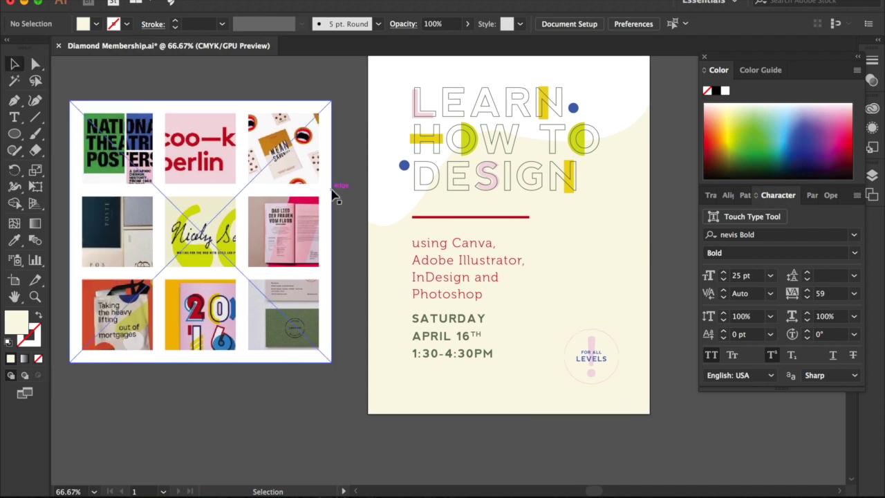
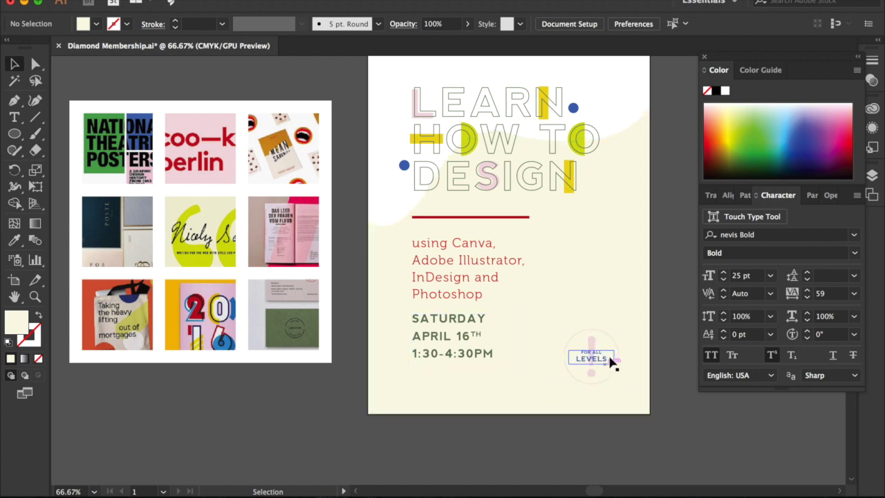
Draw a white circle slightly larger than the "FOR ALL LEVELS" badge around it and send it behind the badge artwork
double_click(16, 330)
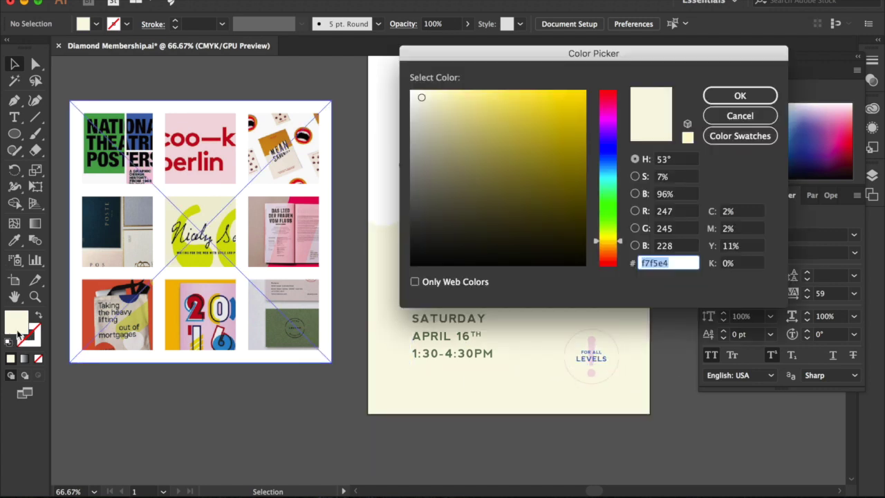
drag(413, 103, 403, 86)
key(Return)
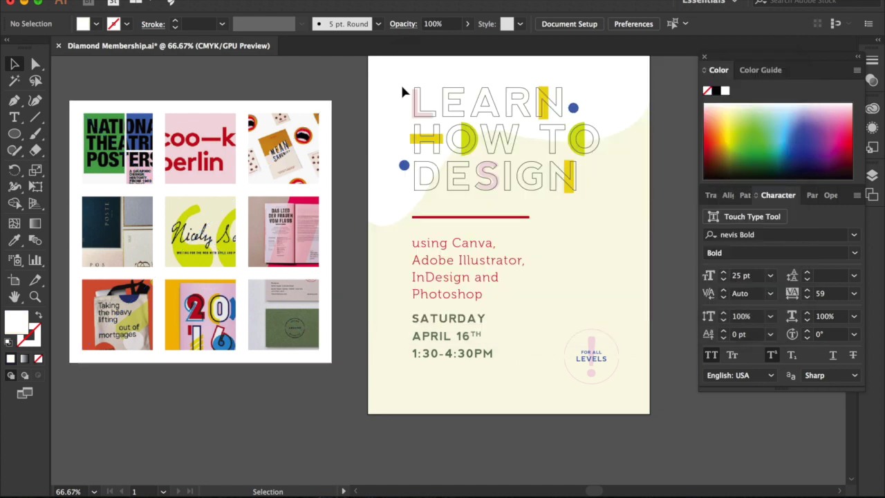
click(14, 133)
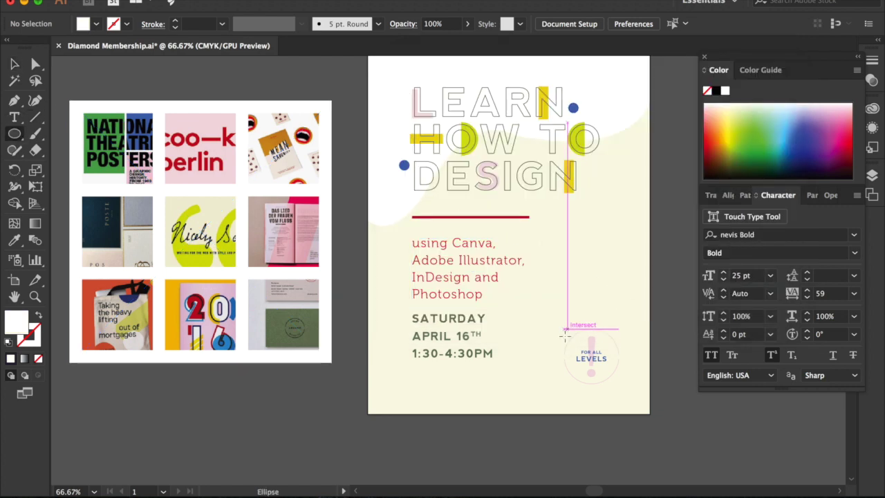
drag(559, 320, 624, 387)
key(super+[)
key(super+[)
Nudge the white circle down in small increments to centre it on the badge and check its position up close
click(13, 67)
key(Down)
key(Down)
key(Down)
key(Down)
key(Down)
key(Down)
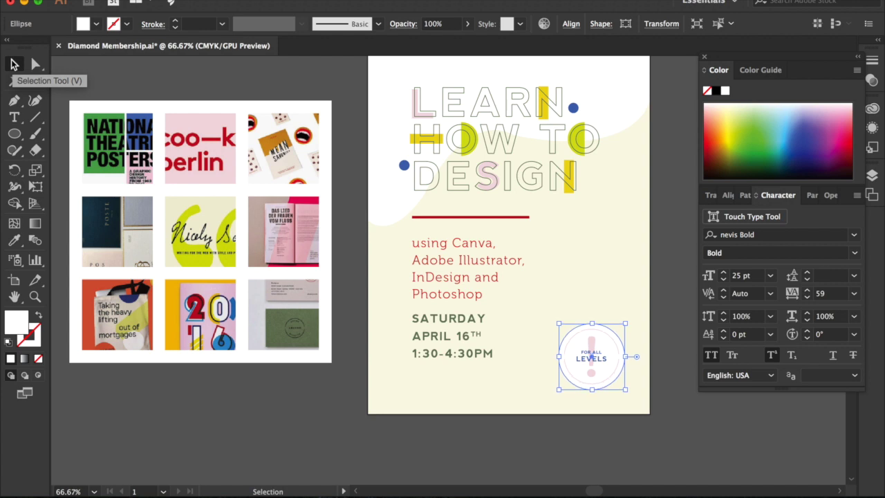
click(251, 412)
scroll(250, 411, right, 3)
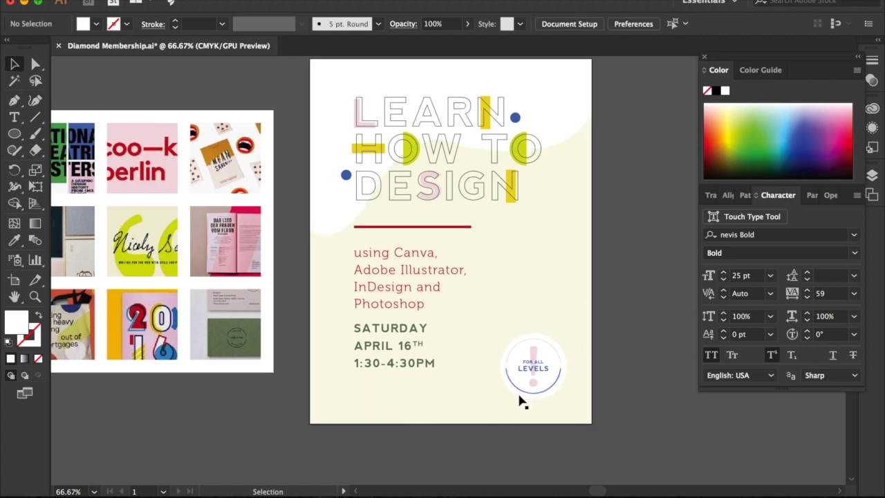
key(super+plus)
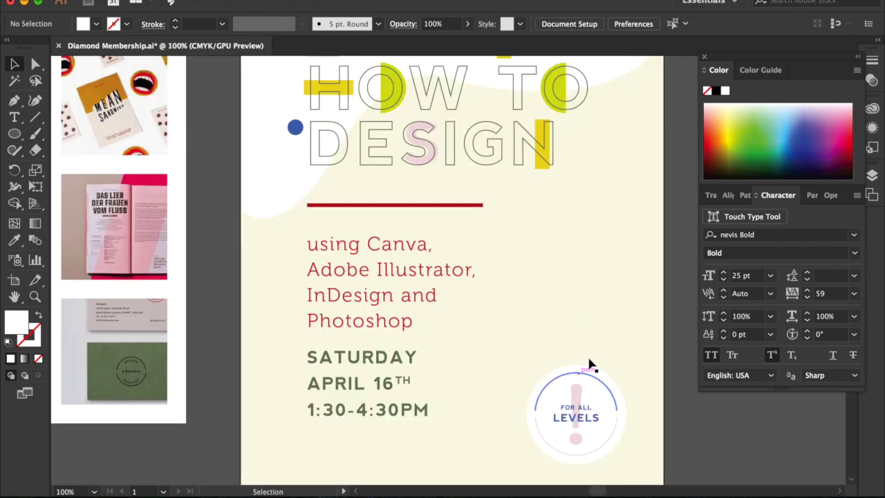
click(580, 365)
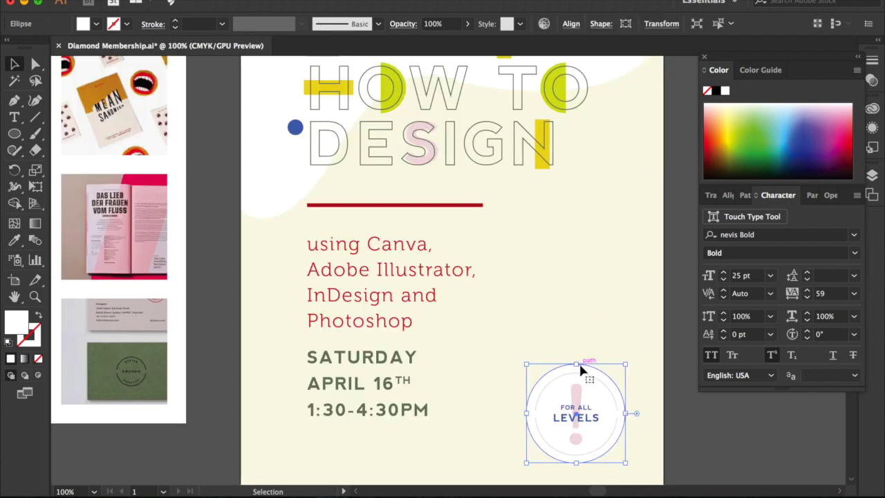
click(727, 474)
key(super+minus)
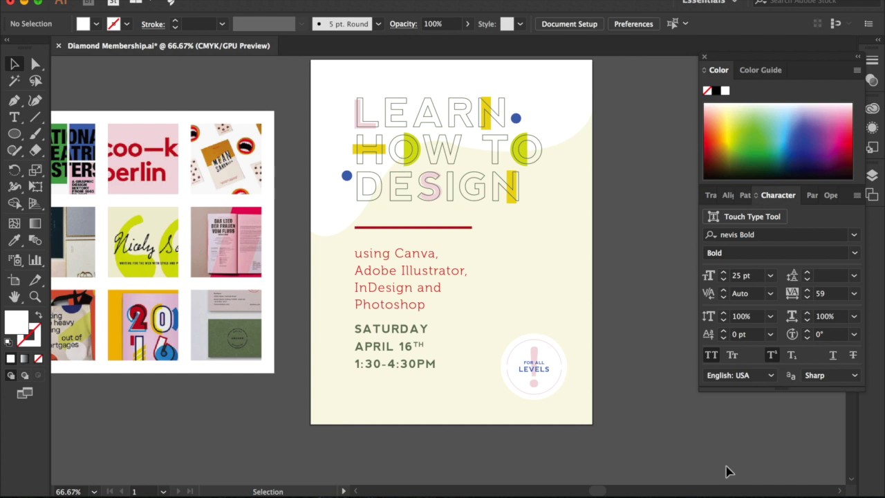
Try lightening the cream wave's fill to #fffdf0 and undo it
scroll(650, 362, up, 3)
scroll(650, 362, left, 2)
click(528, 336)
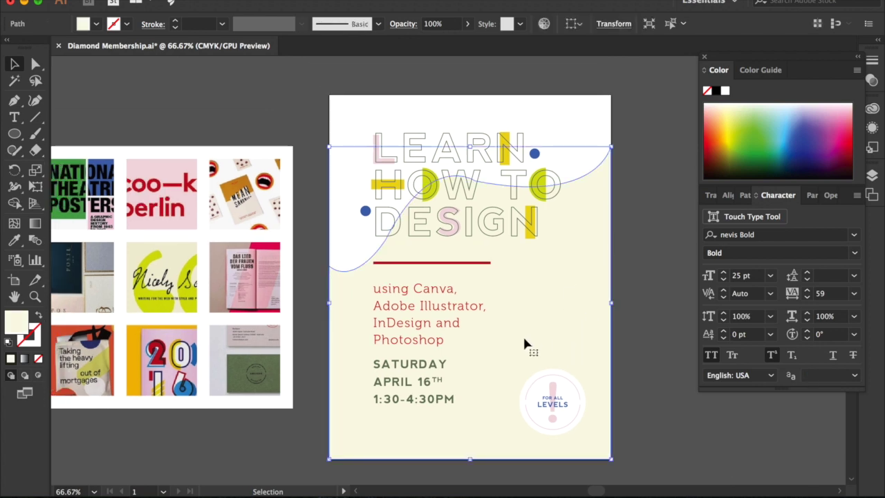
double_click(17, 321)
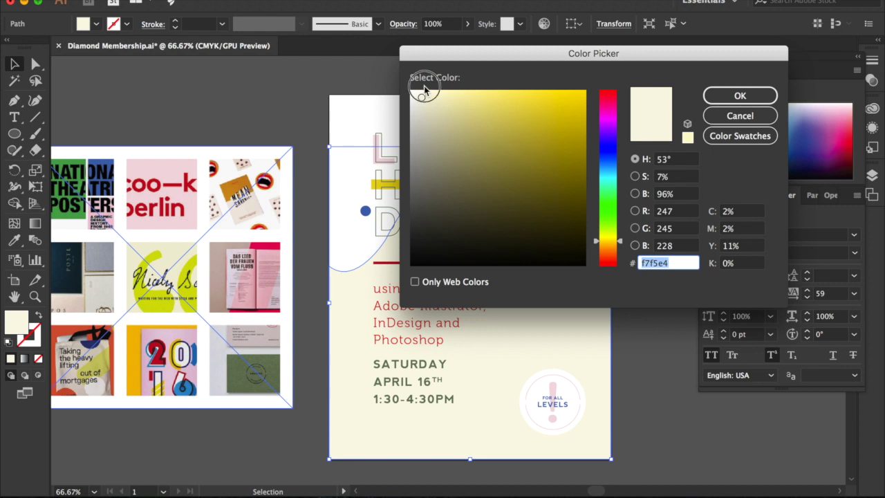
drag(423, 91, 421, 85)
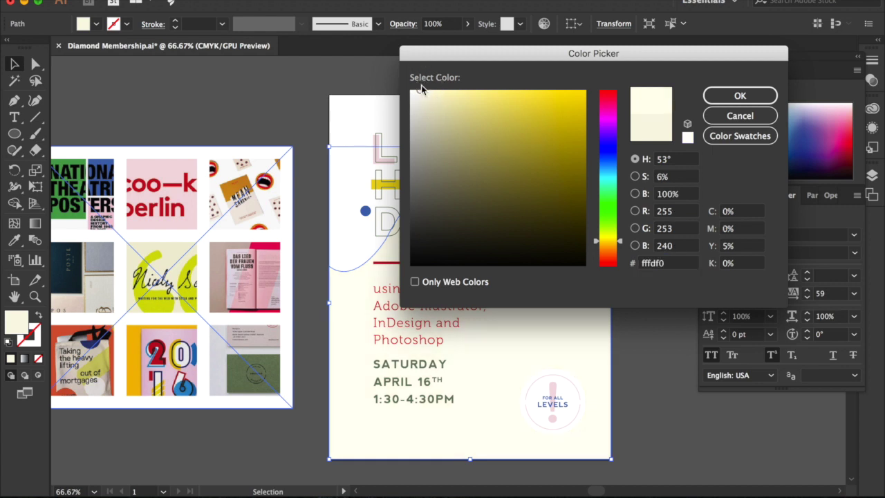
key(Return)
click(655, 351)
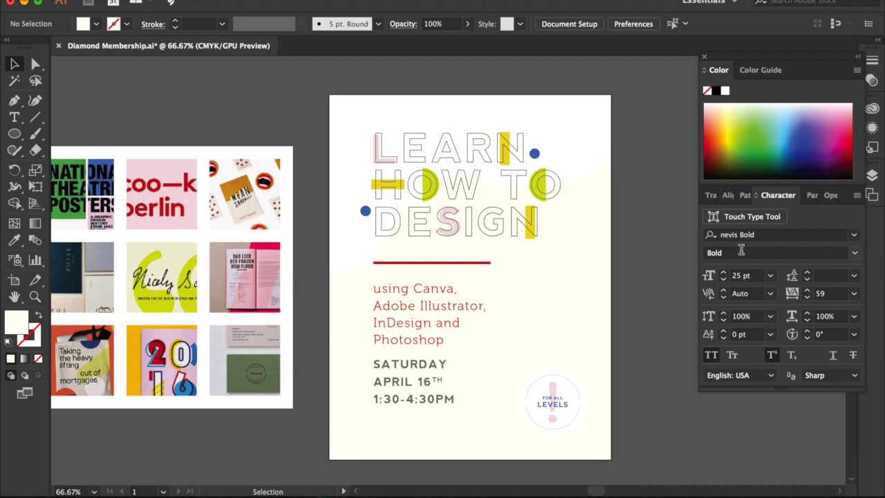
click(624, 279)
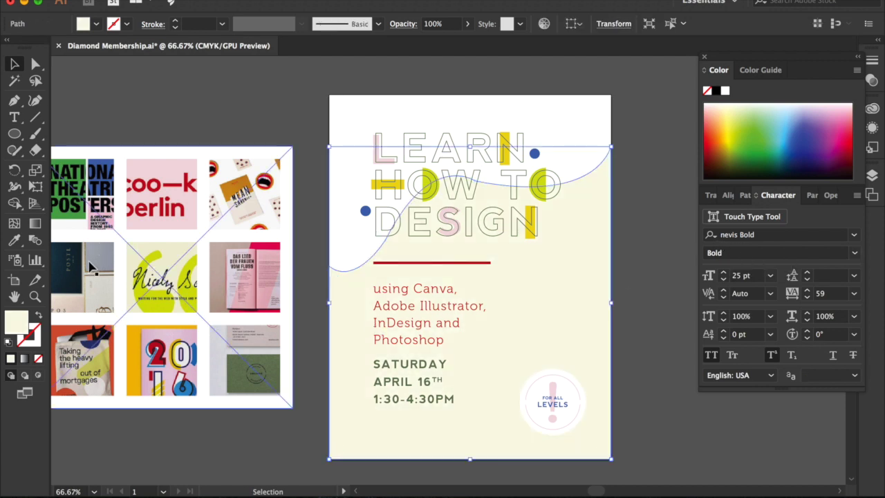
Try a brighter, slightly yellower cream for the wave's fill and undo it
double_click(15, 328)
drag(432, 96, 433, 88)
key(Return)
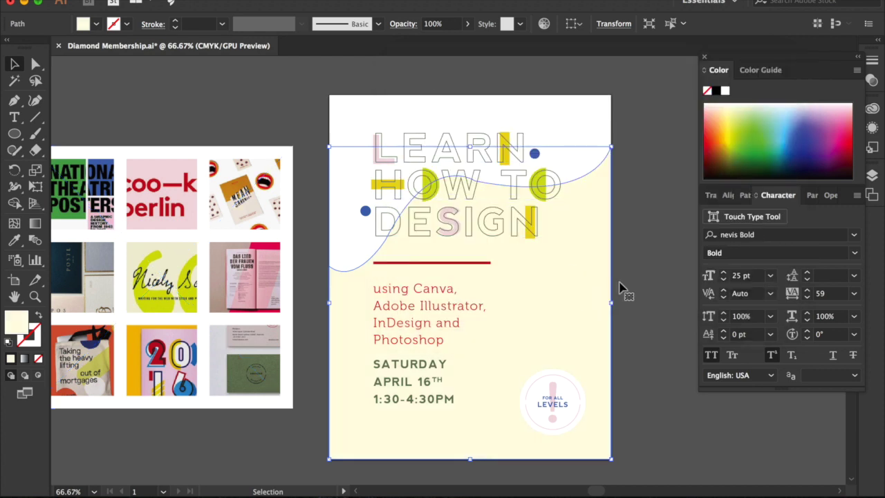
click(671, 266)
key(super+z)
click(670, 266)
Shift the red divider line to the right, then right-align the "using Canva" text block beneath its right end
drag(445, 264, 519, 271)
click(668, 266)
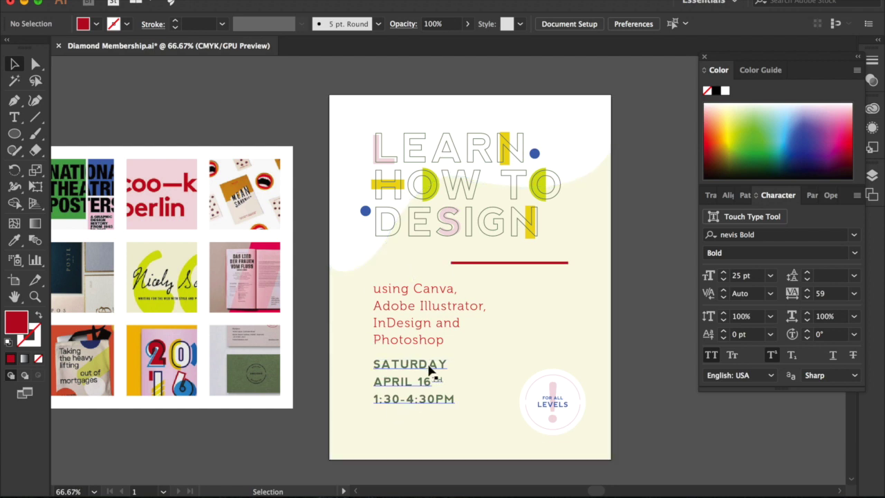
click(412, 322)
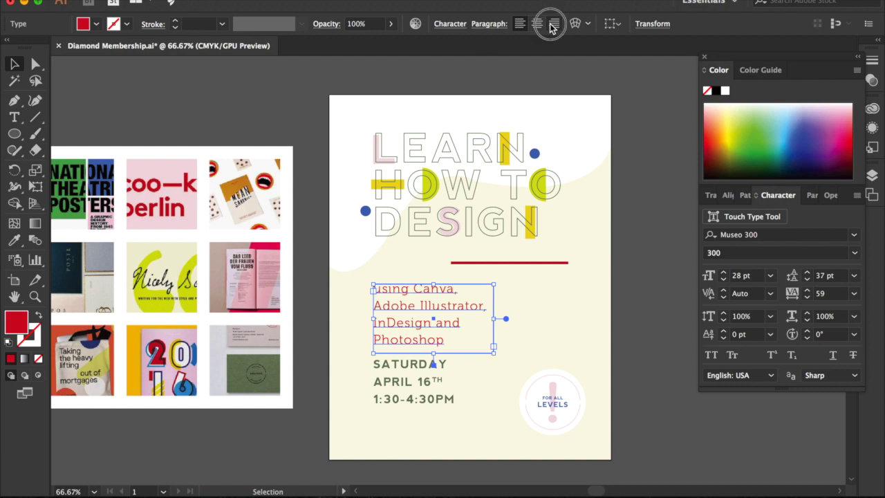
click(553, 25)
drag(463, 291, 535, 291)
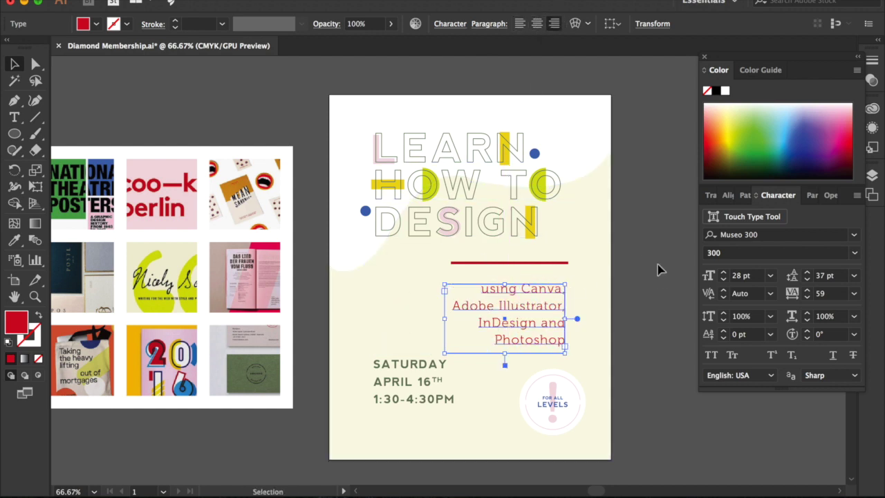
click(661, 269)
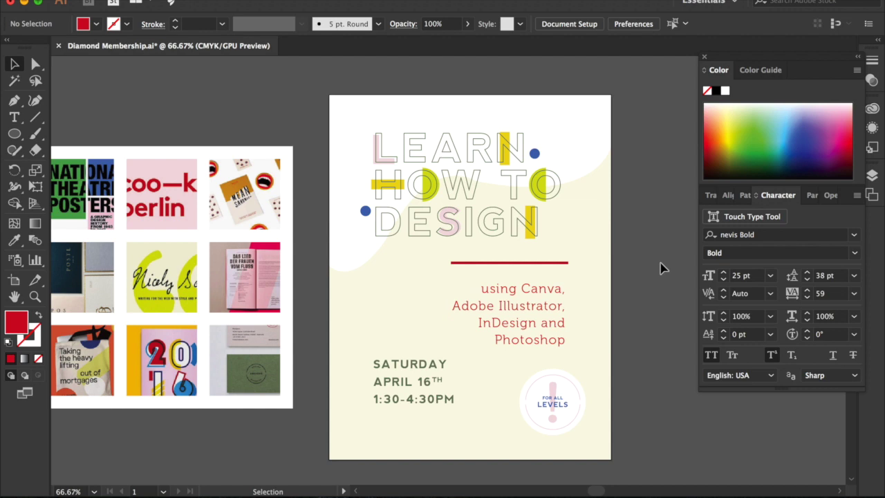
Nudge the whole badge left until its white circle lines up with the right edge of the right-aligned text
drag(613, 439, 522, 381)
shift+click(580, 347)
key(shift+Left)
key(shift+Left)
key(shift+Left)
key(shift+Left)
key(shift+Left)
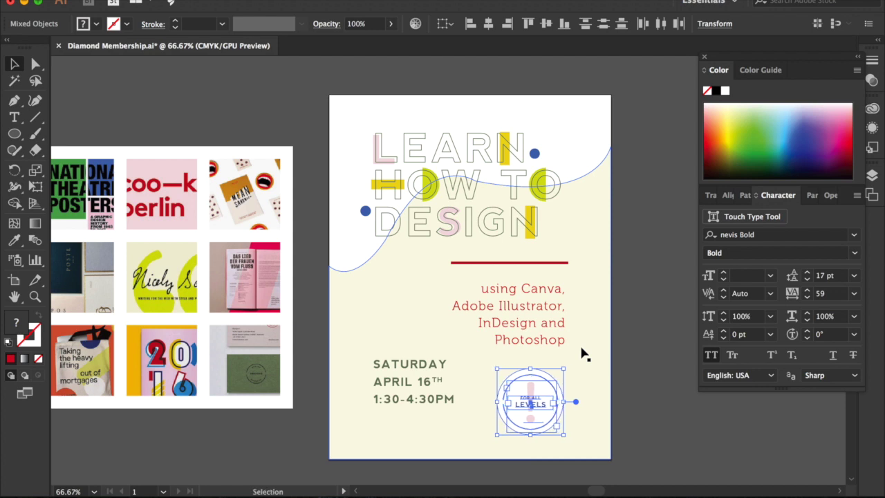
click(639, 403)
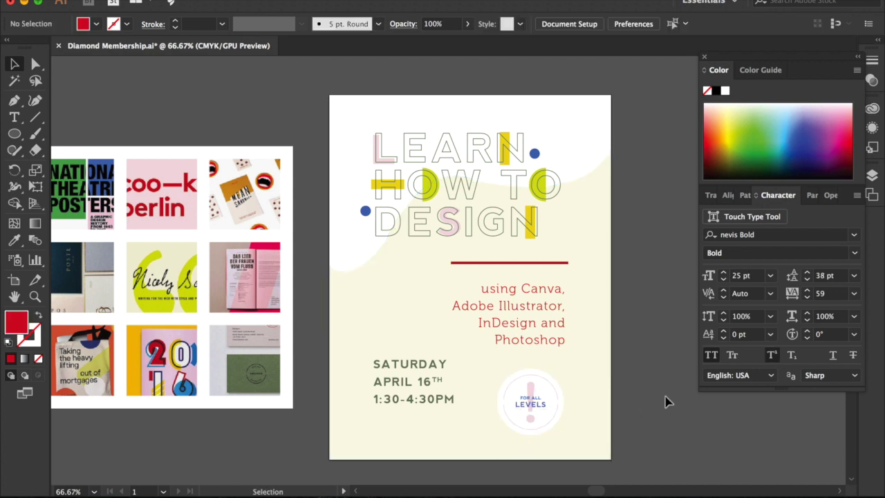
Move the whole badge further left so it overlaps the end of the "1:30-4:30PM" line
drag(656, 441, 509, 384)
shift+click(591, 360)
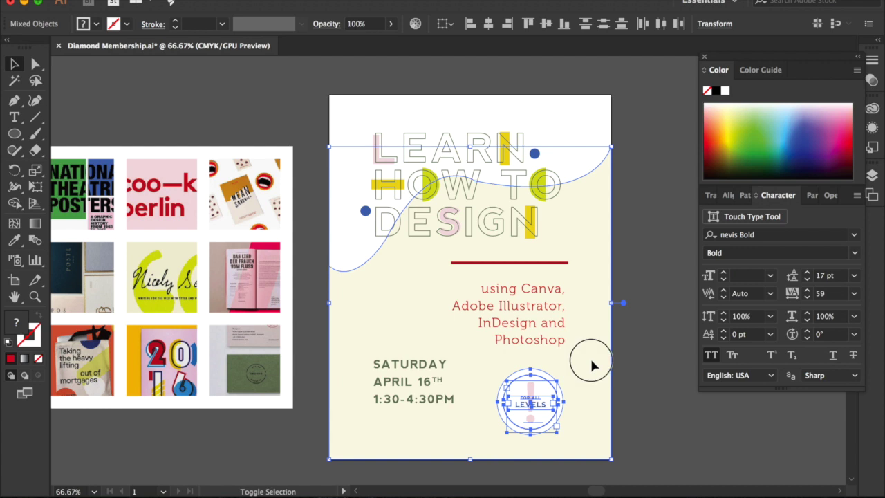
drag(549, 395, 494, 394)
click(654, 396)
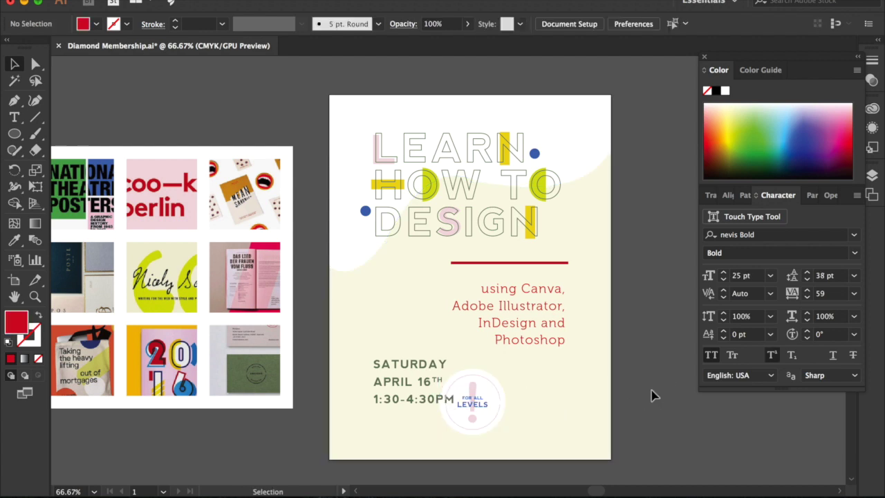
click(401, 394)
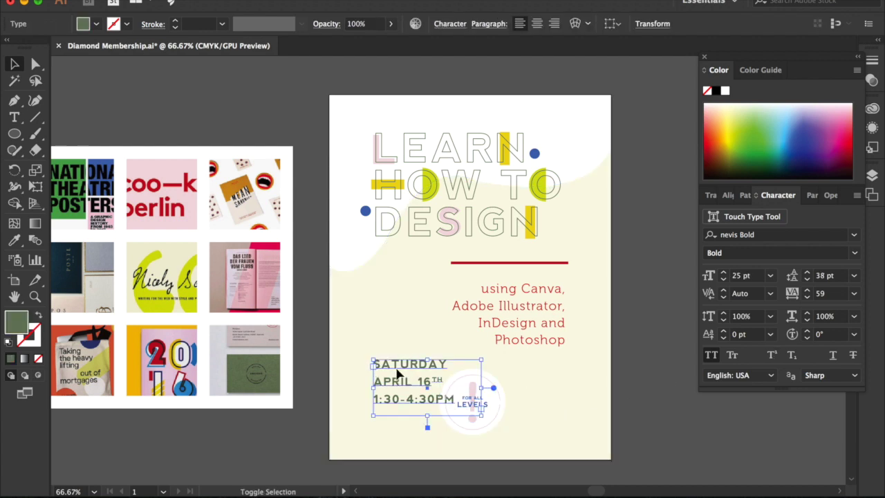
click(660, 450)
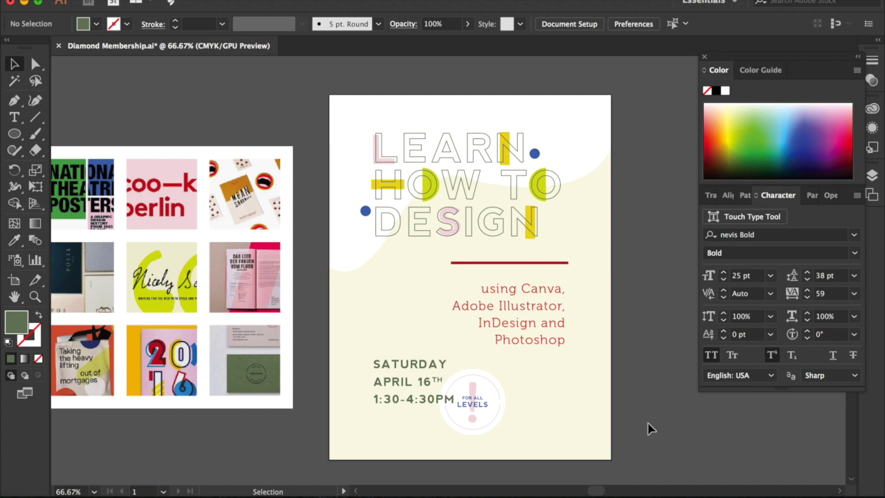
Nudge the "using Canva" text block slightly right toward the end of the red divider line
click(561, 329)
key(Right)
key(Right)
key(Right)
click(626, 310)
Thin the red divider line to about half its height by lowering its upper edge
key(super+plus)
key(super+plus)
key(super+plus)
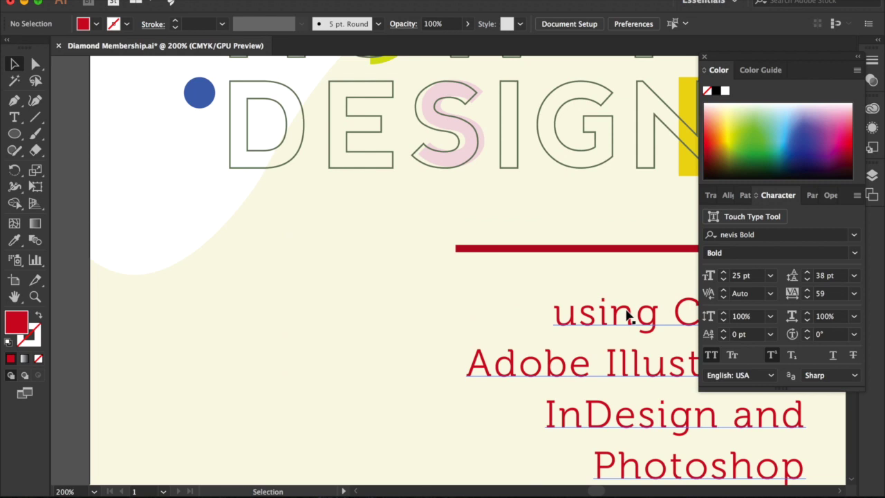
click(600, 249)
key(super+plus)
key(super+plus)
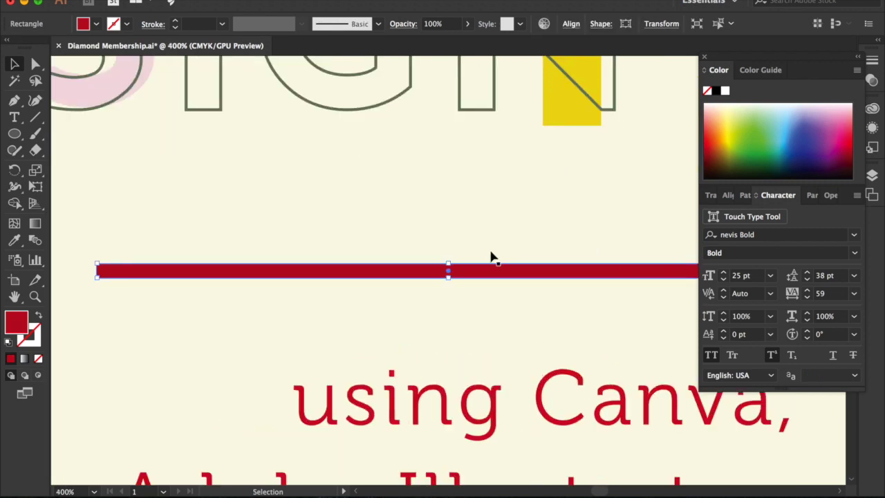
drag(450, 266, 449, 272)
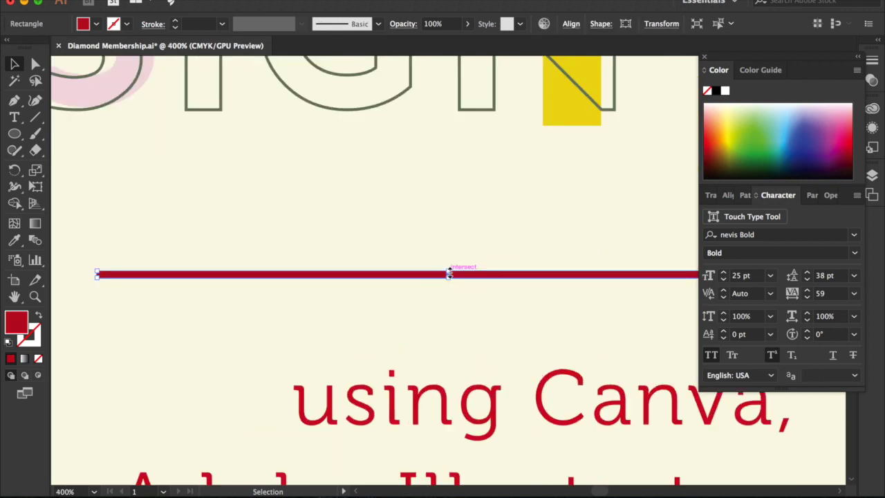
key(super+minus)
key(super+minus)
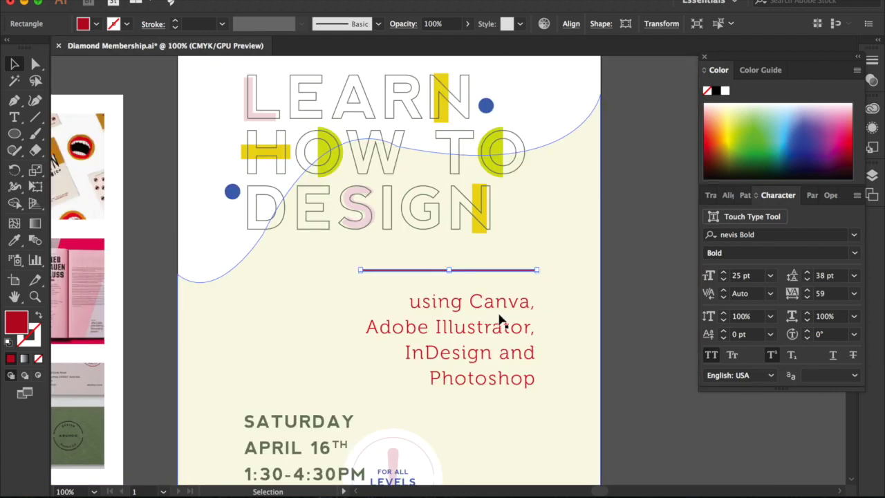
click(669, 384)
key(super+minus)
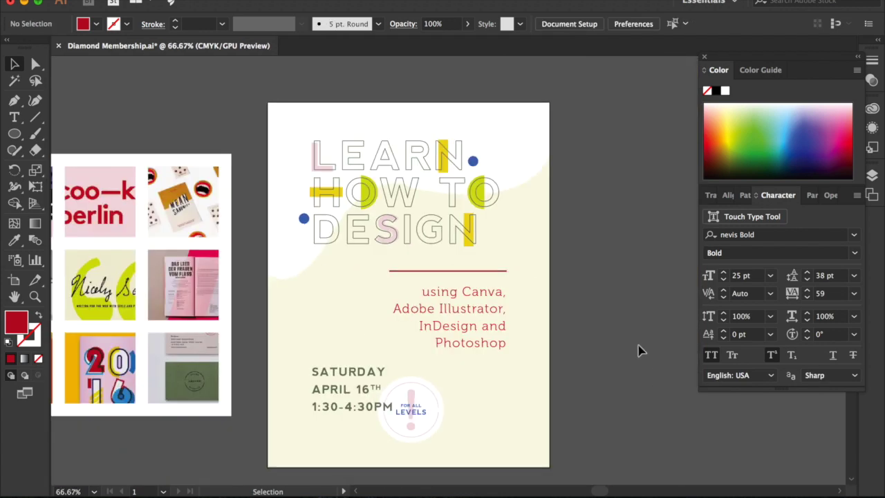
Duplicate the blue dot beside "LEARN" into the poster's lower right area
click(597, 388)
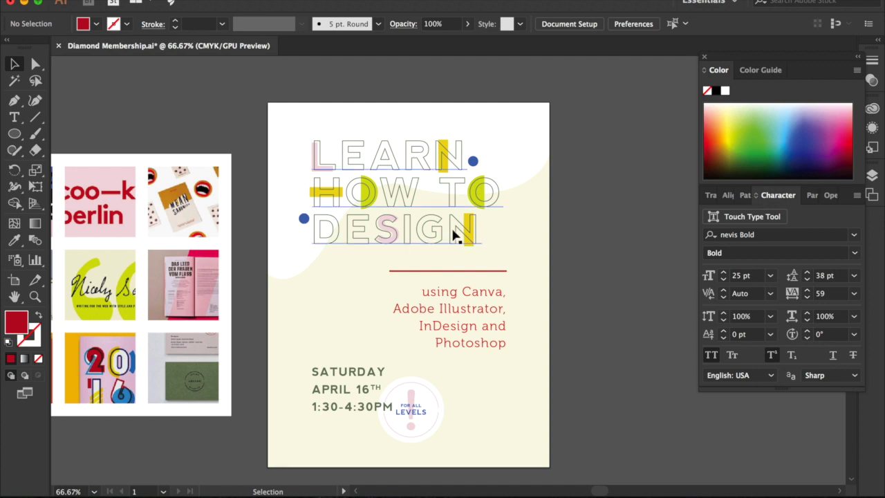
click(471, 161)
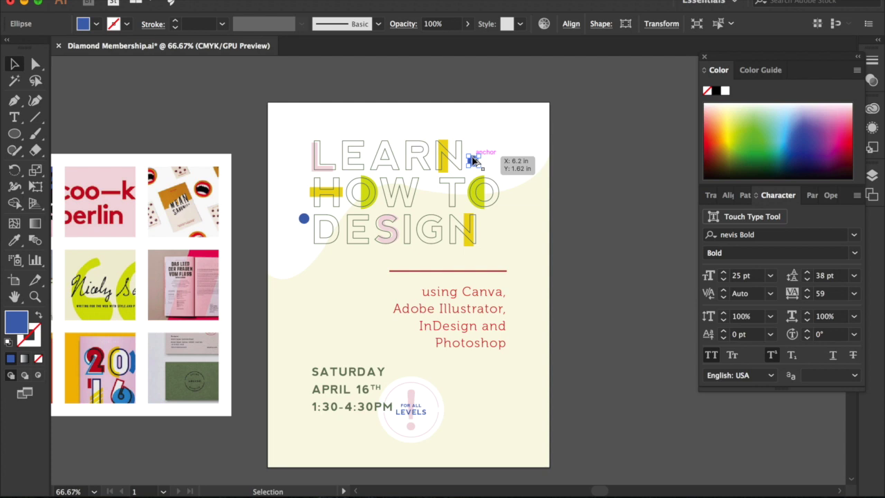
drag(472, 161, 499, 422)
click(576, 405)
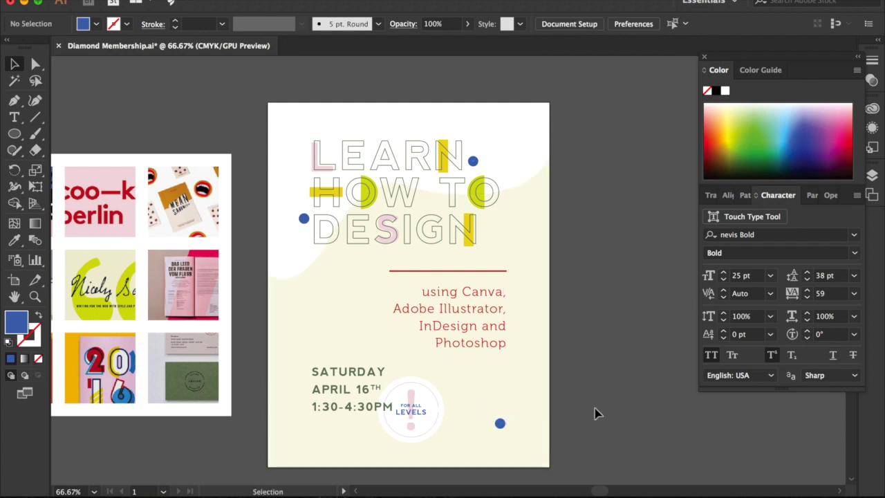
Try moving the duplicated blue dot up between the badge and "Photoshop", and undo the move
drag(500, 424, 459, 371)
click(604, 381)
key(super+z)
click(592, 337)
Move the duplicated blue dot just above "SATURDAY", fine-tuning it to about X 3.07 in, Y 7.34 in
drag(501, 423, 361, 351)
click(661, 361)
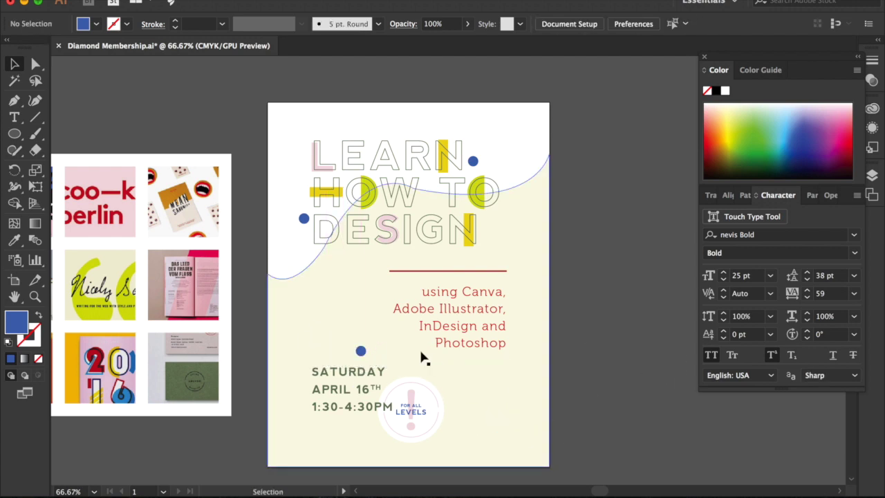
drag(362, 350, 369, 345)
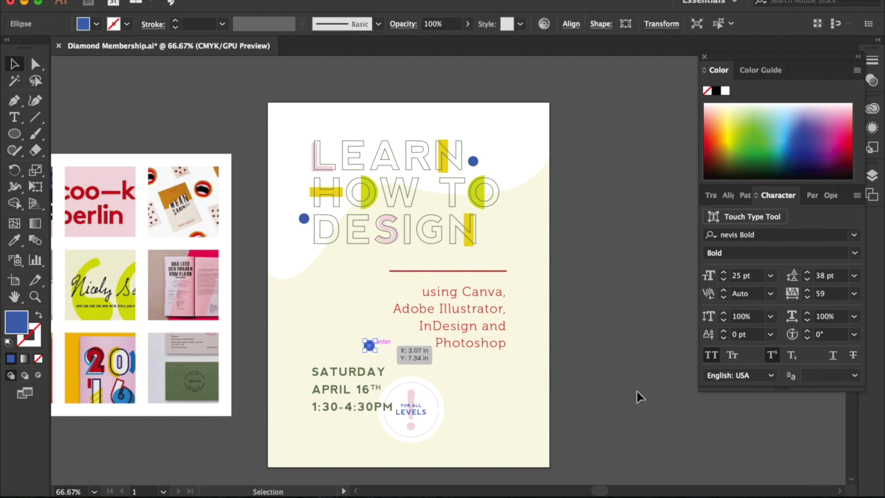
click(592, 389)
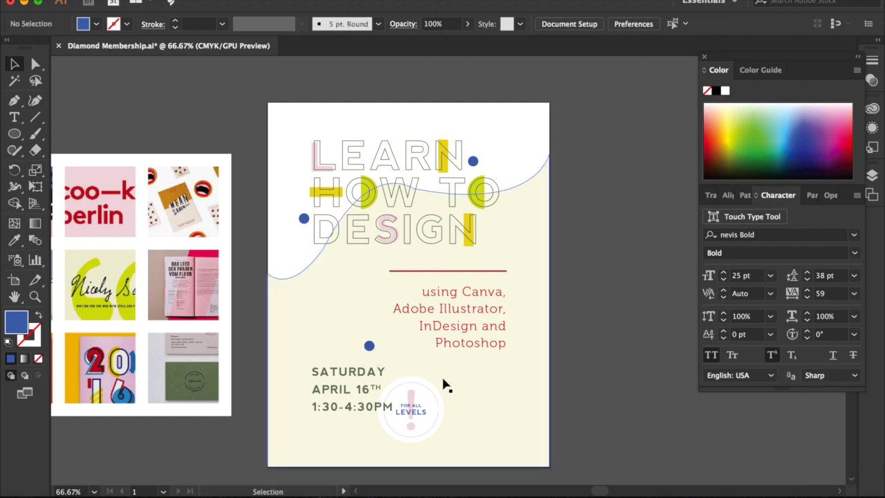
Group all parts of the "FOR ALL LEVELS" badge, including both circles, the exclamation mark and the text
drag(596, 458, 405, 390)
shift+click(346, 384)
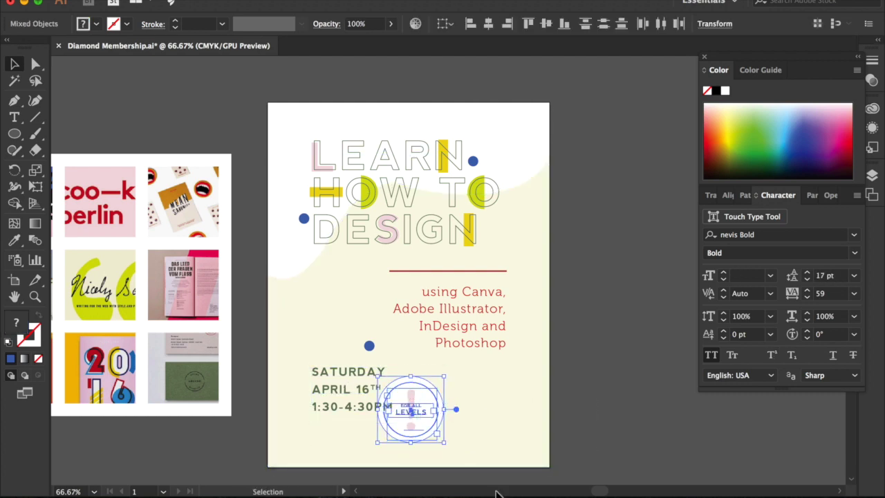
key(super+g)
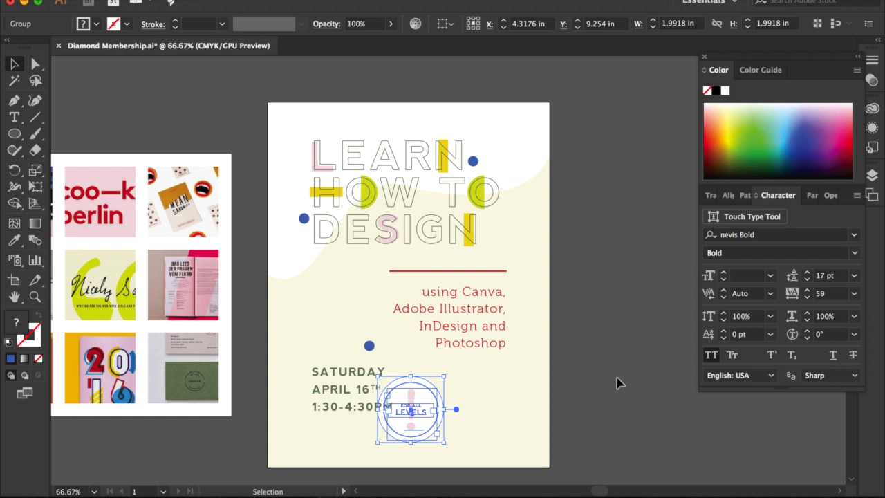
click(617, 378)
Tilt the grouped "FOR ALL LEVELS" badge slightly counter-clockwise with Free Transform, keeping it overlapping the time line
click(412, 419)
click(431, 416)
click(471, 389)
click(442, 406)
key(e)
drag(457, 374, 448, 359)
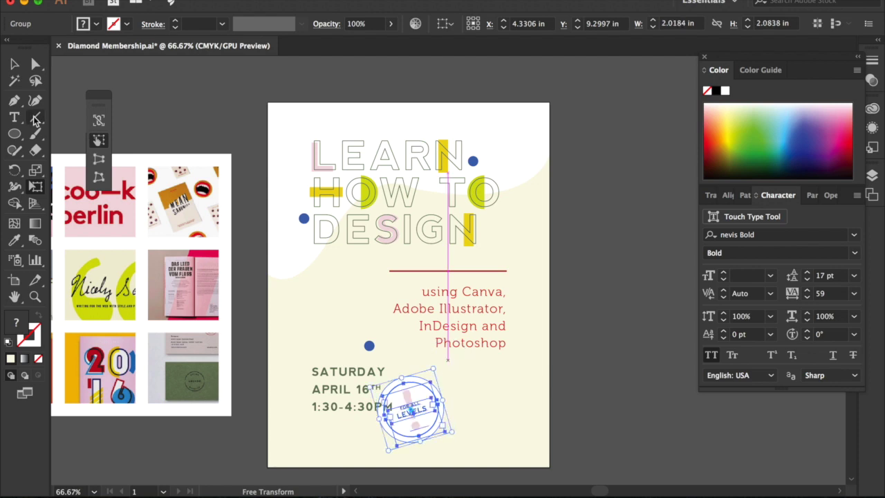
click(19, 69)
click(178, 121)
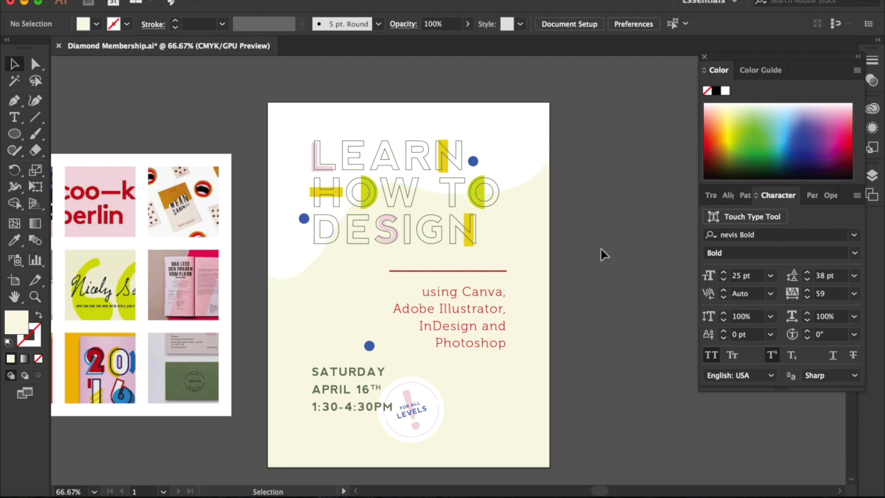
Reshape the dip of the cream wave beneath "TO" by adjusting the direction handle of its middle anchor point
scroll(641, 216, left, 1)
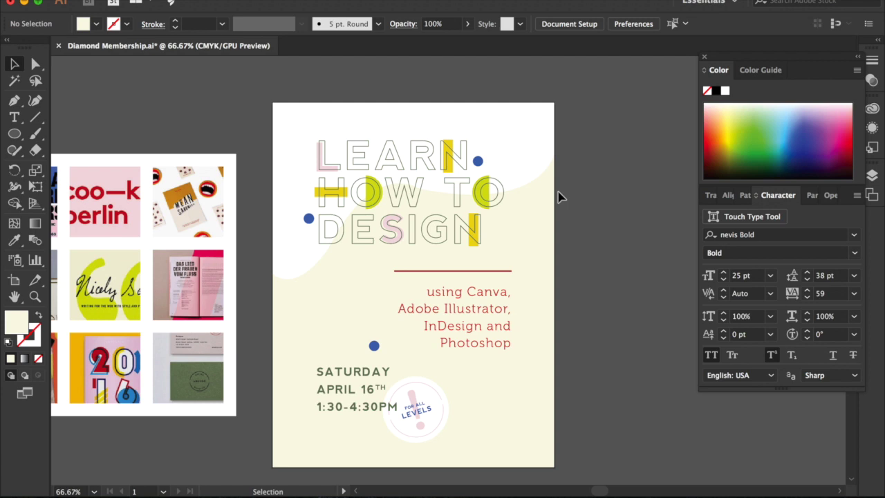
click(540, 209)
click(36, 63)
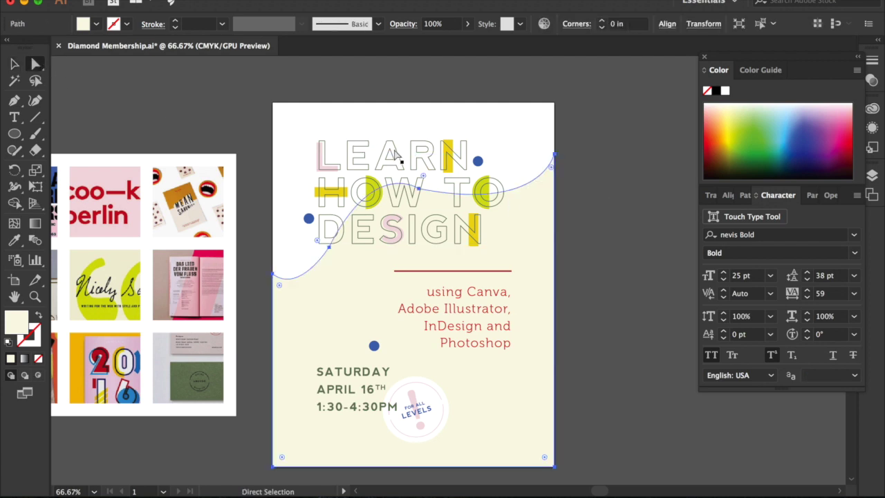
click(419, 188)
drag(542, 214, 500, 227)
click(607, 211)
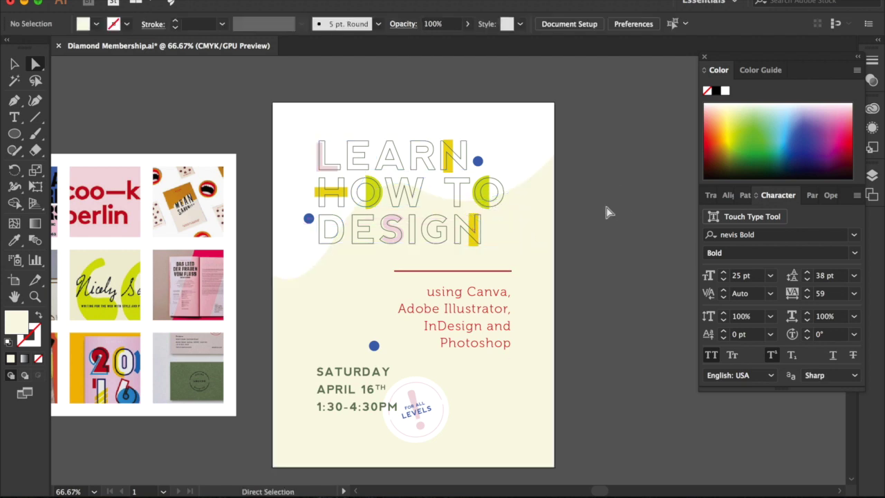
click(13, 64)
Save the document to the Desktop as Diamond Membership.pdf in Adobe PDF format with the [Illustrator Default] preset
scroll(183, 104, left, 3)
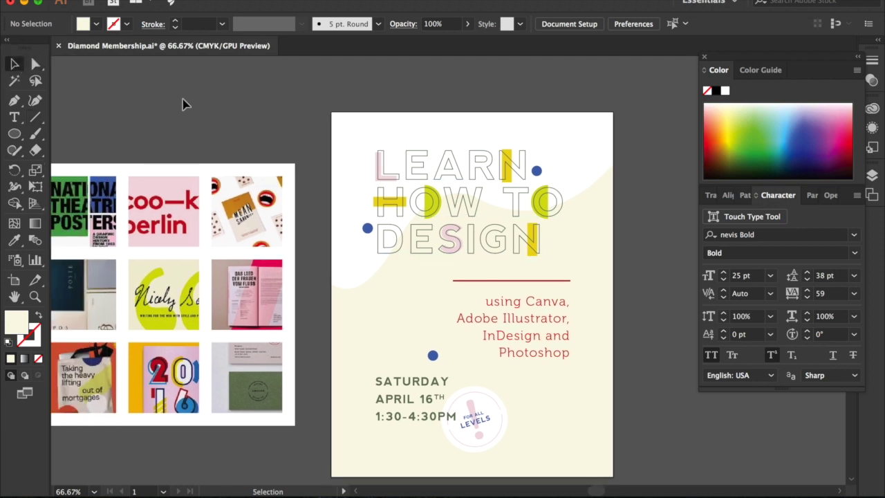
scroll(182, 104, down, 1)
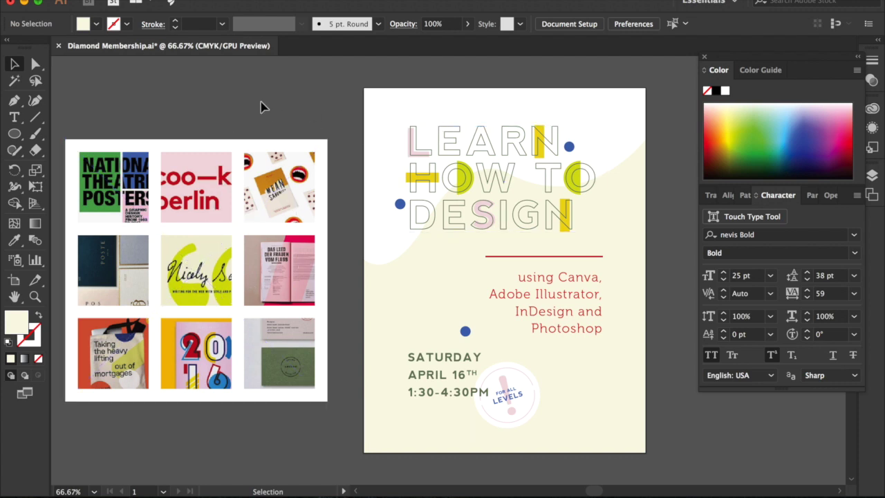
click(146, 1)
mouse_move(121, 0)
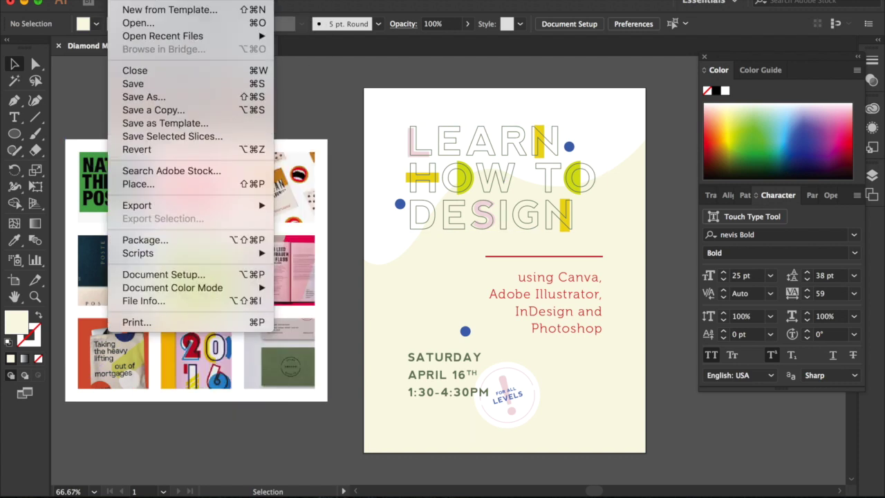
click(143, 99)
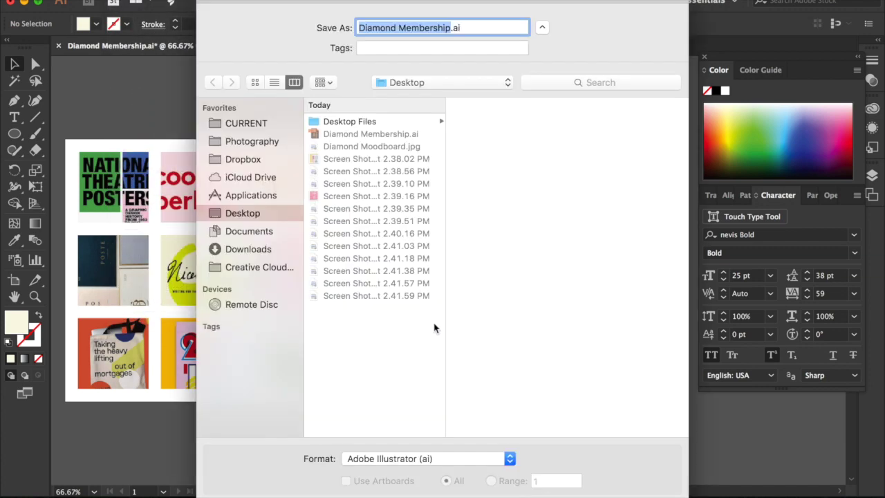
click(410, 462)
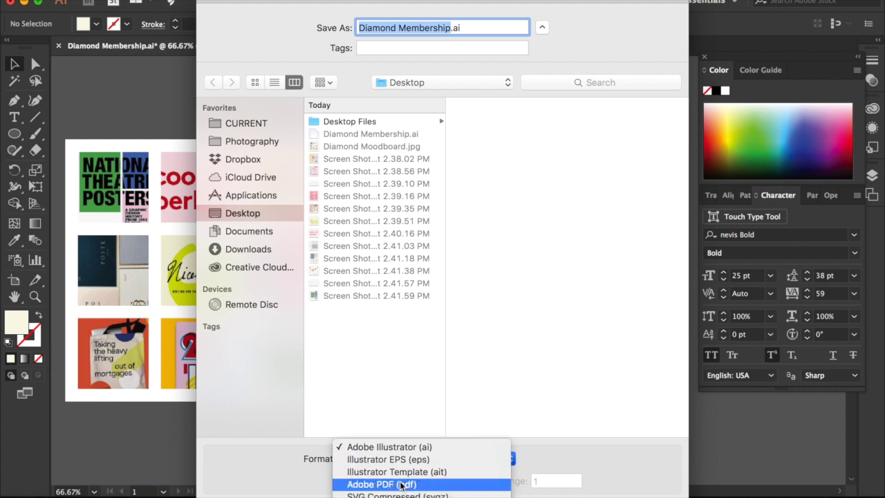
click(401, 484)
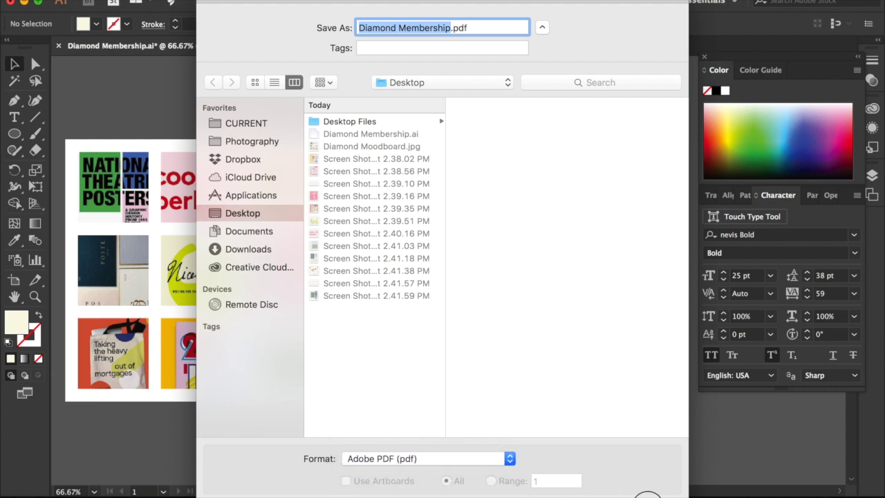
key(Return)
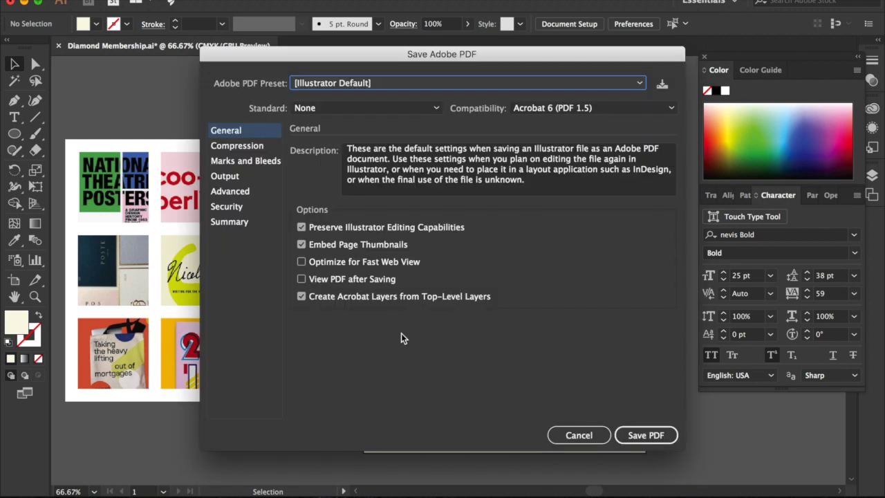
click(650, 440)
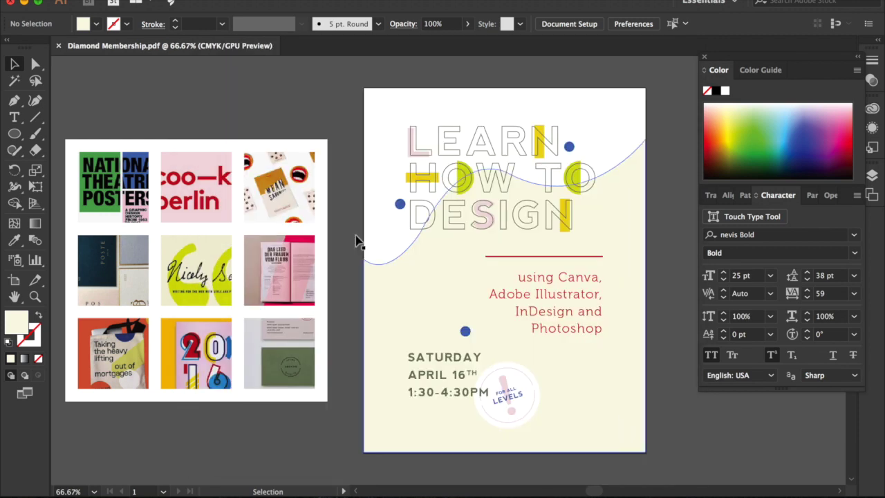
Export the artwork to the Desktop as Diamond Membership.jpg in JPEG format
click(120, 1)
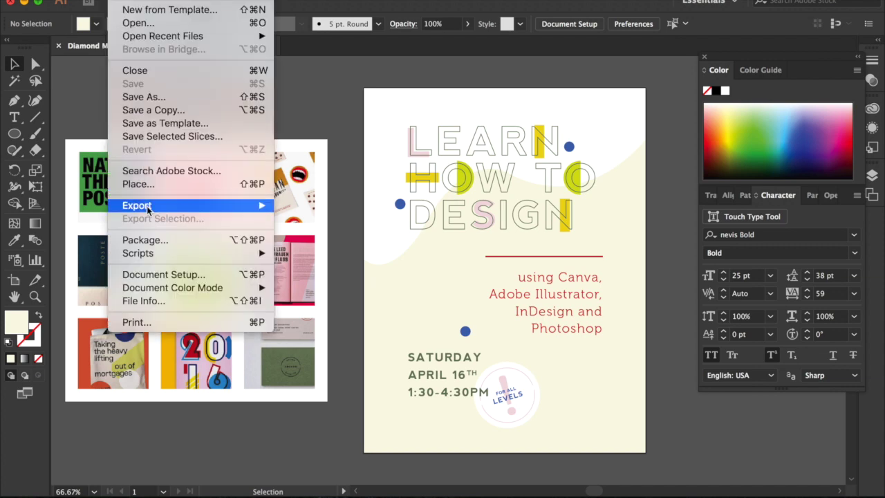
mouse_move(148, 207)
click(390, 230)
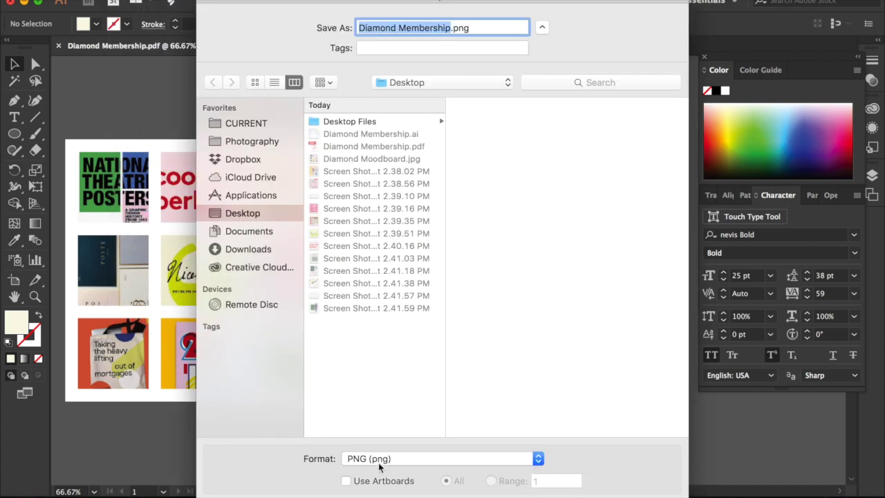
click(378, 461)
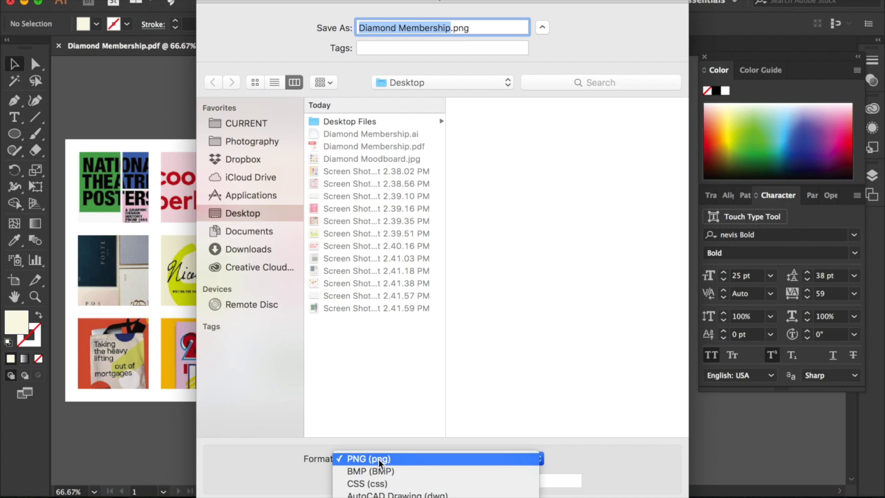
click(373, 422)
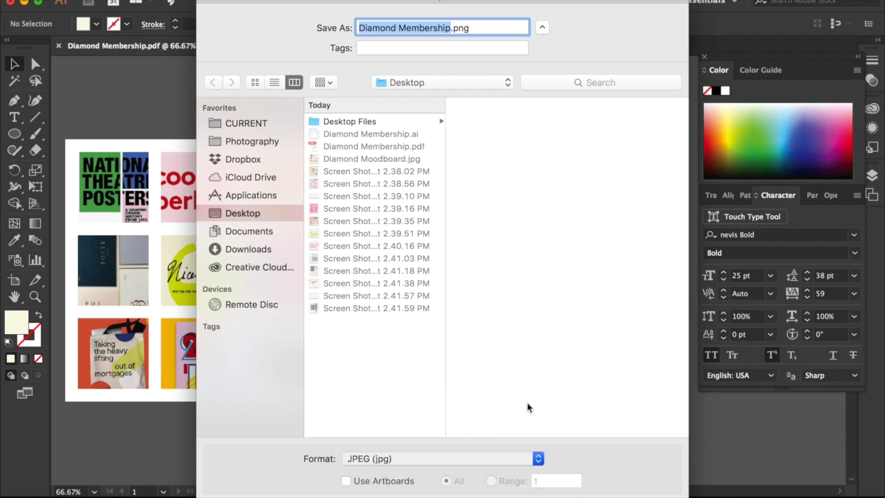
click(650, 497)
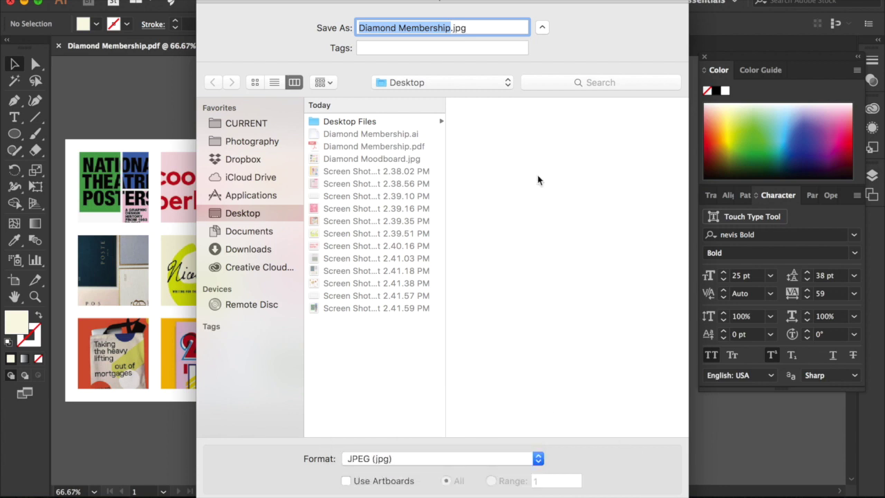
click(574, 394)
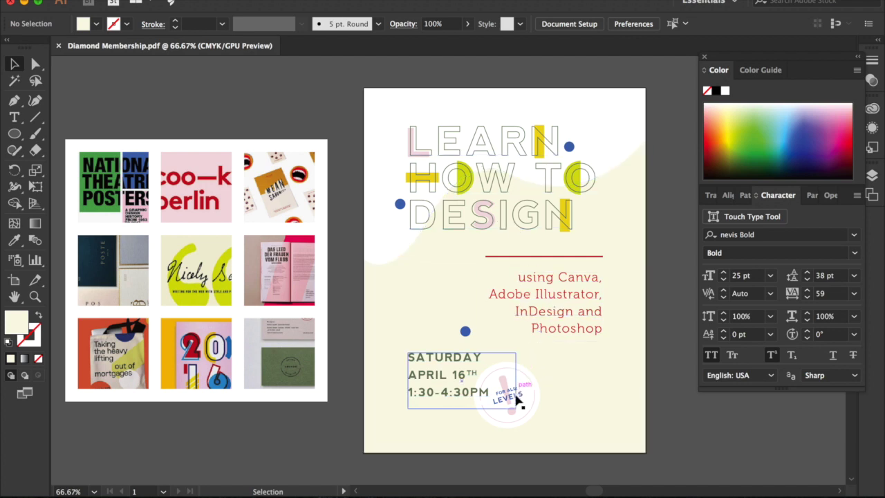
Try expanding the date and time text into shapes, and isolate the group to select the "R" in "APRIL"
click(453, 392)
click(181, 0)
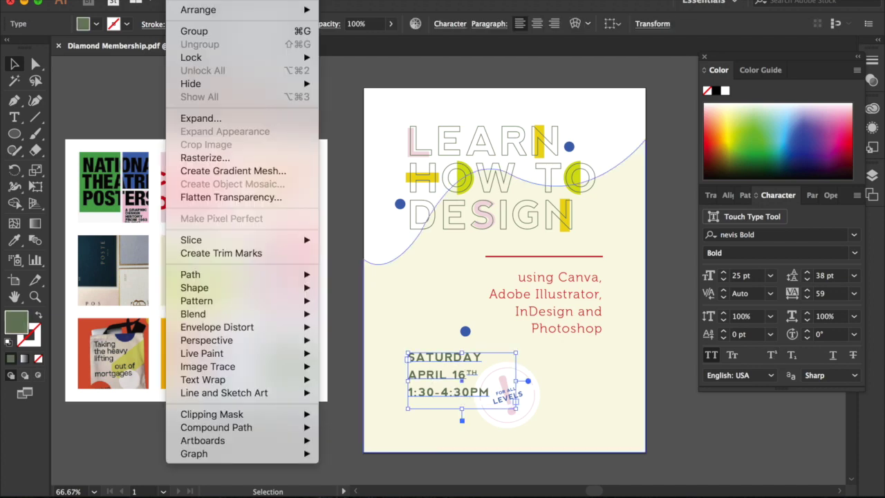
click(210, 119)
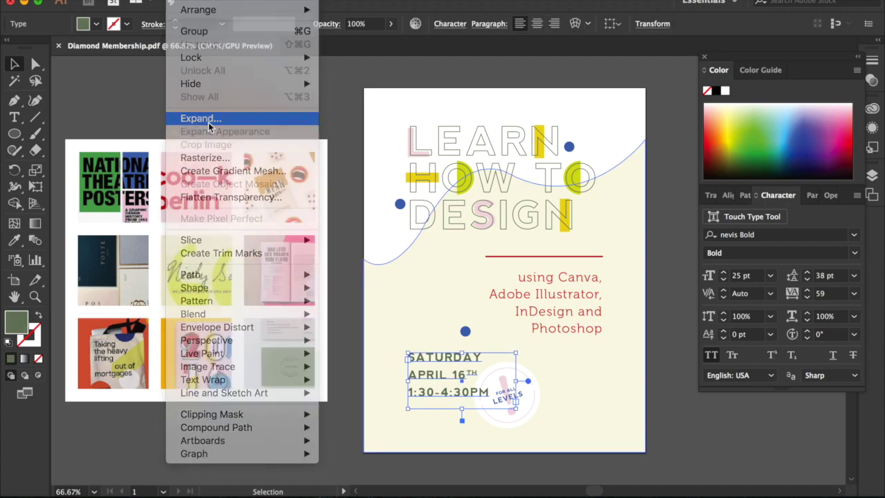
key(Return)
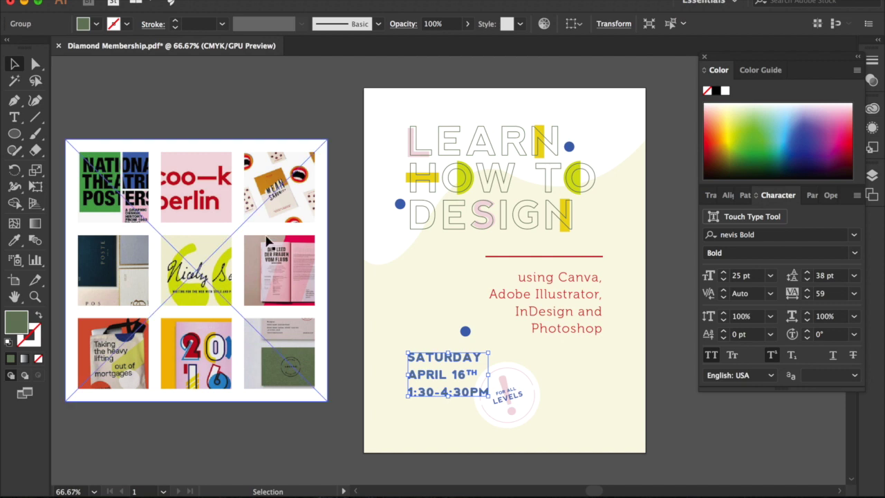
double_click(430, 376)
click(429, 376)
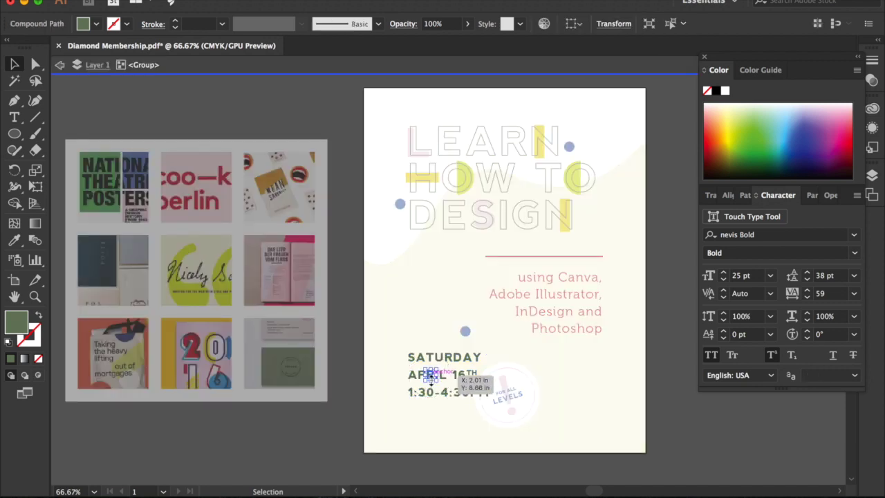
double_click(345, 430)
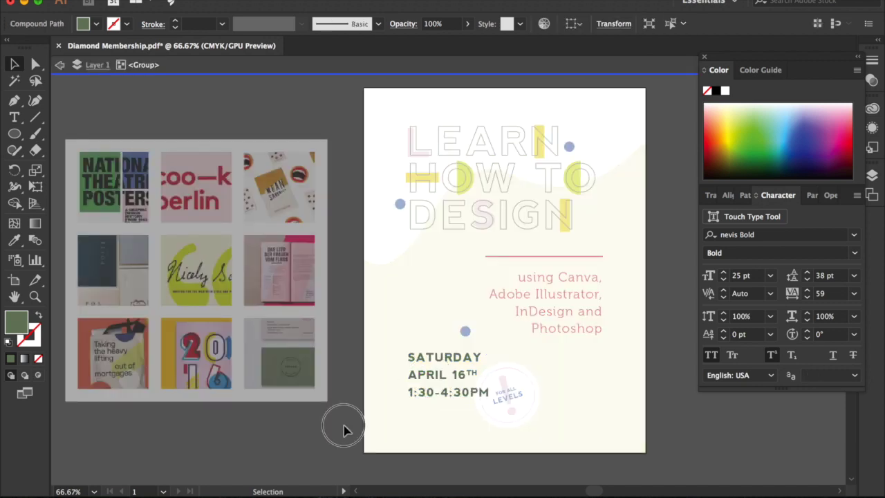
Undo the expansion of the date and time text
key(ctrl+z)
key(ctrl+z)
key(ctrl+z)
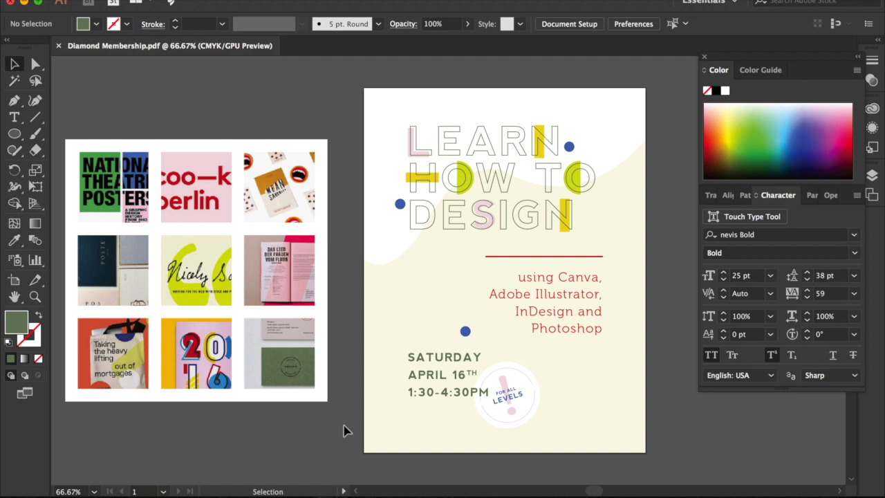
scroll(344, 425, right, 2)
scroll(344, 426, left, 2)
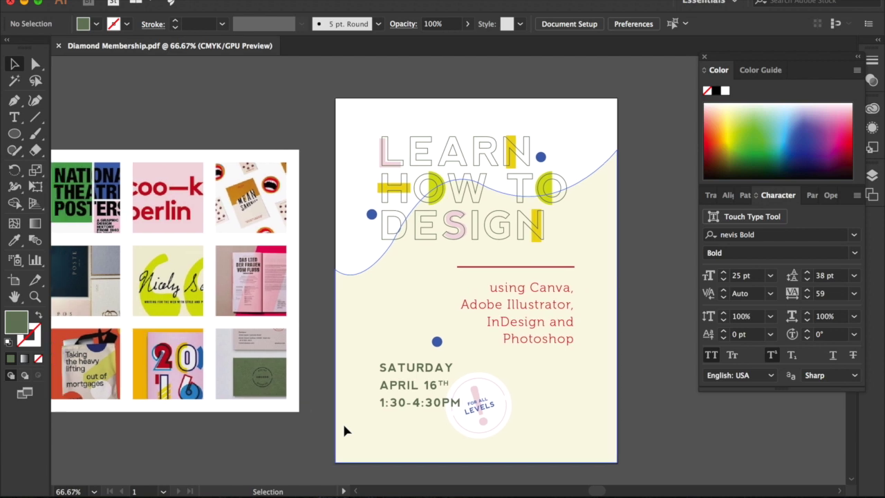